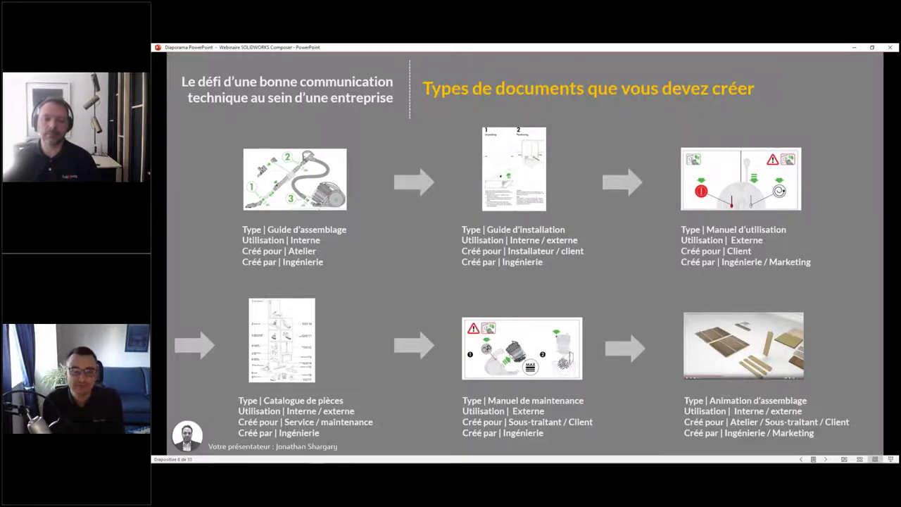
key("Right")
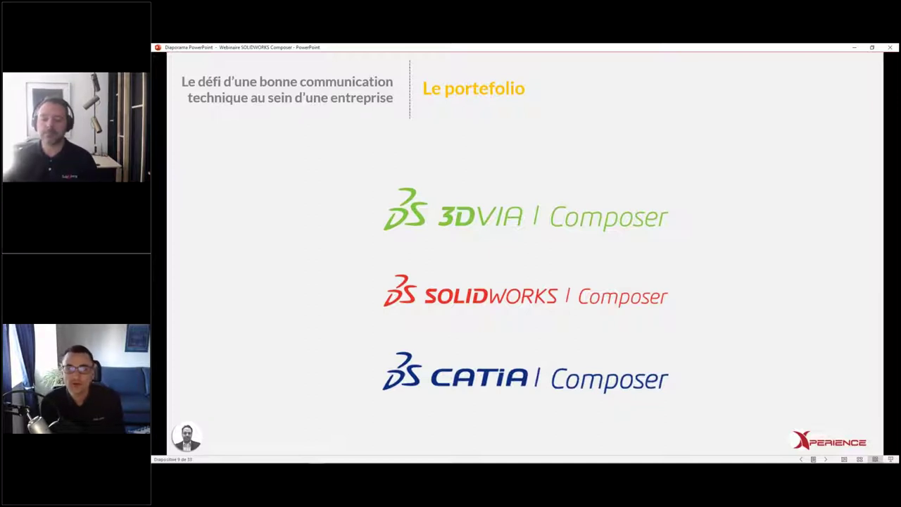
key("Right")
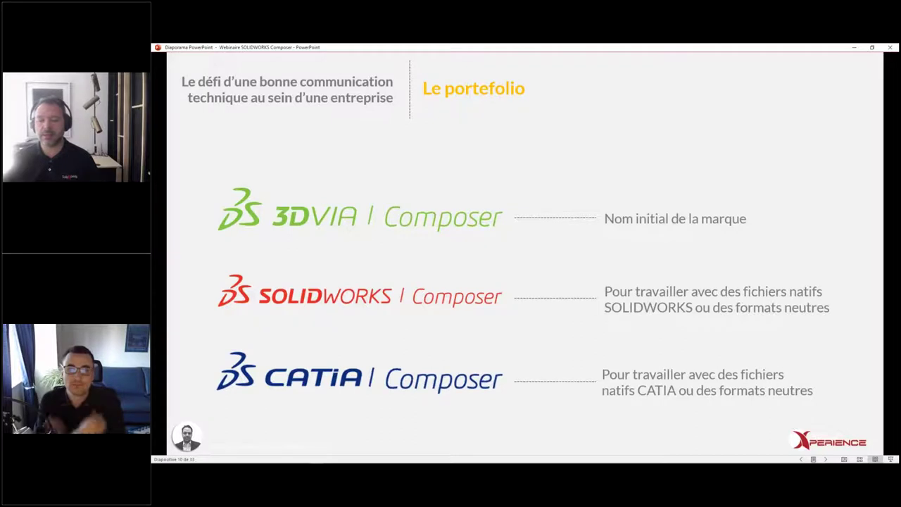
key("Right")
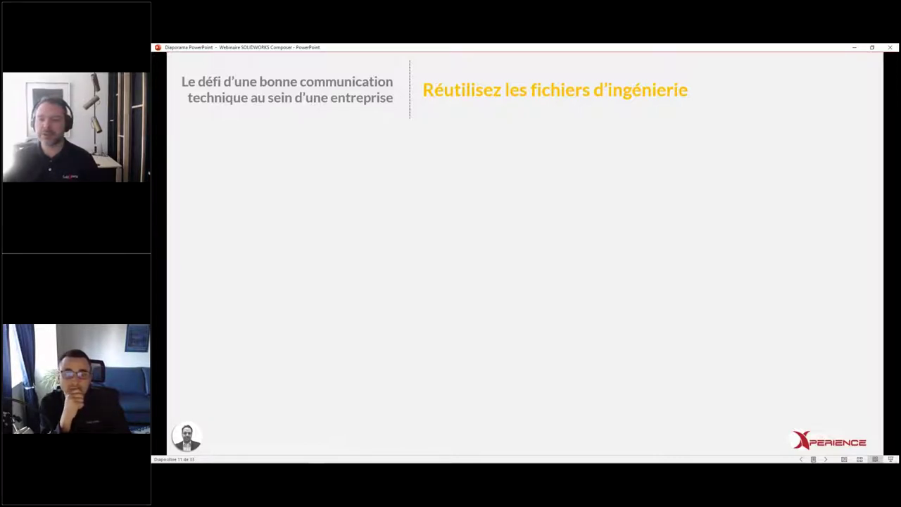
key("Right")
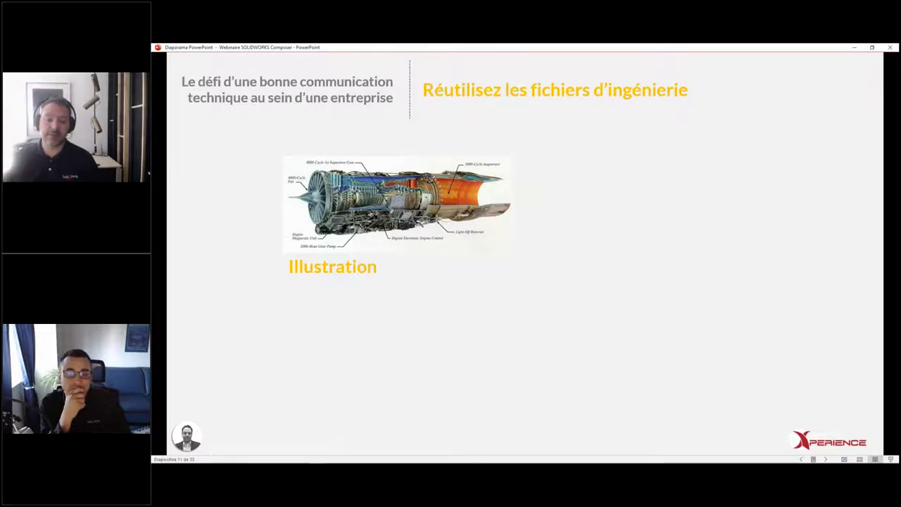
key("Right")
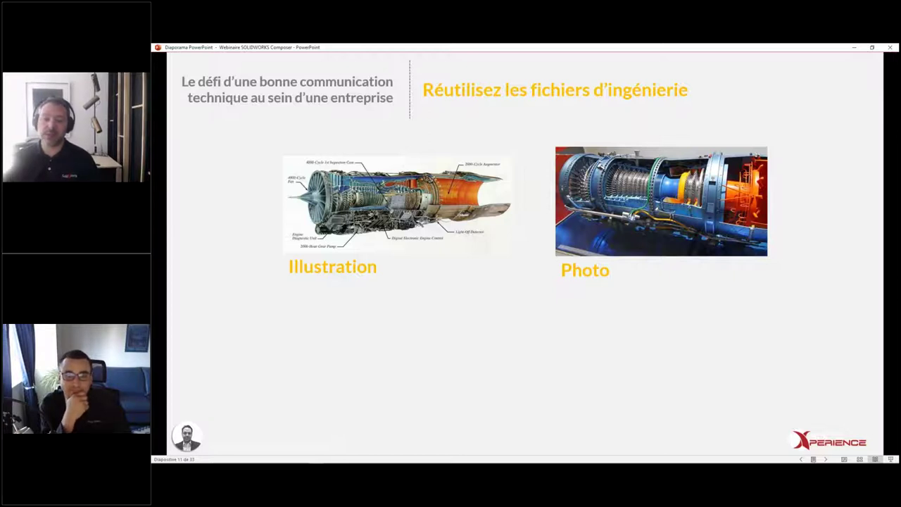
key("Right")
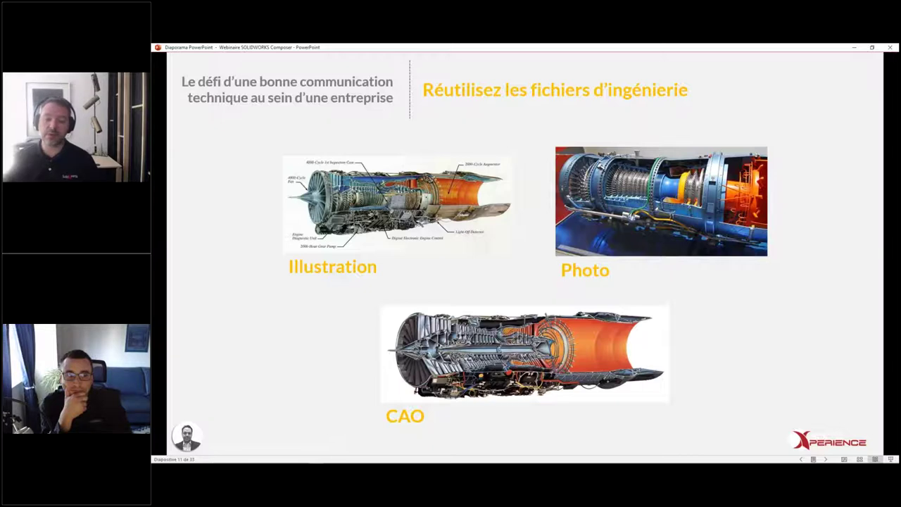
key("Right")
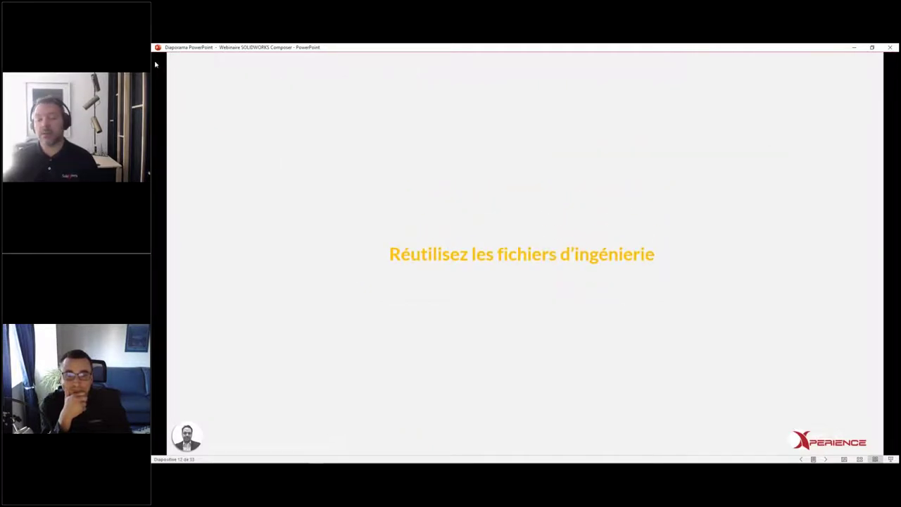
Step: Switch to SOLIDWORKS Composer and choose the COMP-VF2 Foot assembly in the DESIGN folder as the file to open
key("super+Tab")
left_click(419, 150)
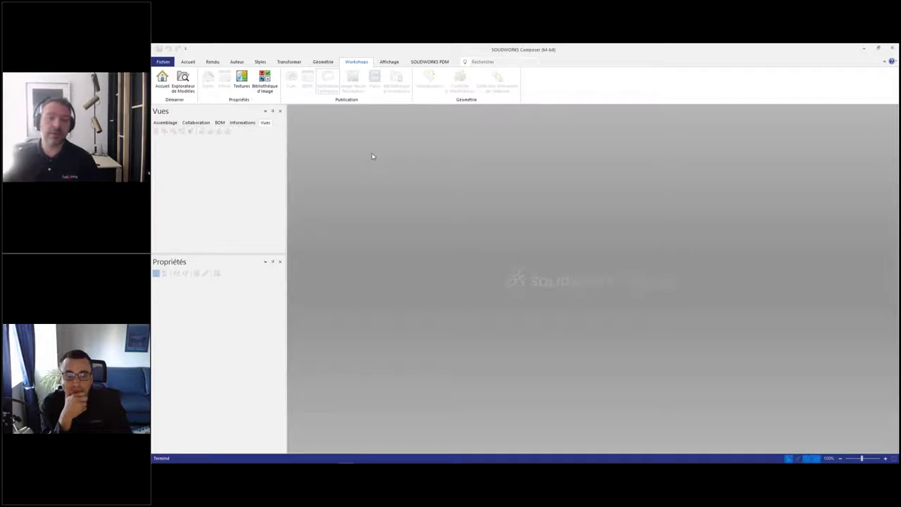
left_click(162, 61)
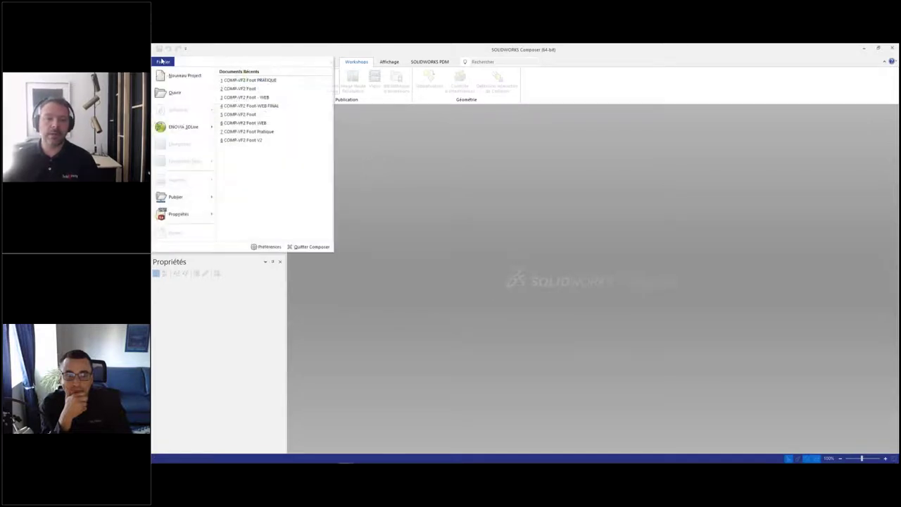
left_click(174, 92)
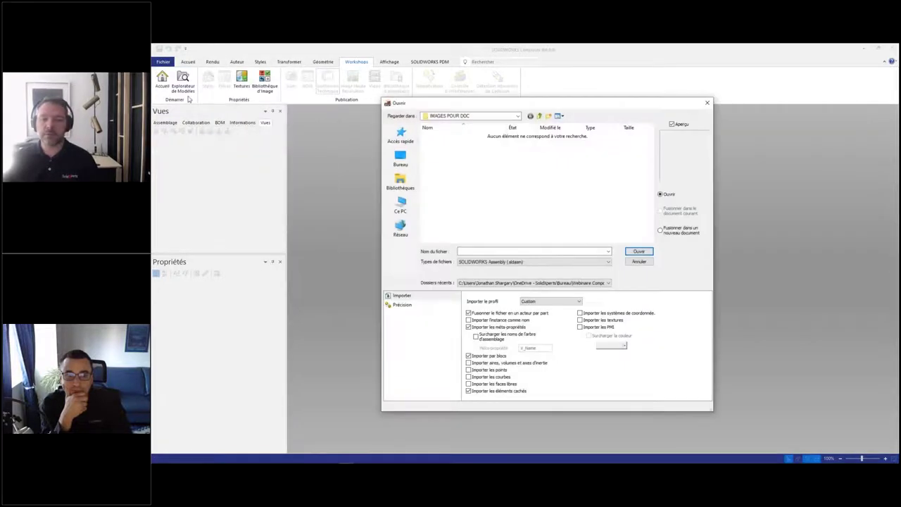
left_click(539, 115)
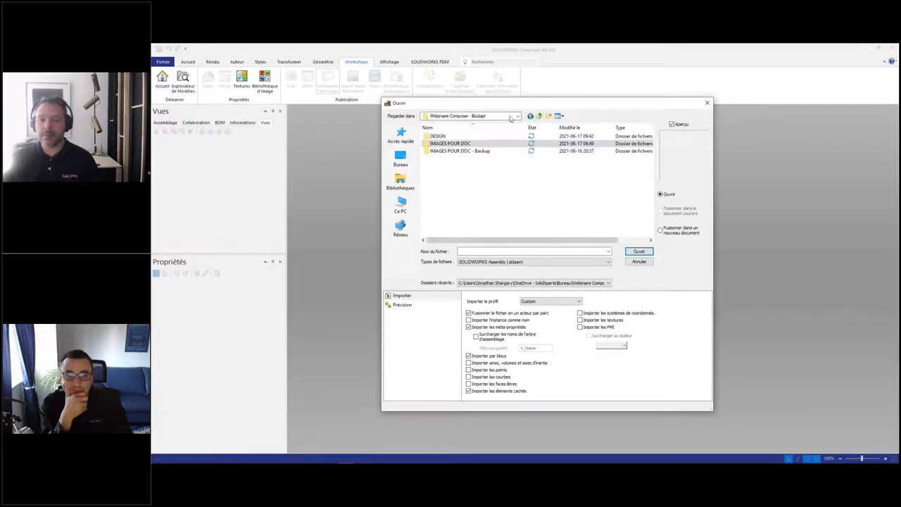
double_click(438, 135)
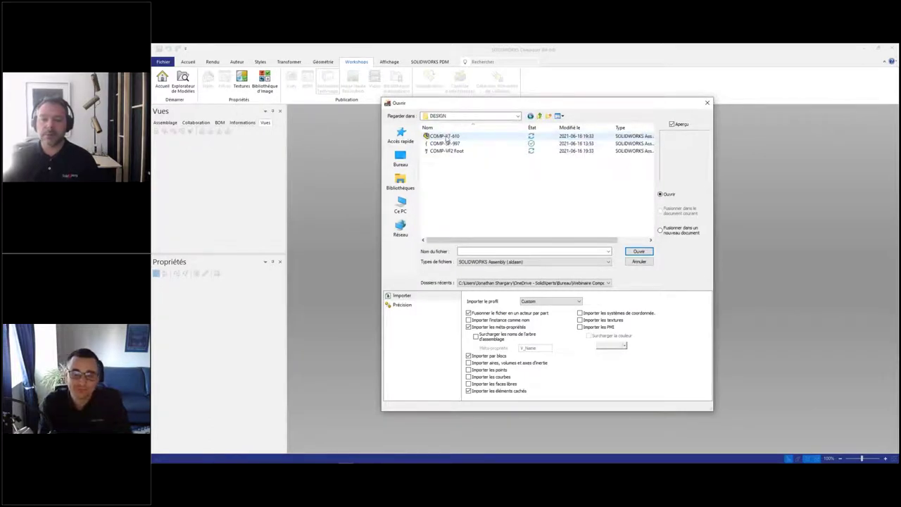
left_click(446, 151)
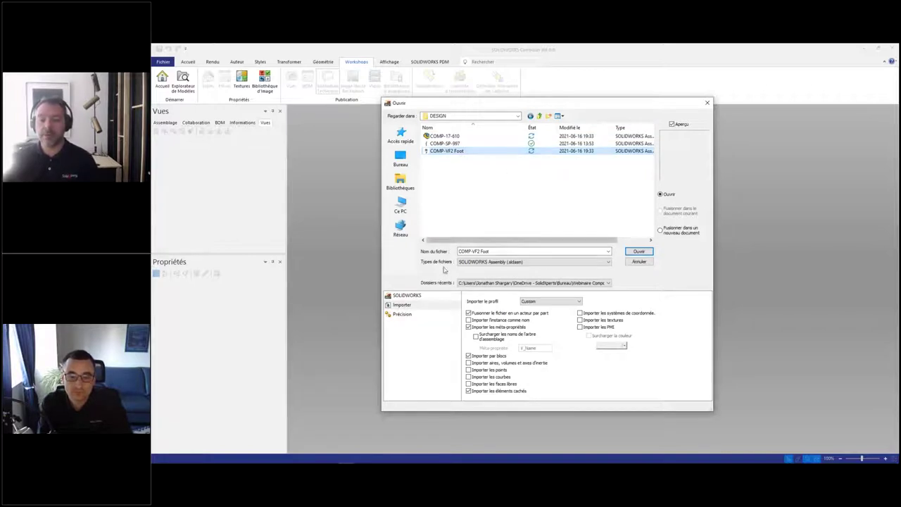
Step: Set the SOLIDWORKS import to include all configurations of the assembly and open it
left_click(409, 296)
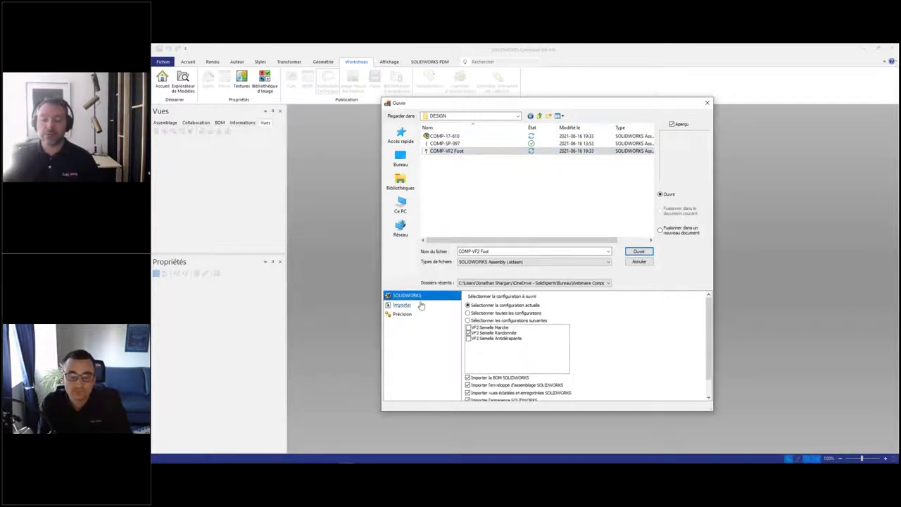
left_click(467, 320)
left_click(468, 339)
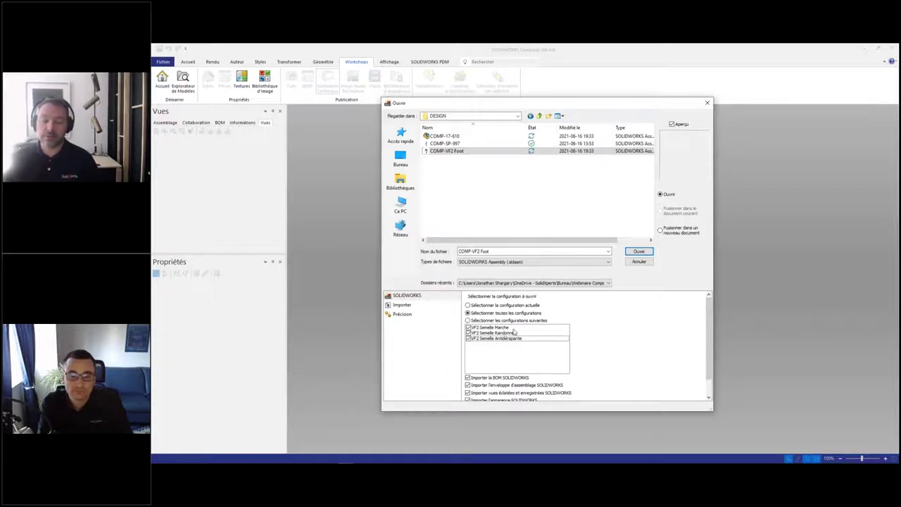
scroll(630, 355, "down", 2)
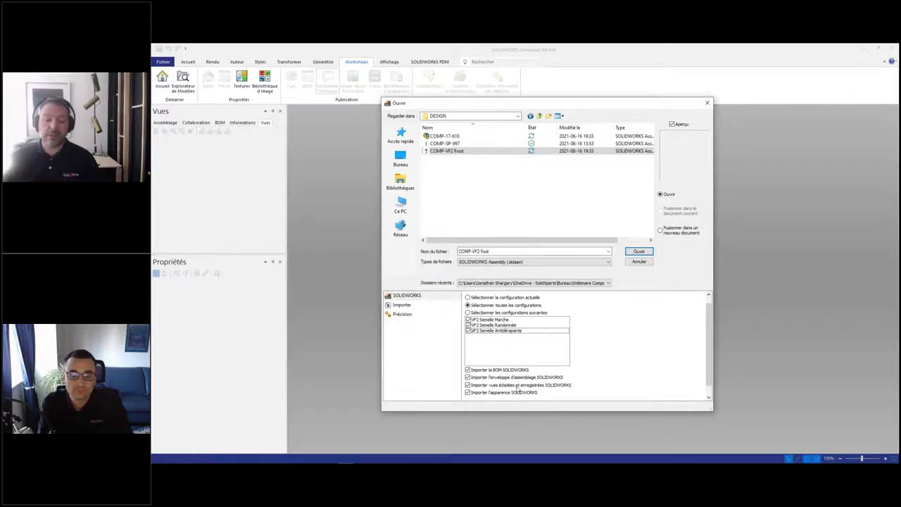
left_click(638, 252)
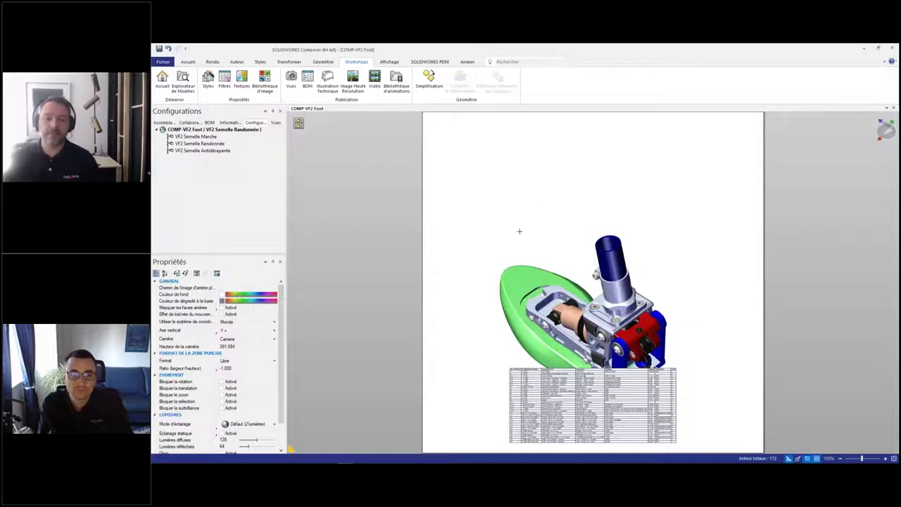
Step: Inspect the foot model and its sole's underside, activating the VF2 Semelle Marche and VF2 Semelle Antidérapante configurations in turn
middle_click_drag(523, 233, 529, 155)
right_click_drag(527, 178, 578, 151)
left_click_drag(464, 175, 569, 195)
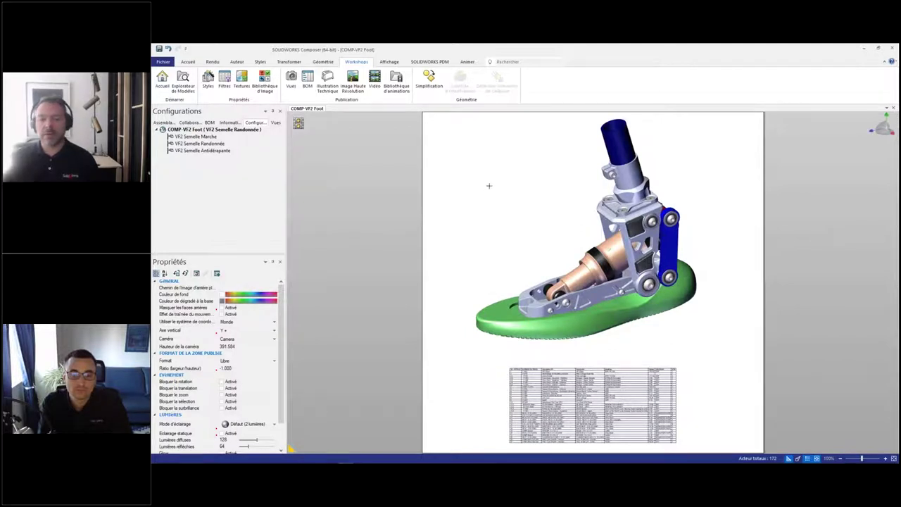
right_click_drag(484, 228, 470, 165)
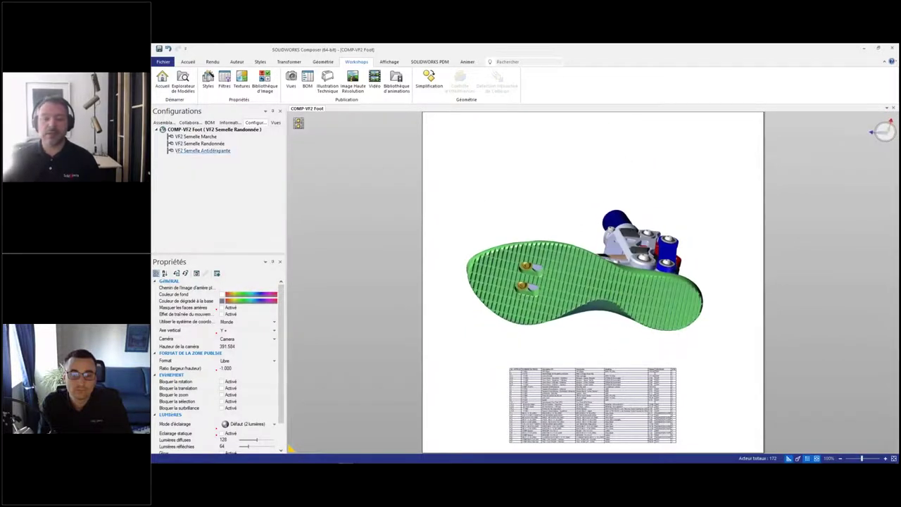
left_click(197, 136)
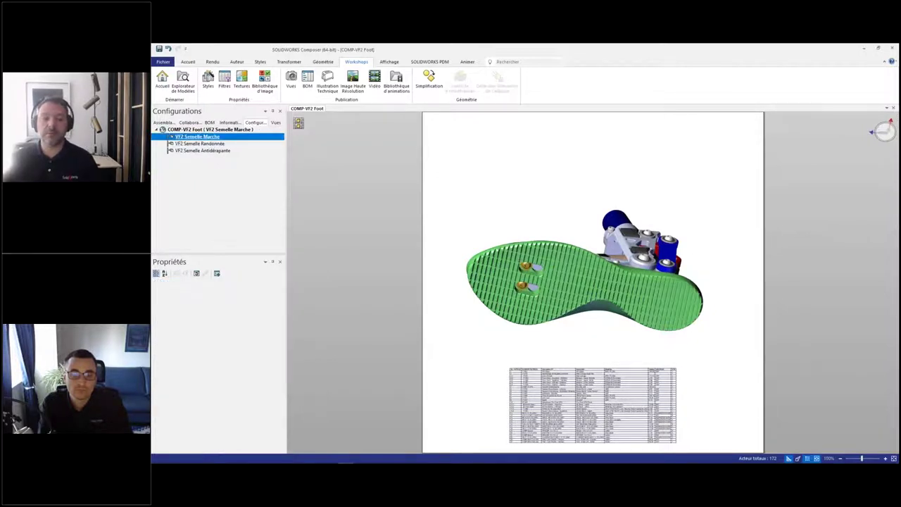
left_click(211, 151)
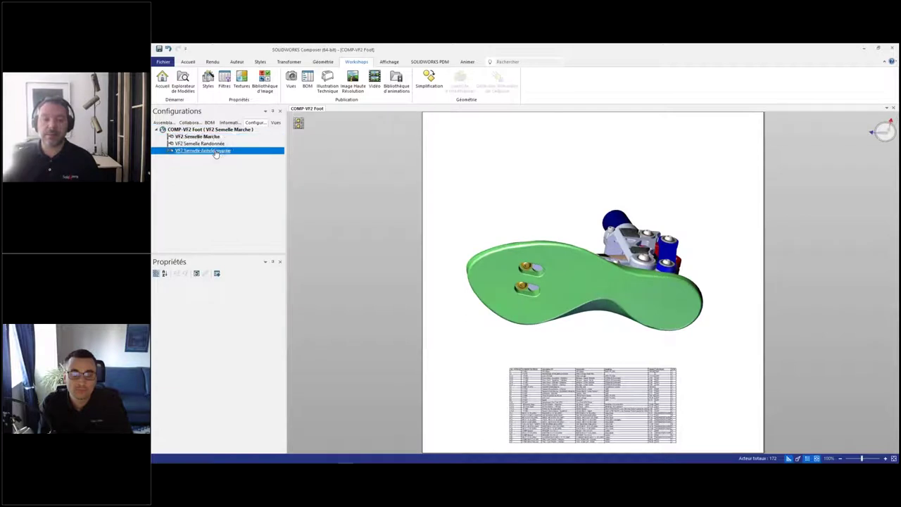
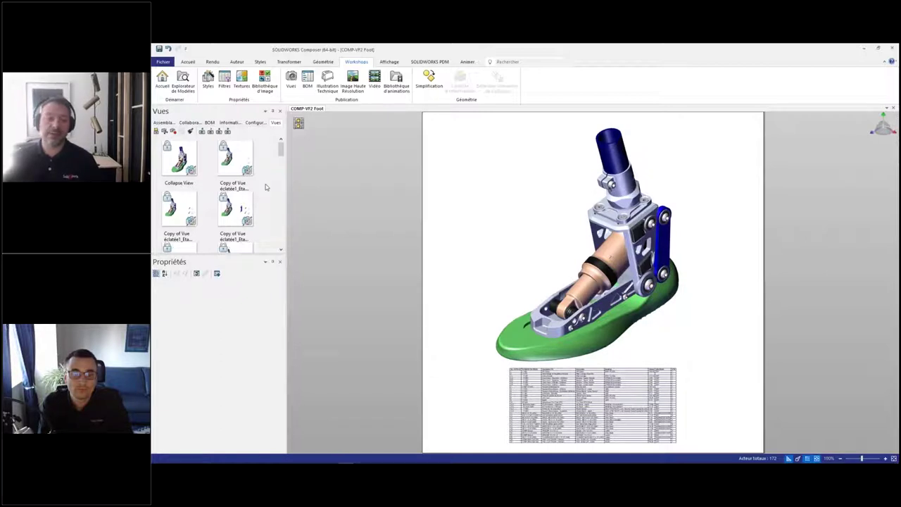
Step: Review the imported views one by one, from Collapse View through the early exploded steps up to Etape d'éclatement5
mouse_move(279, 150)
left_mouse_down()
mouse_move(279, 166)
mouse_move(280, 144)
left_mouse_up()
left_click(172, 161)
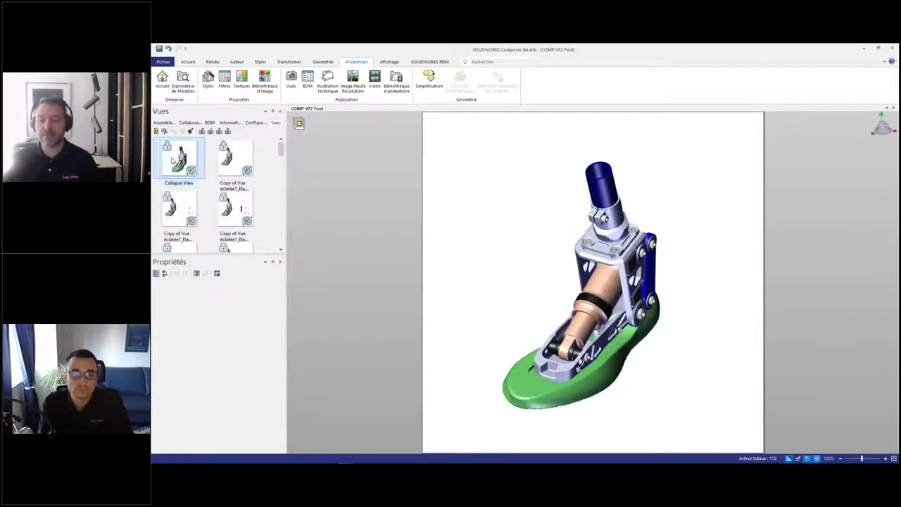
left_click(241, 168)
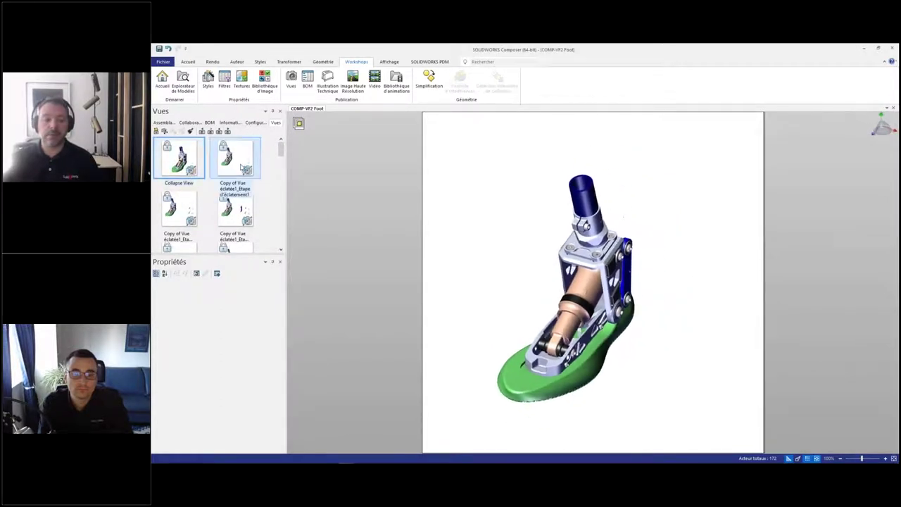
left_click(181, 199)
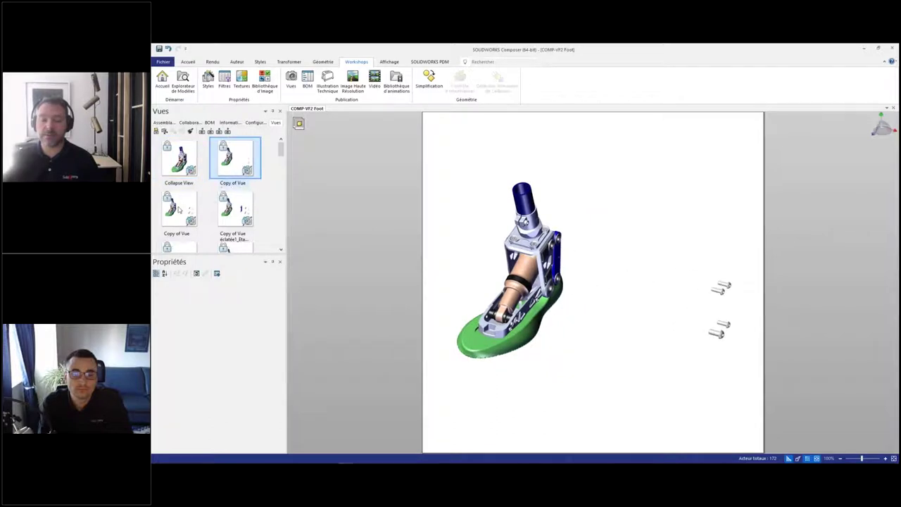
left_click(231, 214)
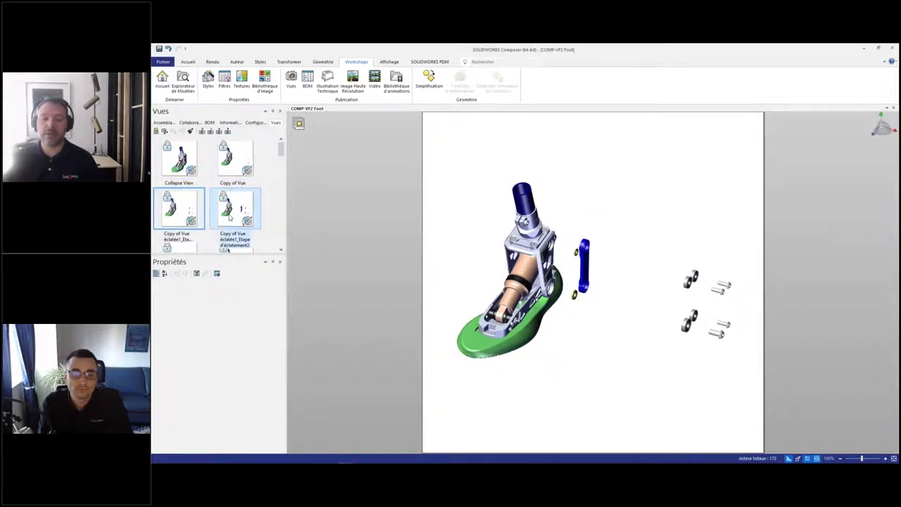
scroll(230, 201, "down", 2)
left_click(229, 199)
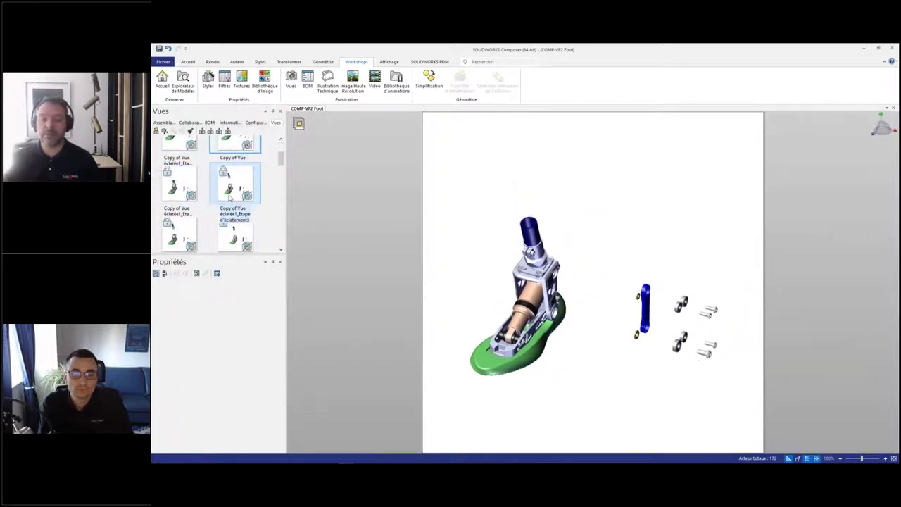
Step: Review the further exploded-step views of the foot, from Etape d'éclatement7 on to the fully exploded Etape d'éclatement30
scroll(229, 199, "down", 2)
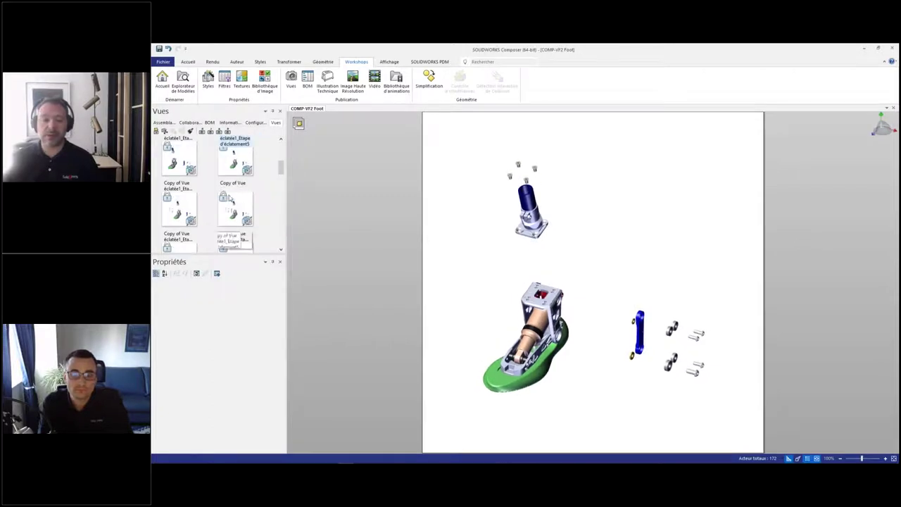
left_click(230, 174)
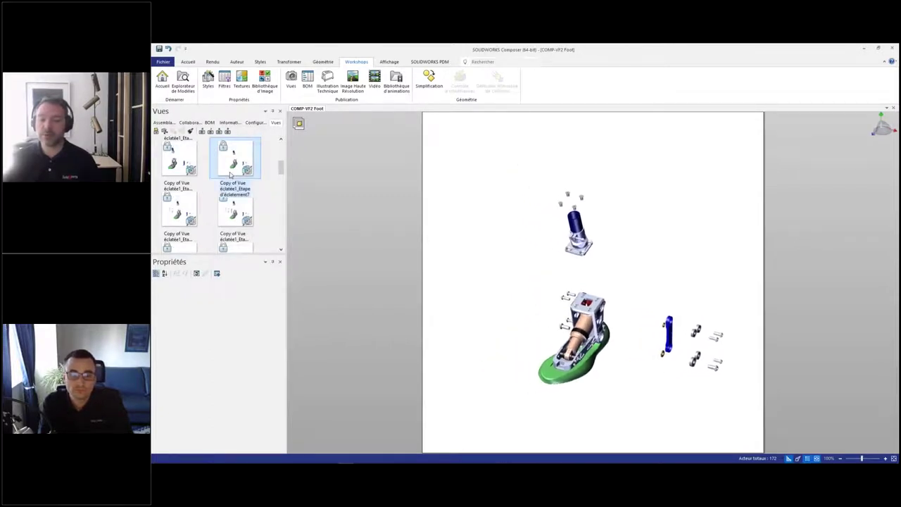
left_click(235, 214)
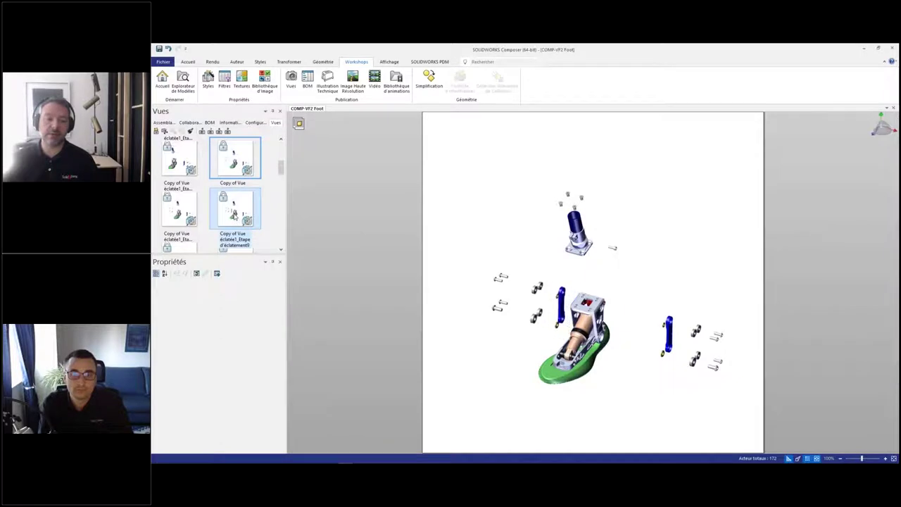
scroll(235, 204, "down", 1)
left_click(235, 183)
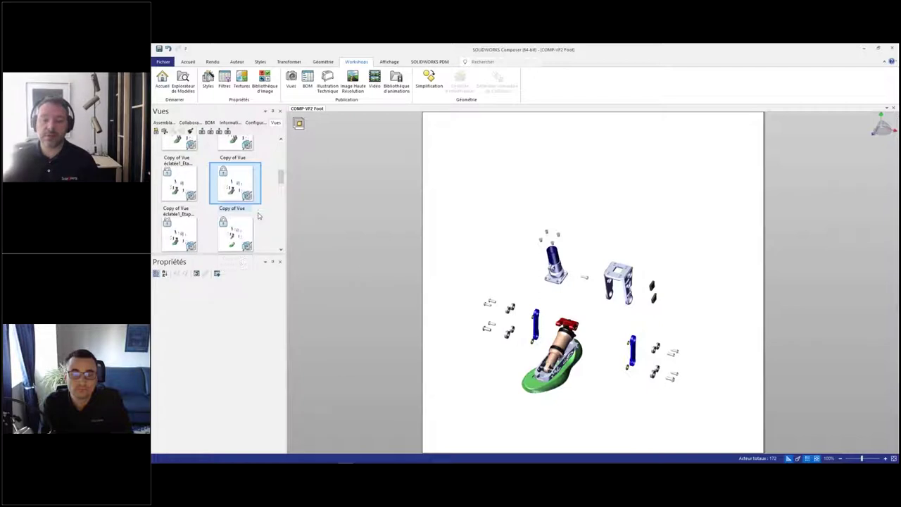
scroll(258, 216, "down", 3)
left_click(186, 181)
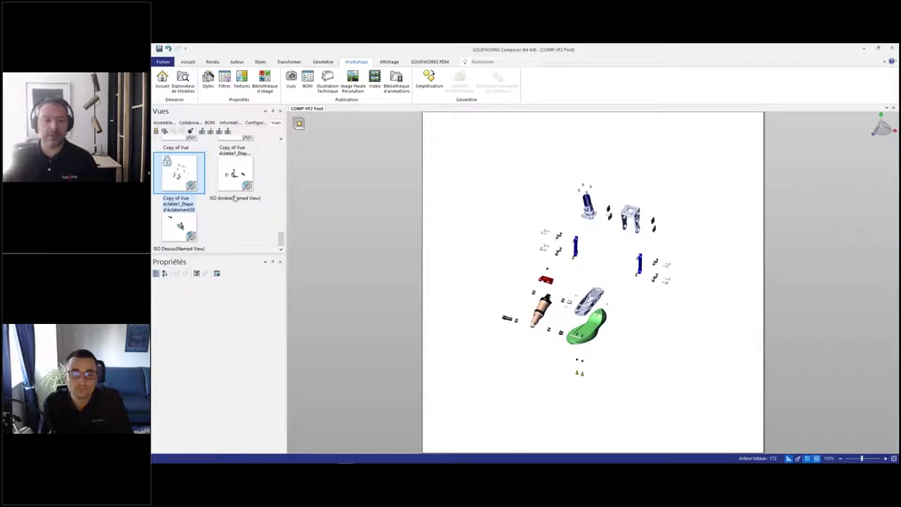
Step: Delete the intermediate exploded views from Etape d'éclatement1 through Etape d'éclatement29
scroll(281, 236, "up", 2)
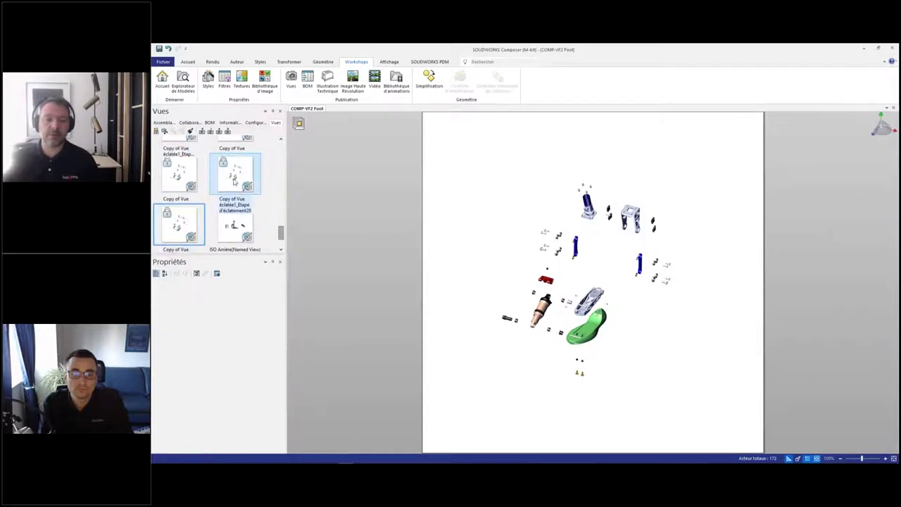
scroll(244, 184, "up", 5)
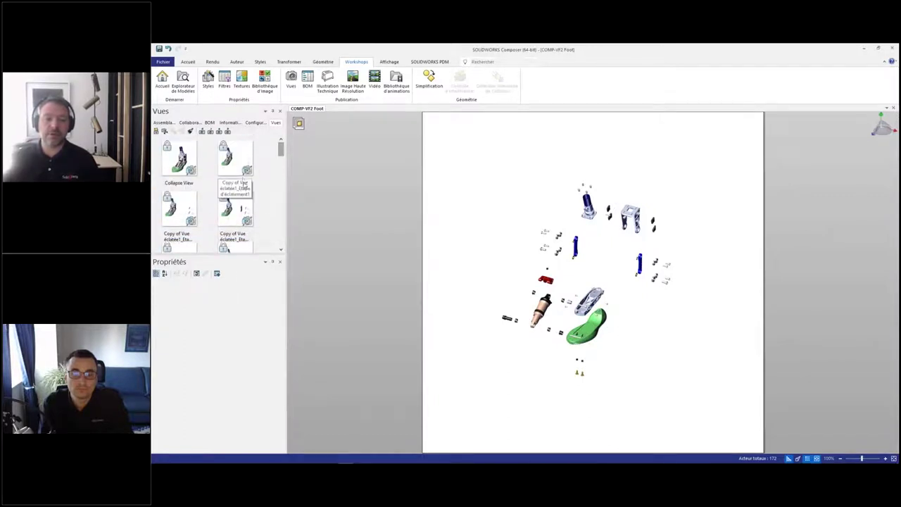
left_click(241, 165, "shift")
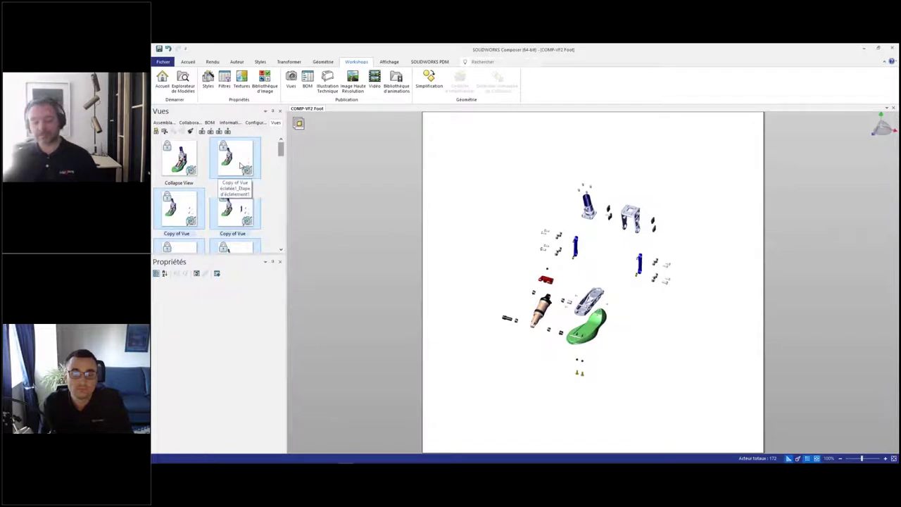
key("Delete")
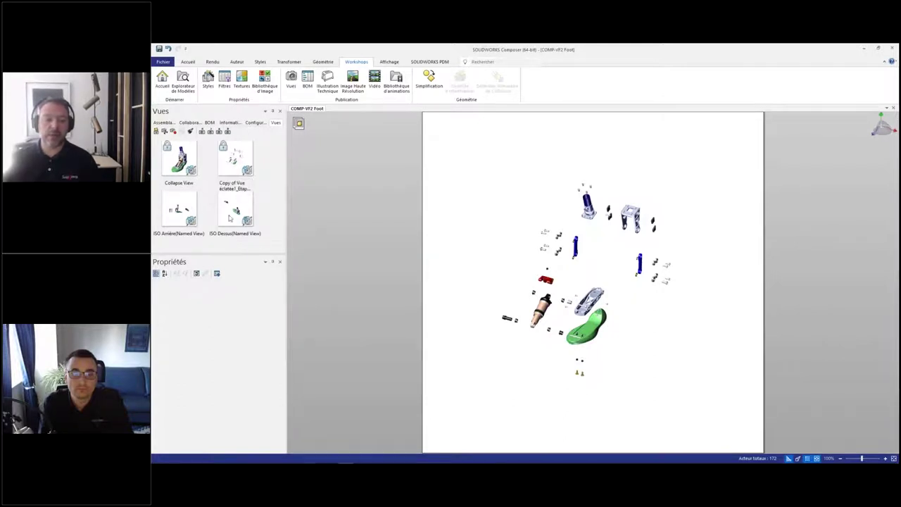
Step: Display the Collapse View, ISO Arrière, ISO Dessus and Etape d'éclatement30 views in turn
left_click(180, 164)
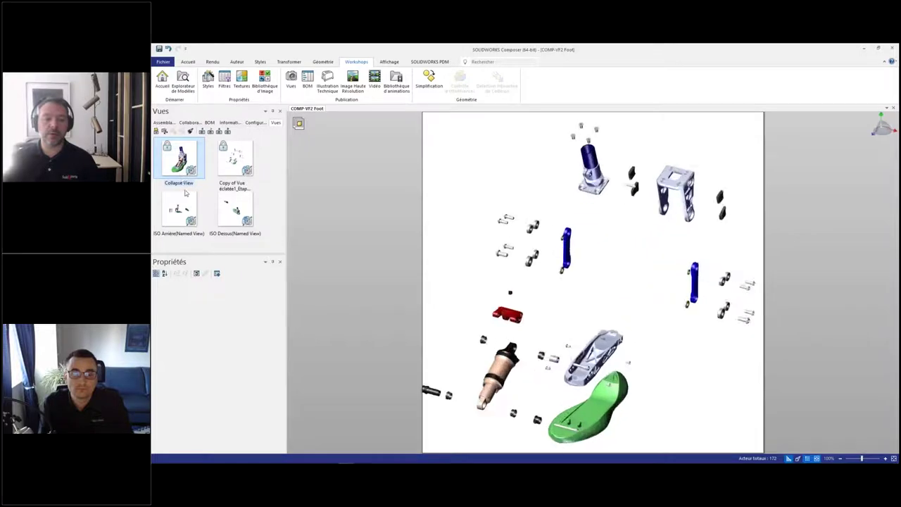
left_click(185, 213)
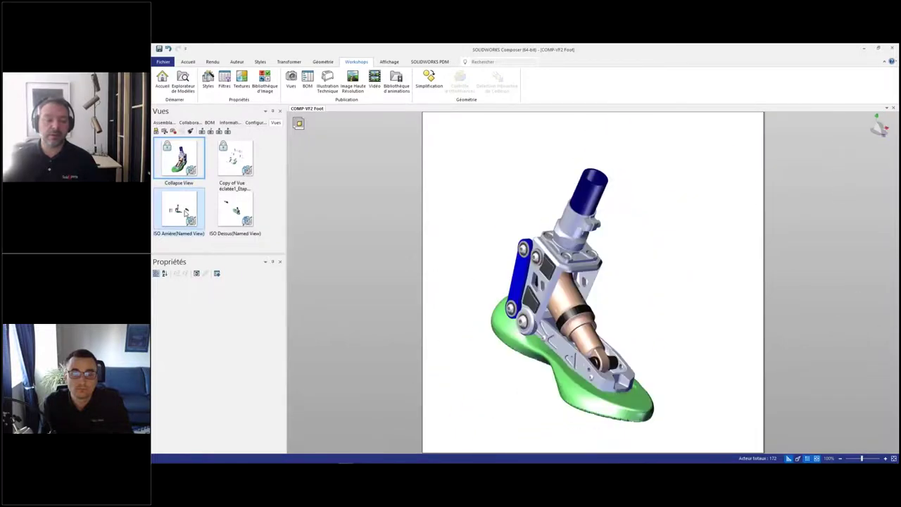
left_click(231, 223)
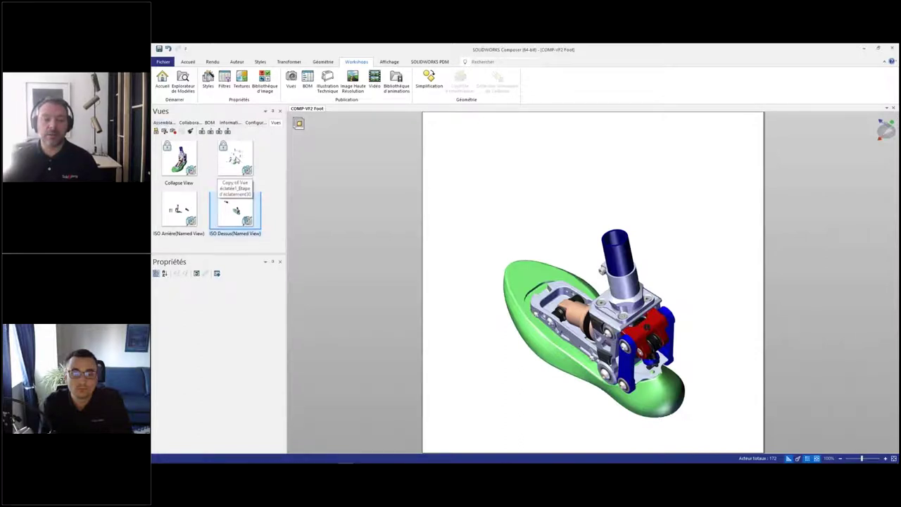
left_click(236, 160)
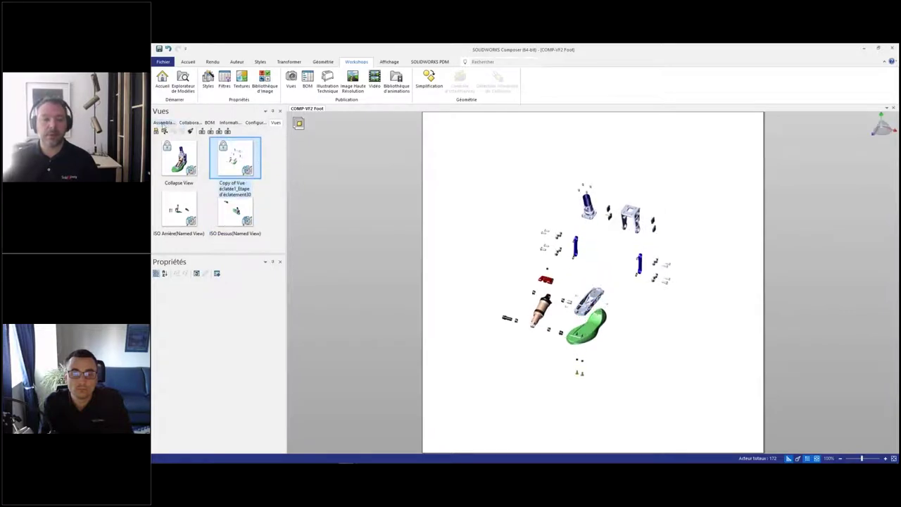
Step: Show the assembly structure and highlight the COMP-SP-997 shock absorber subassembly in the exploded foot
left_click(163, 123)
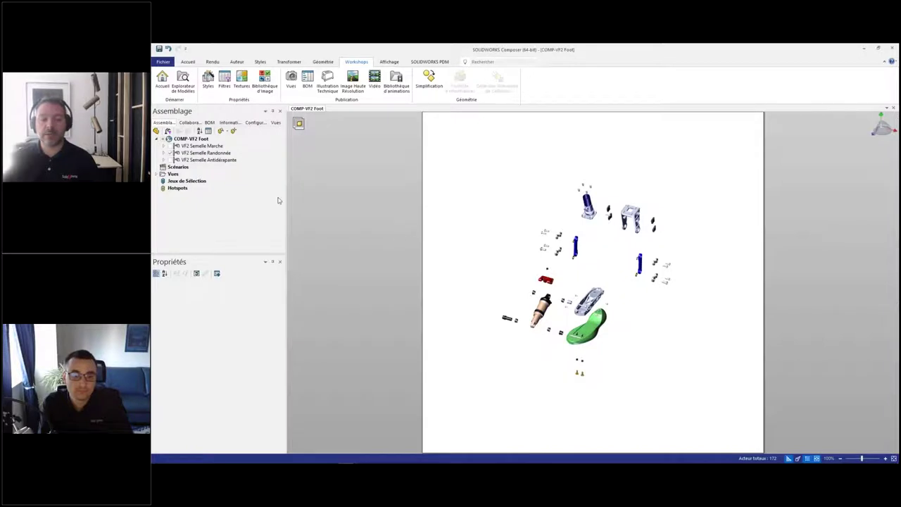
left_click_drag(592, 271, 558, 260)
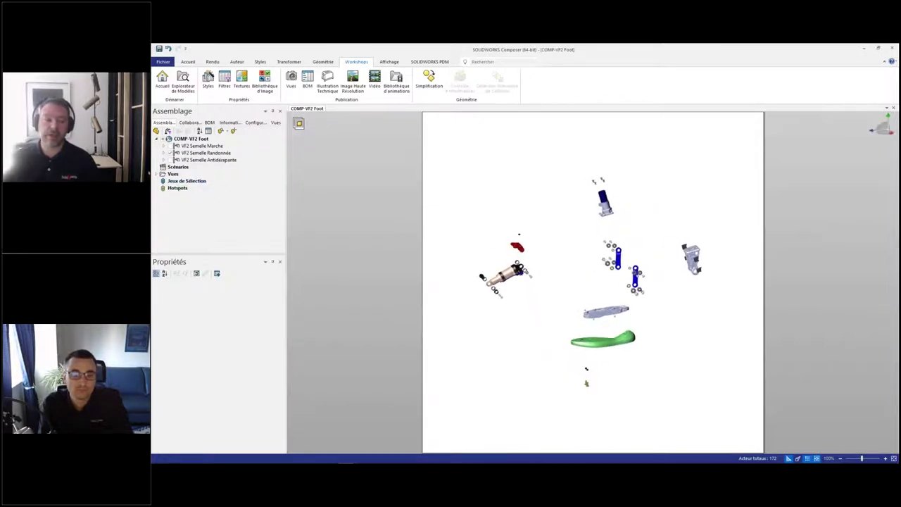
left_click_drag(642, 291, 663, 287)
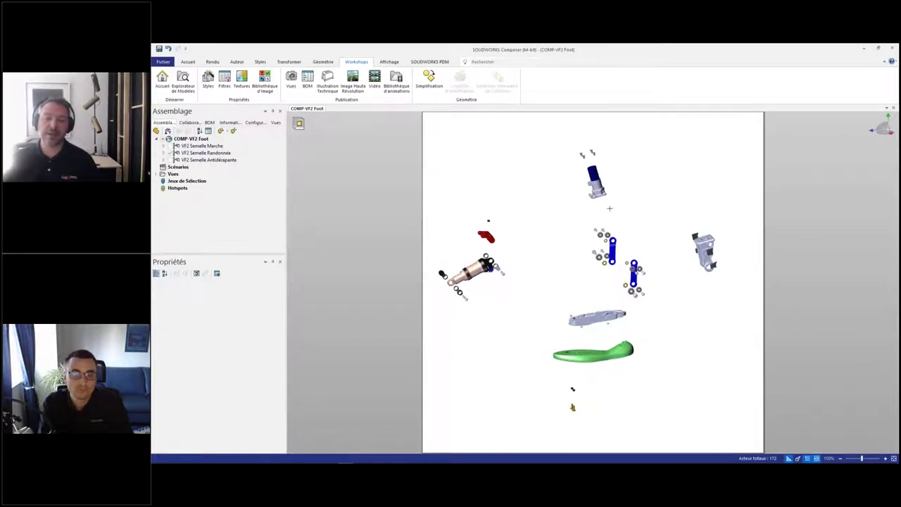
right_click_drag(546, 247, 591, 247)
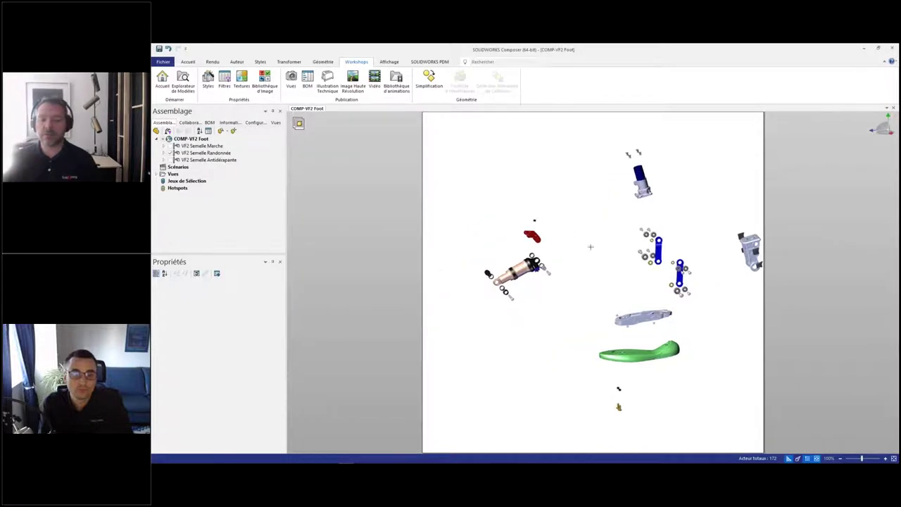
left_click(520, 265)
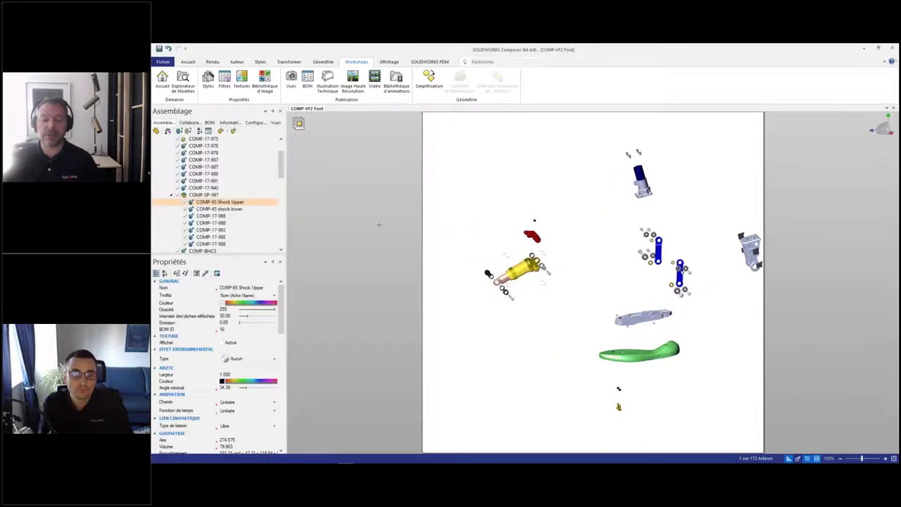
left_click(200, 196)
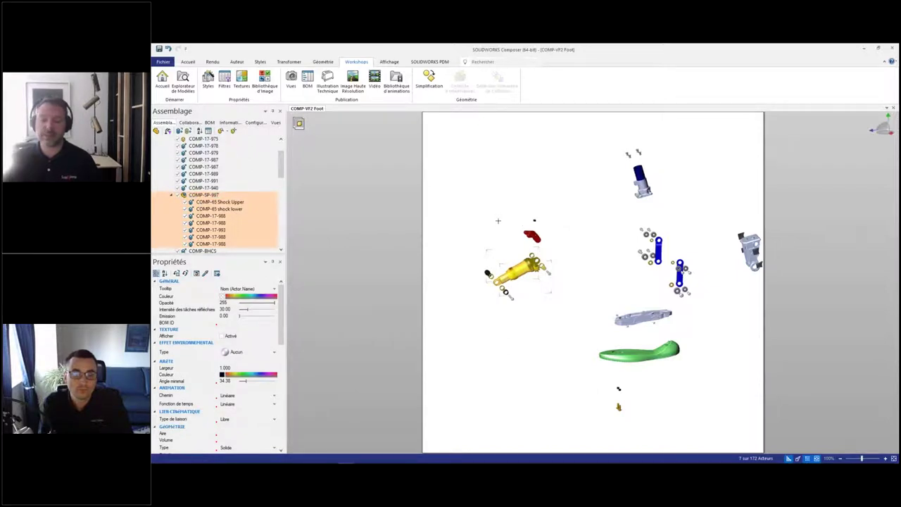
left_click(498, 221)
Step: Create one selection set from the upper tube with its screws and another from both blue links with their bearings and screws
left_click_drag(604, 146, 666, 206)
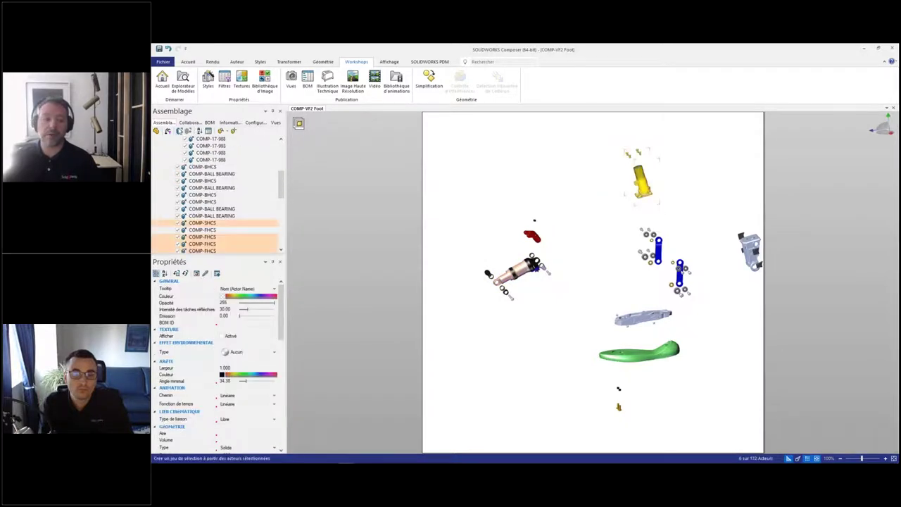
left_click(179, 131)
left_click_drag(623, 222, 707, 304)
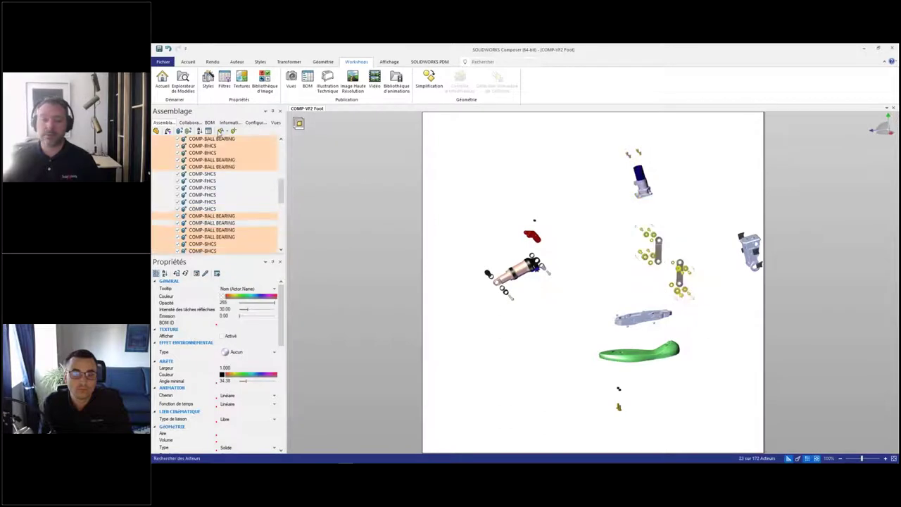
left_click(179, 131)
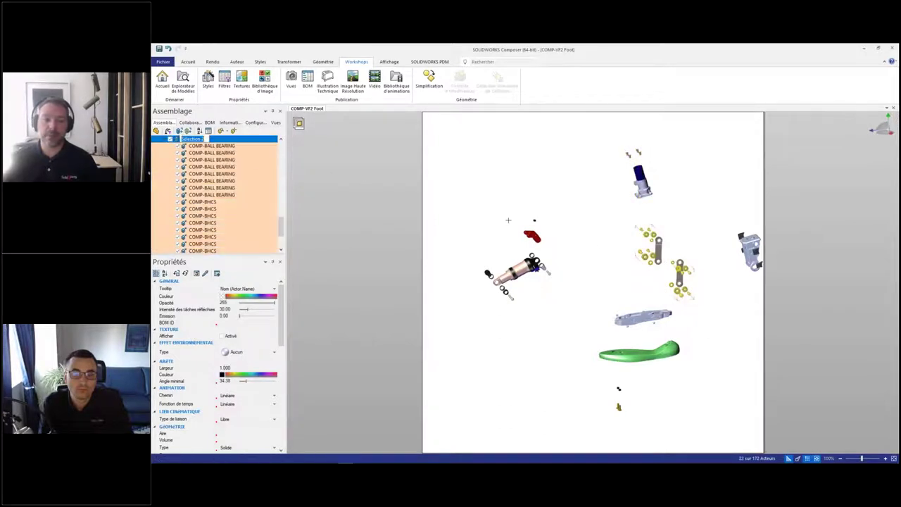
Step: Create a separate selection set for each blue link together with its own bearings and screws
left_click(664, 244)
left_click_drag(671, 251, 710, 309)
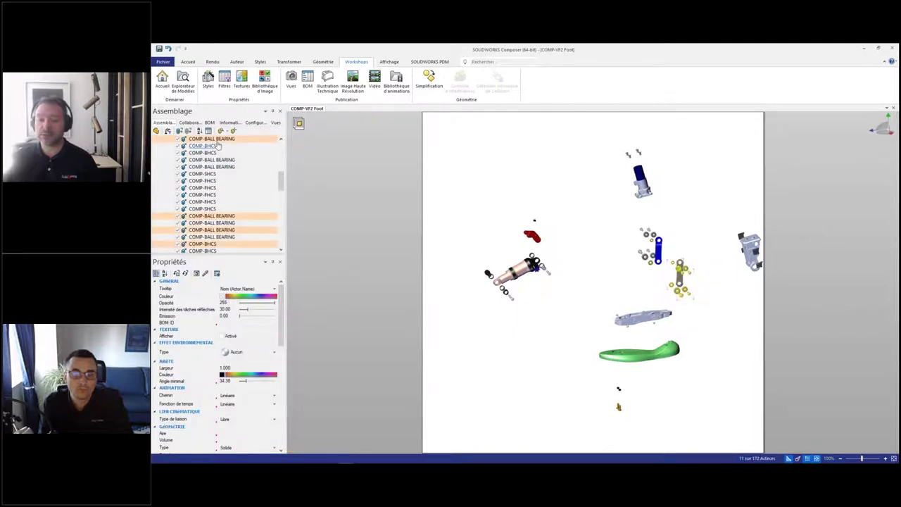
left_click(179, 131)
left_click_drag(622, 221, 669, 273)
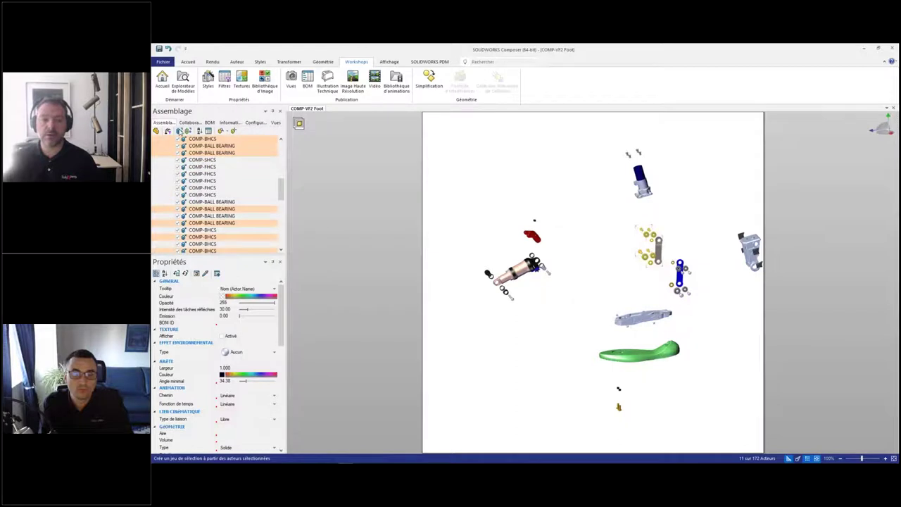
left_click(179, 131)
Step: Create separate selection sets for the ankle bracket, the shock absorber group and the sole group with its base plate and fasteners
left_click(740, 270)
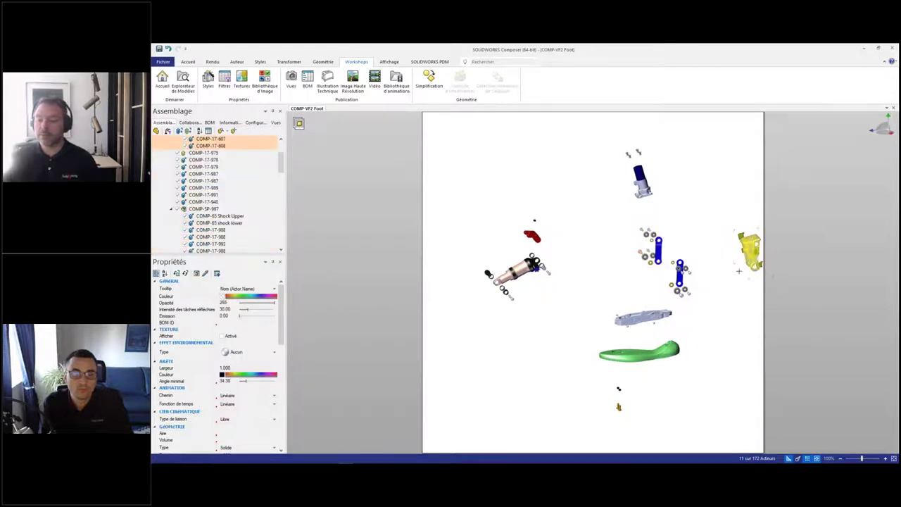
left_click(178, 131)
left_click_drag(448, 209, 690, 422)
left_click(180, 131)
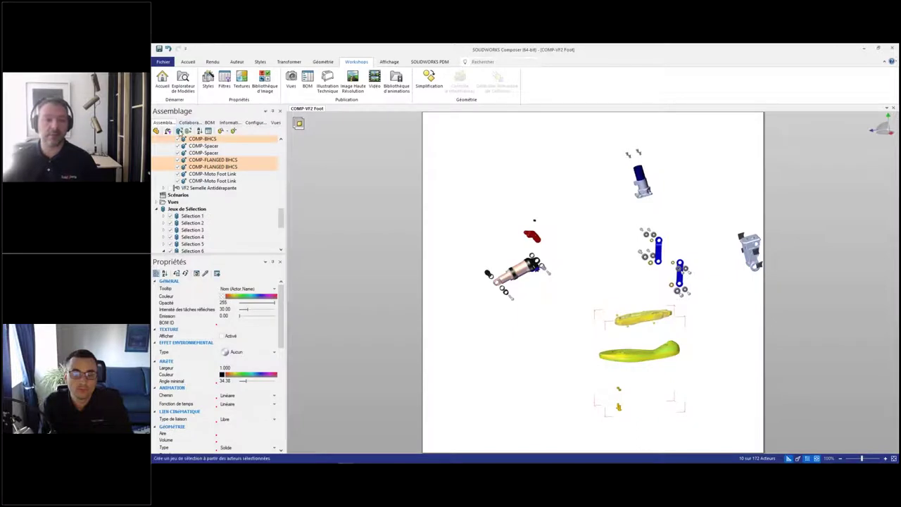
left_click(179, 130)
Step: Check the parts grouped in Sélection 4, Sélection 3 and Sélection 1 by highlighting each set in the model
left_click(174, 175)
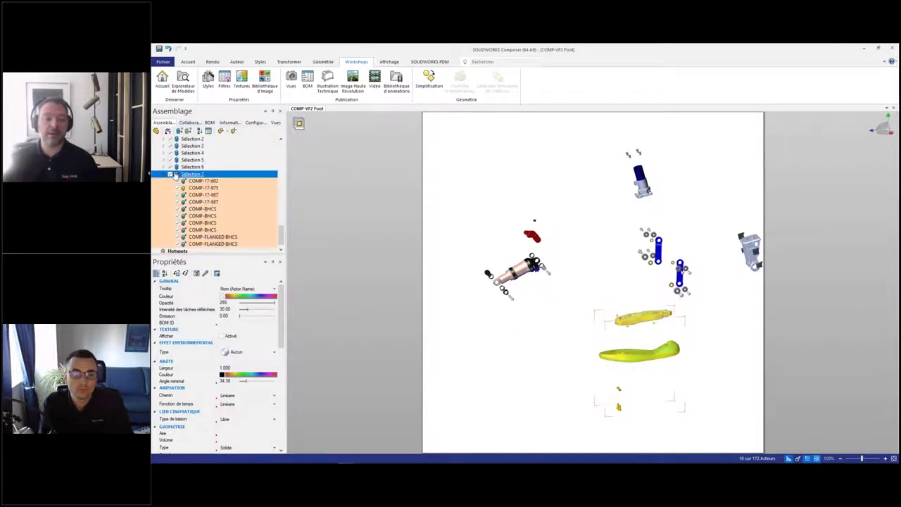
left_click(185, 153)
scroll(191, 170, "up", 1)
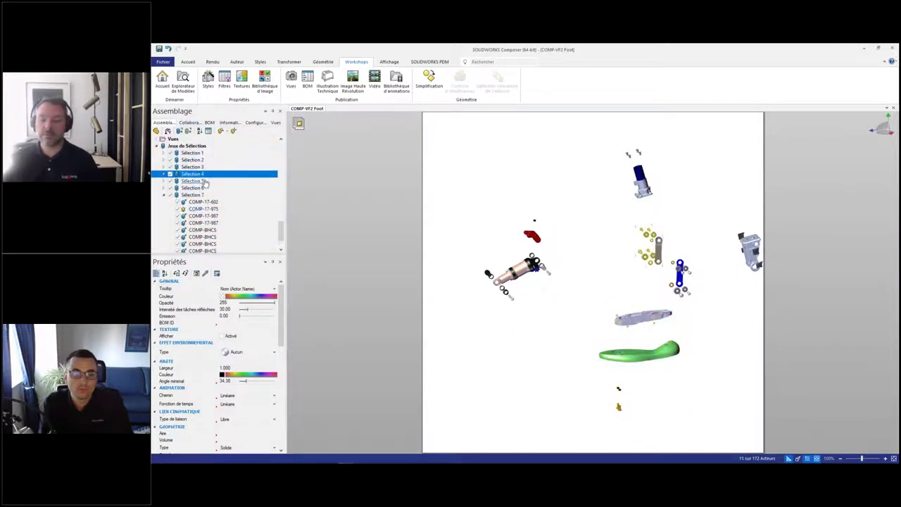
left_click(194, 167)
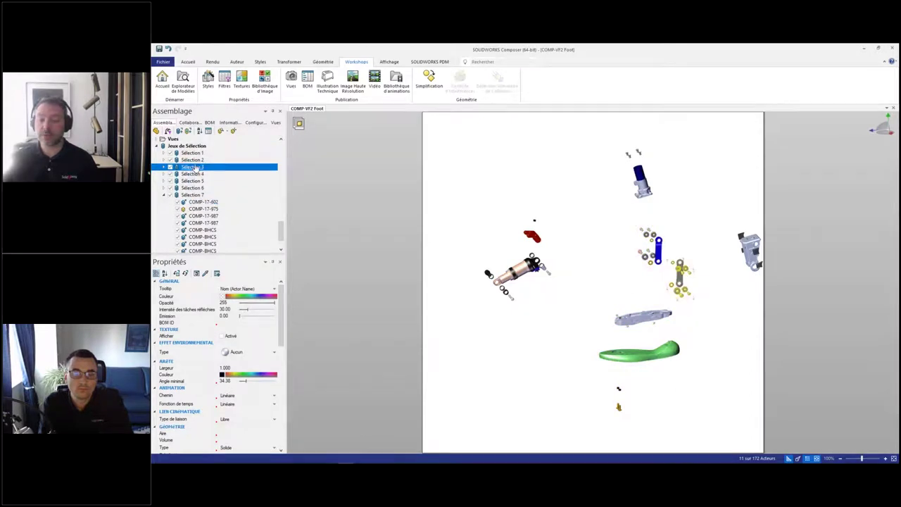
left_click(191, 154)
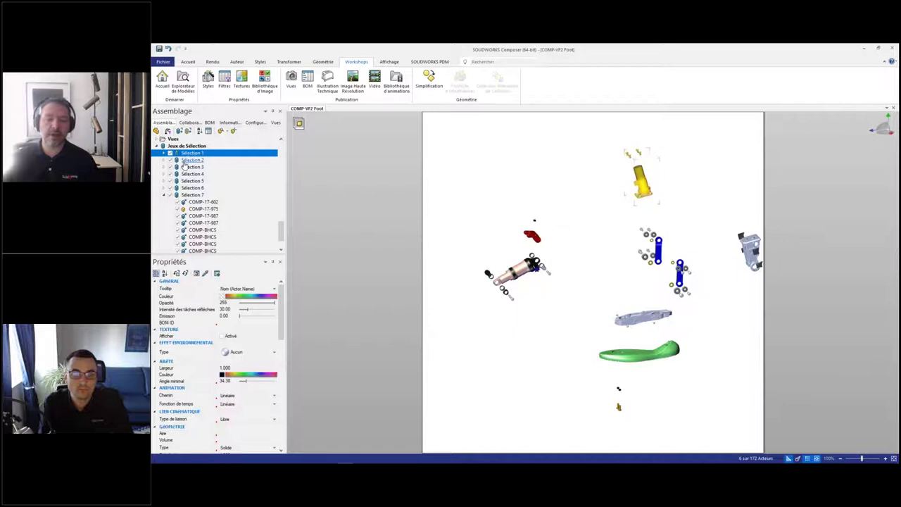
Step: Collapse the Sélection 7 group, clear the current selection and reorient the model to show the exploded foot assembly
left_click(163, 194)
middle_click_drag(433, 198, 455, 204)
left_click(470, 207)
left_click(471, 207)
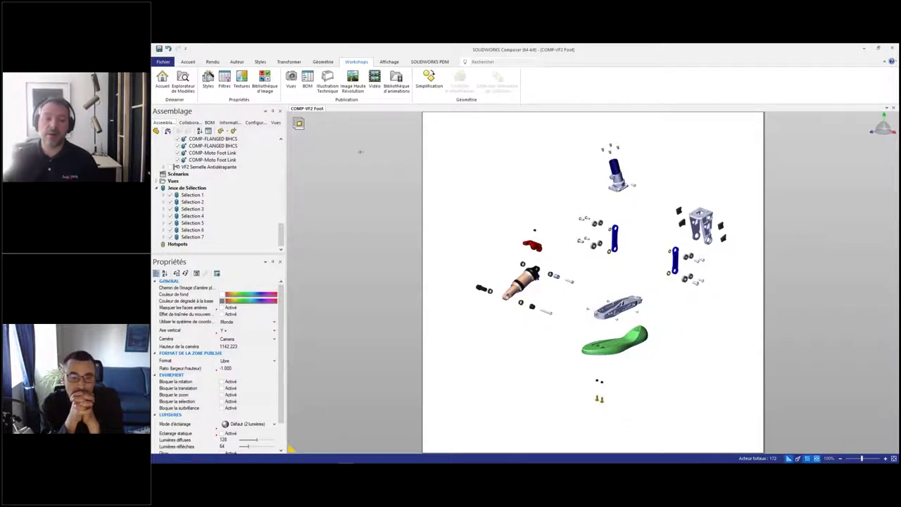
Step: Examine the metadata of the green sole, including its descriptions, mass, material, part number and revision, and clear the selection
left_click(230, 124)
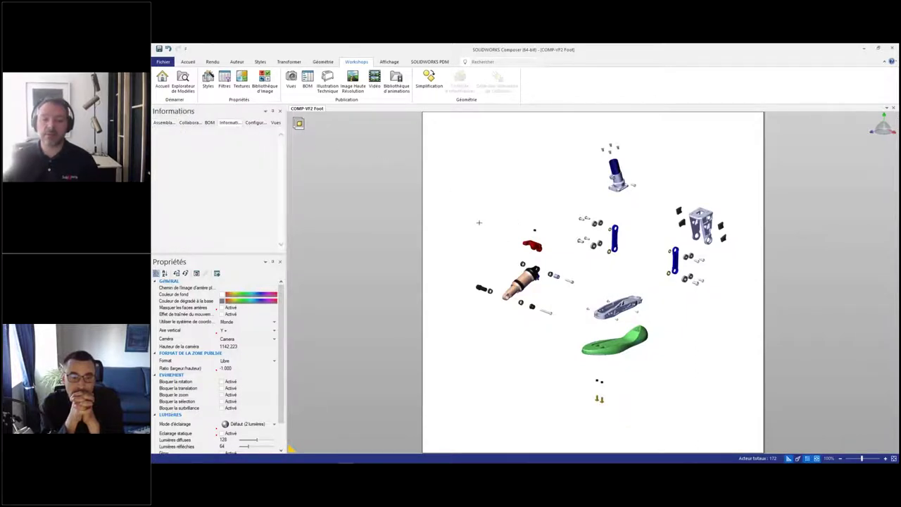
left_click(607, 347)
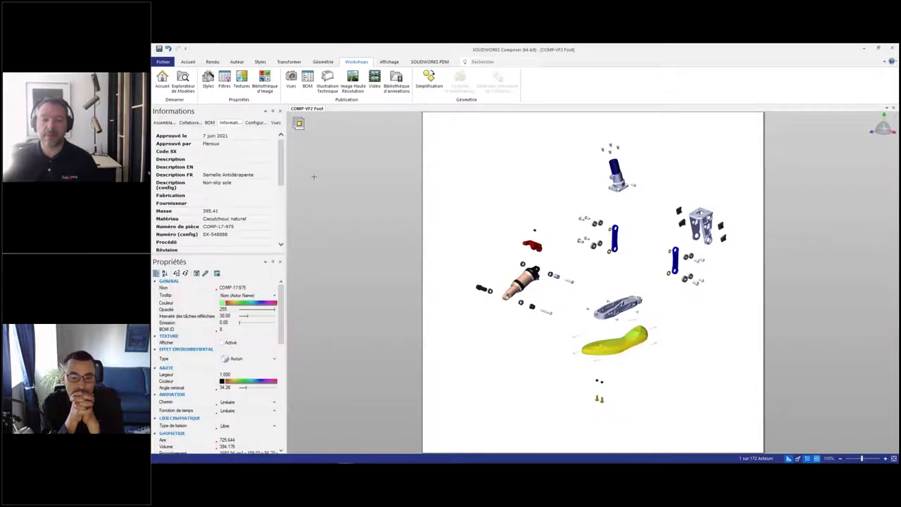
scroll(281, 162, "down", 1)
scroll(280, 167, "down", 1)
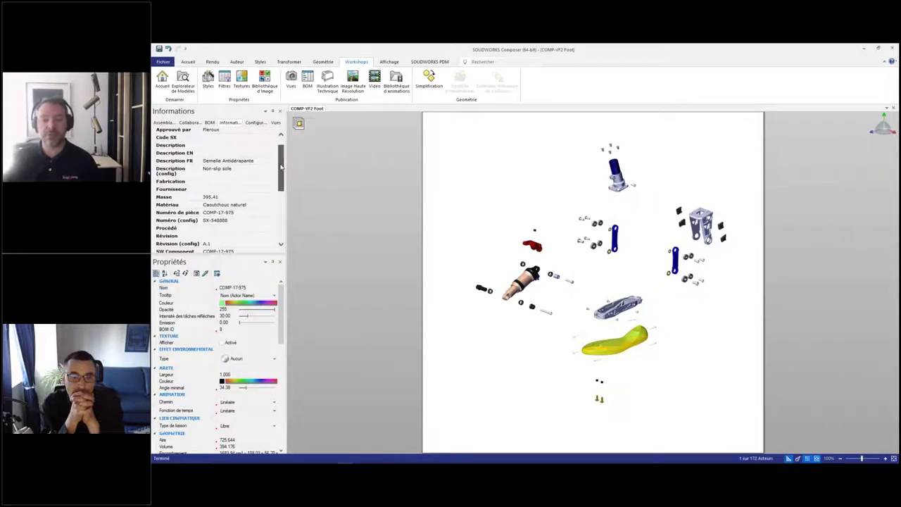
scroll(281, 169, "down", 2)
mouse_move(281, 172)
left_mouse_down()
mouse_move(280, 215)
mouse_move(281, 170)
left_mouse_up()
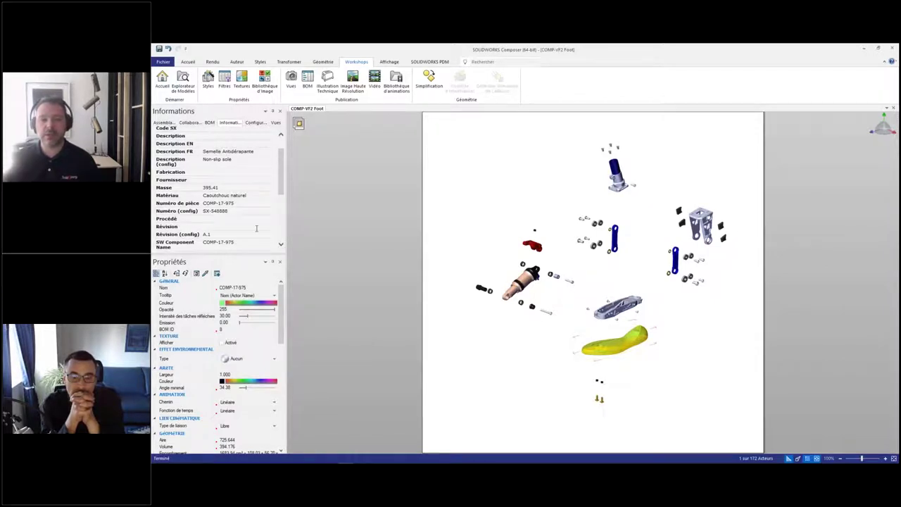
left_click(475, 223)
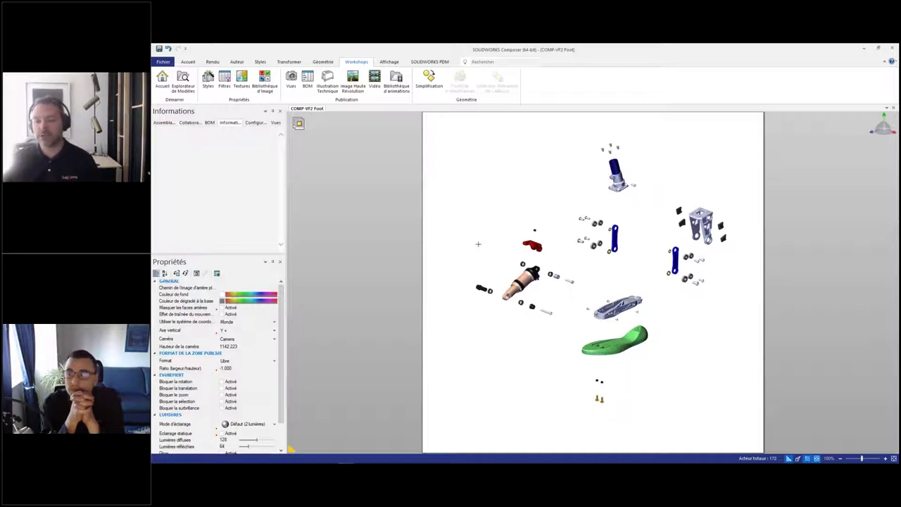
Step: Switch to the PowerPoint slideshow and advance to the simplified Manhattan map on the slide about simplifying technical communication
key("alt+Tab")
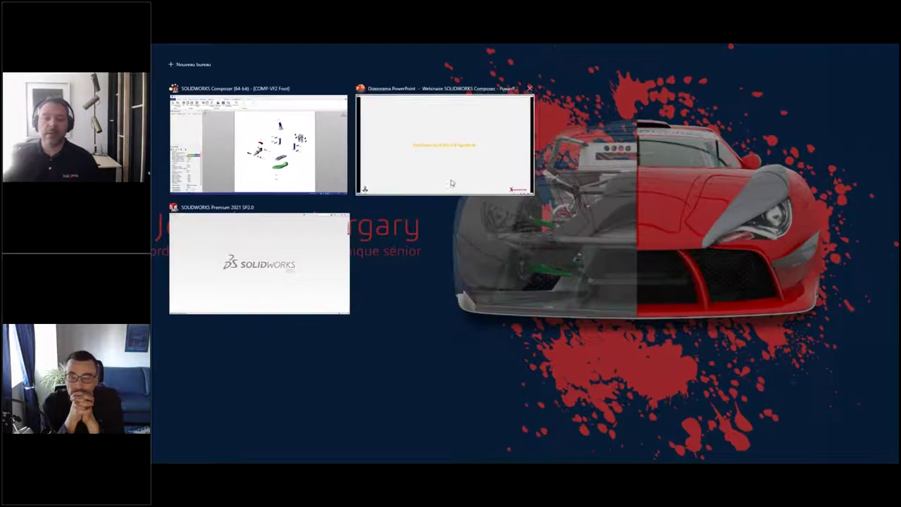
key("Right")
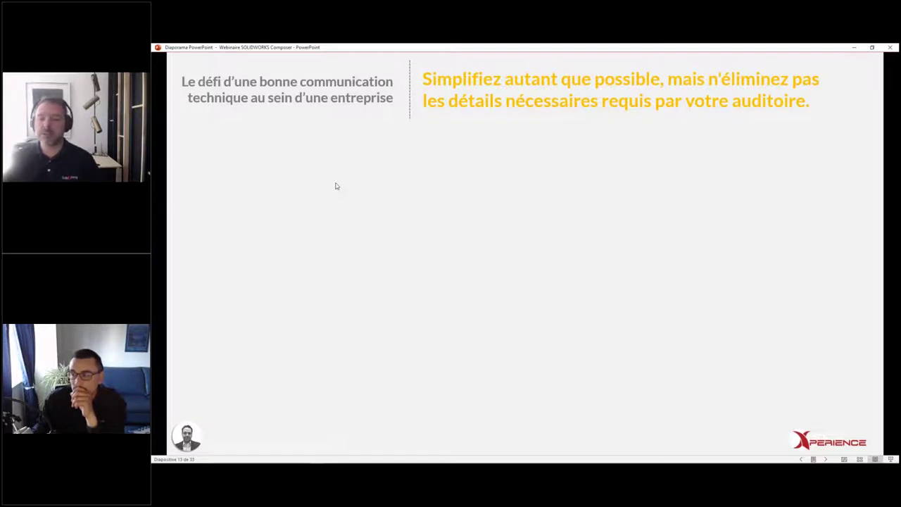
key("Right")
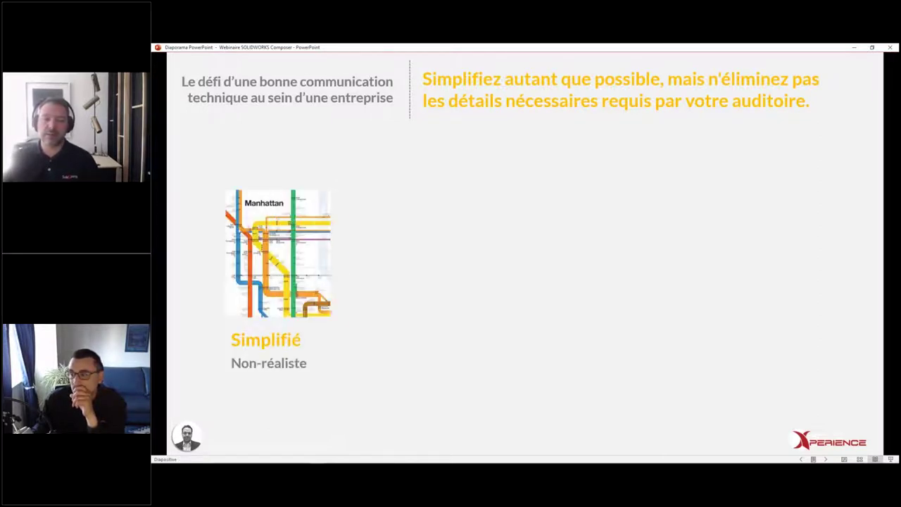
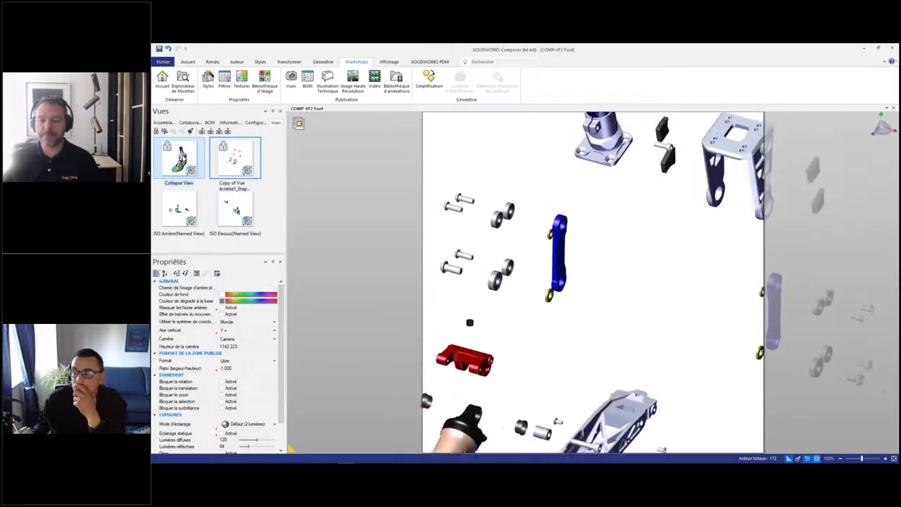
Step: Switch the camera to perspective projection and reorient the foot to a lower front-side view
left_click(797, 459)
right_click_drag(693, 414, 682, 382)
left_click_drag(682, 383, 661, 378)
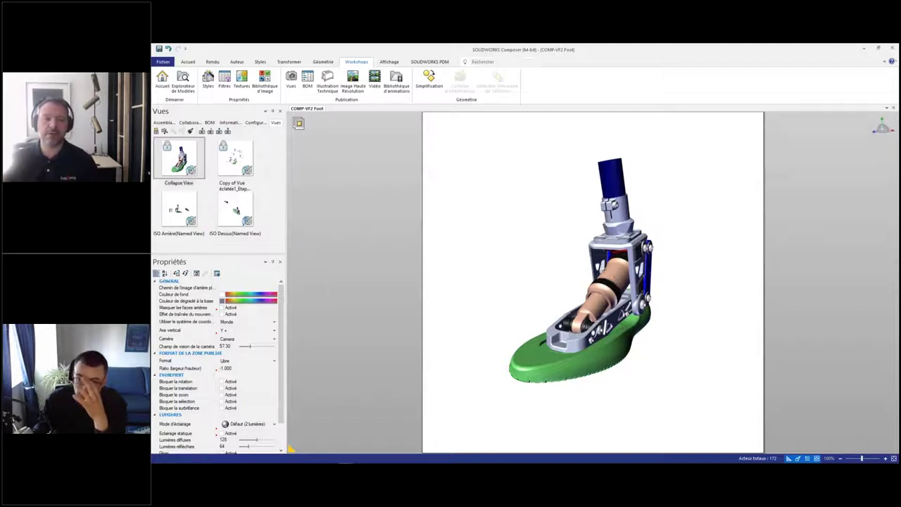
Step: Try the Ombré avec Arêtes render mode on the foot assembly and inspect it up close
left_click(212, 61)
left_click(162, 88)
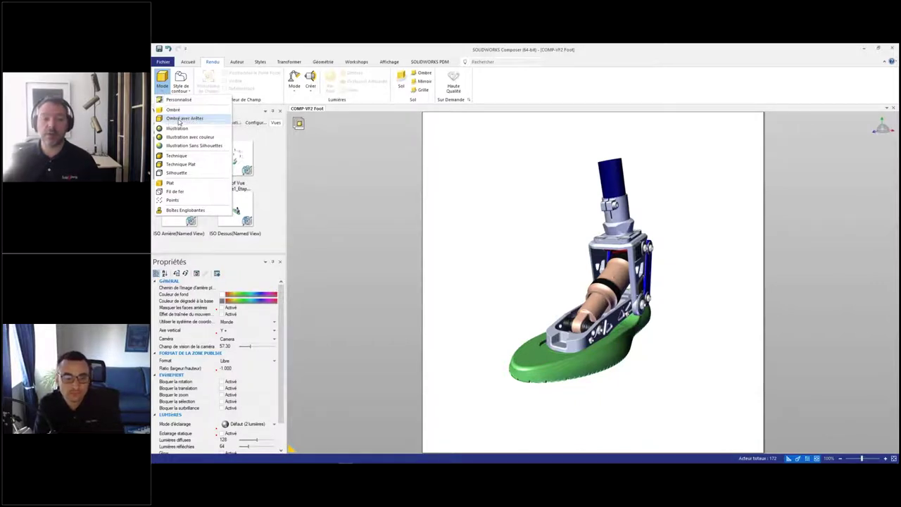
left_click(181, 119)
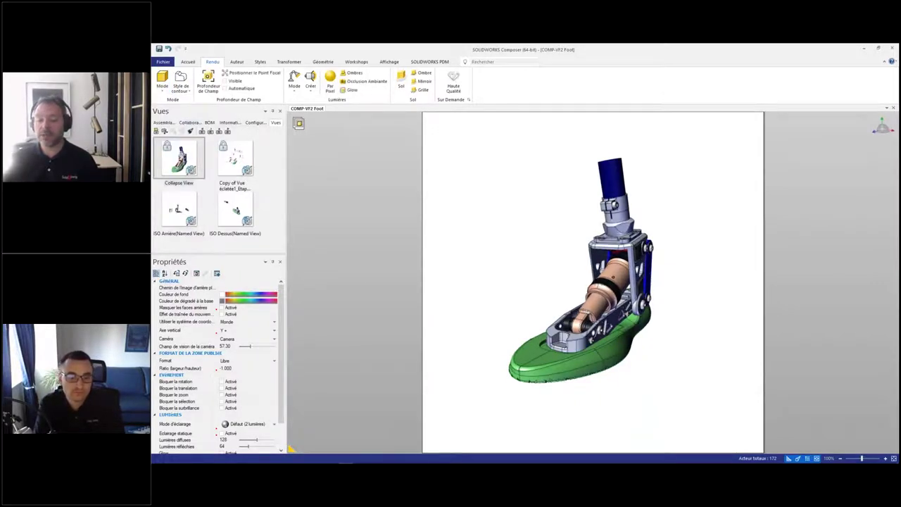
scroll(575, 298, "up", 2)
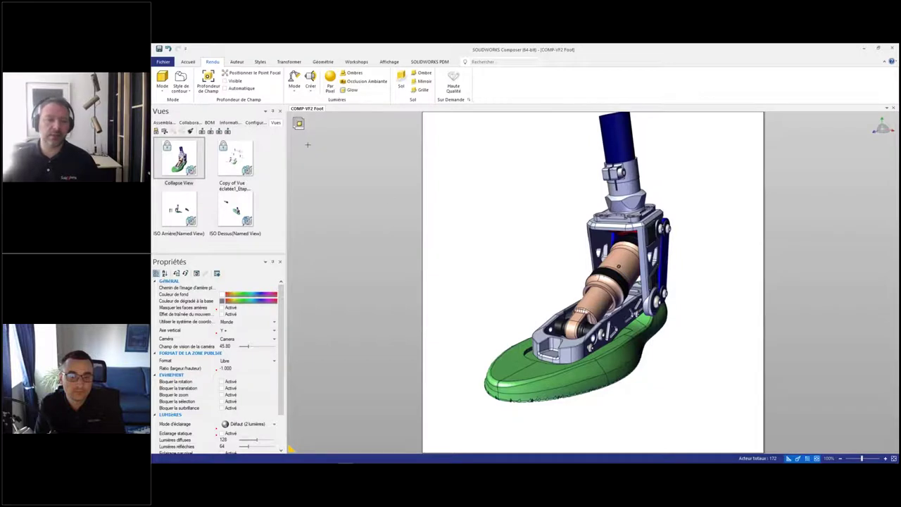
Step: Try the Illustration and Illustration avec couleur render modes on the foot
left_click(162, 81)
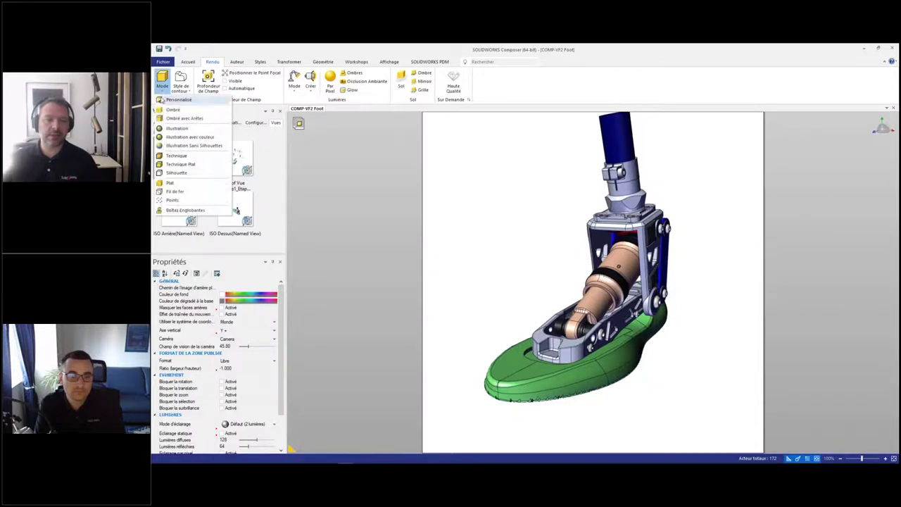
left_click(172, 129)
left_click(163, 90)
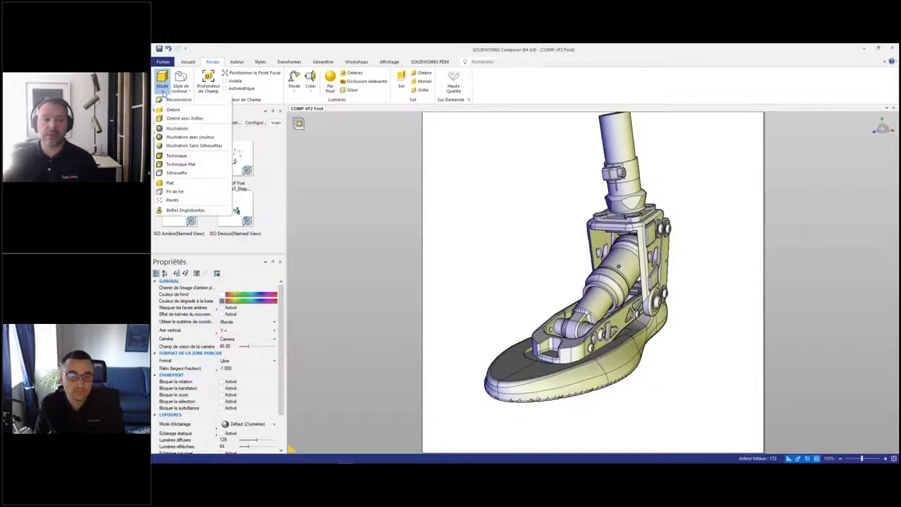
left_click(164, 136)
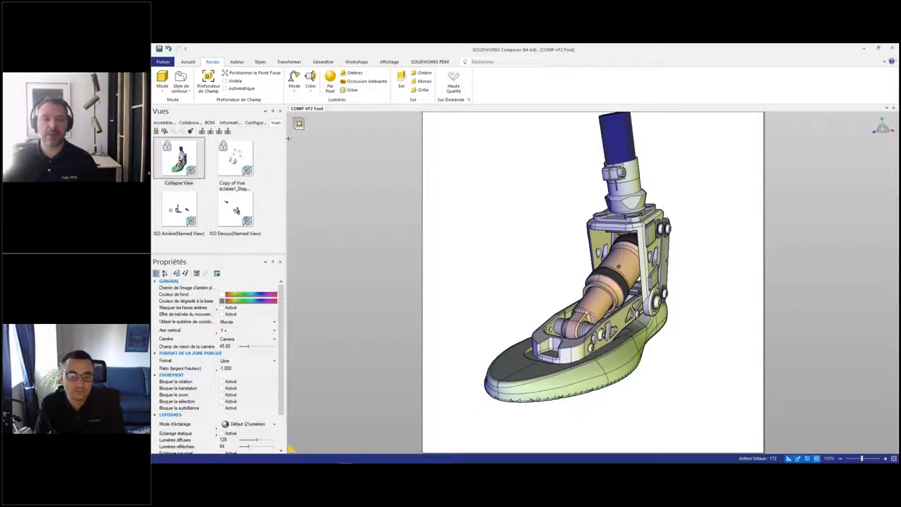
Step: Try the Technique and Silhouette render modes on the foot
left_click(162, 85)
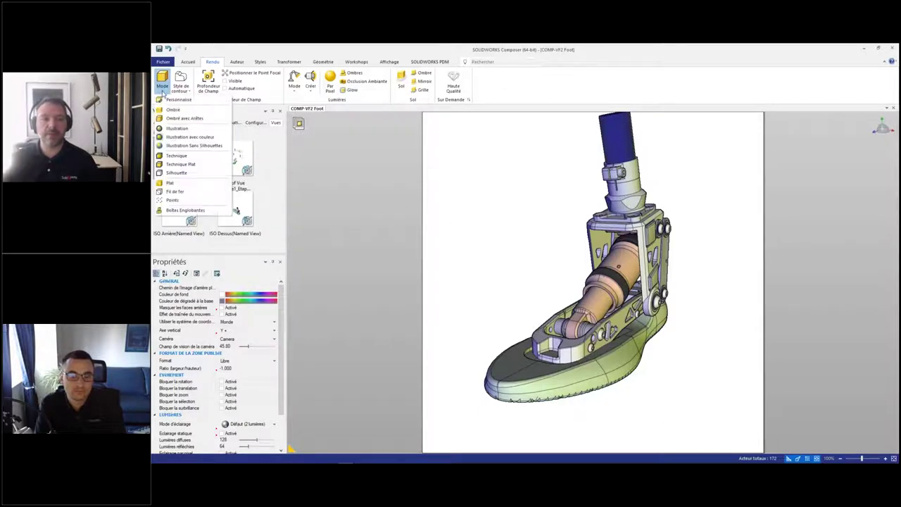
left_click(176, 156)
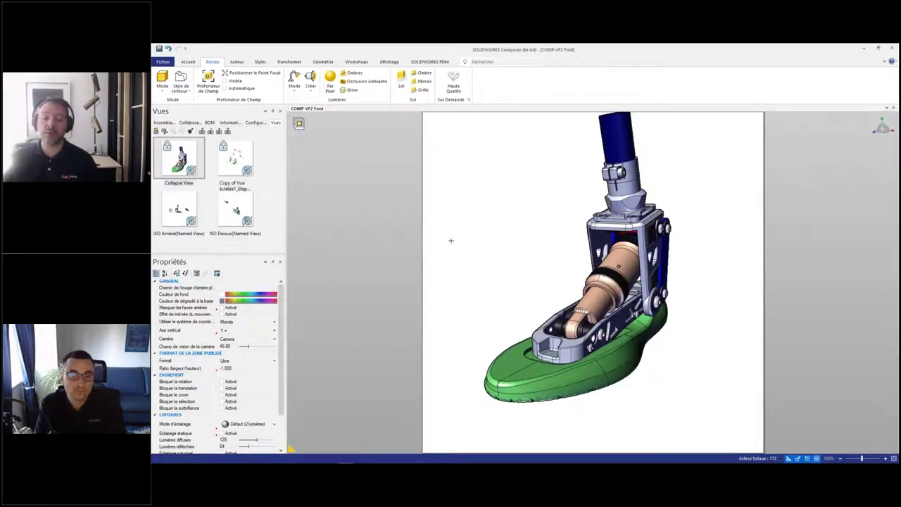
left_click(162, 83)
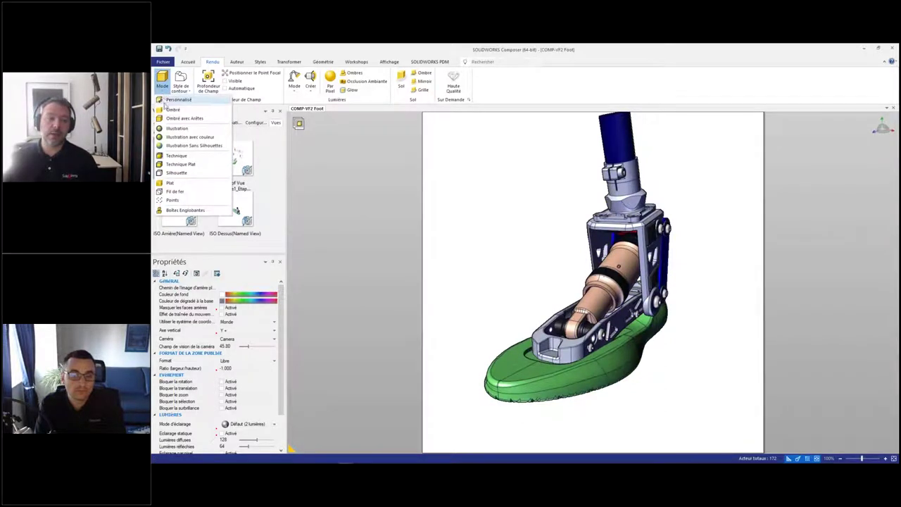
left_click(182, 172)
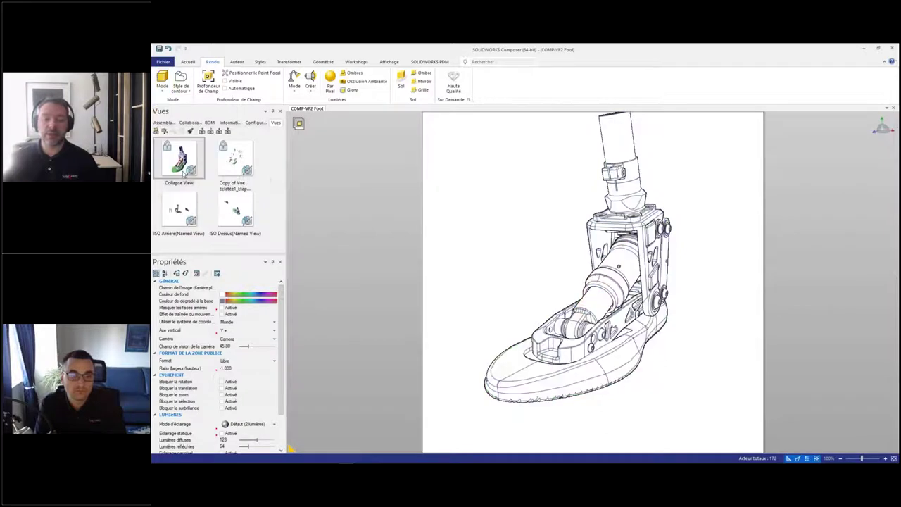
middle_click_drag(492, 259, 491, 272)
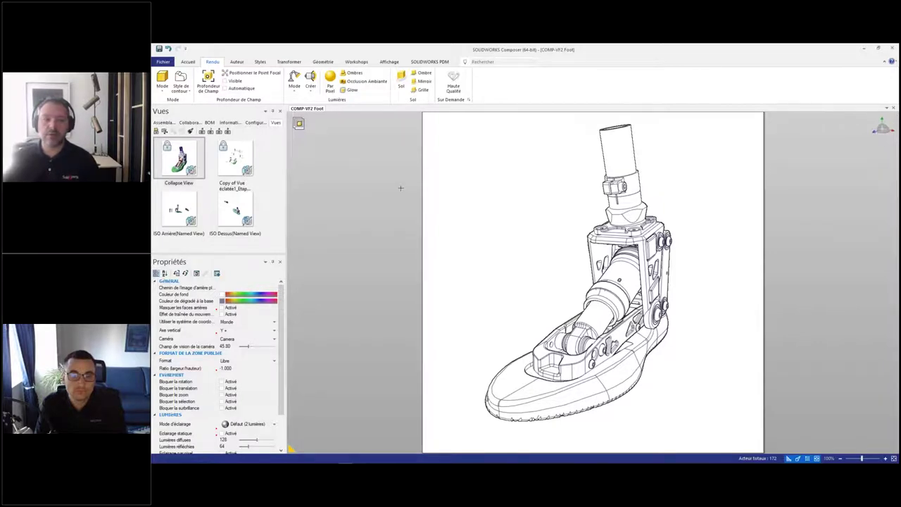
Step: Render the foot in Technique Plat mode with the Arêtes cassantes contour style
left_click(163, 83)
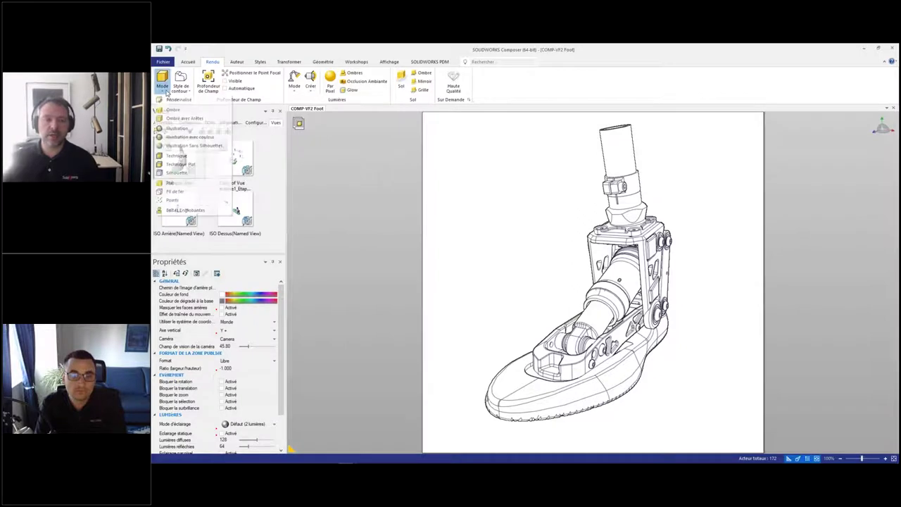
left_click(181, 164)
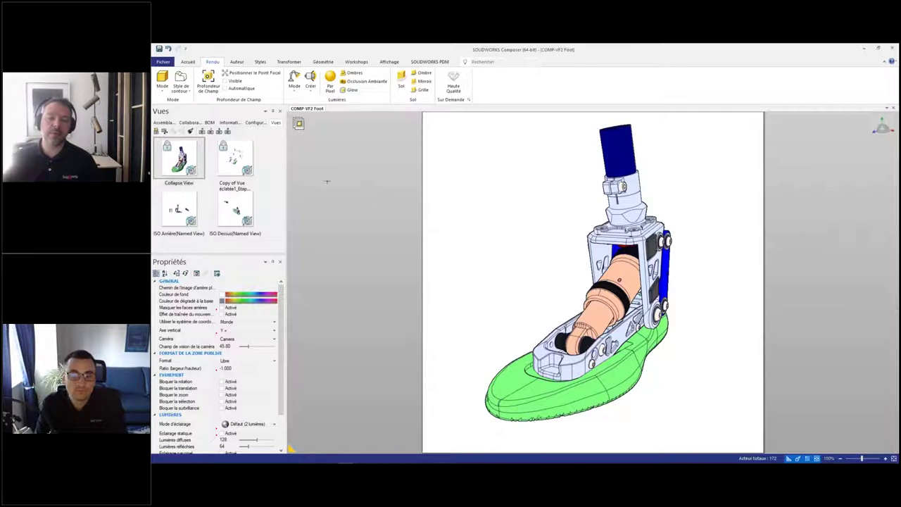
left_click(182, 87)
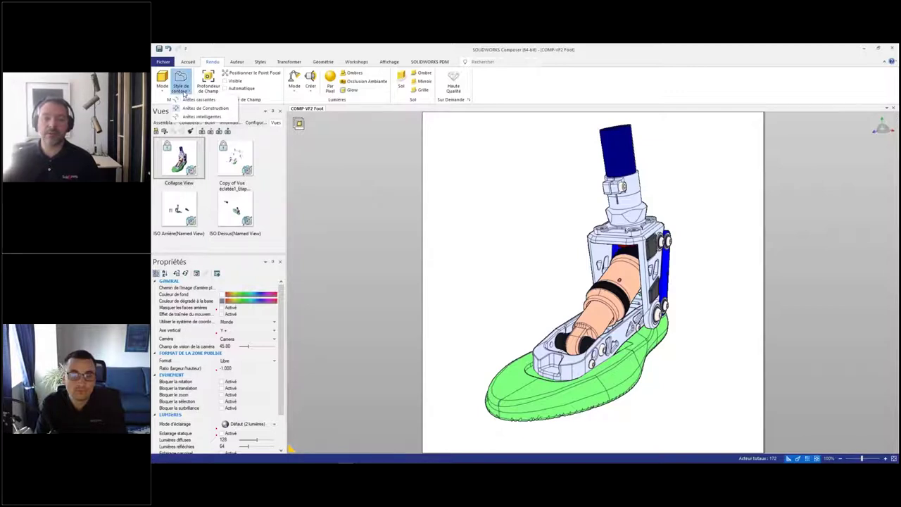
left_click(185, 100)
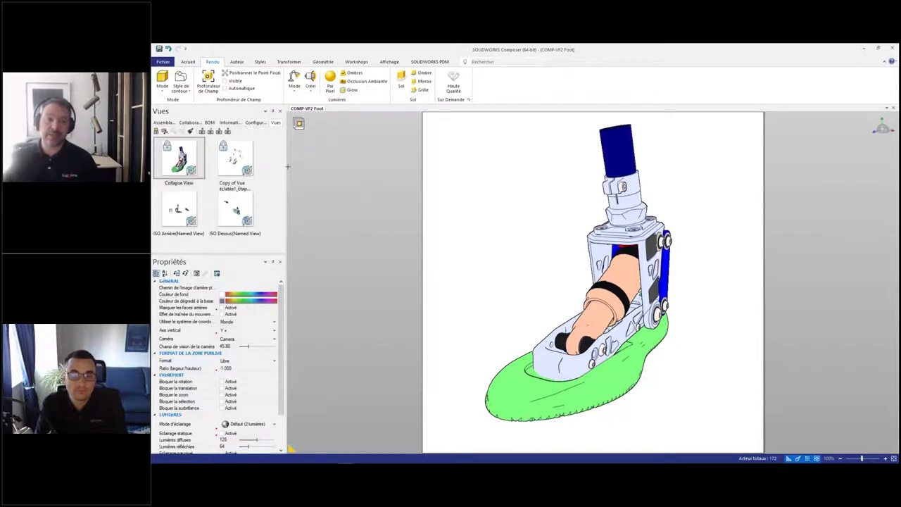
Step: Compare the Arêtes intelligentes contour style with Arêtes cassantes, inspecting the tread on the sole's underside
left_click(180, 81)
left_click(190, 118)
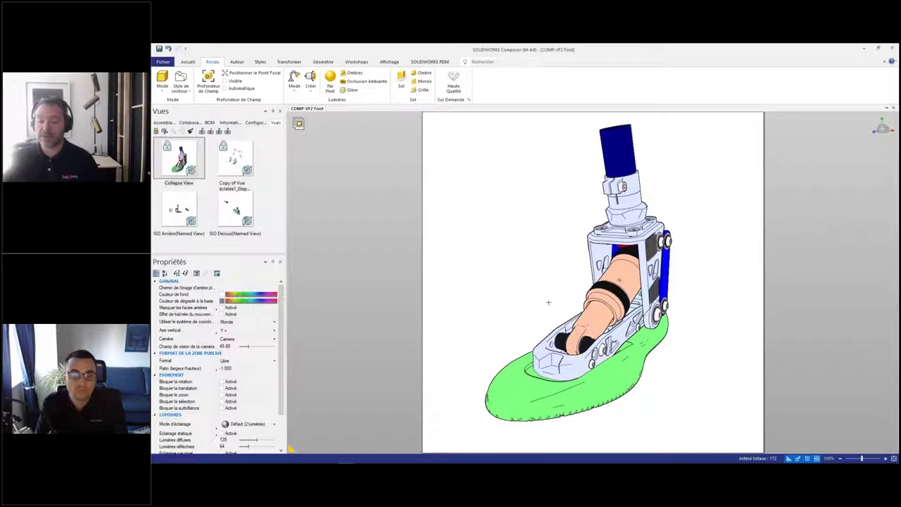
left_click_drag(525, 318, 522, 286)
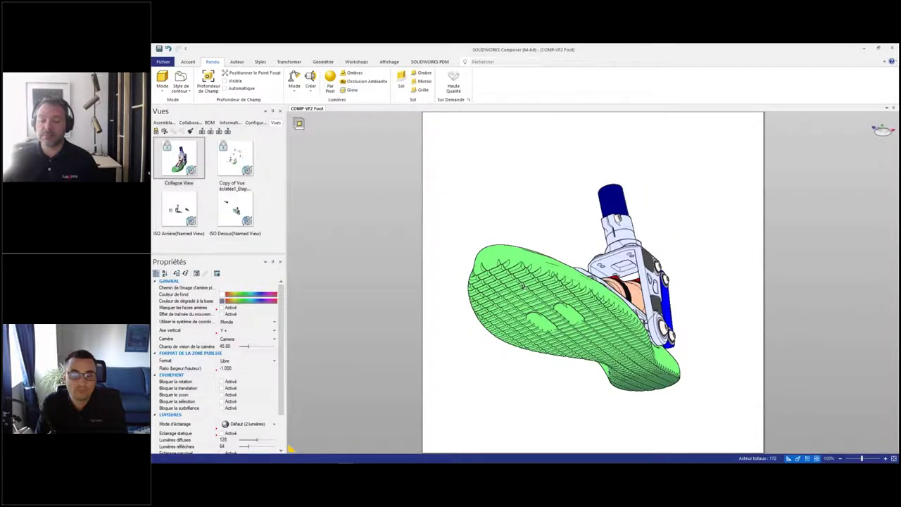
left_click(181, 86)
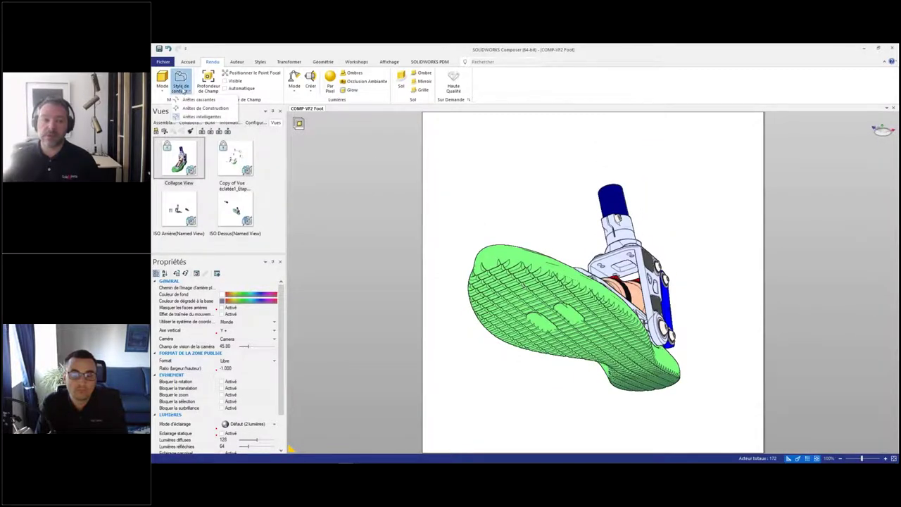
left_click(187, 100)
left_click_drag(467, 207, 467, 246)
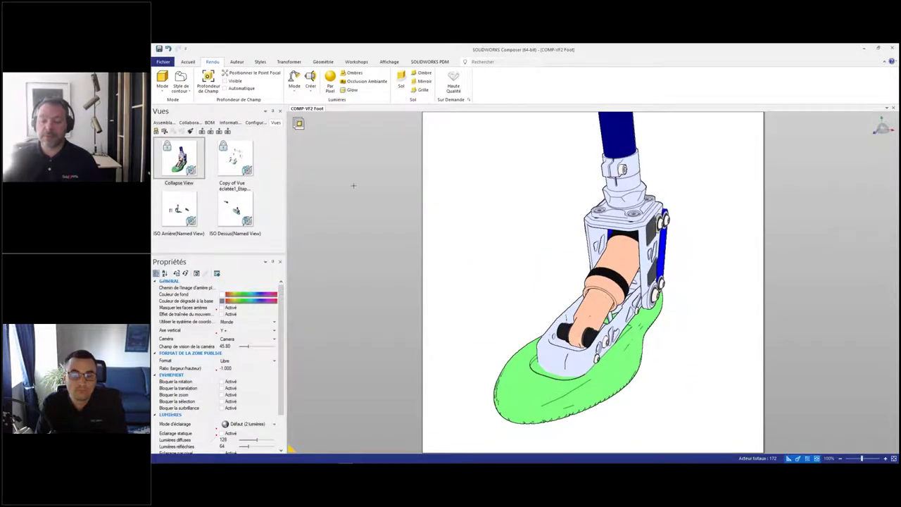
Step: Set the contour style to Arêtes intelligentes and frame the whole foot
left_click(181, 86)
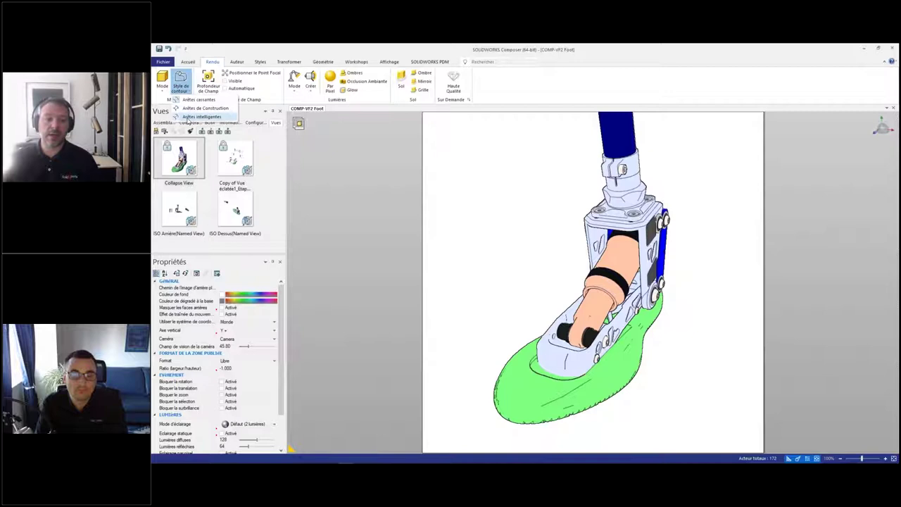
left_click(188, 117)
scroll(497, 277, "down", 3)
middle_click_drag(514, 261, 525, 263)
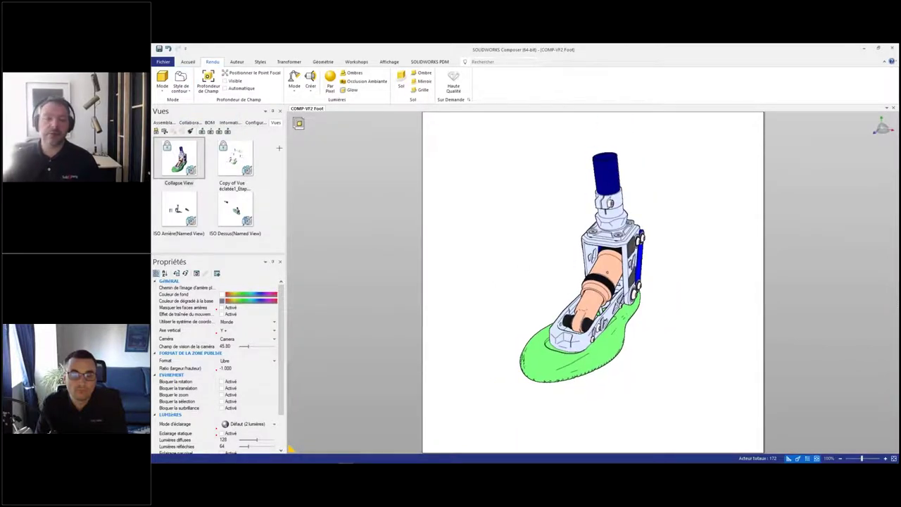
Step: Colour the upper tube parts of Sélection 1 cyan
left_click(164, 123)
left_click(192, 195)
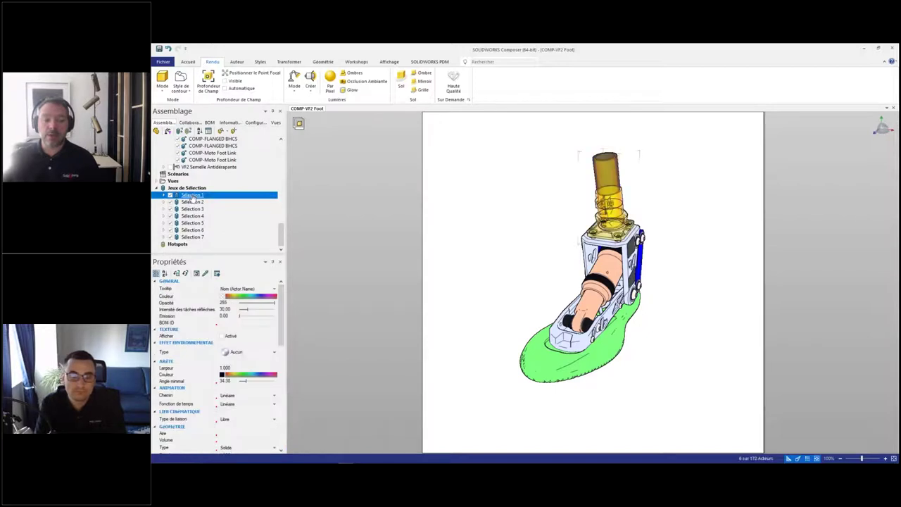
left_click(257, 296)
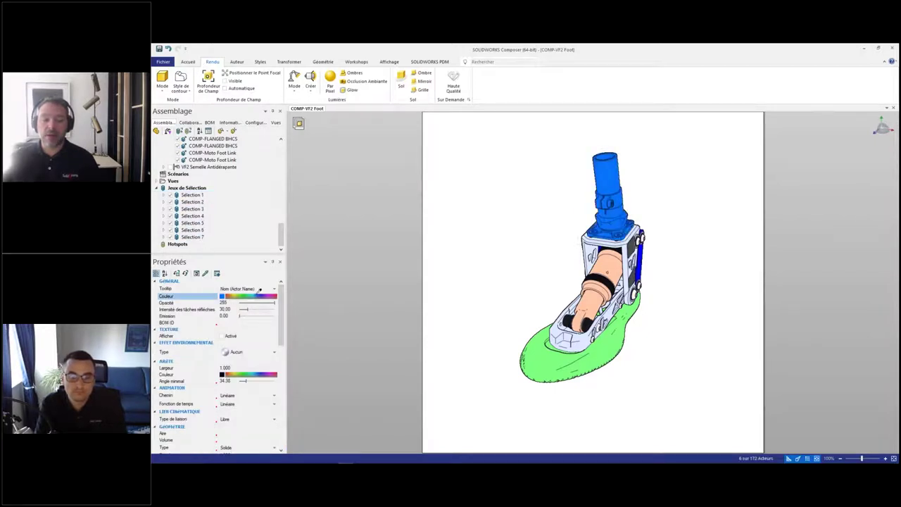
left_click(254, 296)
Step: Colour the side link parts in Sélection 2, Sélection 3 and Sélection 4 dark blue
left_click_drag(194, 203, 193, 216)
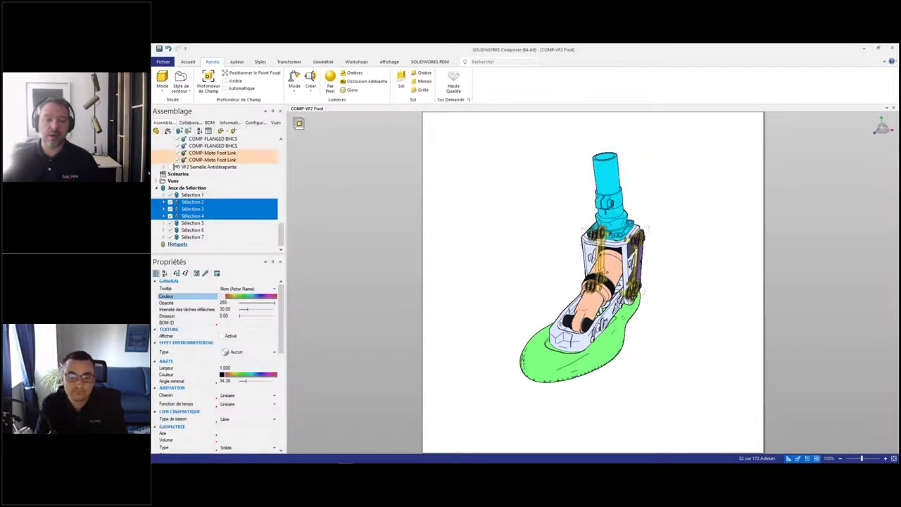
left_click(259, 298)
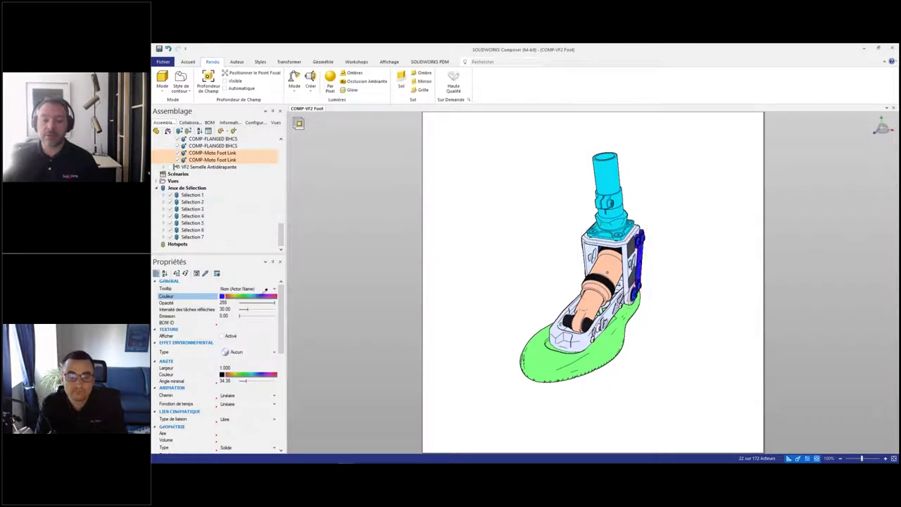
left_click(193, 217)
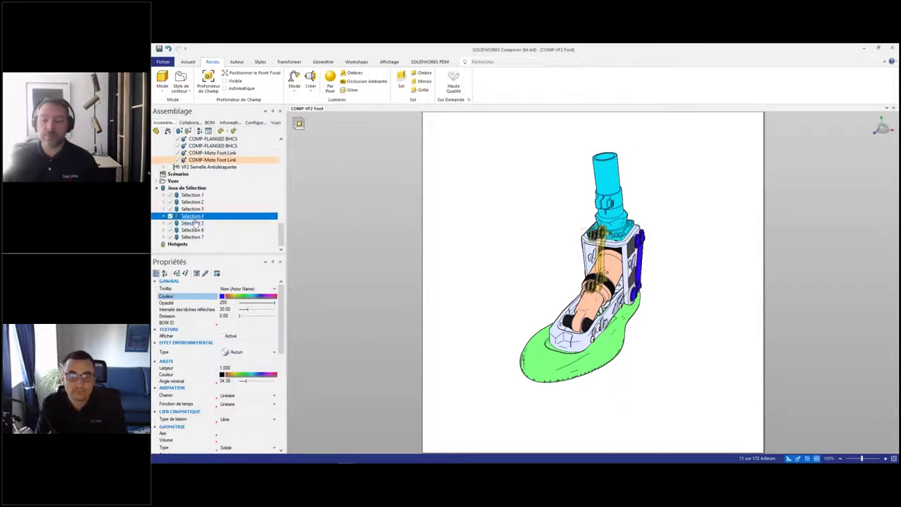
Step: Colour the ankle bracket parts of Sélection 5 magenta
left_click(192, 223)
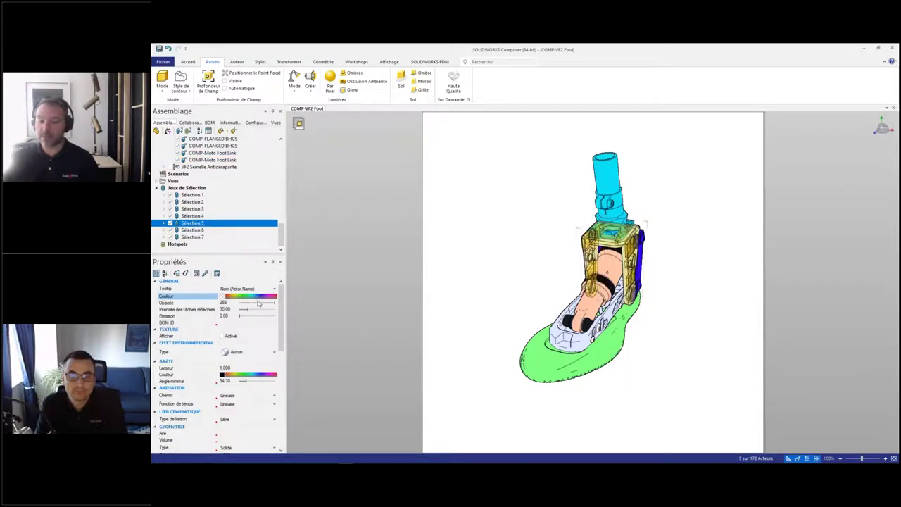
left_click(257, 299)
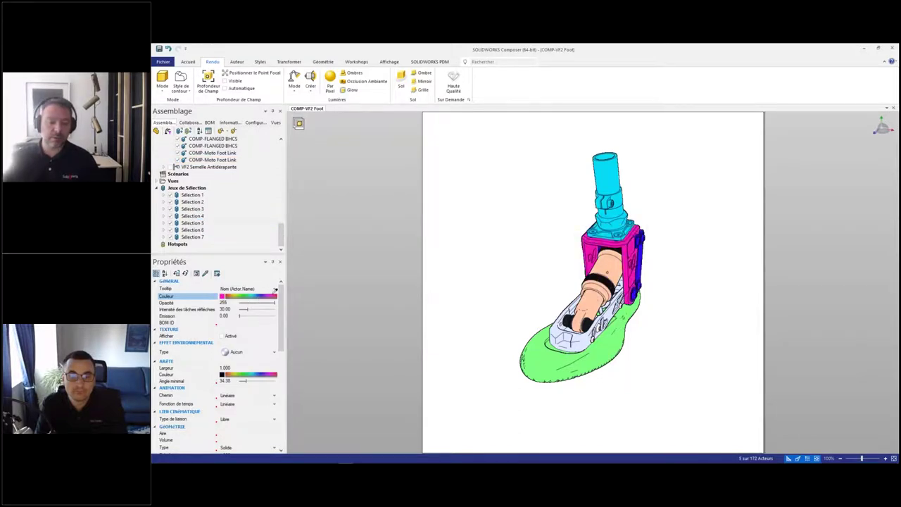
left_click(275, 295)
Step: Colour the shock absorber parts of Sélection 6 orange and the sole parts of Sélection 7 green, and clear the selection
left_click(200, 230)
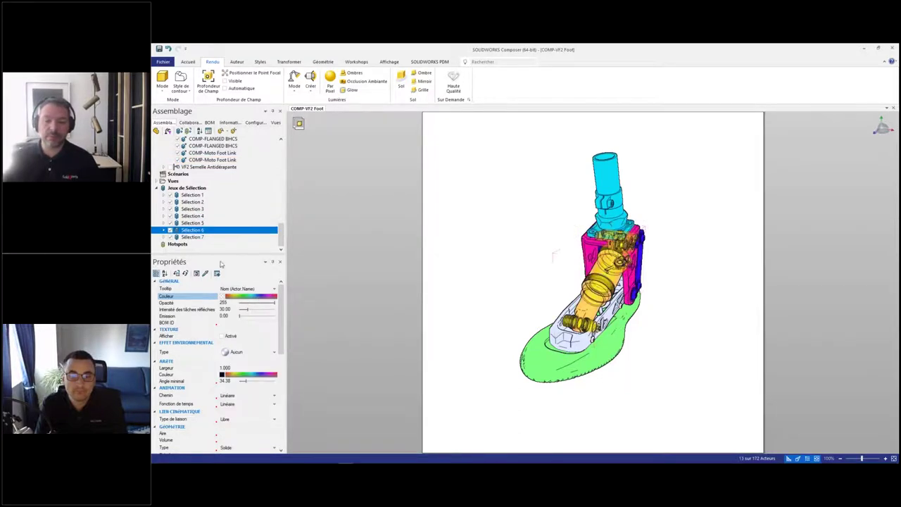
left_click(237, 297)
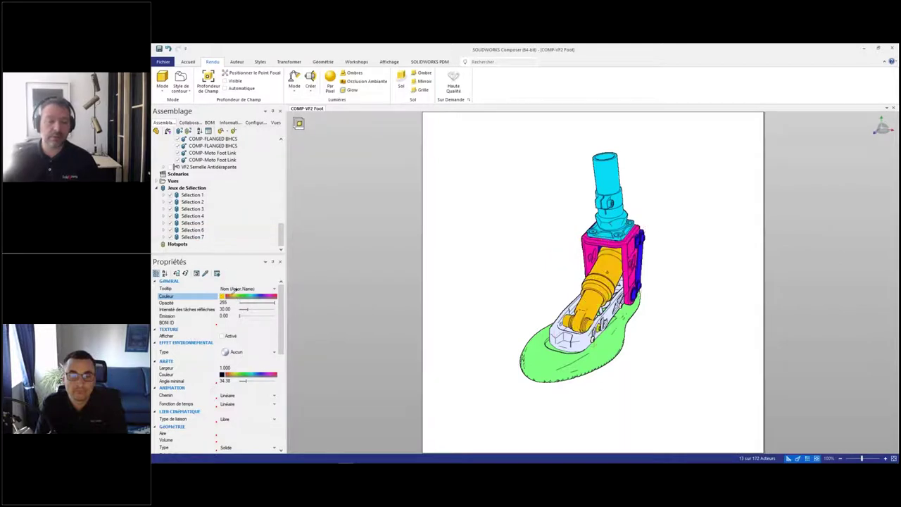
left_click(198, 237)
left_click(255, 297)
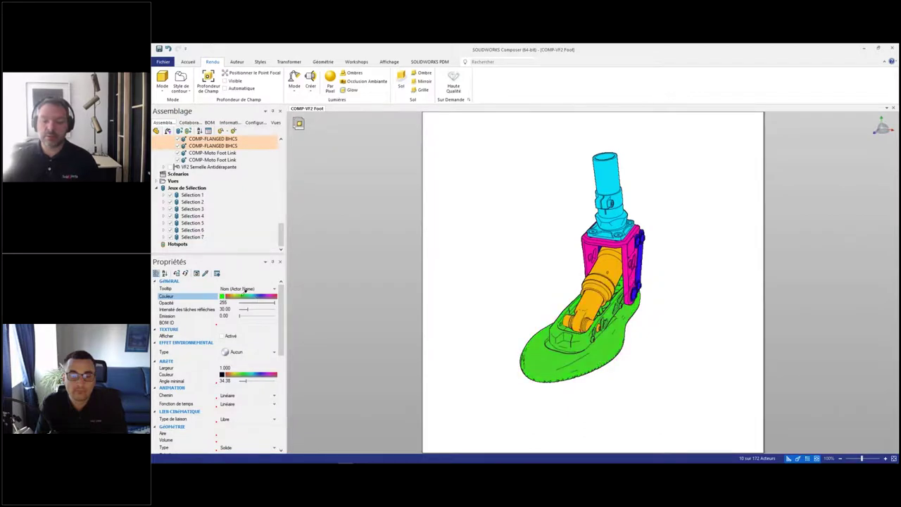
left_click(495, 284)
mouse_move(495, 284)
left_mouse_down()
mouse_move(416, 272)
mouse_move(491, 283)
left_mouse_up()
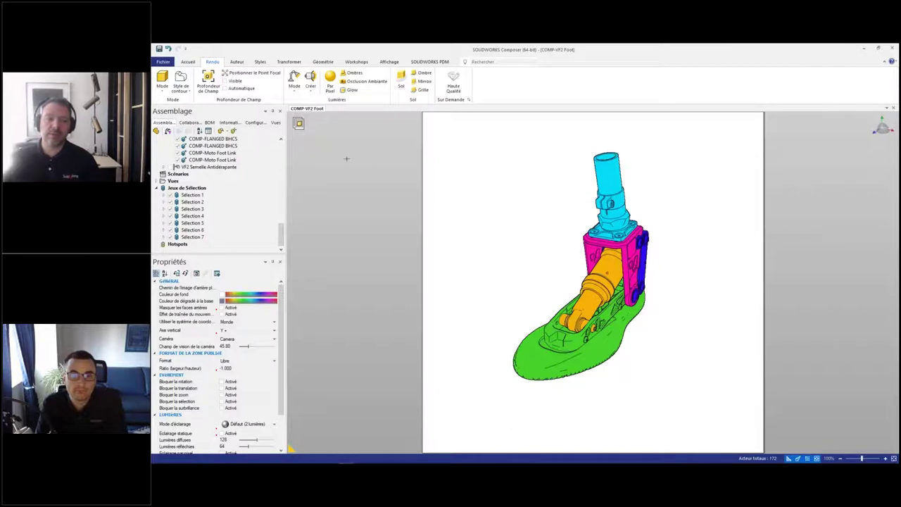
Step: Create a new view of the coloured assembly, name it Défaut, and clear the selection
left_click(275, 123)
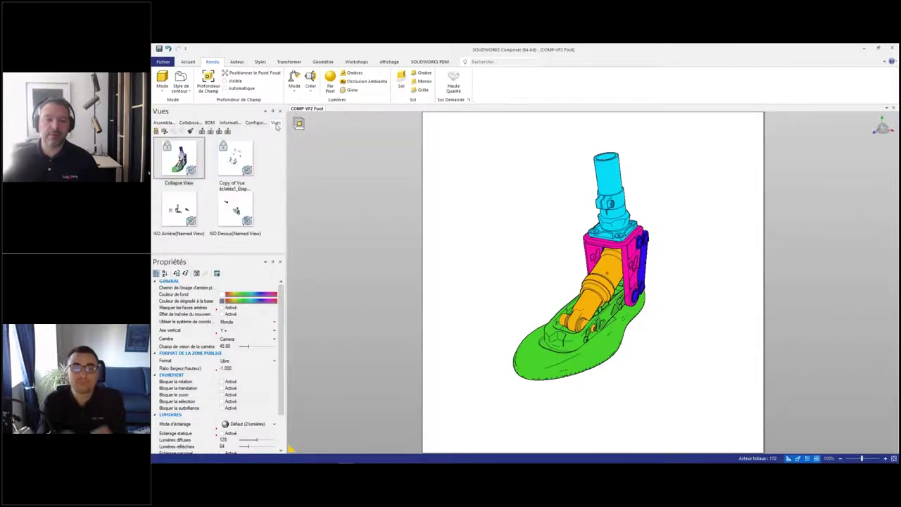
left_click(155, 131)
left_click(184, 249)
type("éfaut")
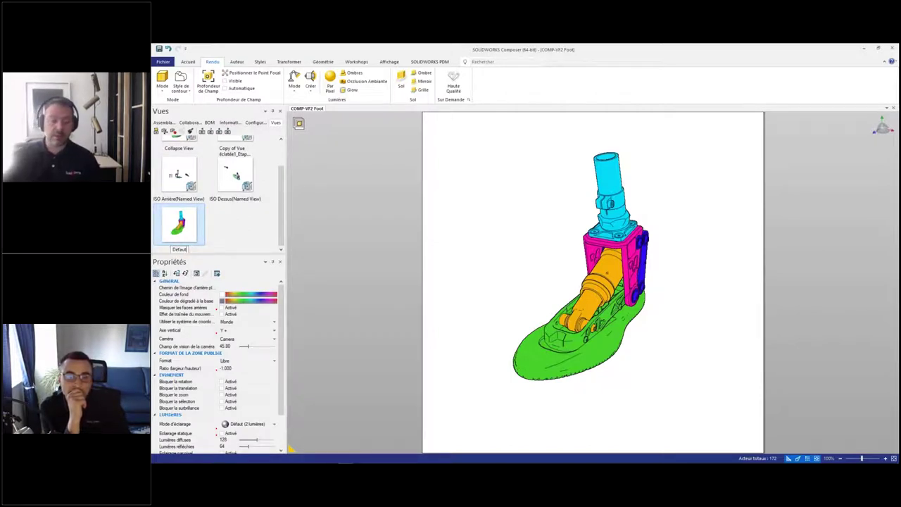
key("Return")
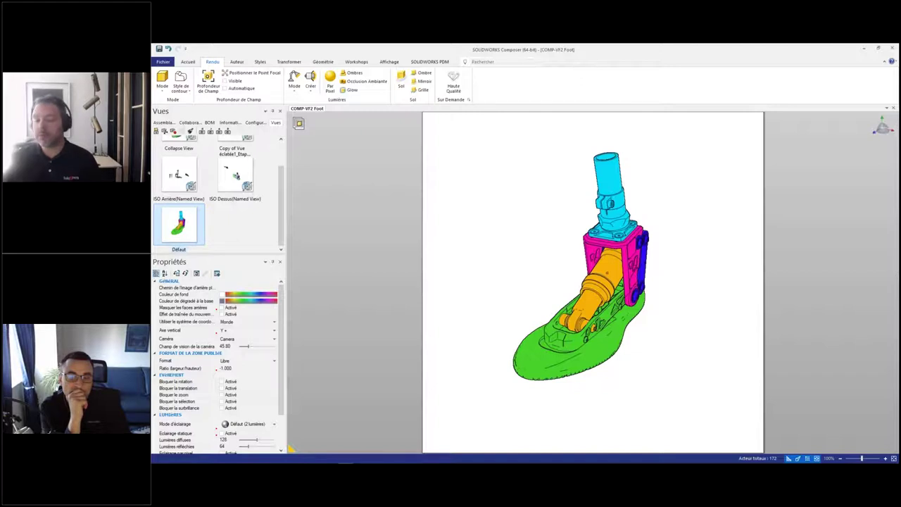
left_click(472, 266)
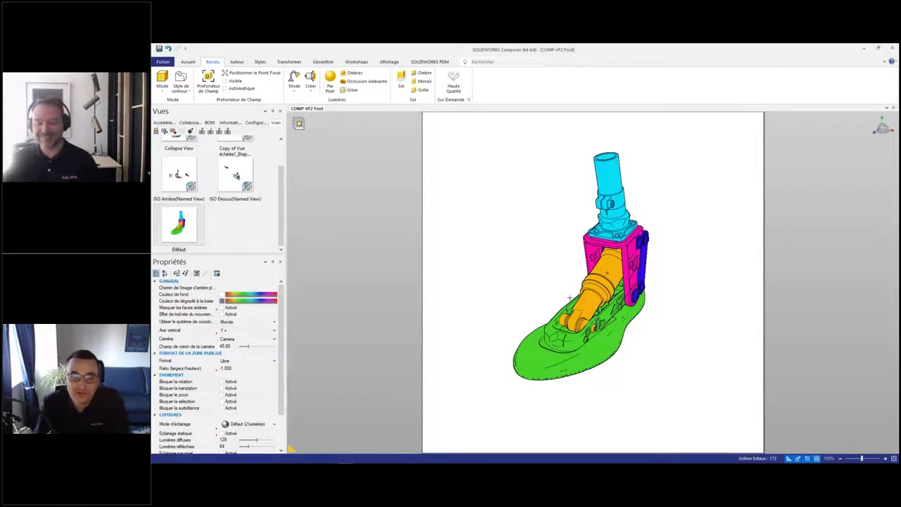
Step: Save a copy of the document in the DESIGN folder as COMP-VF2 Foot WEB
right_click_drag(554, 292, 552, 275)
scroll(553, 274, "up", 3)
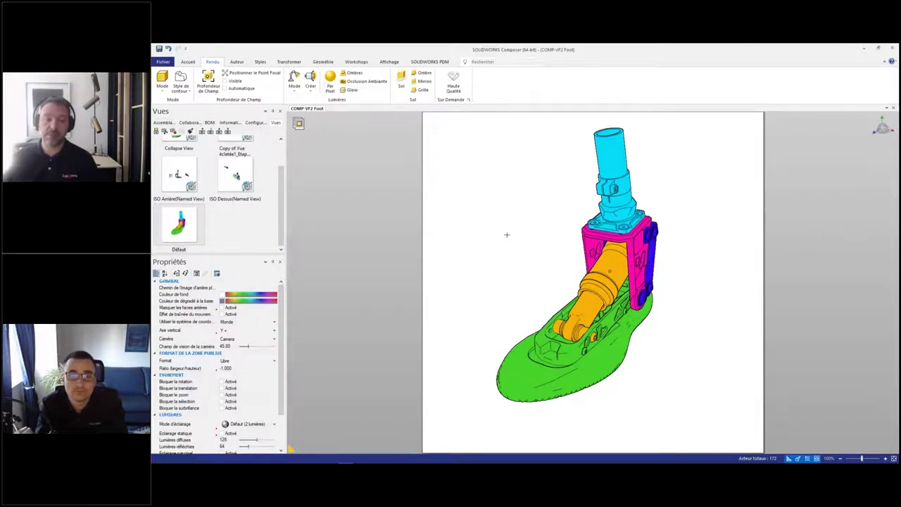
left_click(161, 62)
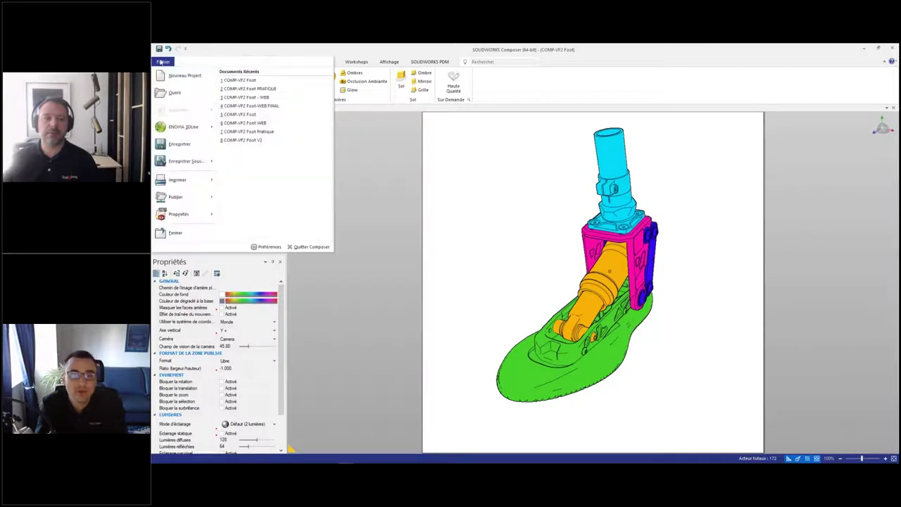
left_click(186, 161)
left_click(509, 287)
left_click(522, 286)
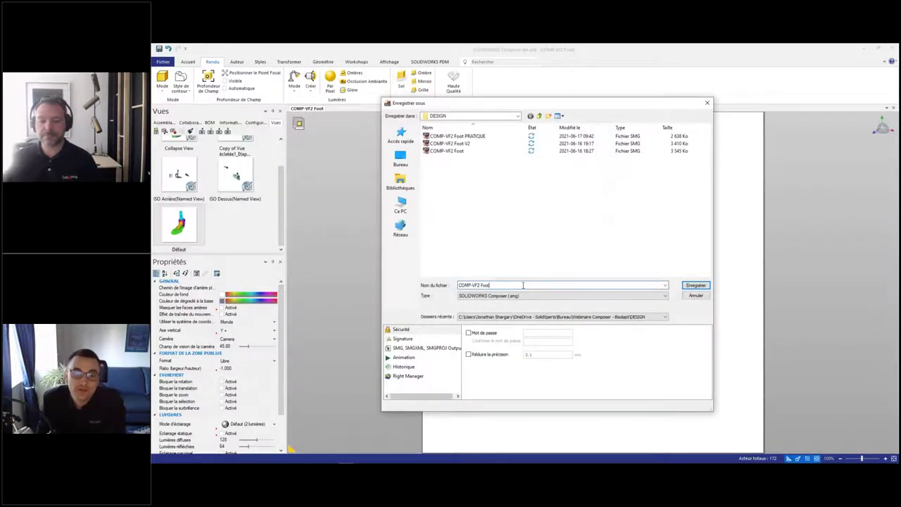
type("WEB")
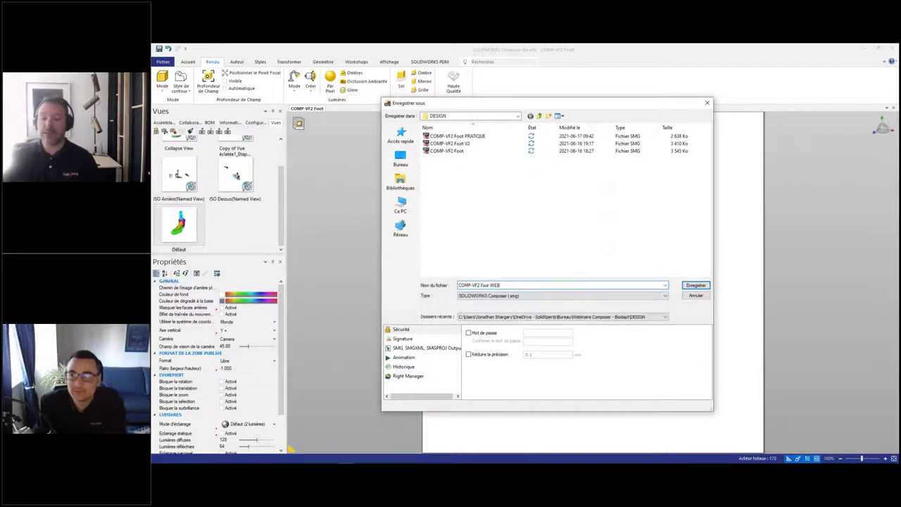
left_click(694, 285)
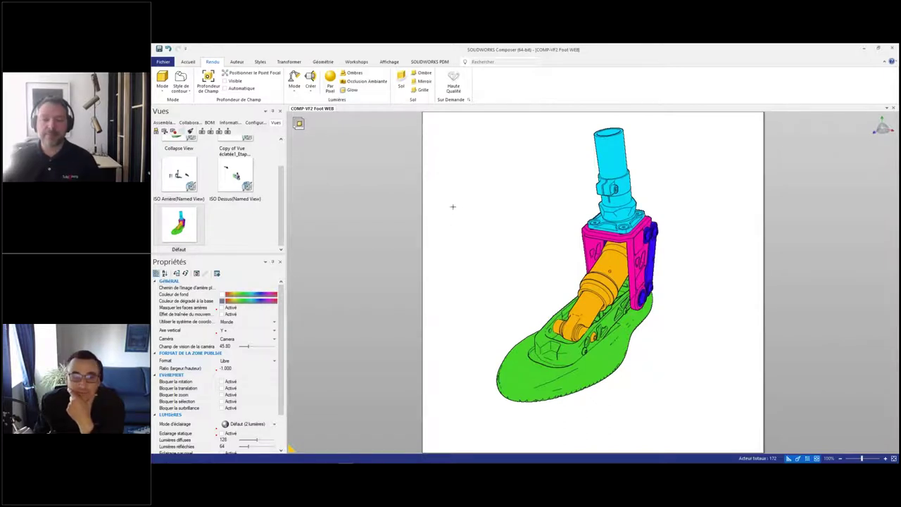
key("alt+Tab")
left_click(410, 178)
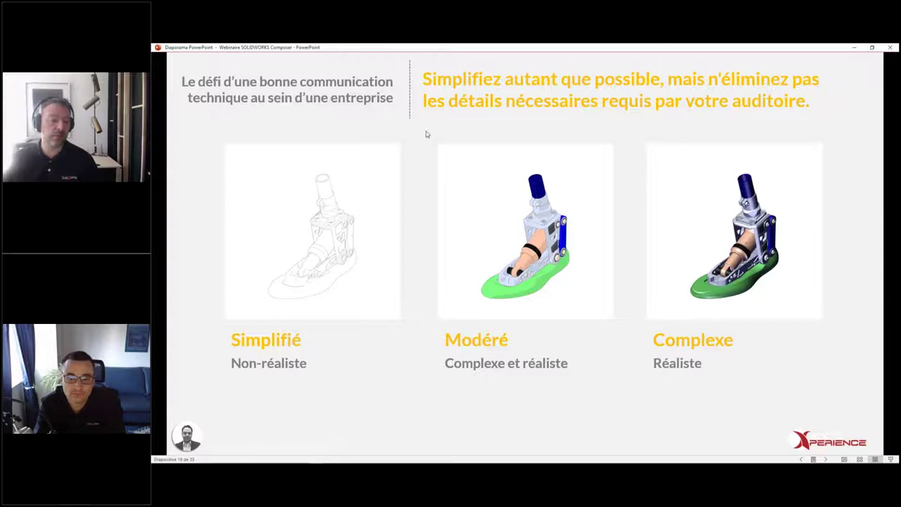
key("Right")
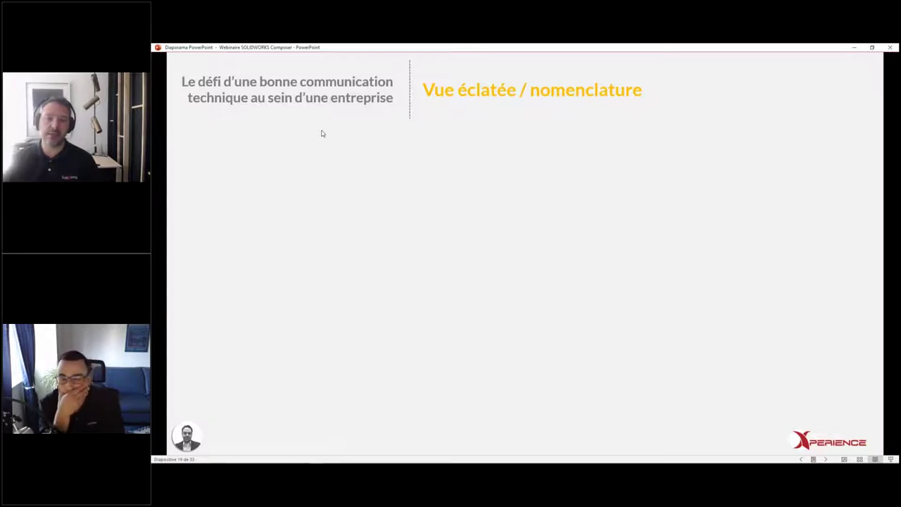
key("Right")
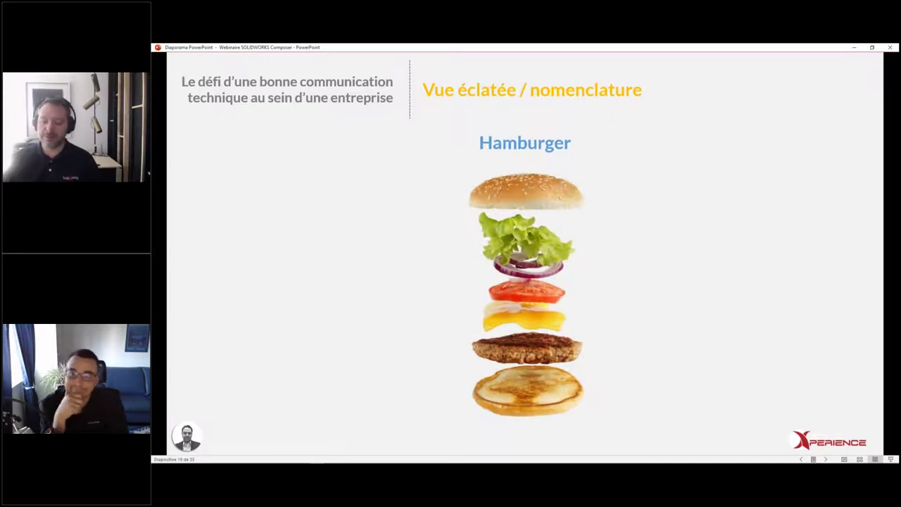
key("Right")
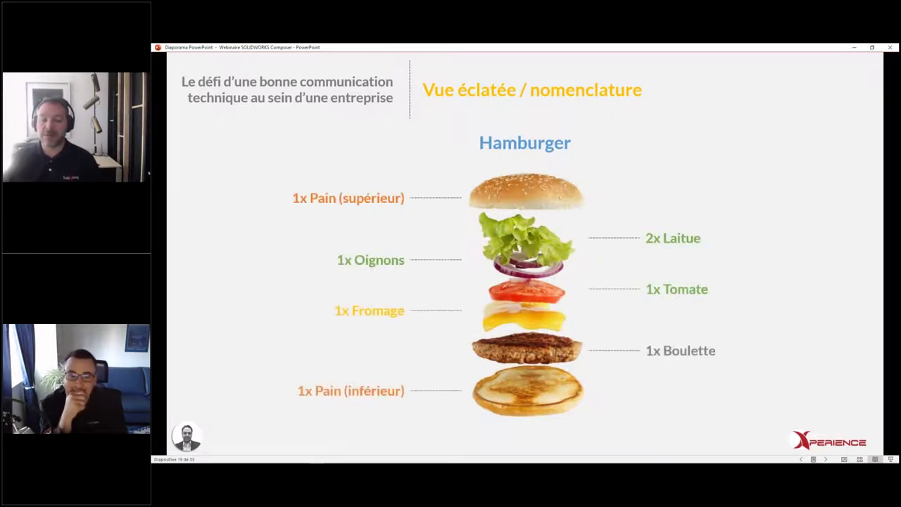
key("Right")
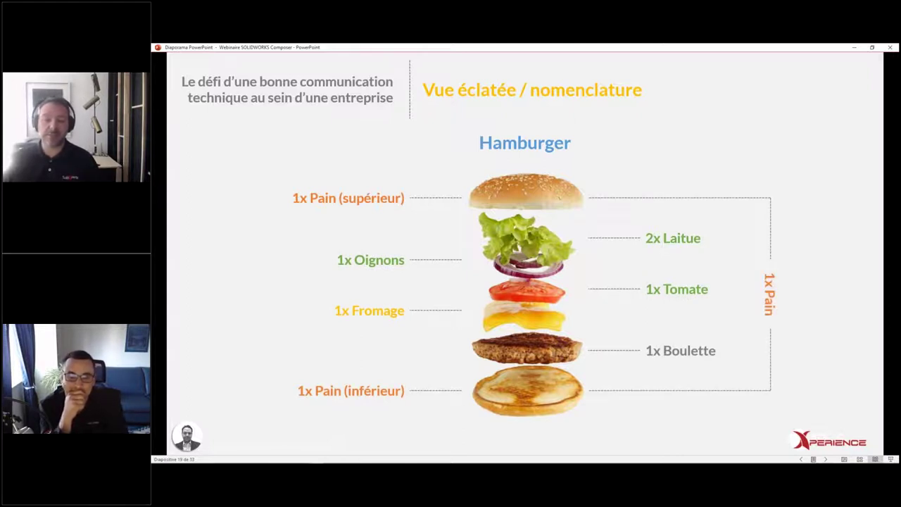
key("Right")
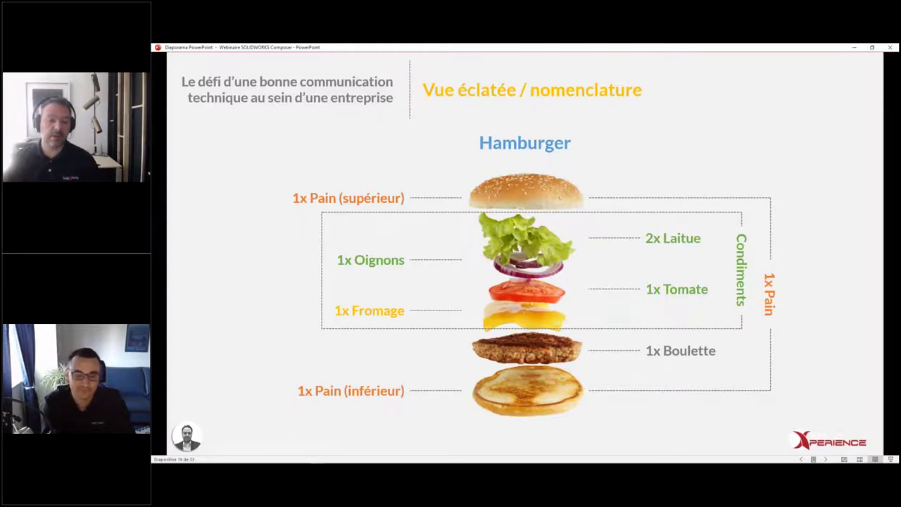
key("Right")
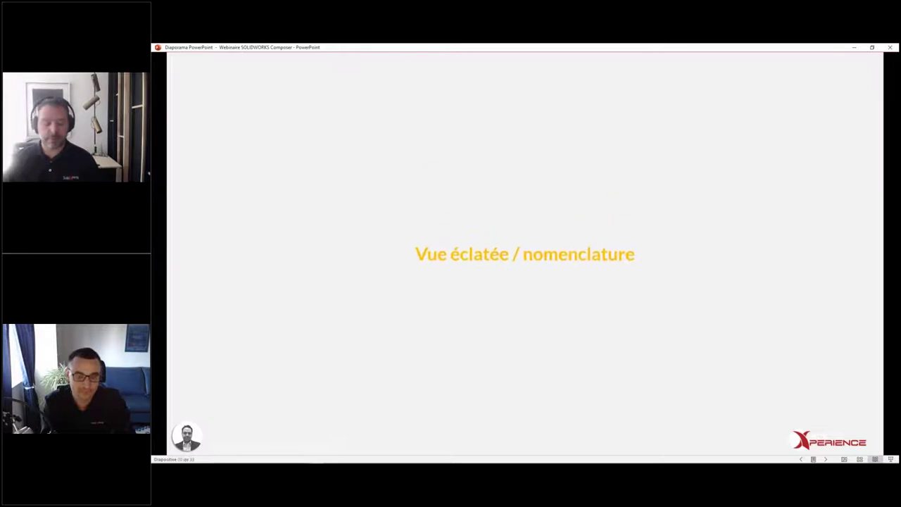
key("alt+Tab")
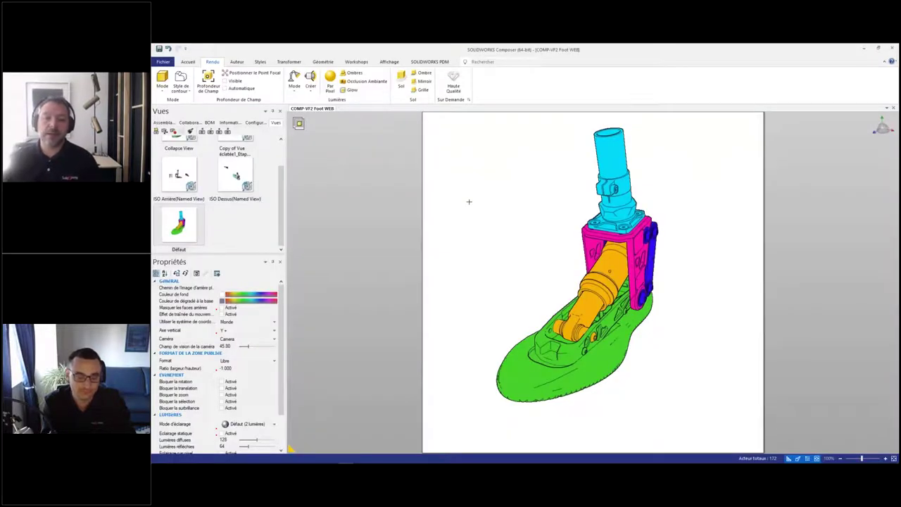
Step: Move the upper tube parts of Sélection 1 straight up, away from the magenta ankle bracket
scroll(243, 204, "up", 1)
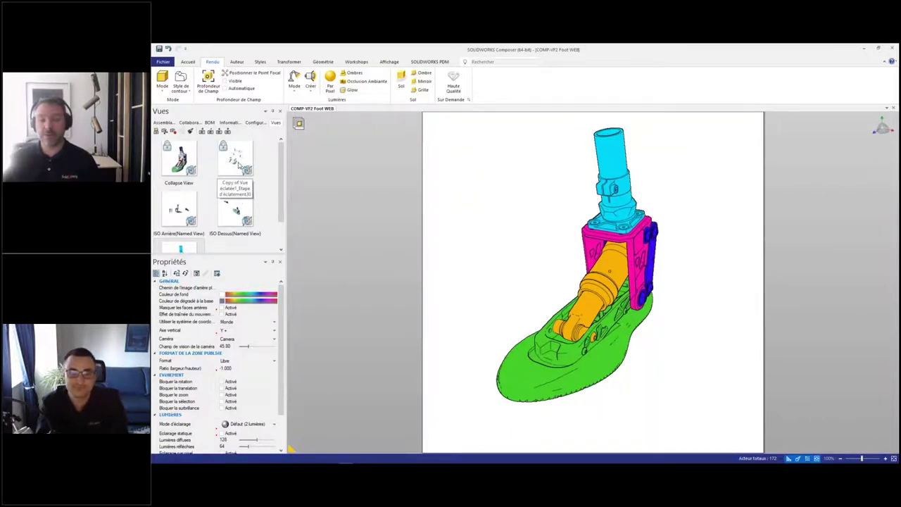
scroll(239, 223, "down", 1)
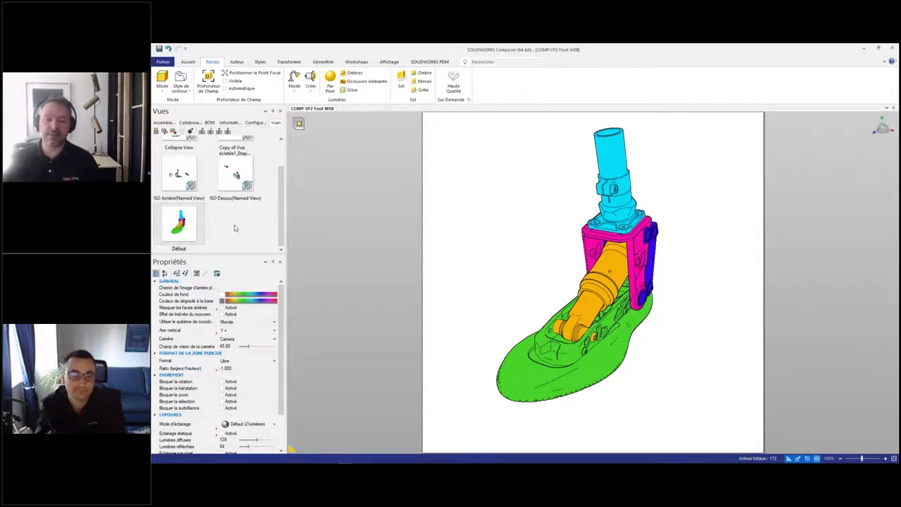
left_click(164, 124)
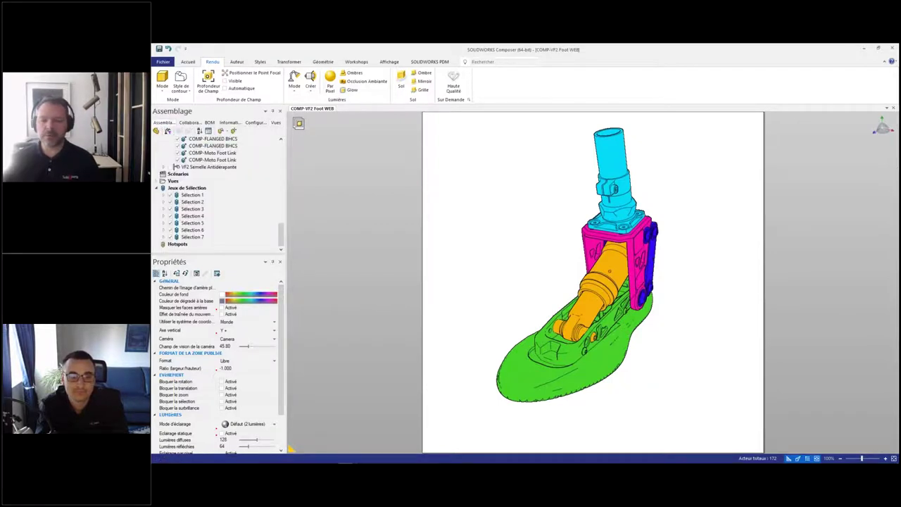
left_click(192, 195)
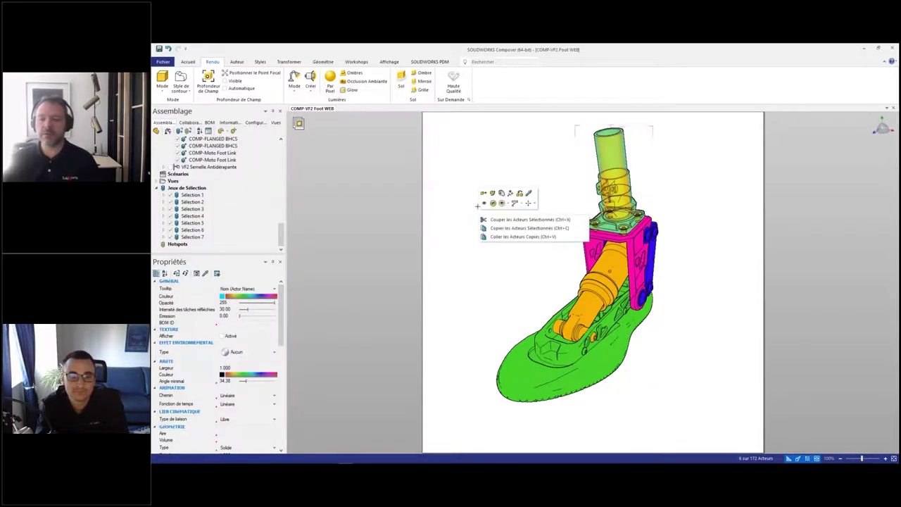
middle_click_drag(498, 197, 525, 299)
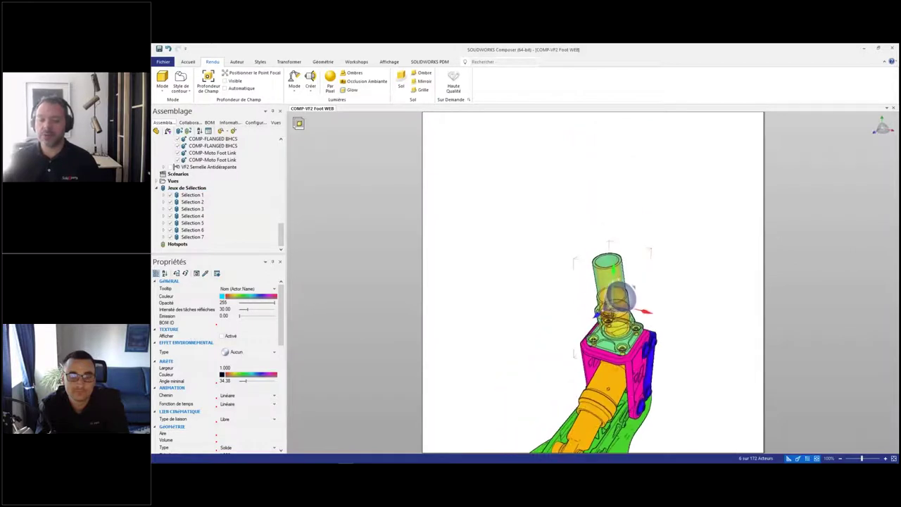
left_click_drag(608, 334, 602, 224, "alt")
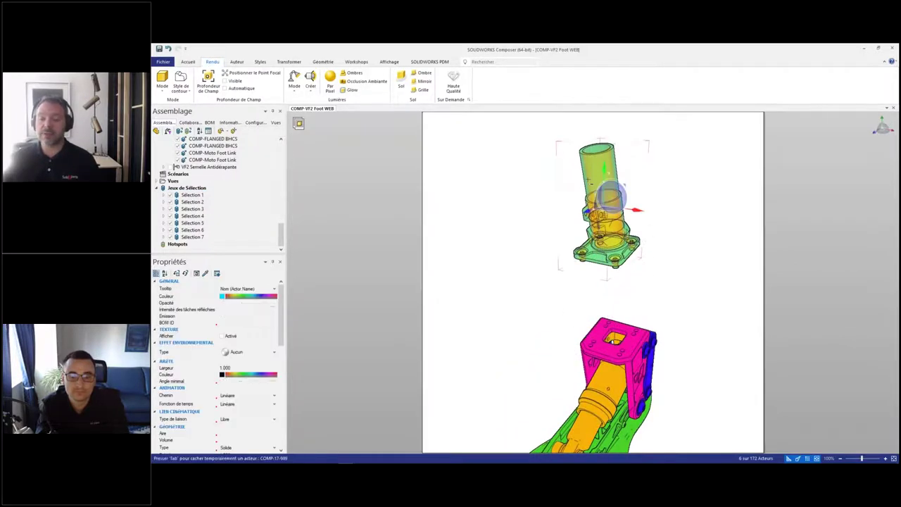
Step: Move the four flange screws straight up above the tube and pull the clamp screw sideways out of its collar
left_click(597, 185, "ctrl")
middle_click_drag(561, 176, 551, 246)
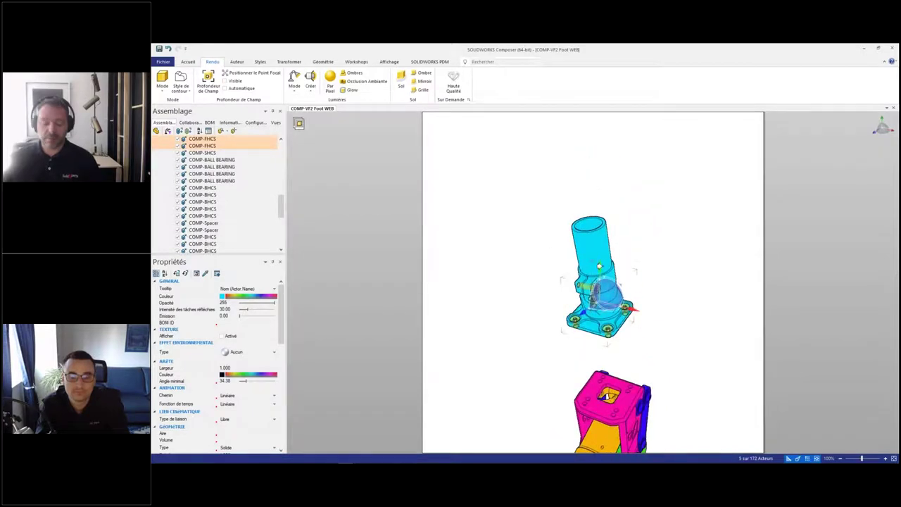
left_click_drag(602, 267, 589, 167)
key("ctrl+z")
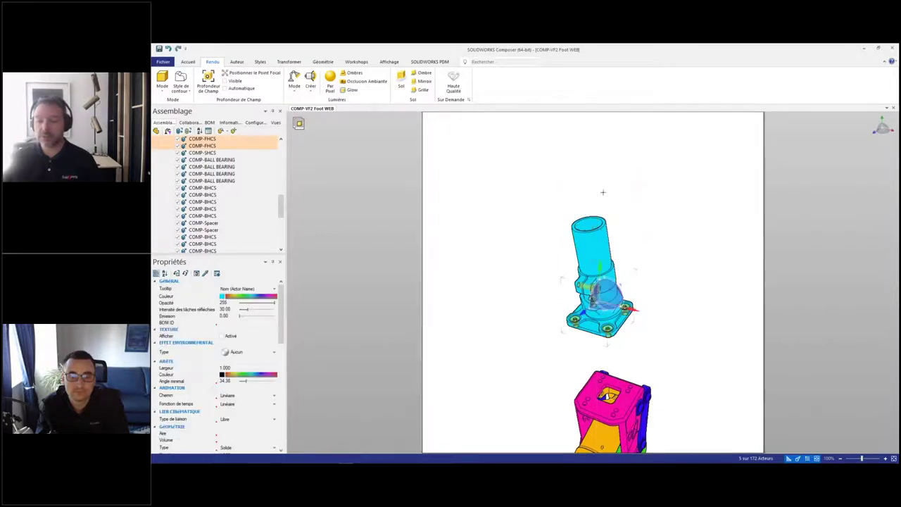
scroll(596, 291, "up", 3)
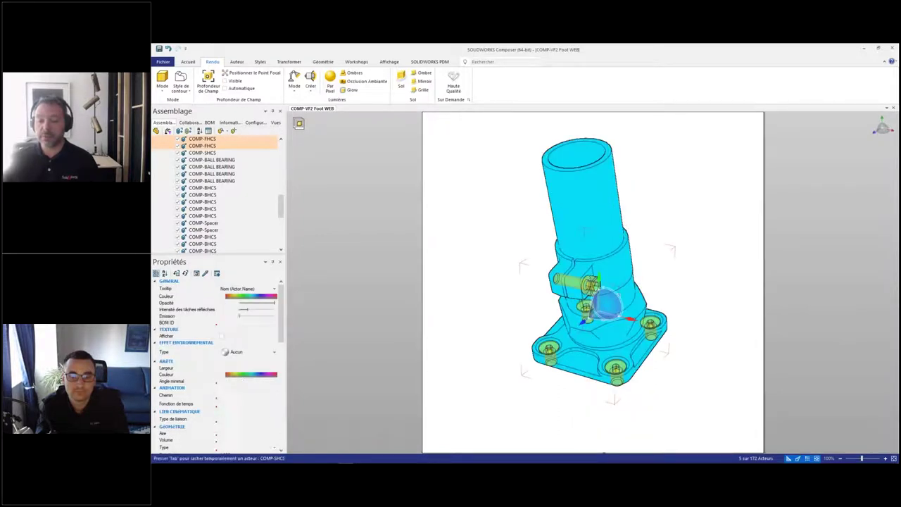
scroll(595, 291, "down", 3)
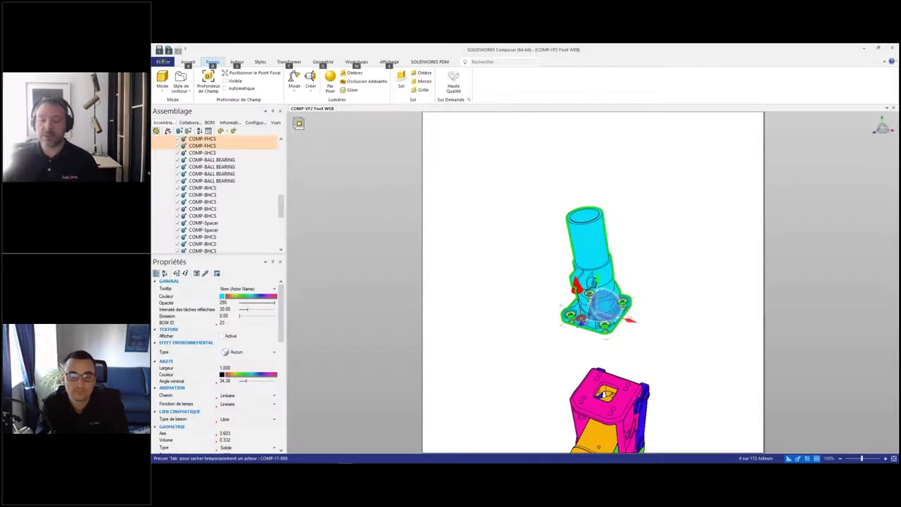
key("ctrl+y")
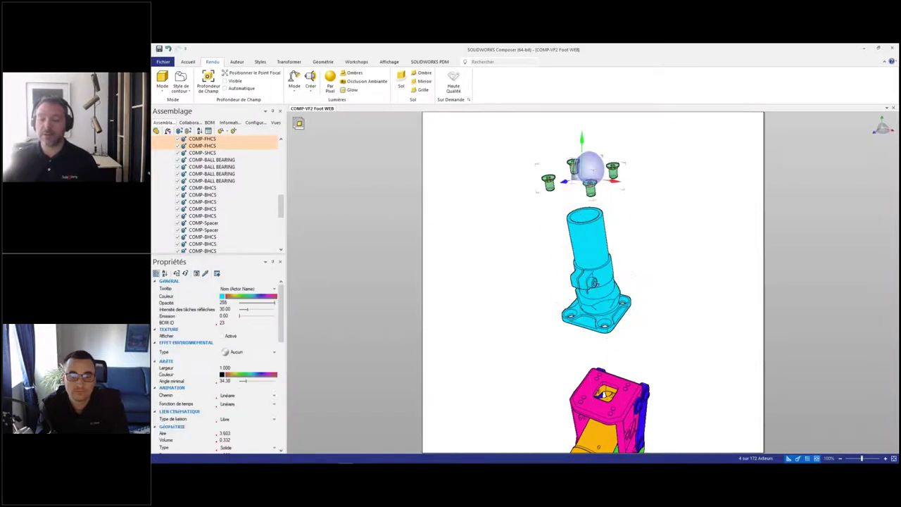
left_click(594, 285)
left_click_drag(551, 275, 624, 294)
Step: Create associative paths from neutral for the four raised flange screws and clear the selection
left_click_drag(524, 146, 631, 204)
scroll(373, 95, "down", 1)
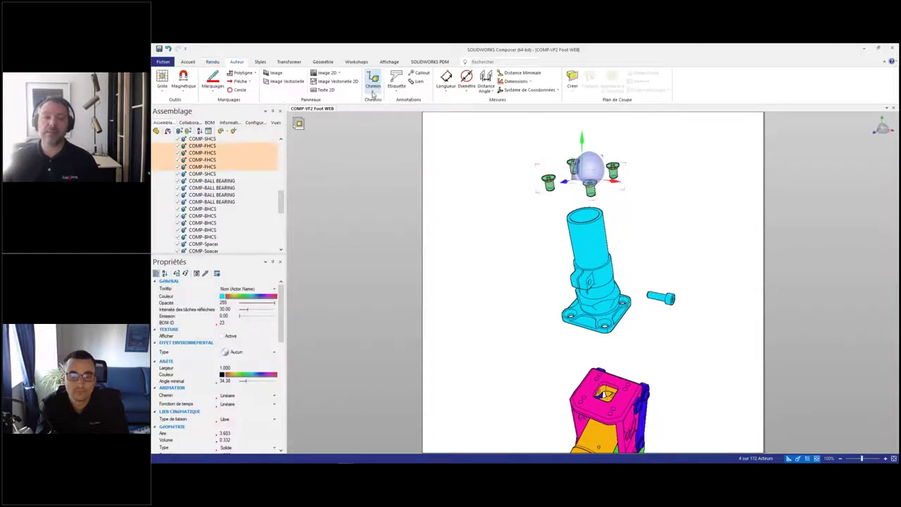
left_click(373, 94)
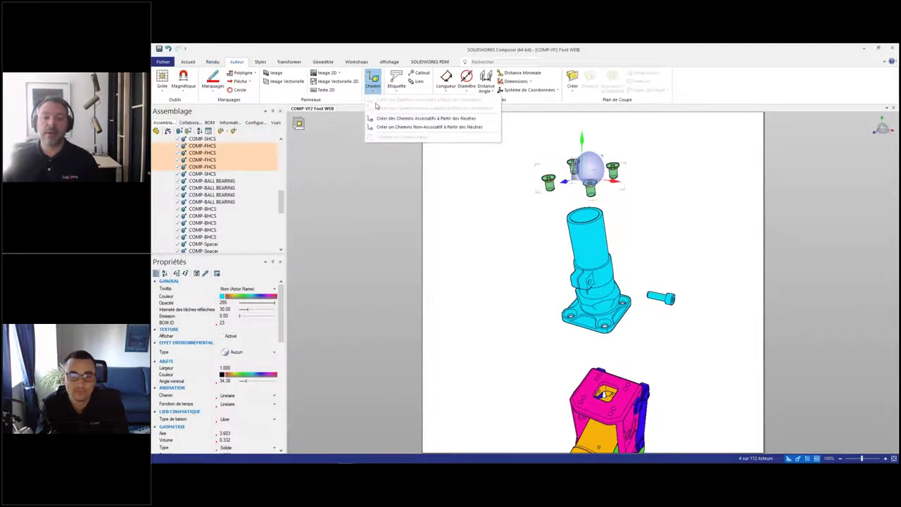
left_click(383, 119)
left_click(646, 264)
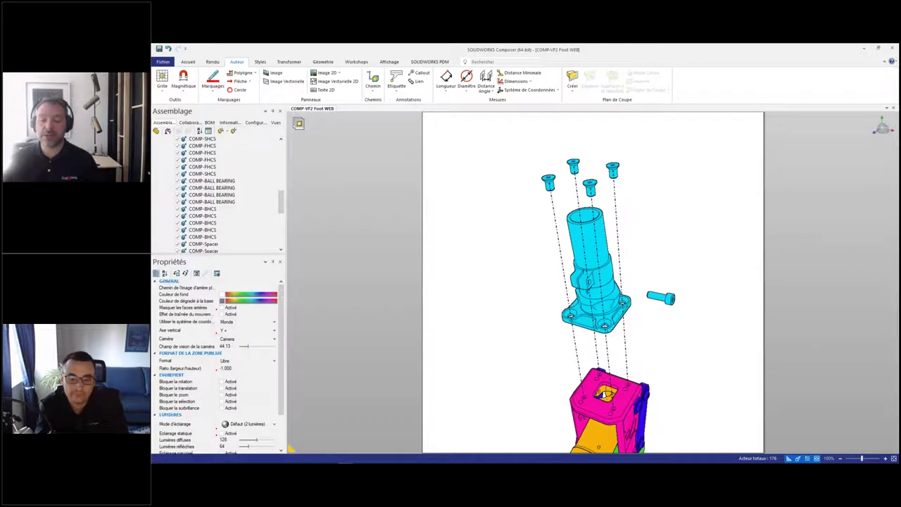
Step: Draw a polyline from the screw hole in the tube's clamp collar to the tip of the extracted clamp screw
left_click(241, 73)
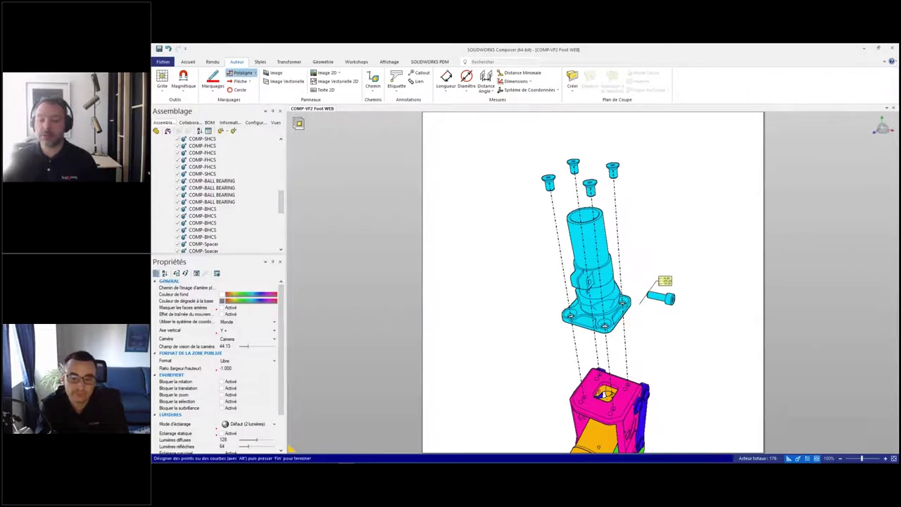
scroll(642, 305, "up", 2)
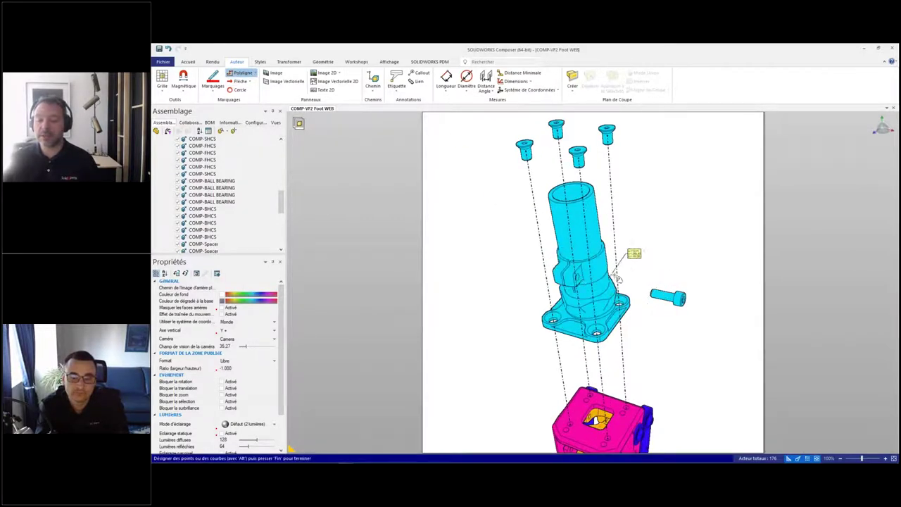
key("alt")
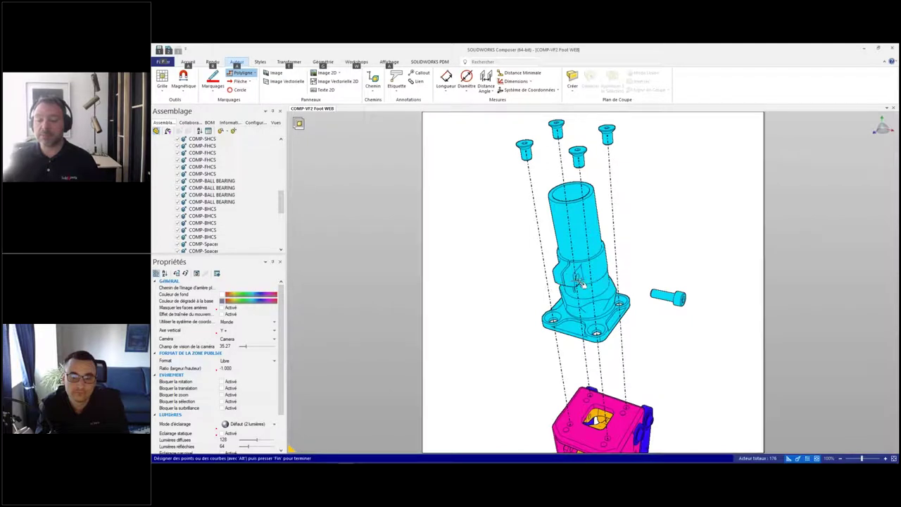
left_click(579, 280, "alt")
left_click(656, 296, "alt")
key("End")
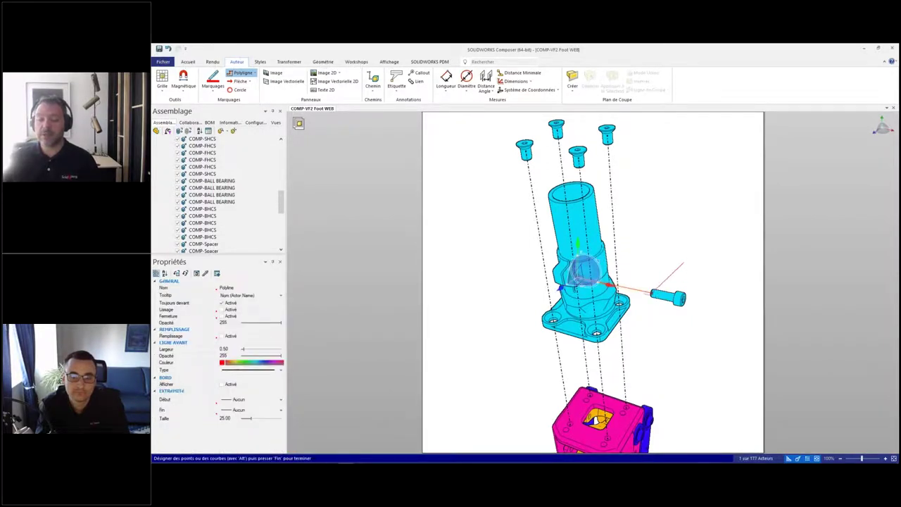
Step: Finish the red polyline and pull the blue side-link parts of Sélection 3 sideways away from the magenta bracket
key("Escape")
scroll(658, 337, "down", 5)
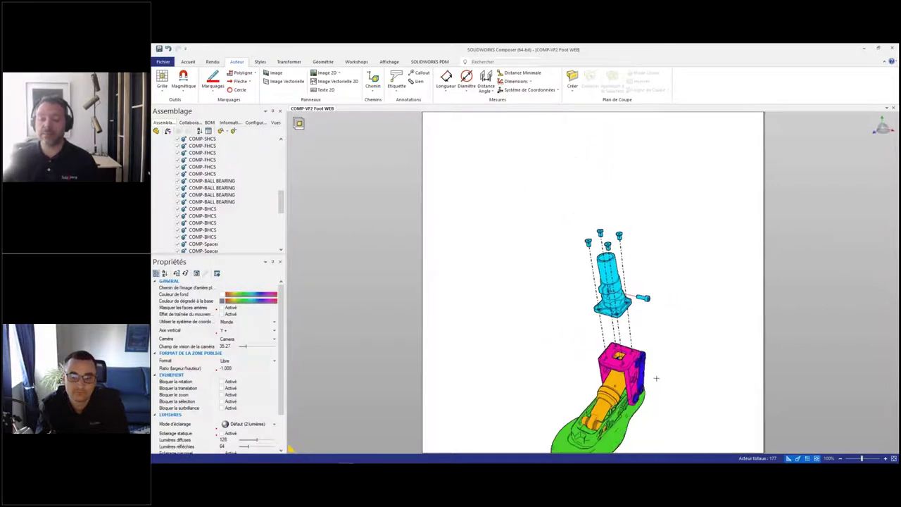
scroll(639, 308, "up", 4)
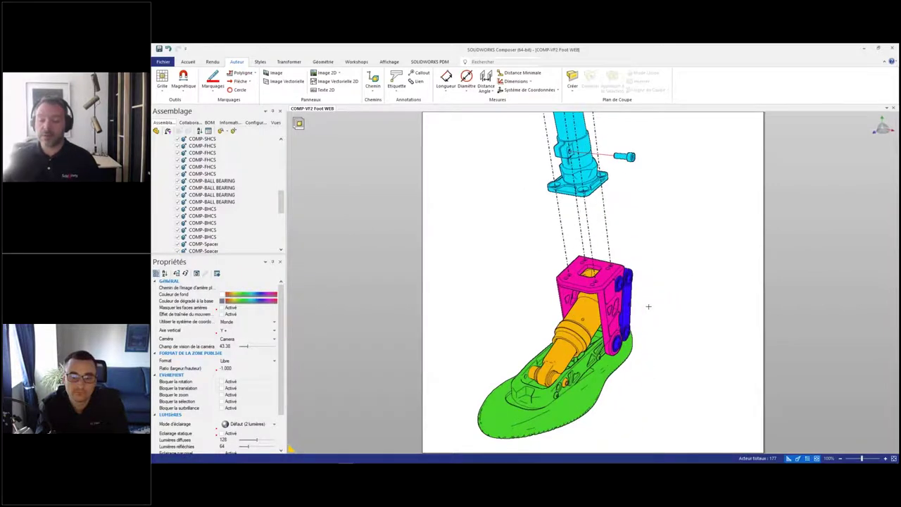
scroll(216, 209, "down", 5)
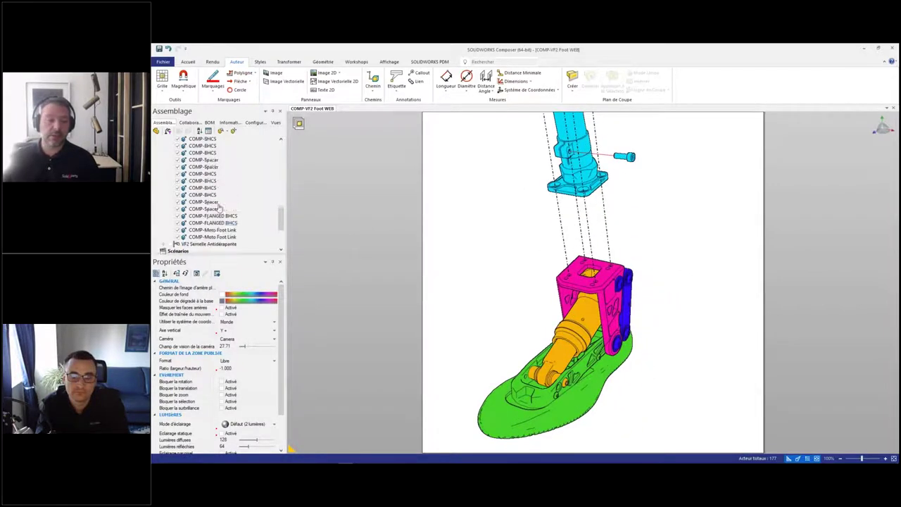
left_click(191, 223)
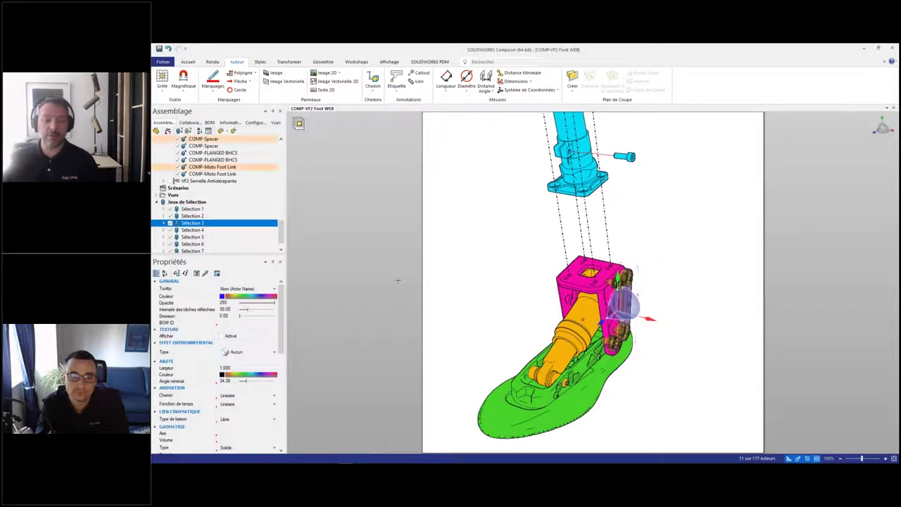
left_click_drag(648, 320, 703, 331)
Step: Spread Sélection 3 outward along its axis, with the bearings beyond the link and the screws beyond the bearings, and clear the selection
scroll(733, 359, "up", 4)
middle_click_drag(699, 367, 669, 351)
left_click(601, 250, "ctrl")
left_click_drag(611, 290, 668, 272)
left_click(664, 222, "ctrl")
left_click(649, 254, "ctrl")
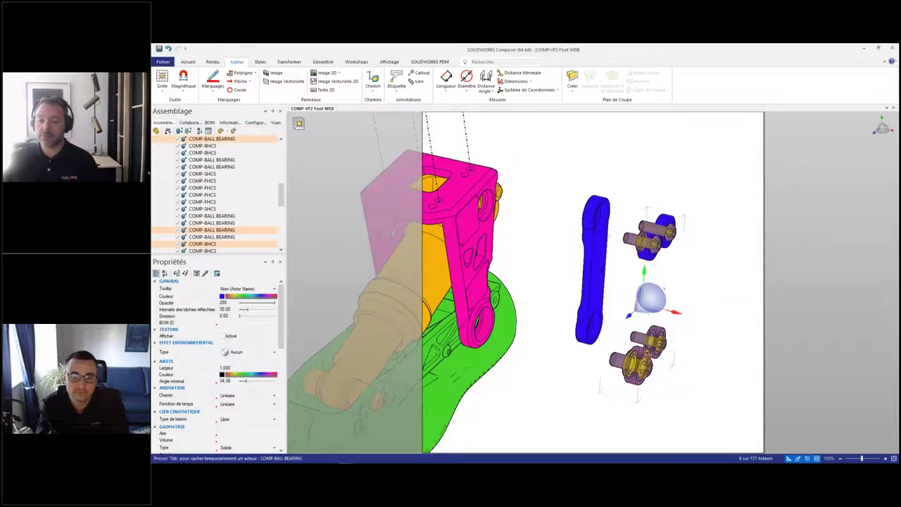
left_click(670, 329, "ctrl")
left_click_drag(673, 308, 723, 331)
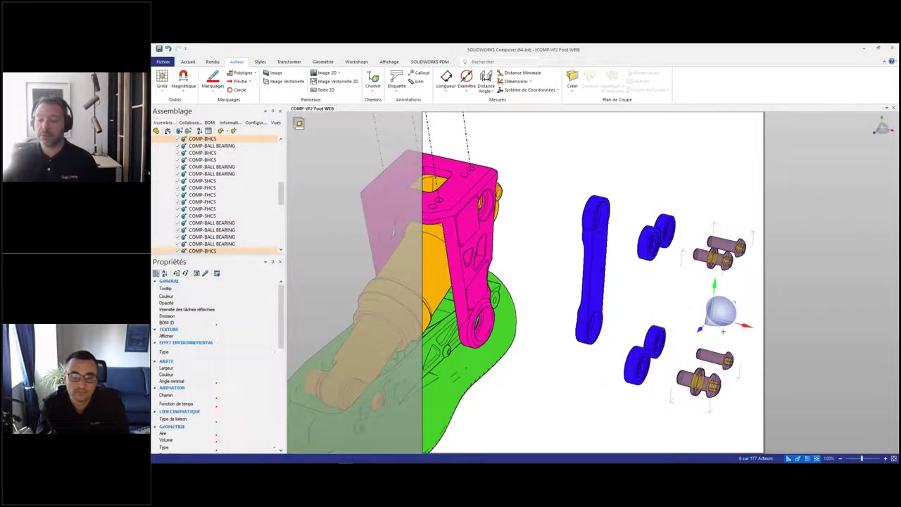
left_click(708, 274)
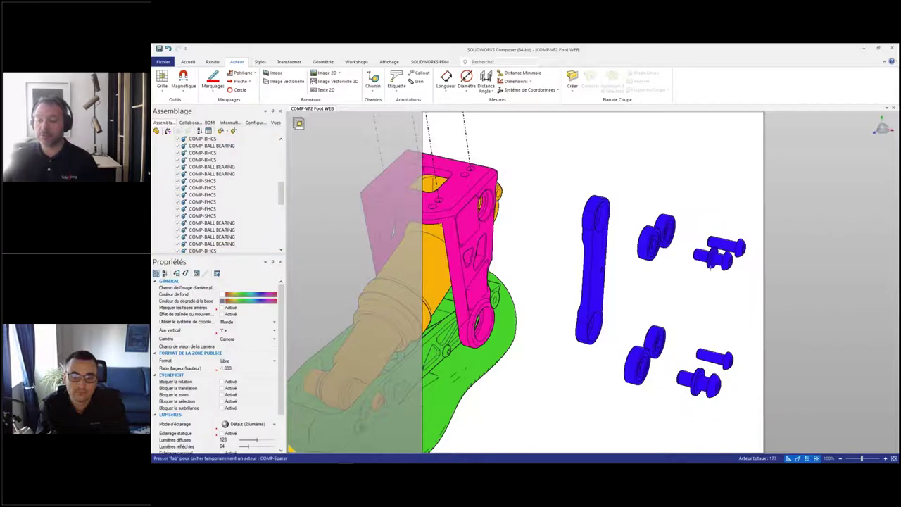
Step: Move the two Sélection 3 spacers to the inner side of the link, facing the magenta bracket, and clear the selection
left_click(711, 262)
left_click(699, 377, "ctrl")
right_click(645, 309)
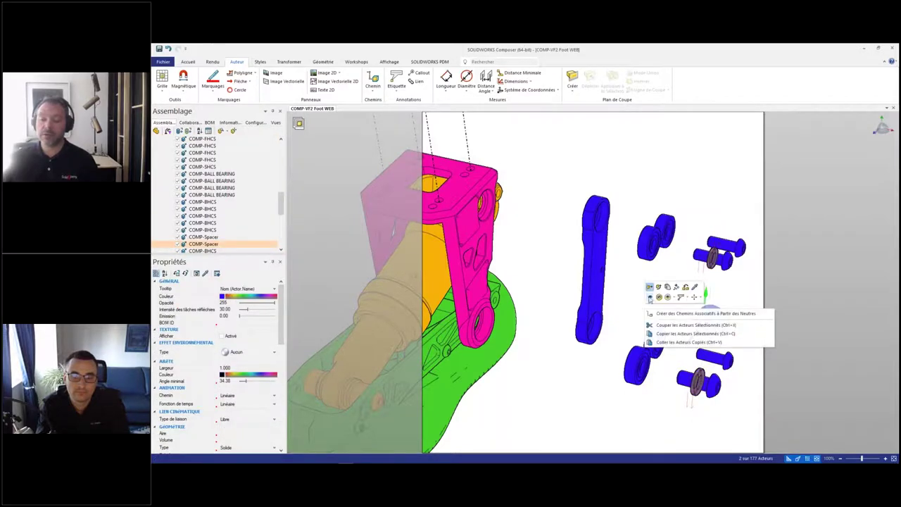
left_click(675, 290)
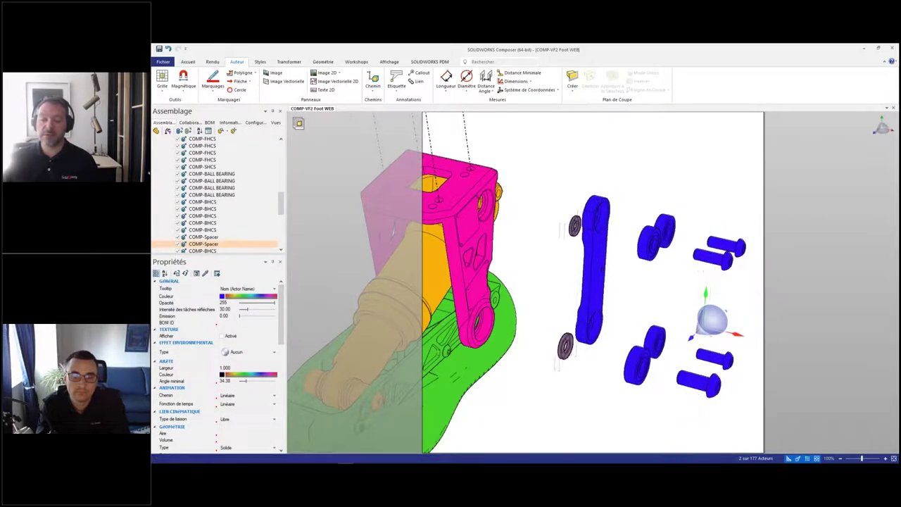
left_click(530, 271)
Step: Pull the blue side-link parts of Sélection 4 out of the bracket on the side opposite Sélection 3
middle_click_drag(525, 266, 793, 304)
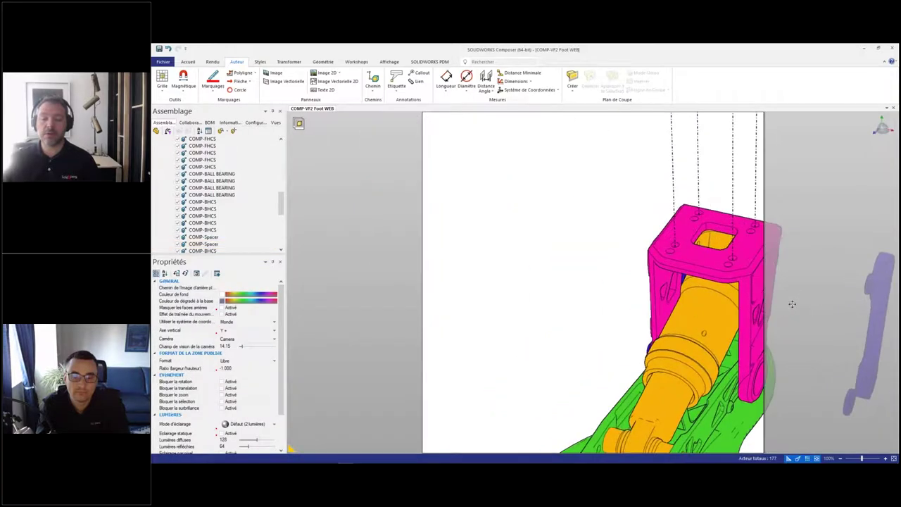
scroll(184, 227, "down", 5)
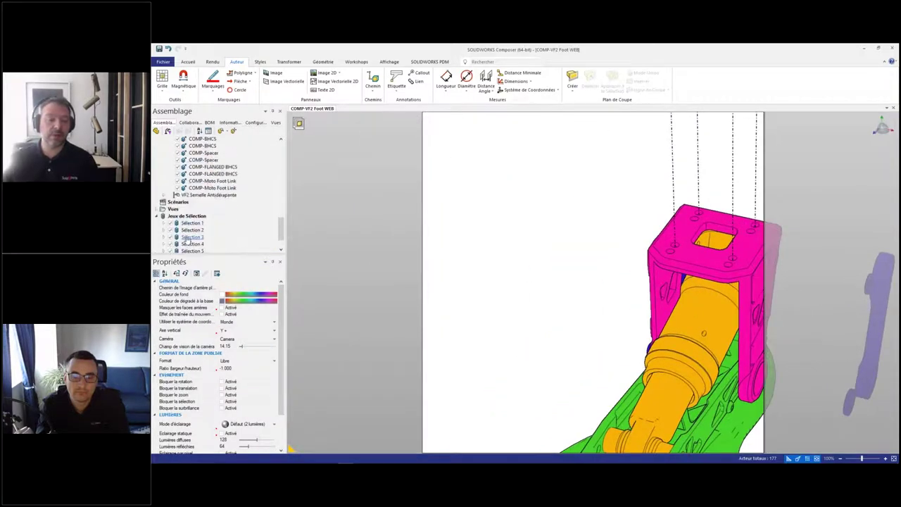
left_click(189, 236)
left_click(189, 244)
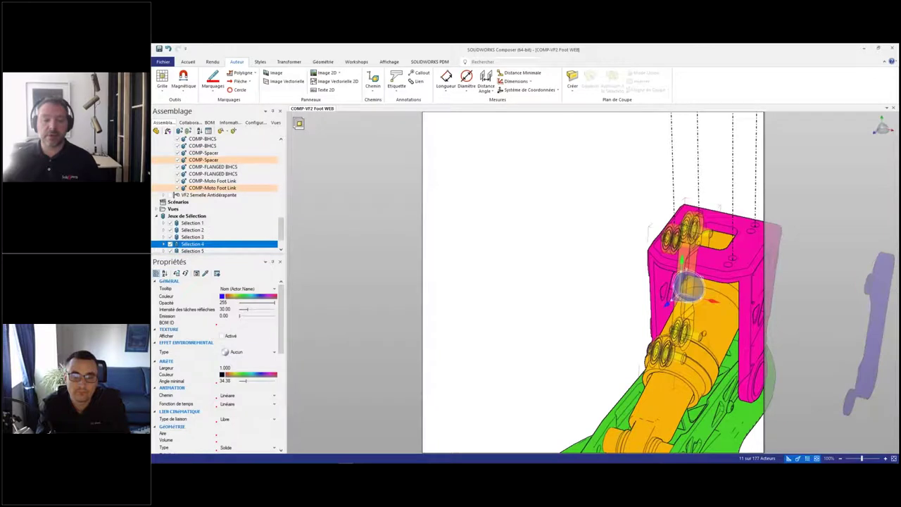
left_click_drag(707, 300, 546, 260)
Step: Spread Sélection 4 outward, leaving the link in place with the bearings beyond it and the screws farthest out
left_click(586, 229, "ctrl")
left_click(525, 187, "ctrl")
left_click(501, 200, "ctrl")
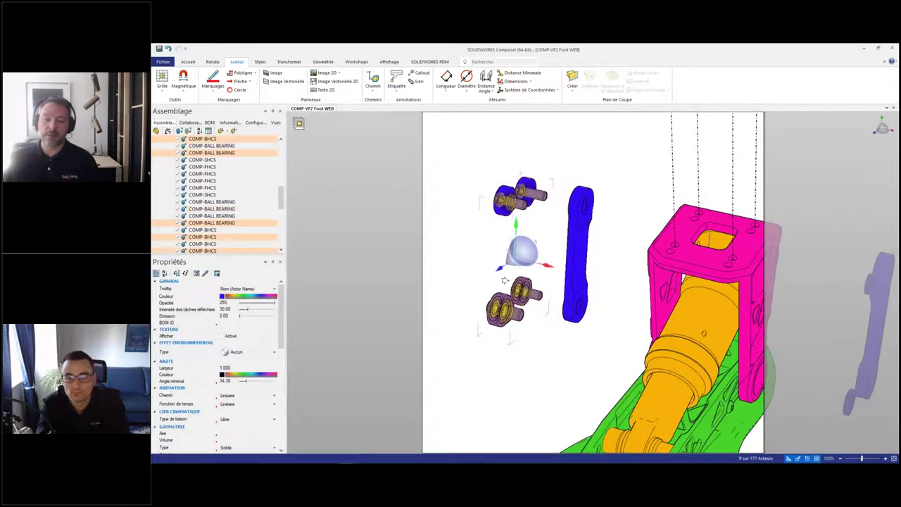
left_click(497, 311, "ctrl")
left_click(520, 285, "ctrl")
middle_click_drag(480, 253, 555, 285)
left_click_drag(623, 294, 476, 255)
left_click(478, 253)
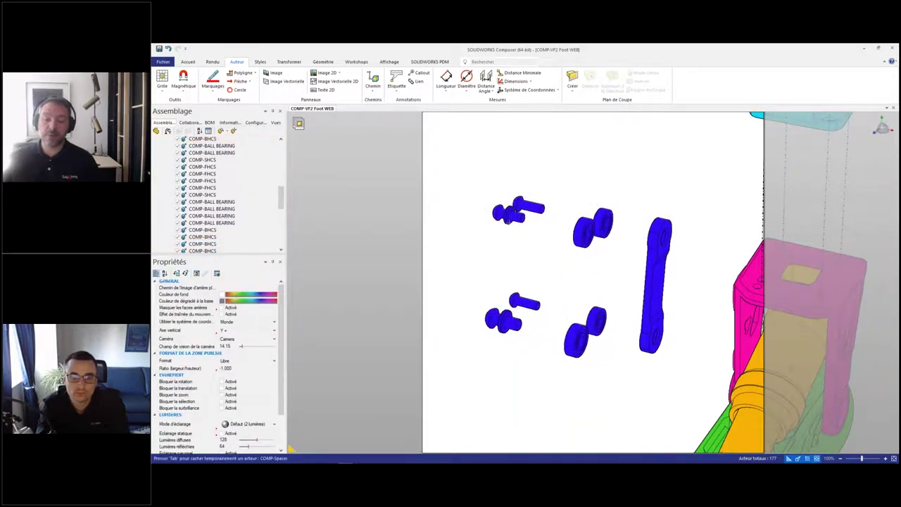
Step: Move the two Sélection 4 spacers to the inner side of the link, facing the bracket, and clear the selection
left_click(512, 214)
left_click(507, 314, "ctrl")
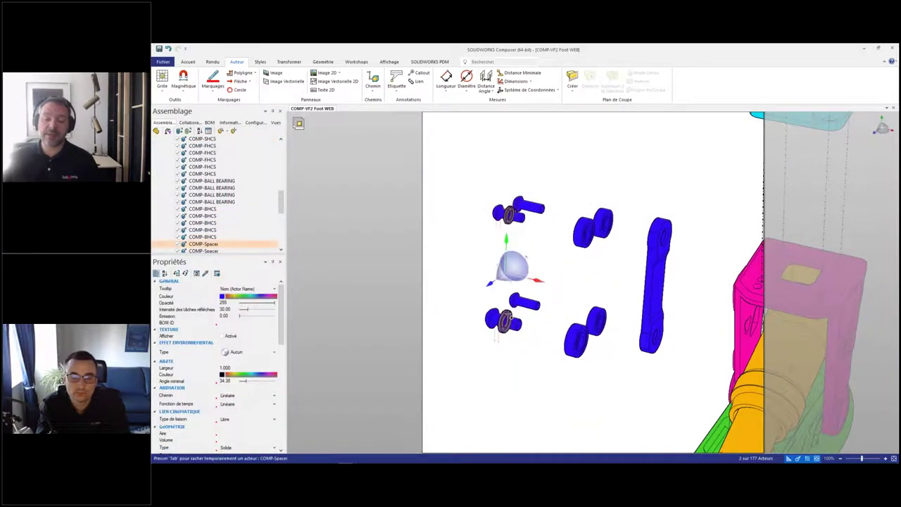
right_click(494, 270)
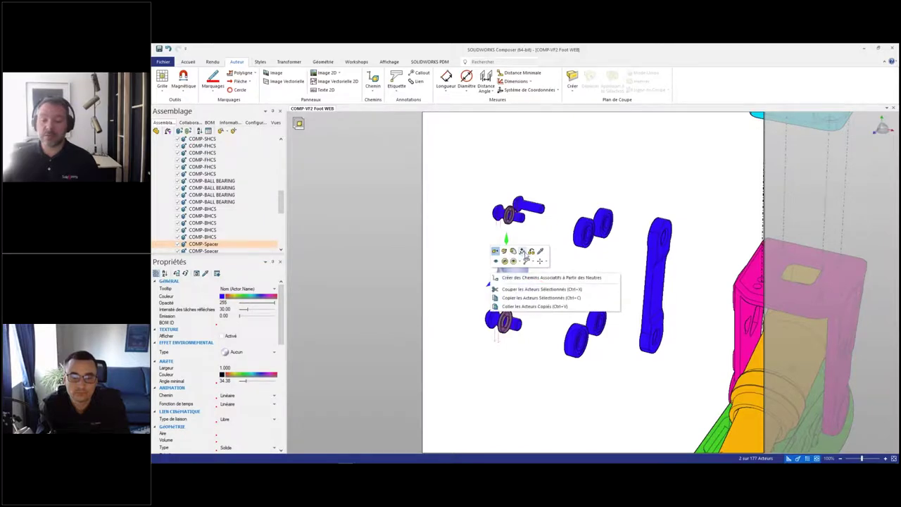
left_click(524, 252)
left_click(652, 279)
left_click(619, 286)
Step: Save the current exploded state as a new view named Éclatement Général
scroll(619, 287, "down", 5)
middle_click_drag(662, 275, 592, 293)
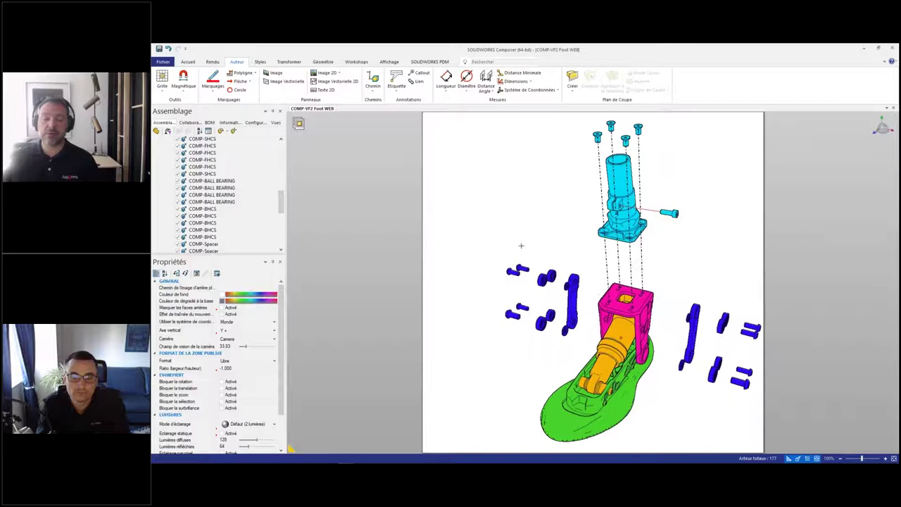
left_click(275, 122)
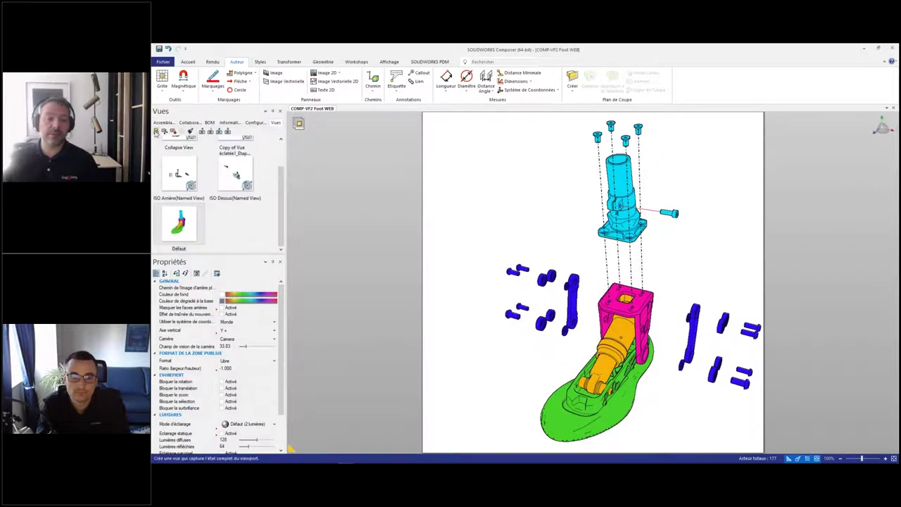
left_click(156, 132)
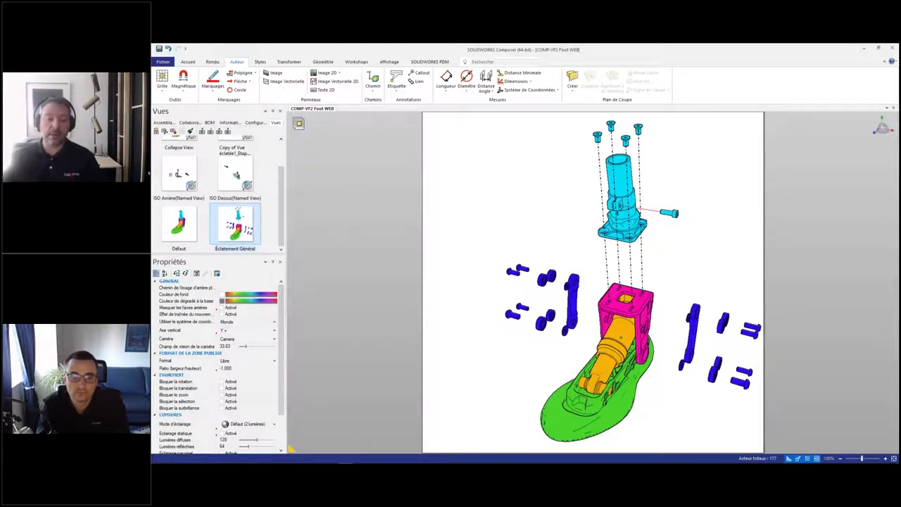
Step: Create associative paths from neutral for the eight blue link screws on both sides of the bracket and clear the selection
left_click_drag(493, 254, 538, 337)
middle_click_drag(604, 363, 550, 332)
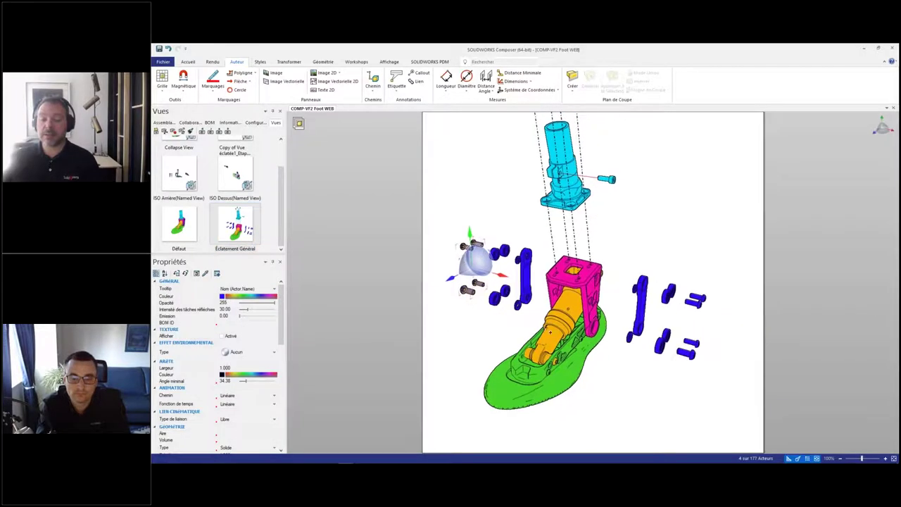
left_click_drag(713, 371, 713, 373, "ctrl")
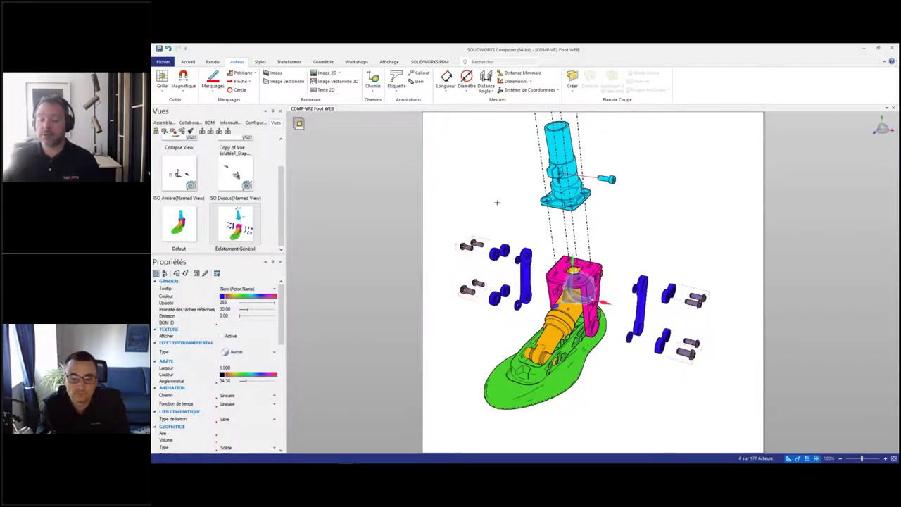
left_click(373, 81)
left_click(412, 117)
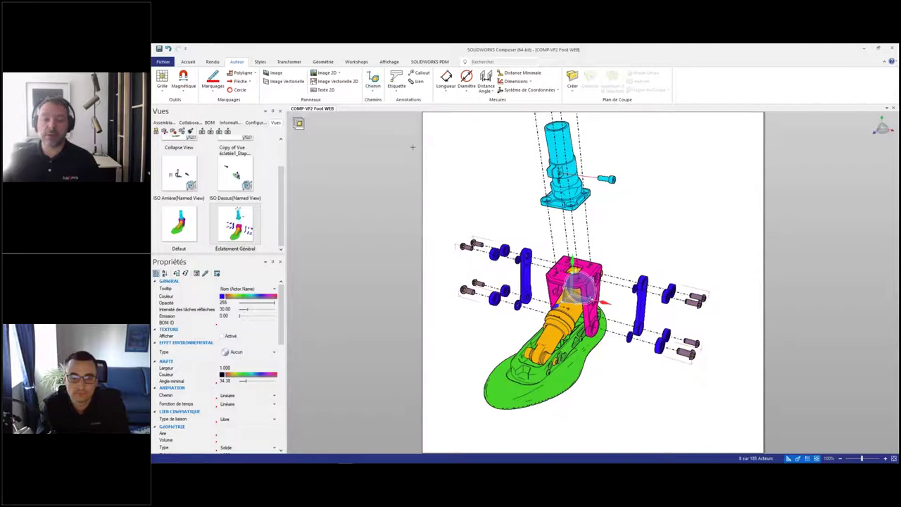
left_click(460, 206)
Step: Pull the orange shock absorber of Sélection 6 clear of the bracket and lower the green foot parts of Sélection 7
middle_click_drag(493, 334, 524, 273)
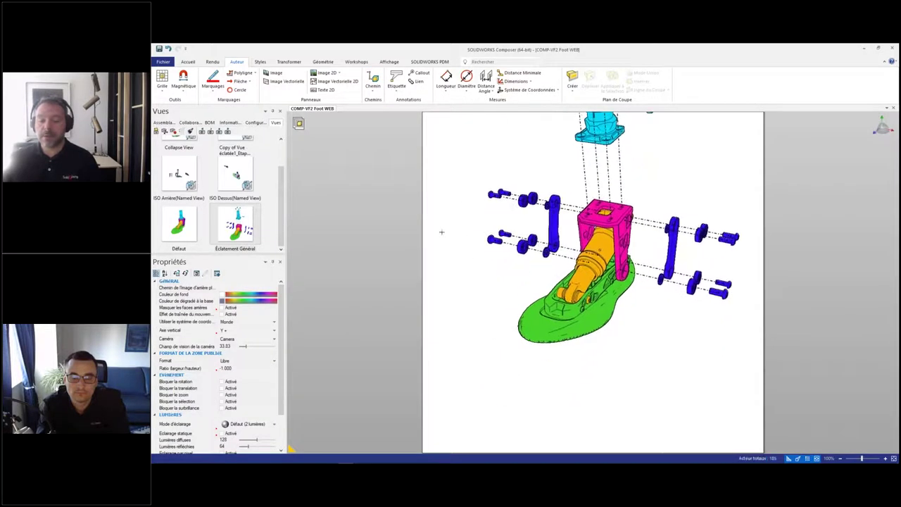
left_click(163, 122)
scroll(197, 204, "down", 5)
left_click(189, 231)
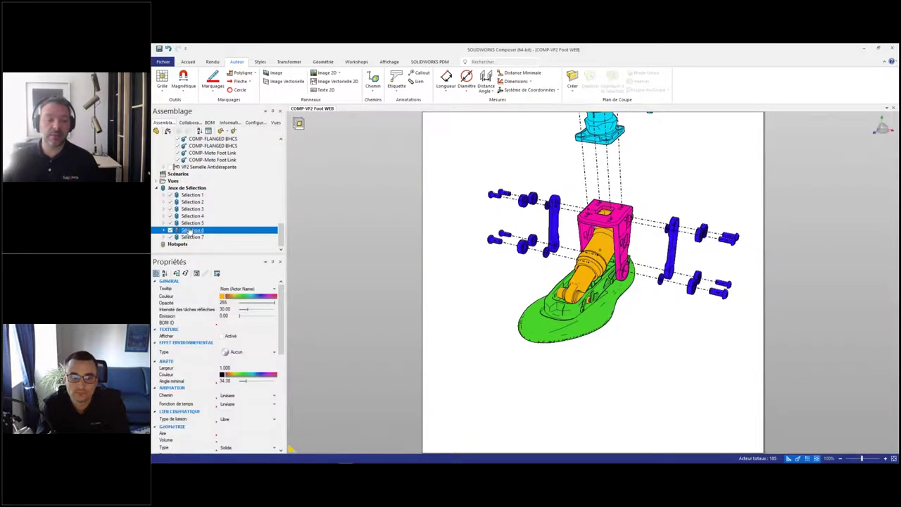
mouse_move(485, 358)
right_mouse_down()
mouse_move(478, 357)
mouse_move(487, 344)
right_mouse_up()
left_click_drag(575, 261, 362, 307)
left_click(207, 238)
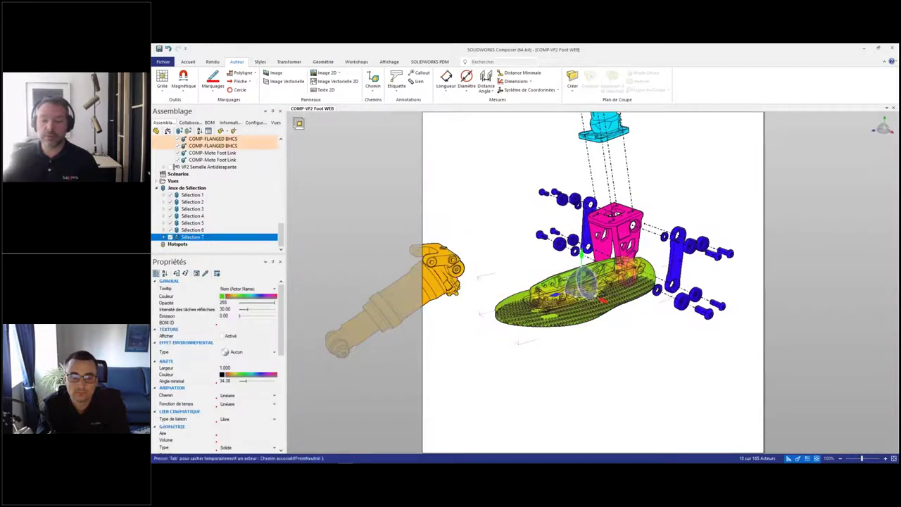
left_click_drag(582, 255, 568, 363)
Step: Raise the COMP-17-940 arm above the shock absorber's upper end and place its small orange bushing above it
middle_click_drag(549, 351, 630, 332)
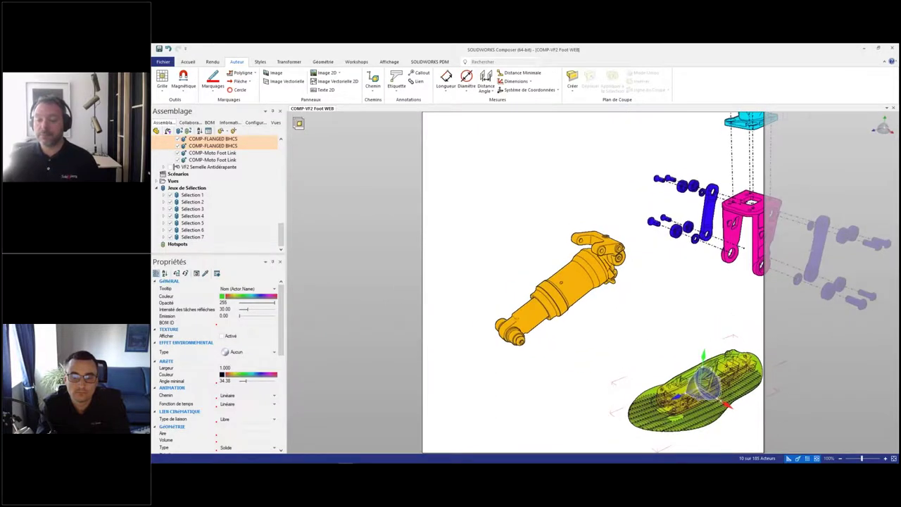
left_click(597, 230)
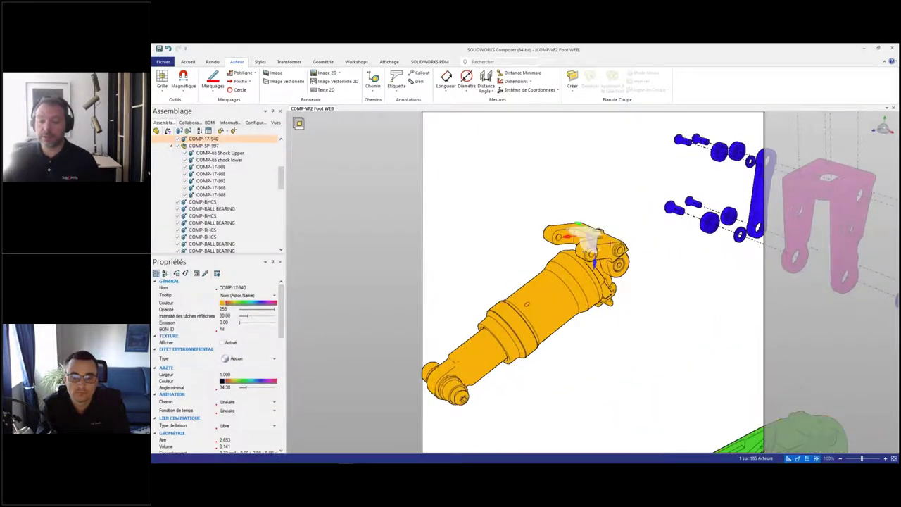
left_click_drag(593, 219, 593, 161)
left_click(596, 191)
middle_click_drag(609, 159, 609, 225)
left_click_drag(598, 271, 600, 234)
Step: Explode the four bushing parts of the shock absorber's upper eye linearly along their common axis and clear the selection
left_click(630, 302)
left_click_drag(644, 347, 574, 302)
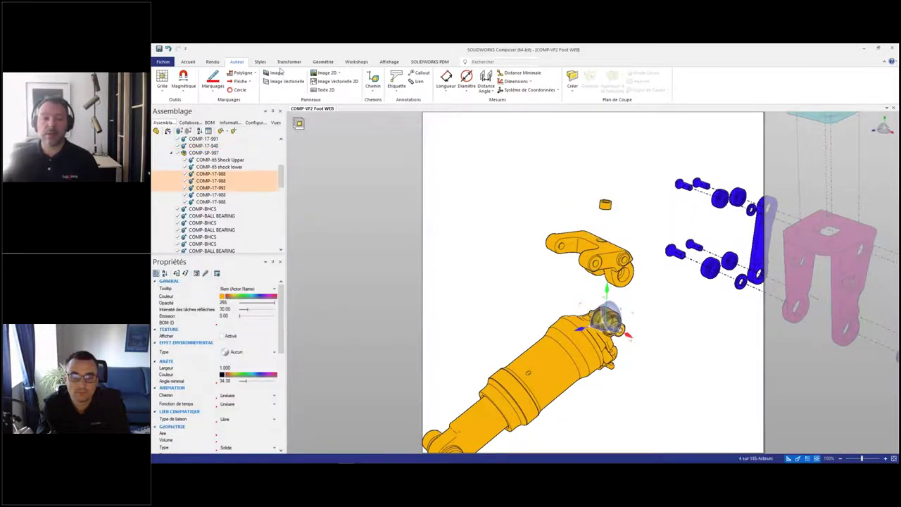
left_click(288, 62)
left_click_drag(628, 336, 677, 368)
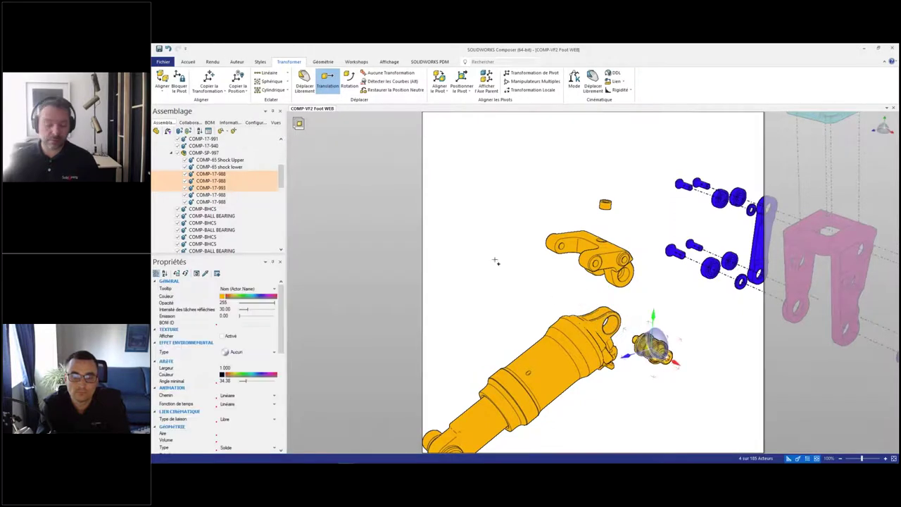
key("ctrl+z")
left_click(267, 73)
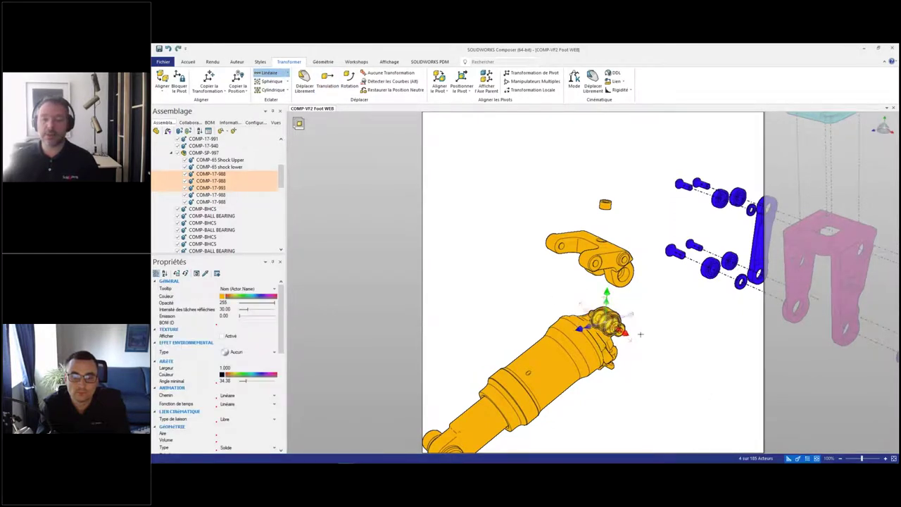
left_click_drag(628, 333, 627, 370)
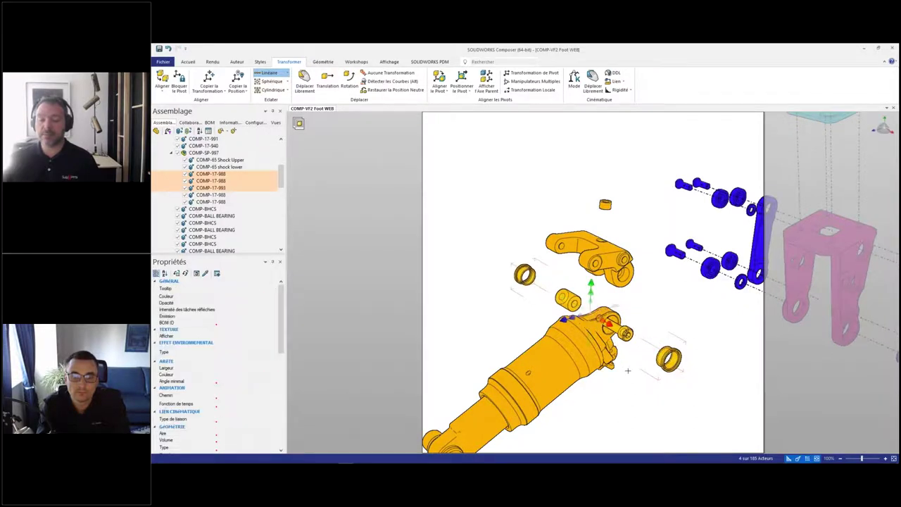
left_click(649, 390)
Step: Explode the pin and bushing parts of the shock absorber's lower eye linearly along their common axis
middle_click_drag(649, 390, 648, 336)
middle_click_drag(631, 373, 662, 358)
left_click_drag(651, 366, 568, 305)
left_click_drag(619, 342, 708, 394)
left_click_drag(669, 370, 564, 351)
left_click(627, 385)
middle_click_drag(633, 388, 550, 311)
Step: Translate the long screw of the shock absorber's lower eye outward beyond the exploded bushings and clear the selection
right_click(507, 293)
left_click(512, 272)
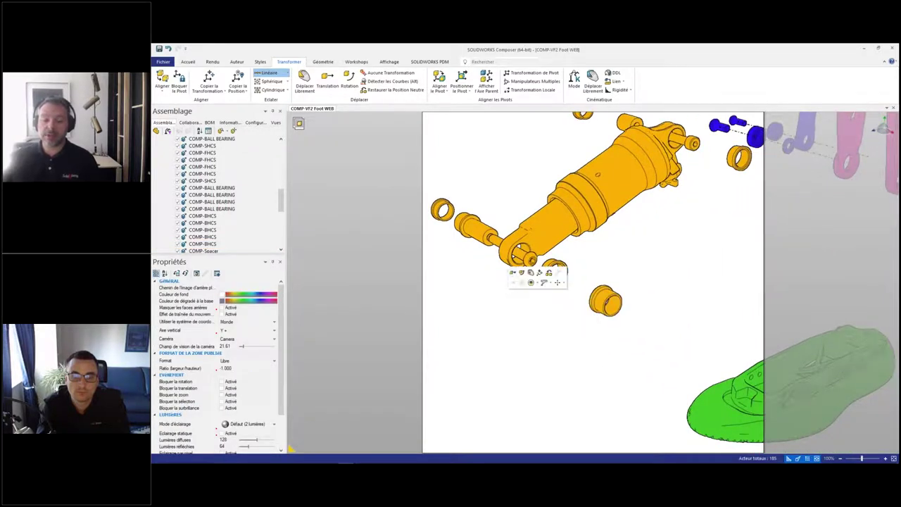
left_click(531, 259)
left_click_drag(490, 240, 656, 267)
left_click(658, 265)
scroll(679, 246, "down", 2)
middle_click_drag(696, 231, 625, 314)
Step: Reposition the COMP-17-988 ring of the shock absorber's upper eye along the eye's axis and clear the selection
left_click(643, 269)
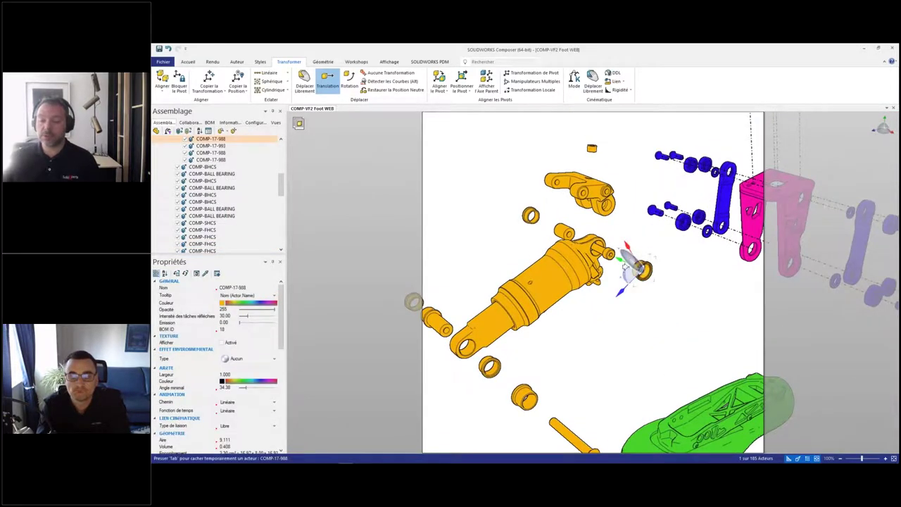
right_click_drag(643, 270, 688, 287)
left_click_drag(613, 255, 573, 243)
left_click(608, 261)
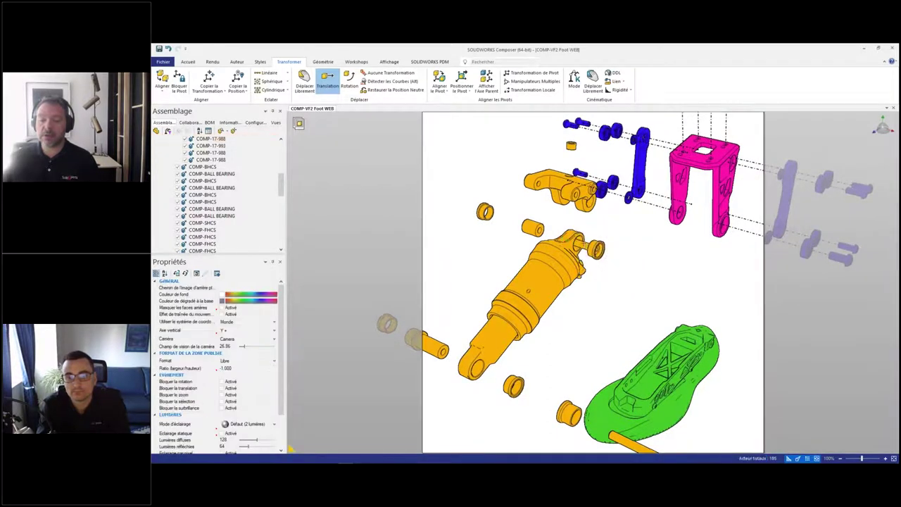
Step: Translate the COMP-SHCS screw of the shock absorber's upper eye outward beyond the ring and clear the selection
left_click(584, 245)
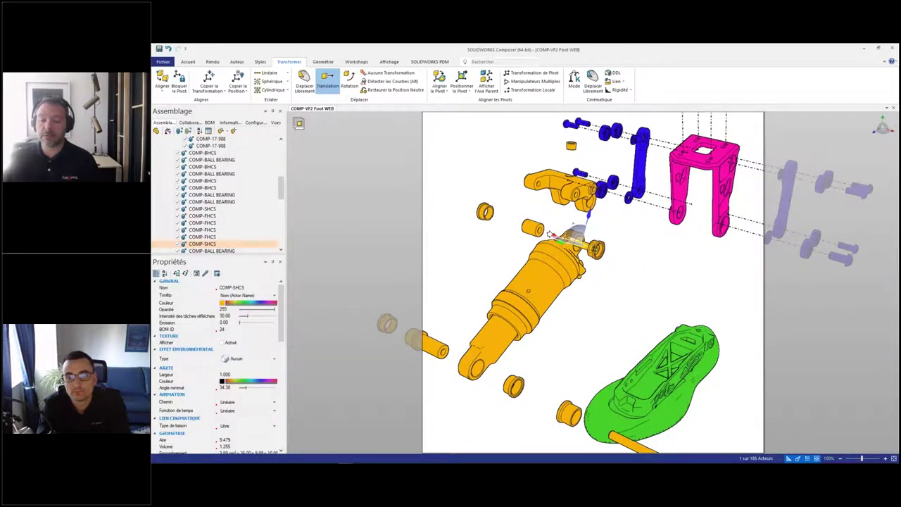
left_click_drag(552, 234, 610, 252)
left_click(614, 300)
scroll(615, 310, "down", 3)
right_click_drag(616, 314, 609, 313)
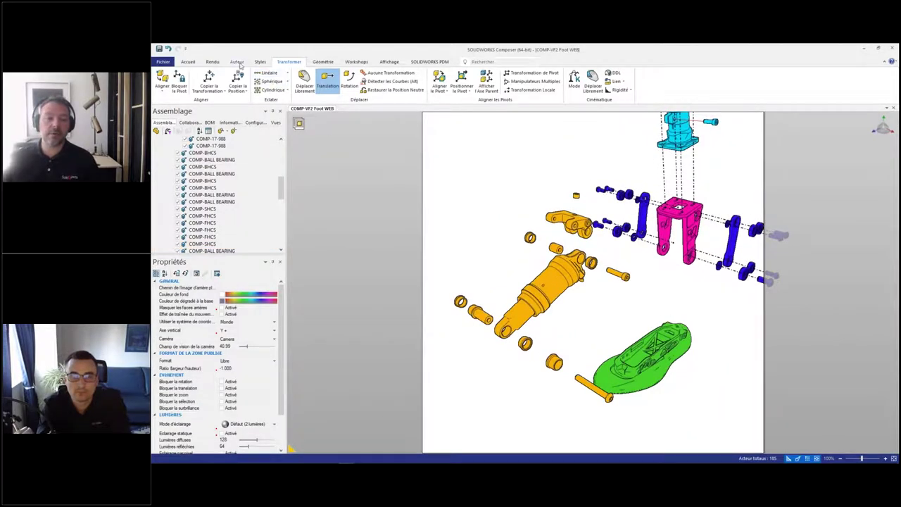
Step: Draw a polyline along the upper eye's axis from the tip of its screw through the bushings to the outermost ring
left_click(237, 62)
left_click(244, 74)
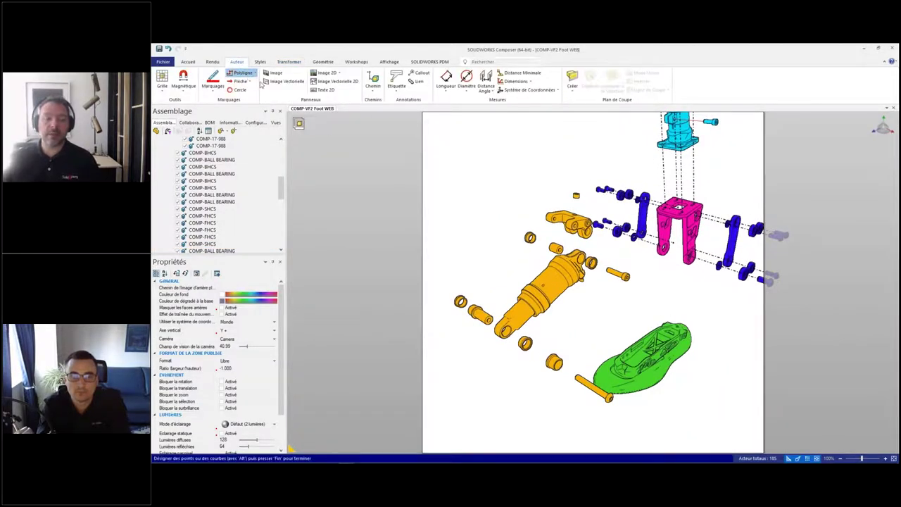
scroll(563, 254, "up", 3)
key("alt")
key("alt")
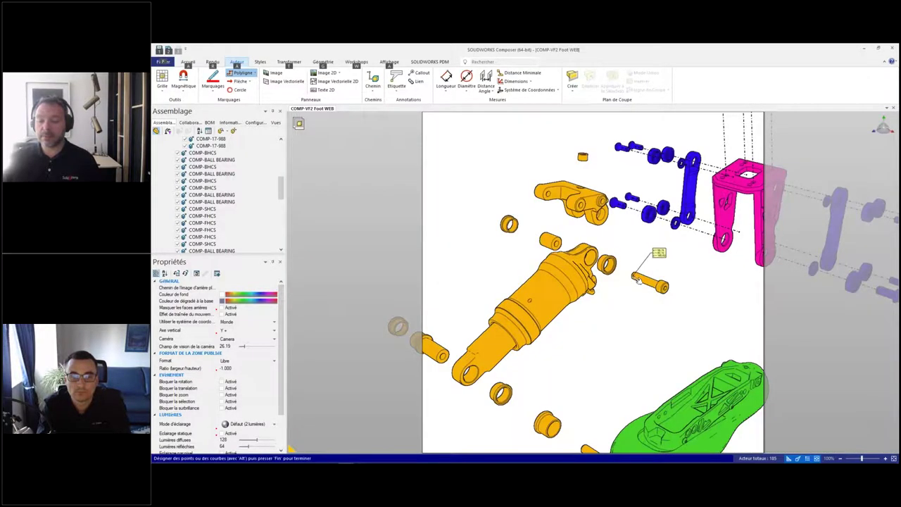
key("alt")
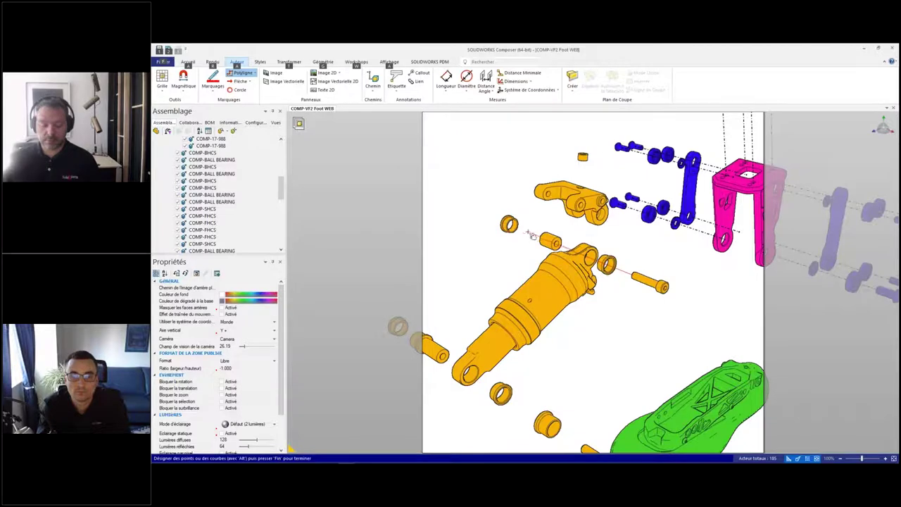
left_click(515, 227, "alt")
key("End")
Step: Draw a polyline along the lower eye's axis from the outermost ring through the bushings to the tip of the long screw
middle_click_drag(488, 298, 562, 255)
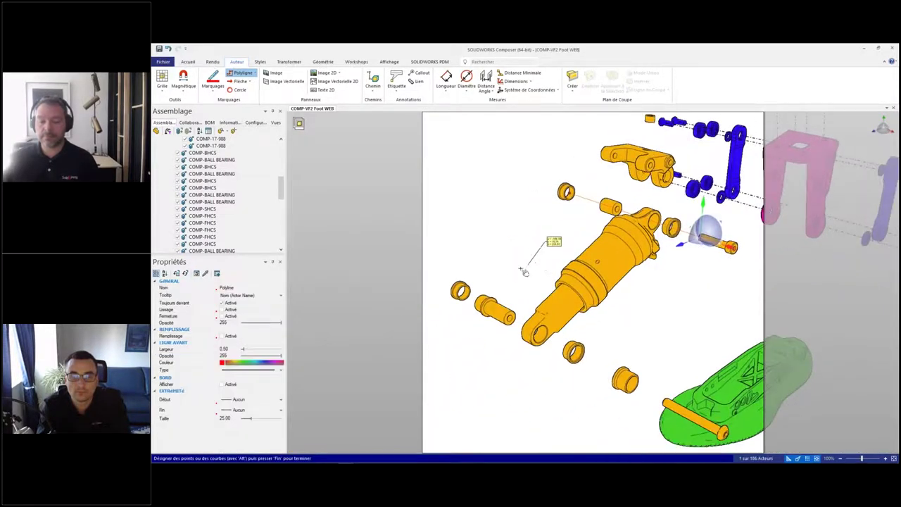
key("alt")
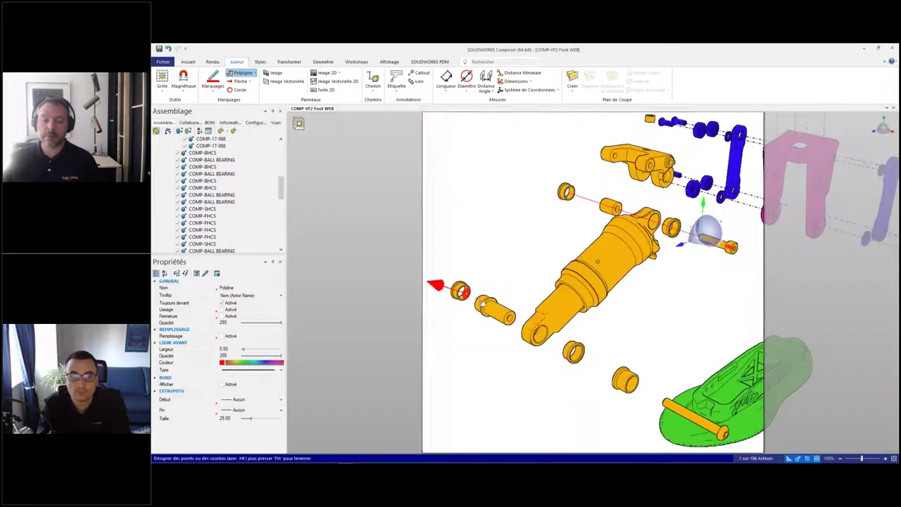
left_click(465, 295, "alt")
left_click(635, 384, "alt")
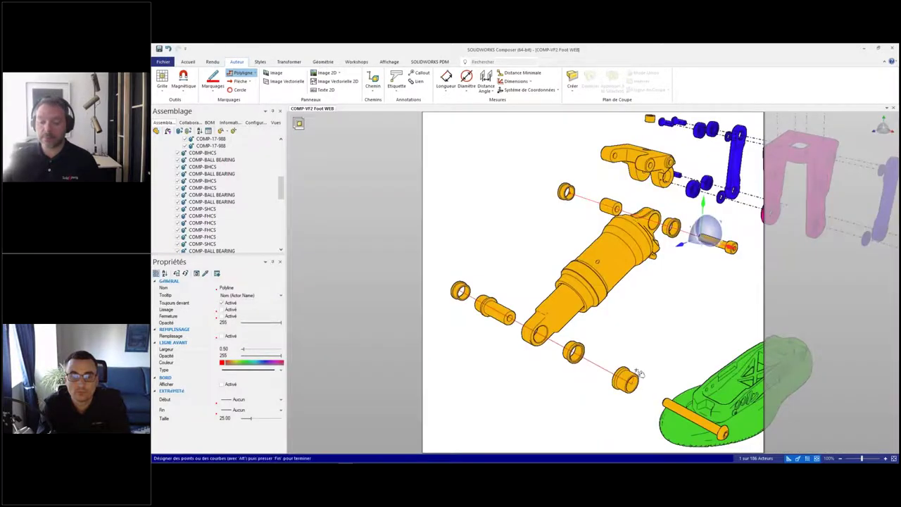
left_click(658, 399, "alt")
key("End")
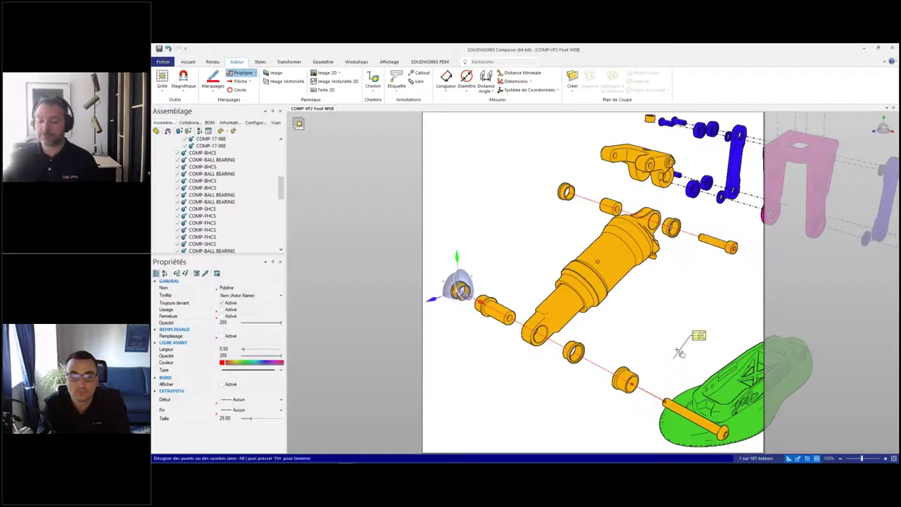
Step: Draw a polyline from the small orange bushing down to the centre of the hole in the COMP-17-940 arm
middle_click_drag(663, 215, 637, 309)
scroll(624, 247, "up", 3)
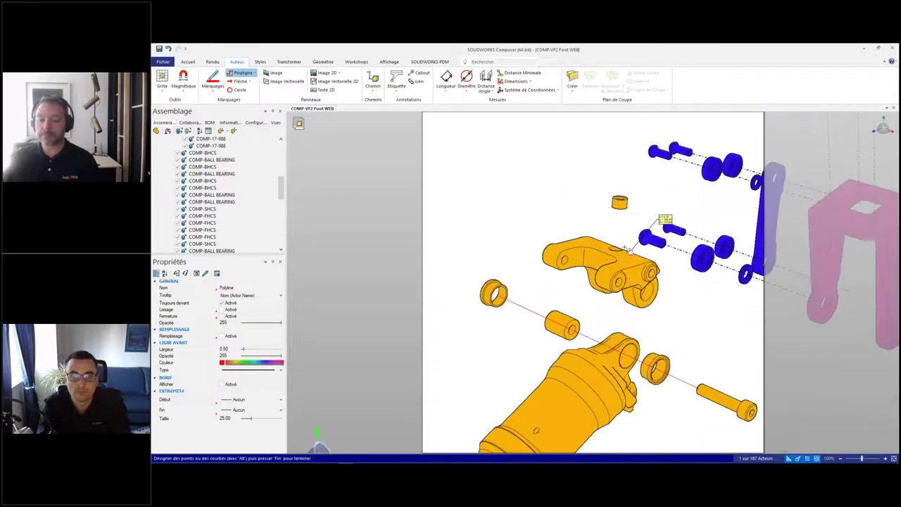
left_click(621, 212, "alt")
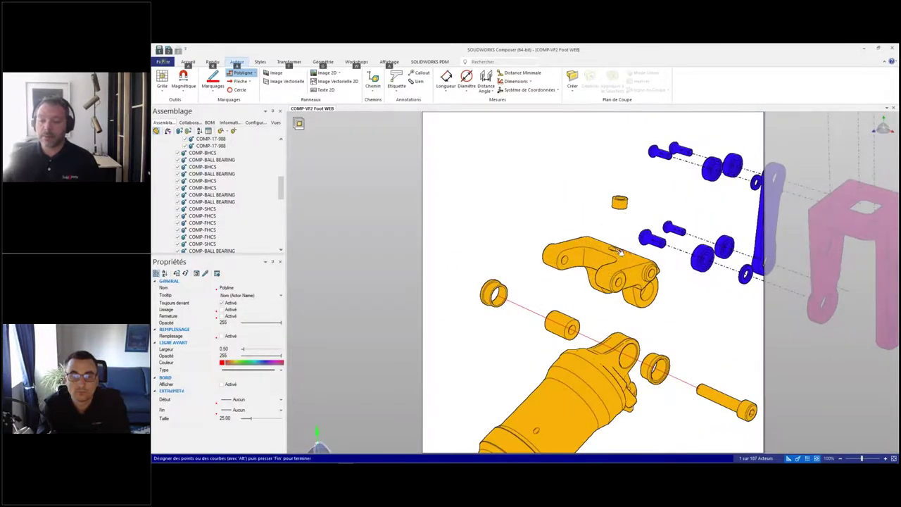
scroll(618, 252, "up", 5)
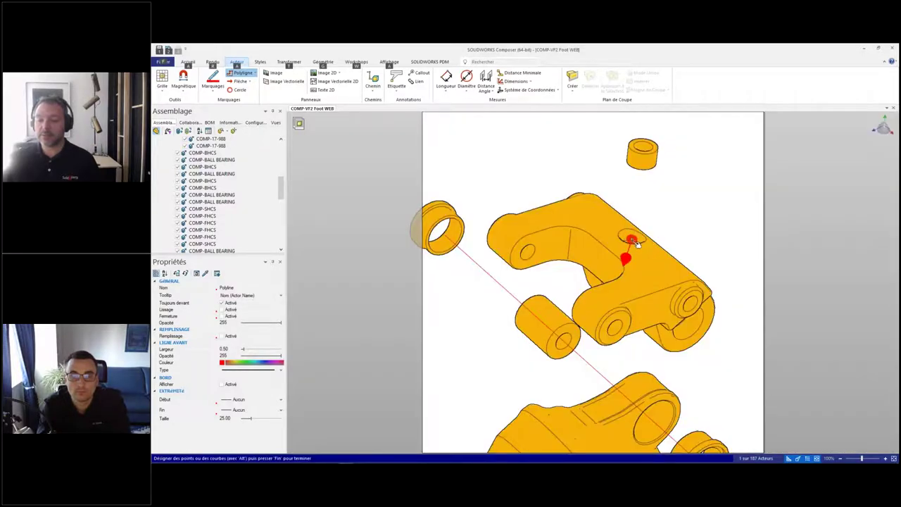
left_click(633, 243, "alt")
key("End")
Step: End polyline drawing and translate the two near-side COMP-BHCS screws outward from the green foot frame
scroll(655, 277, "down", 6)
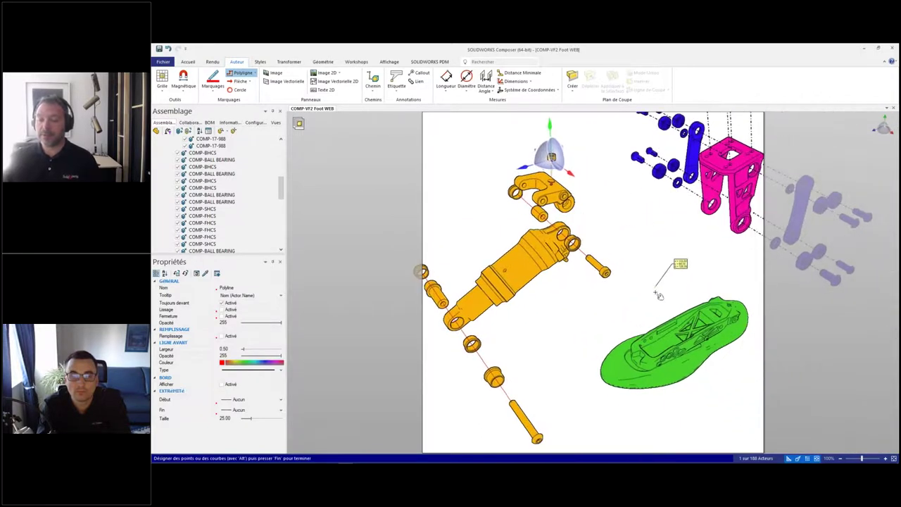
scroll(674, 351, "up", 2)
middle_click_drag(661, 320, 638, 283)
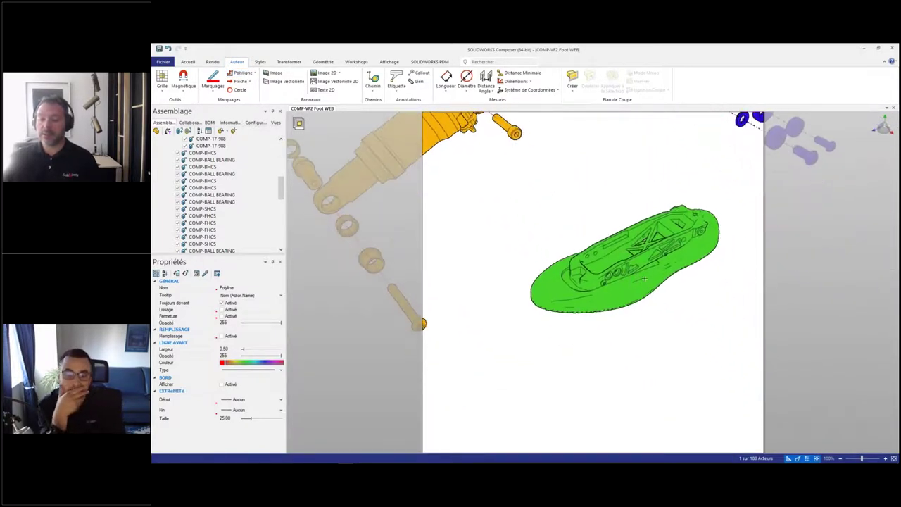
scroll(640, 281, "up", 3)
left_click(688, 230)
left_click(687, 230)
right_click_drag(688, 233, 701, 283)
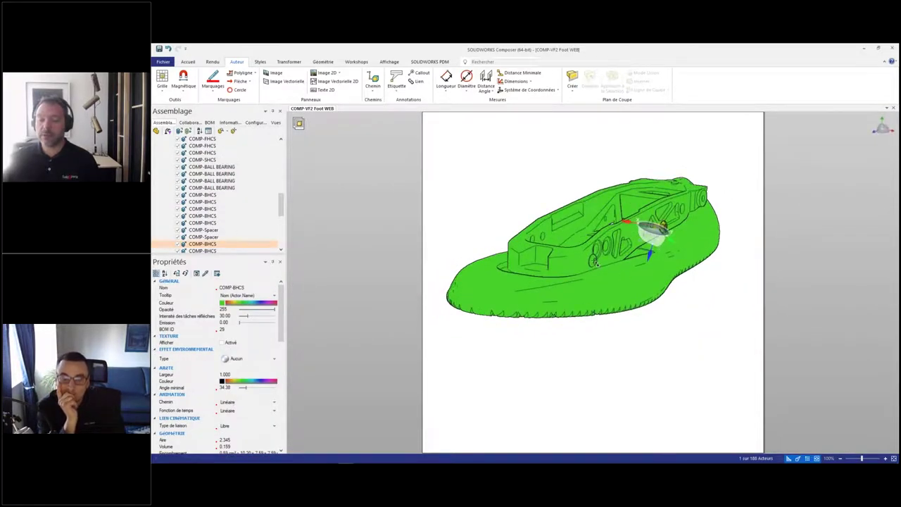
left_click(592, 260, "ctrl")
left_click_drag(657, 247, 713, 257)
Step: Lower the COMP-17-975 sole below the foot frame and, with the frame temporarily hidden, translate the two far-side COMP-BHCS screws outward
left_click(596, 227)
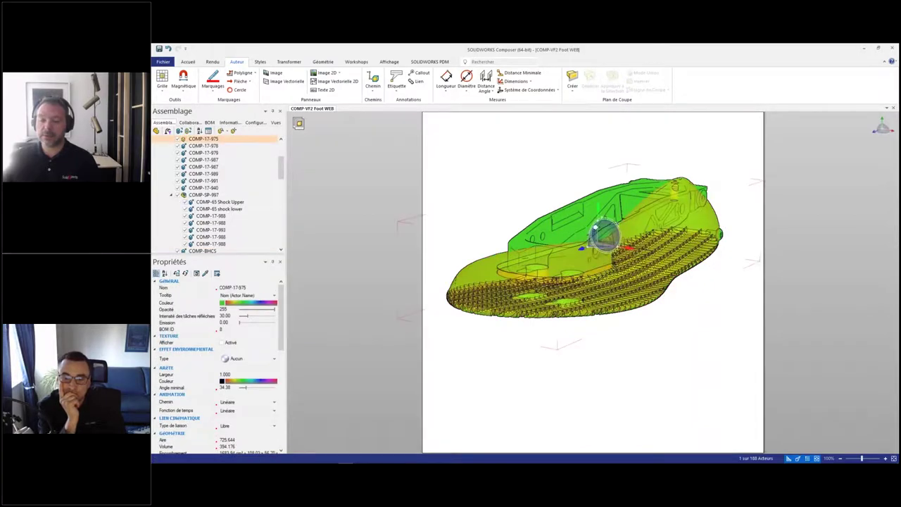
left_click_drag(596, 210, 594, 357)
key("Tab")
left_click(591, 218)
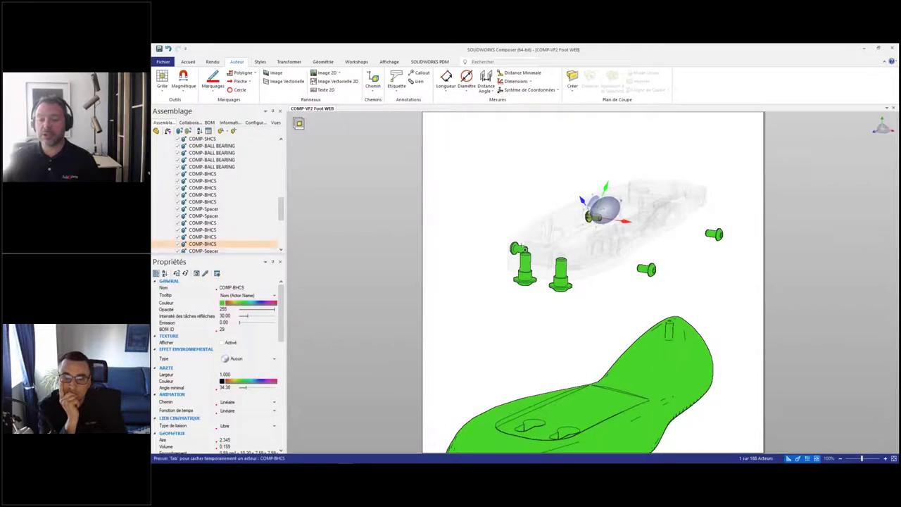
left_click(524, 249, "ctrl")
left_click_drag(585, 236, 502, 224)
Step: Lower the two COMP-FLANGED BHCS screws together with their spacers beneath the sole
left_click_drag(590, 313, 504, 236)
middle_click_drag(551, 332, 557, 215)
left_click_drag(545, 126, 554, 388)
middle_click_drag(604, 400, 615, 313)
Step: Translate the two flanged screws down away from their spacers and clear the selection
left_click_drag(593, 321, 506, 295)
left_click_drag(505, 295, 589, 323)
left_click_drag(547, 292, 548, 360)
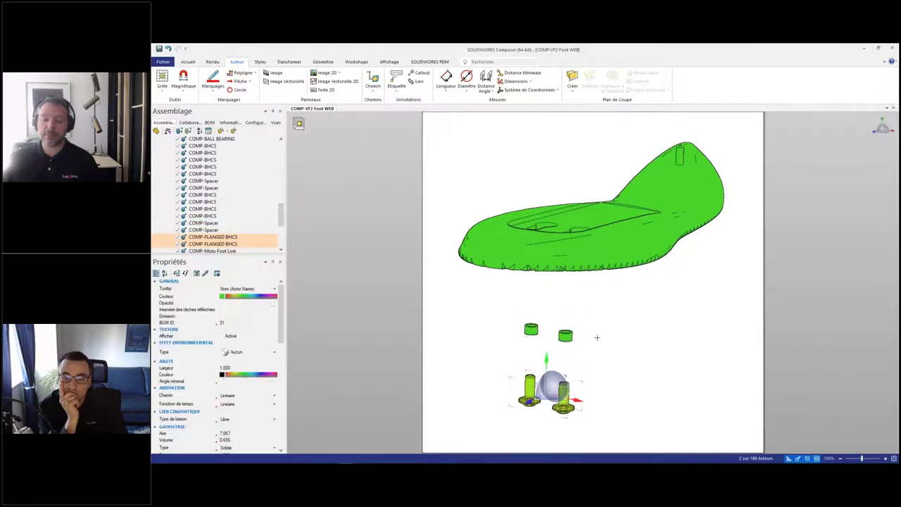
left_click(597, 338)
Step: Draw a vertical polyline from the near flanged screw through its spacer to the matching hole in the sole
scroll(622, 316, "down", 3)
right_click_drag(623, 314, 620, 324)
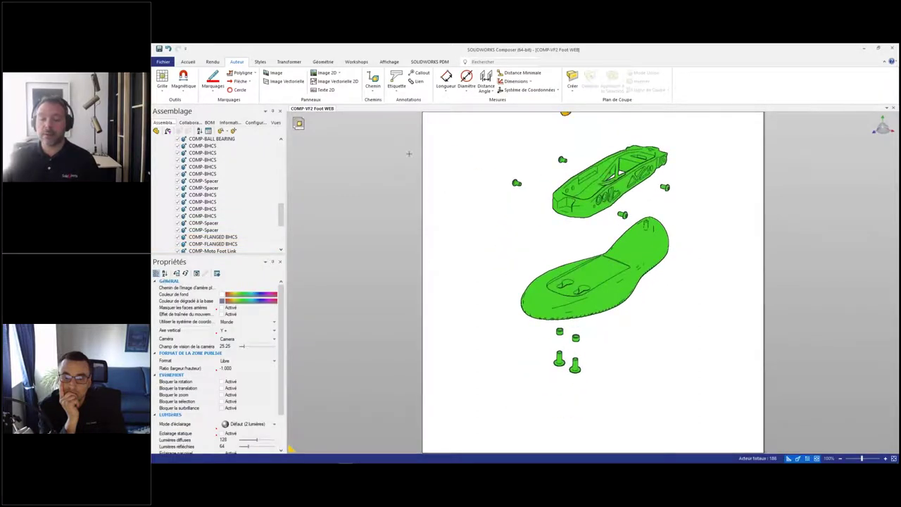
left_click(242, 73)
left_click(614, 210)
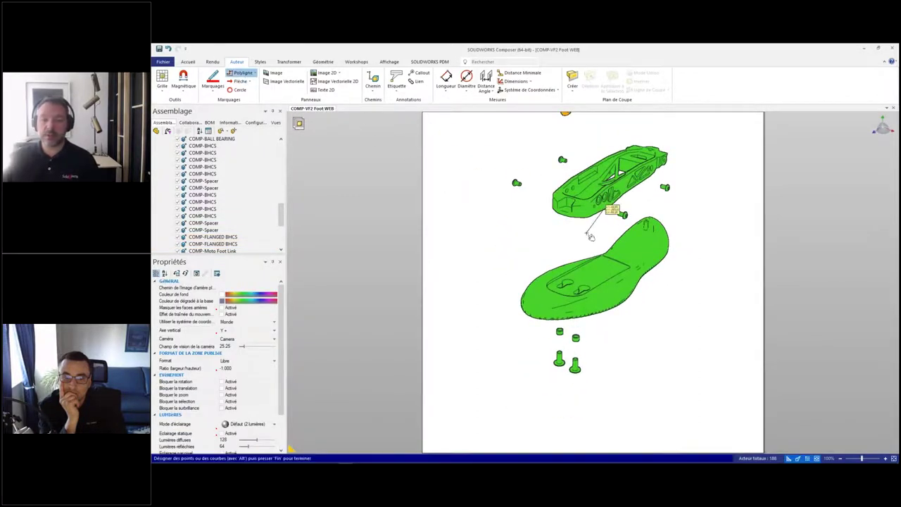
scroll(610, 341, "up", 2)
mouse_move(574, 356)
right_mouse_down()
mouse_move(573, 366)
mouse_move(575, 359)
right_mouse_up()
left_click(562, 392)
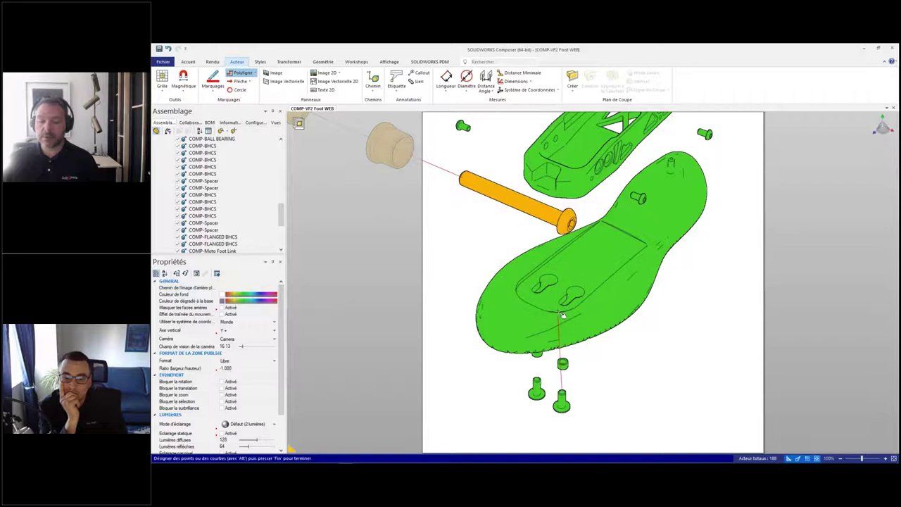
key("alt")
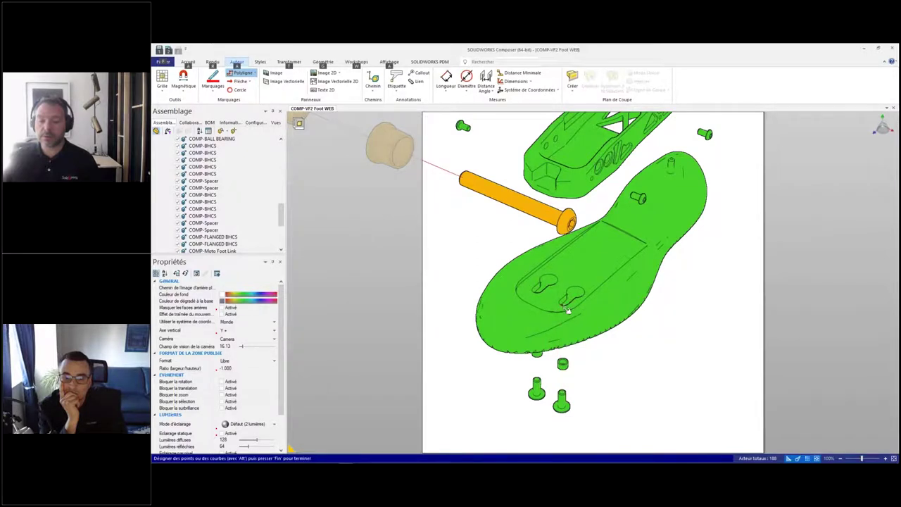
left_click(565, 308)
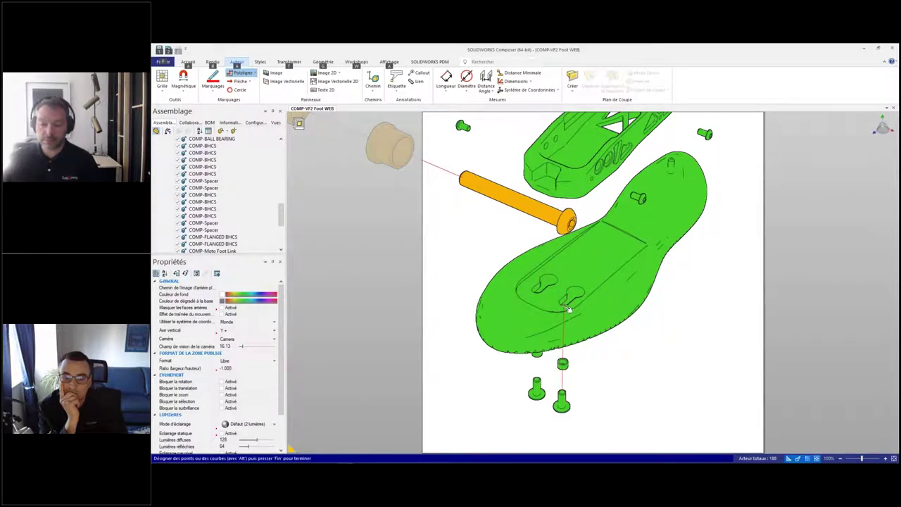
key("End")
Step: Draw a vertical polyline from the sole's other hole through its spacer to the second flanged screw
key("alt")
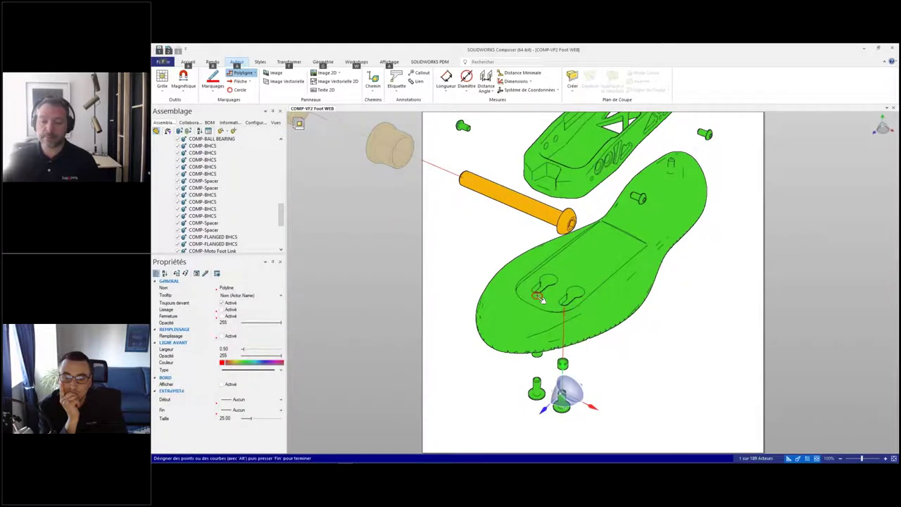
left_click(539, 293, "alt")
left_click(537, 378, "alt")
key("End")
Step: Draw two polylines across the foot frame, each joining an opposite pair of side screws through their holes, and end polyline drawing
middle_click_drag(621, 209, 598, 347)
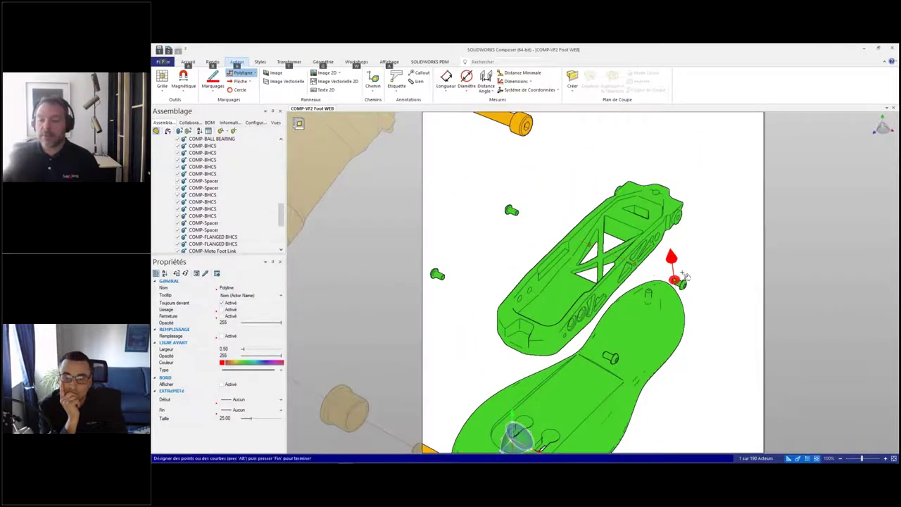
left_click(667, 280)
right_click_drag(569, 290, 566, 282)
key("alt")
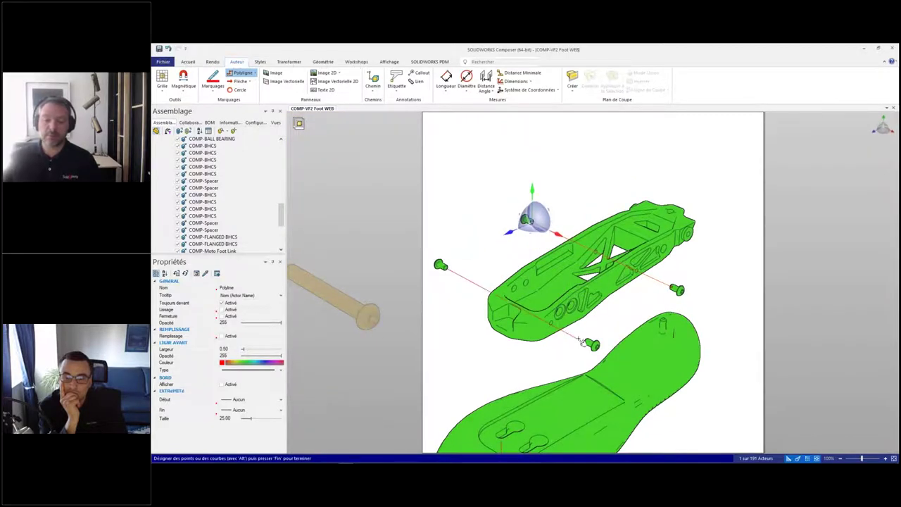
left_click(443, 268, "alt")
scroll(619, 309, "down", 4)
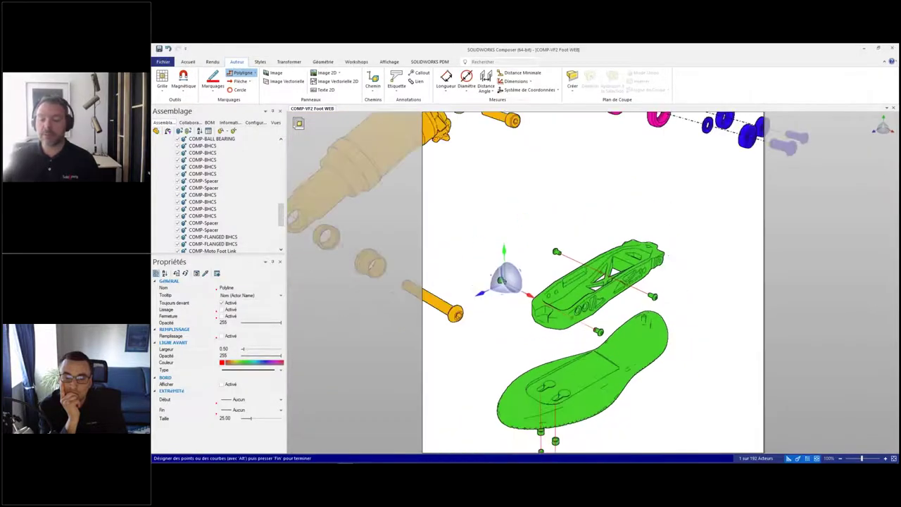
key("Escape")
key("Escape")
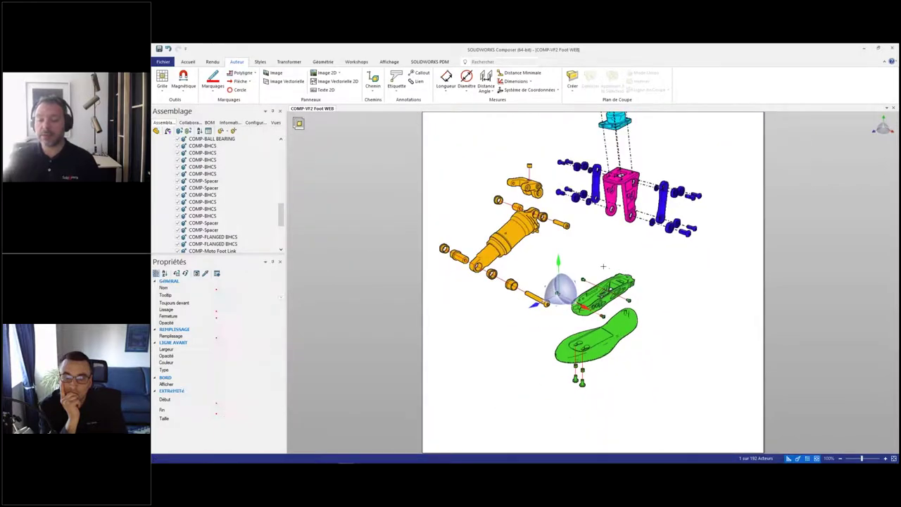
Step: Select all collaboration path lines across the exploded assembly and make them black, 0.16 wide and not always in front
middle_click_drag(573, 258, 583, 317)
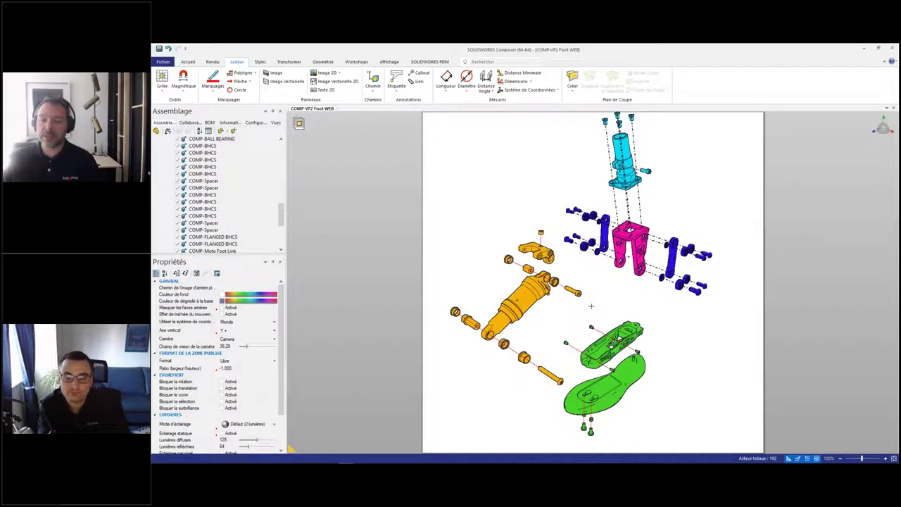
middle_click_drag(599, 311, 600, 307)
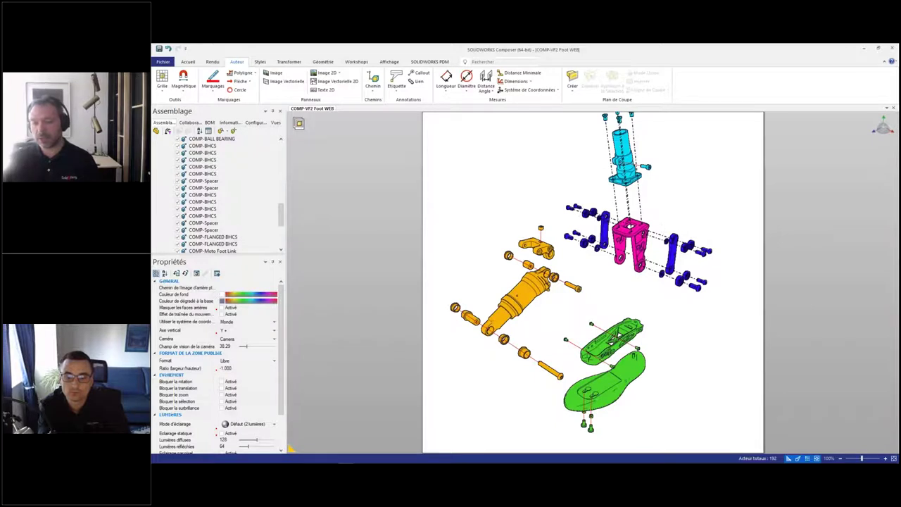
scroll(467, 96, "up", 2)
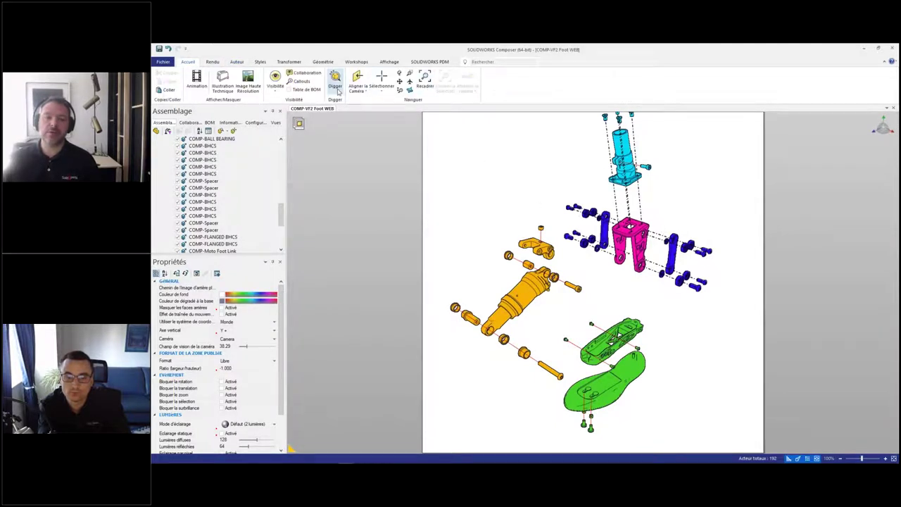
left_click(381, 82)
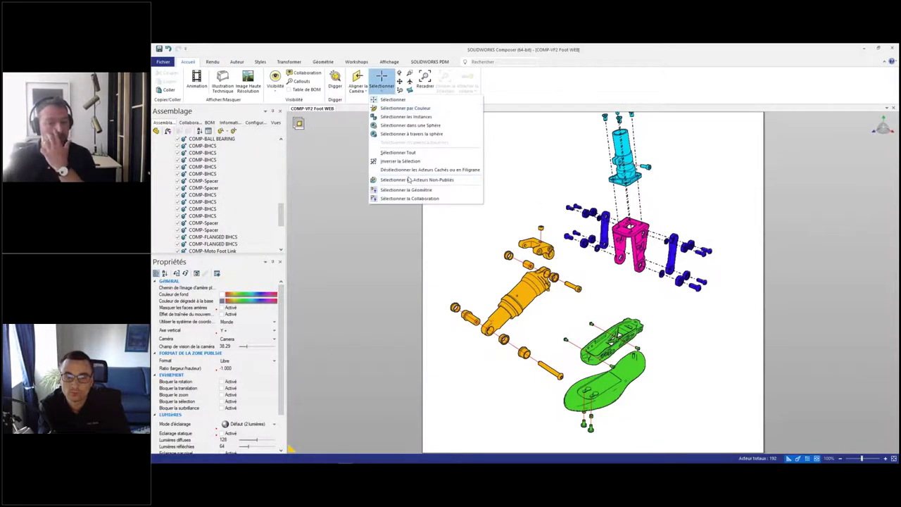
left_click(414, 190)
scroll(468, 183, "down", 2)
left_click_drag(445, 120, 669, 366)
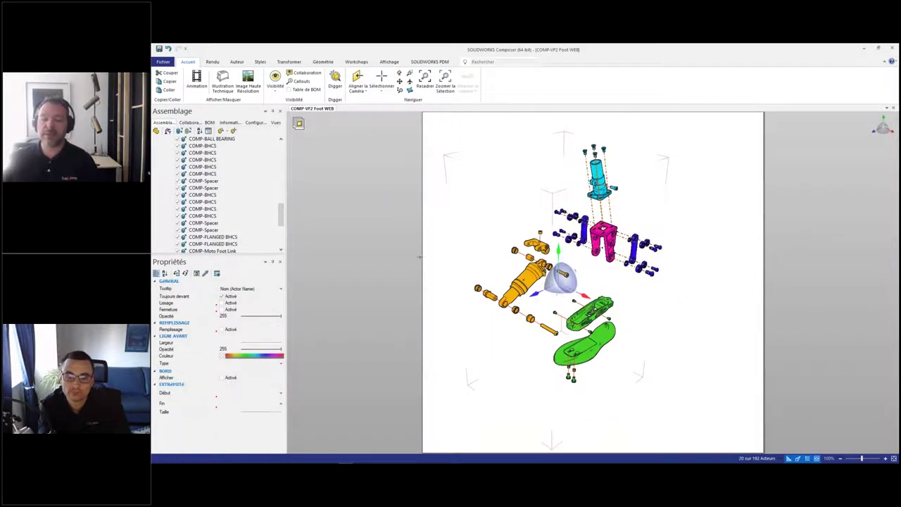
left_click(226, 357)
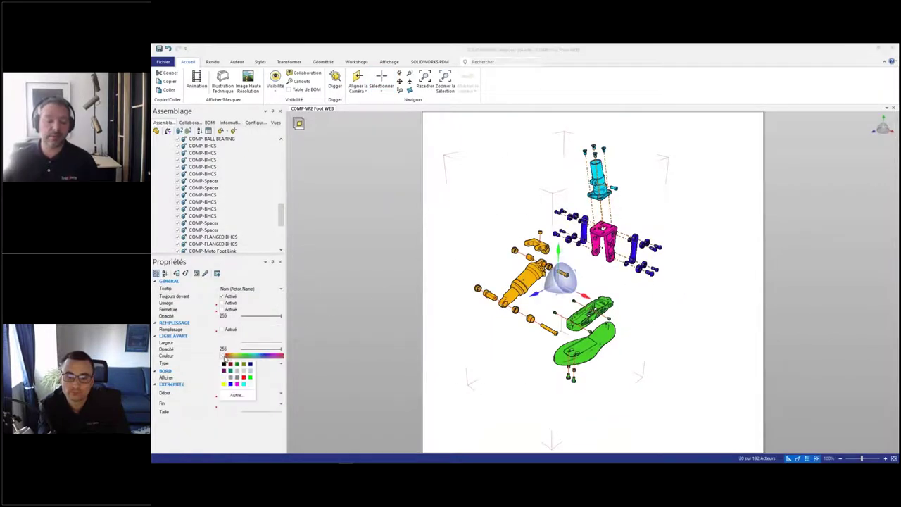
left_click(226, 369)
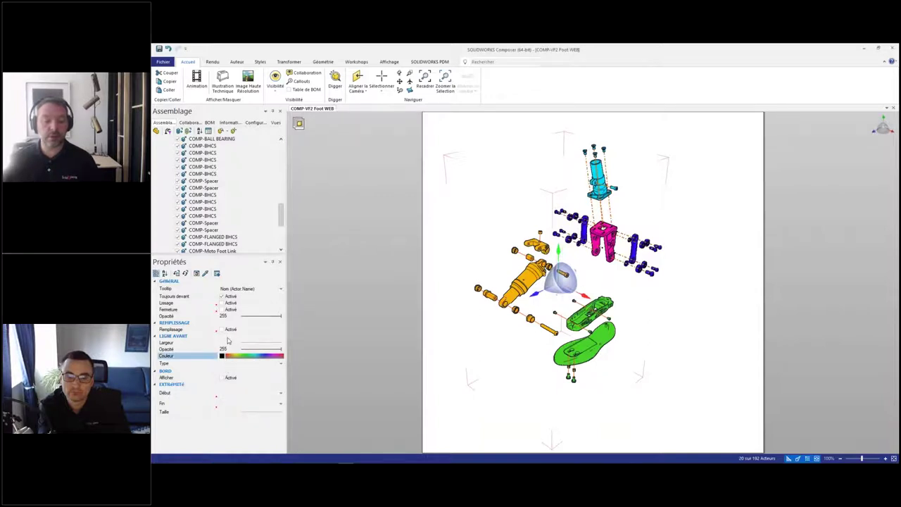
left_click_drag(246, 345, 243, 345)
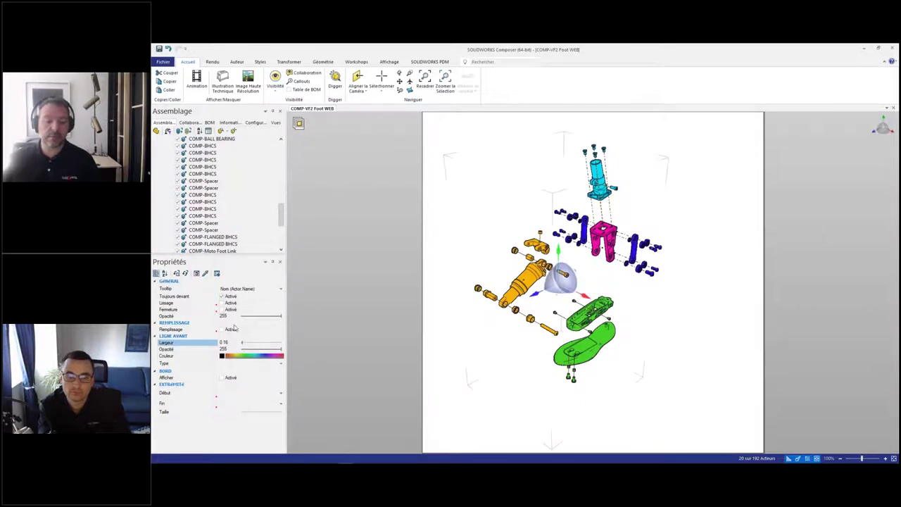
left_click(499, 248)
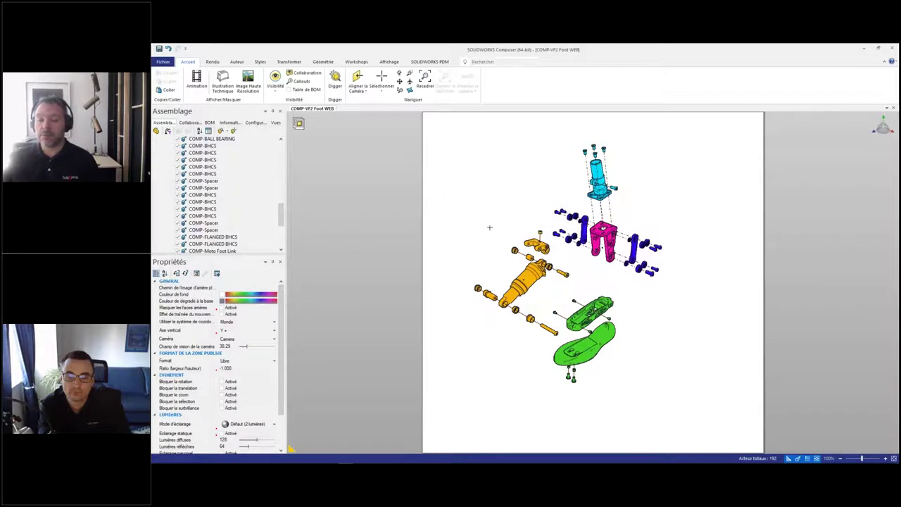
Step: Reorient the exploded assembly slightly and update the Éclatement Général view with it and the black path lines
left_click(275, 122)
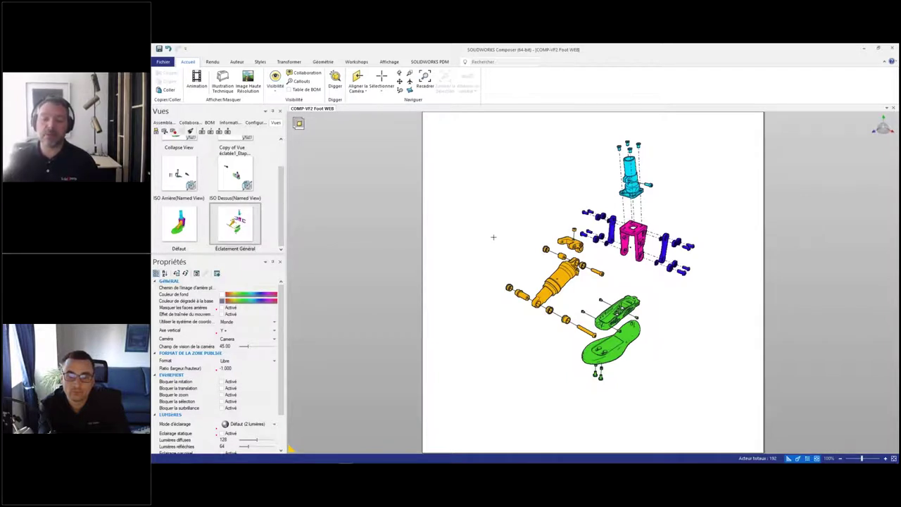
left_click_drag(499, 230, 490, 228)
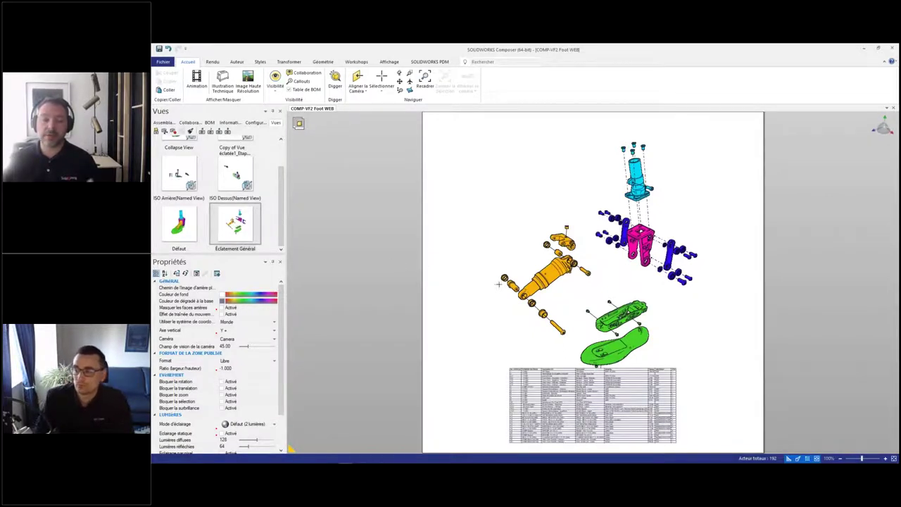
Step: Move the model off the page and lay out the BOM table with position Libre, text size 30 and a full-page frame
middle_click_drag(730, 304, 796, 301)
left_click(598, 395)
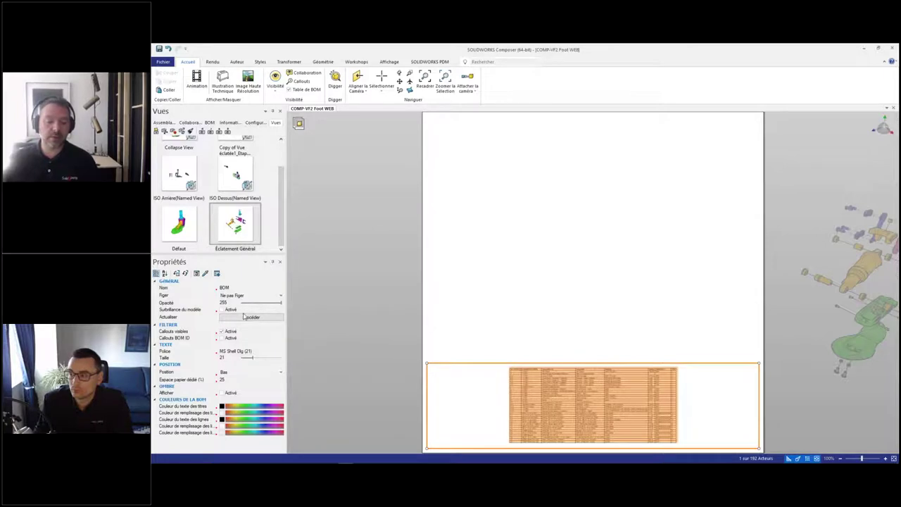
left_click(239, 374)
left_click(237, 380)
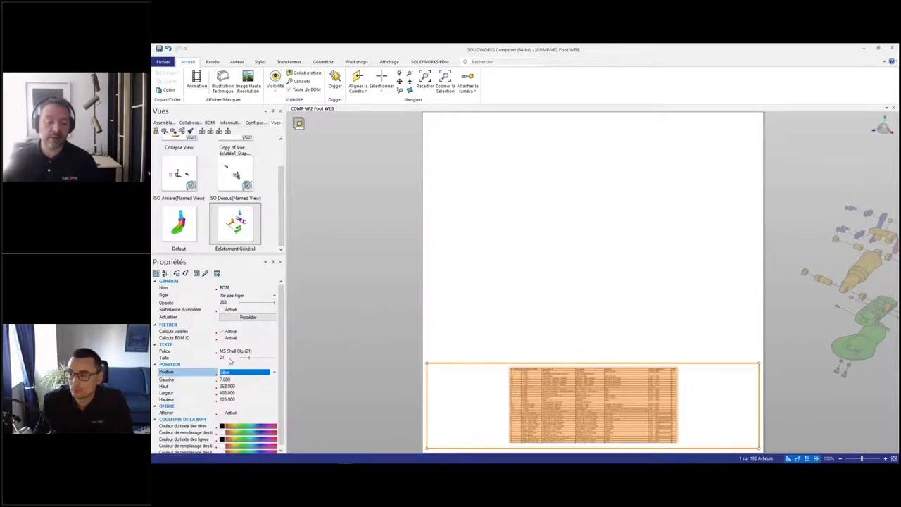
left_click(220, 358)
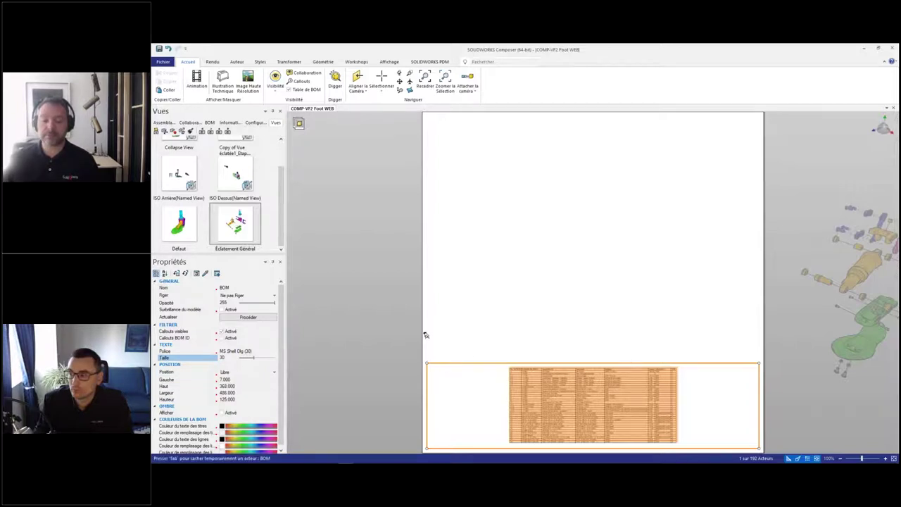
left_click_drag(423, 113, 424, 118)
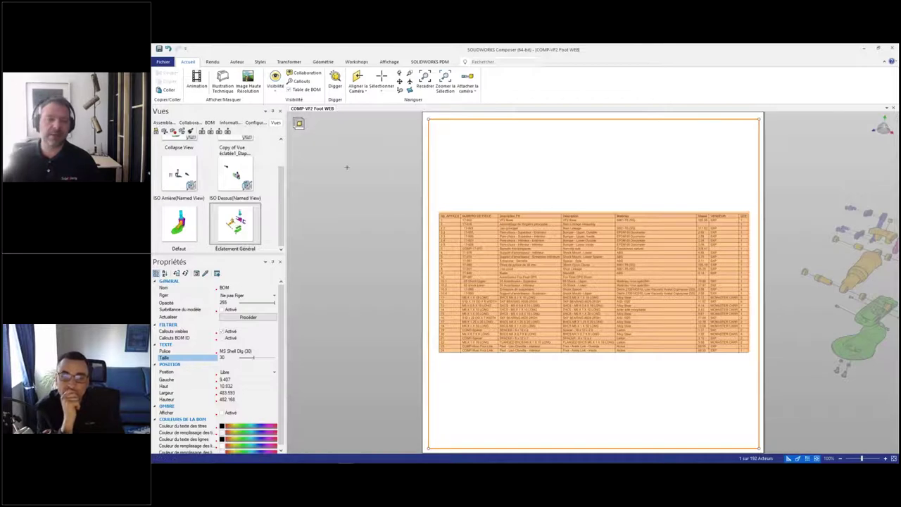
Step: Remove the Matériau, Masse, VENDEUR and Description columns from the BOM, keeping No. ARTICLE, NUMERO DE PIECE, Description FR and QTE
left_click(210, 122)
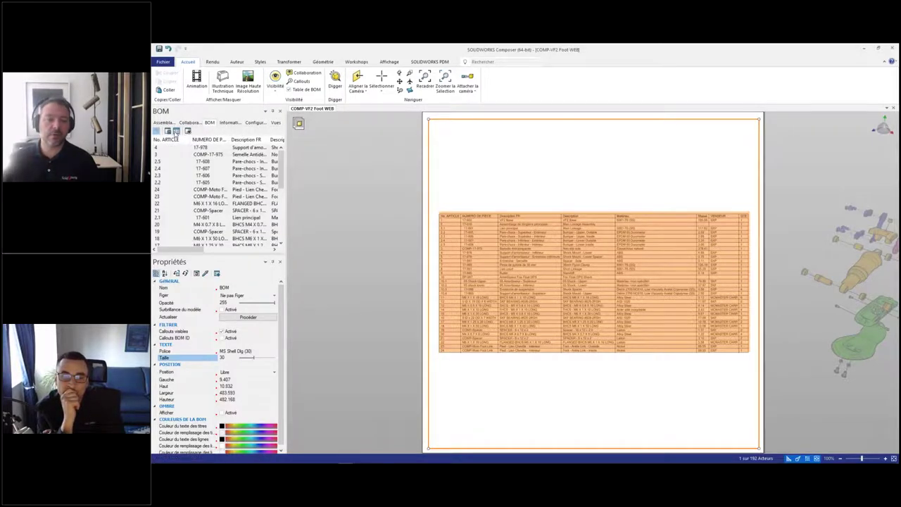
left_click(177, 132)
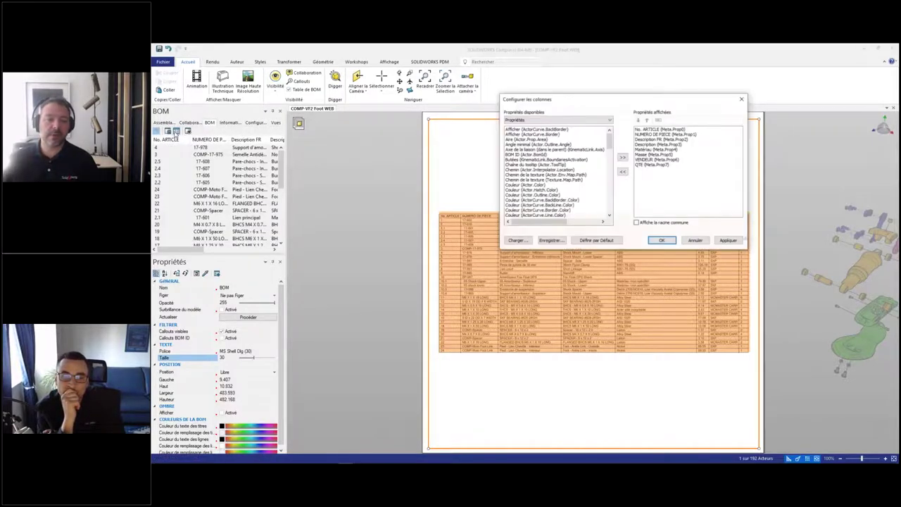
left_click(648, 154)
left_click(622, 171)
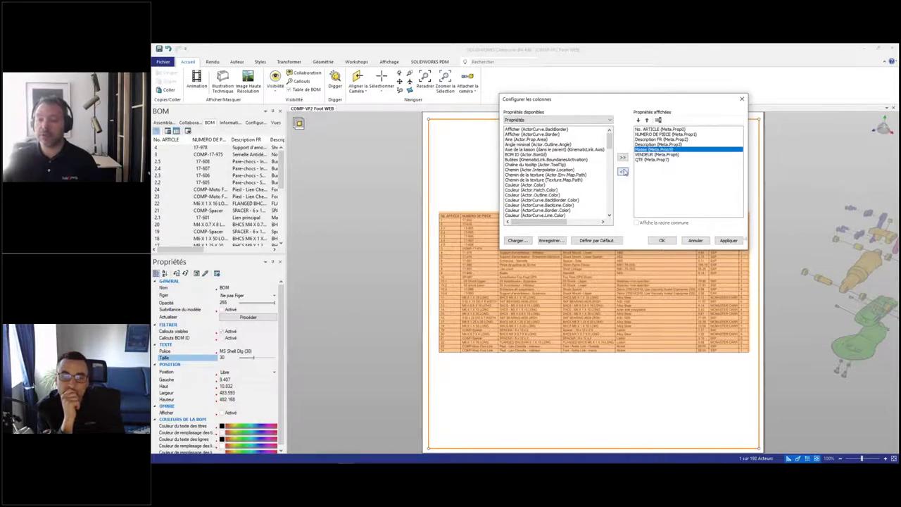
left_click(622, 171)
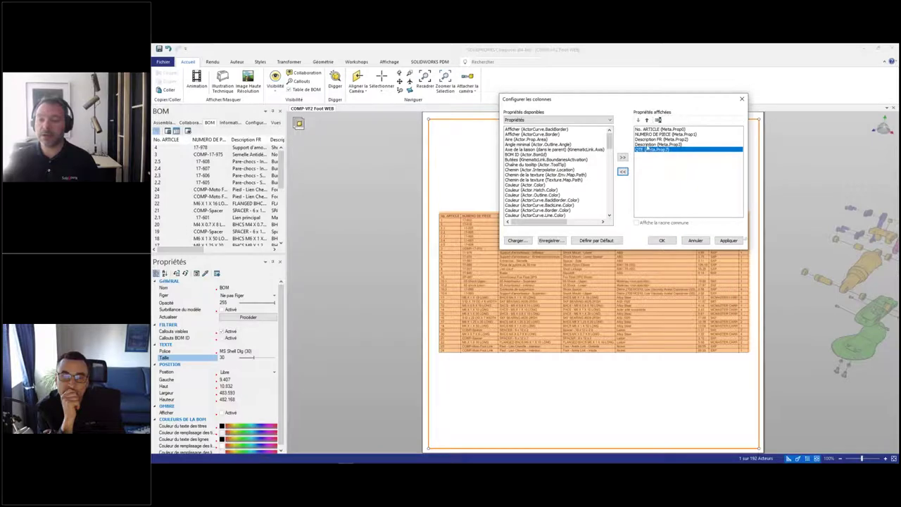
left_click(646, 145)
left_click(622, 172)
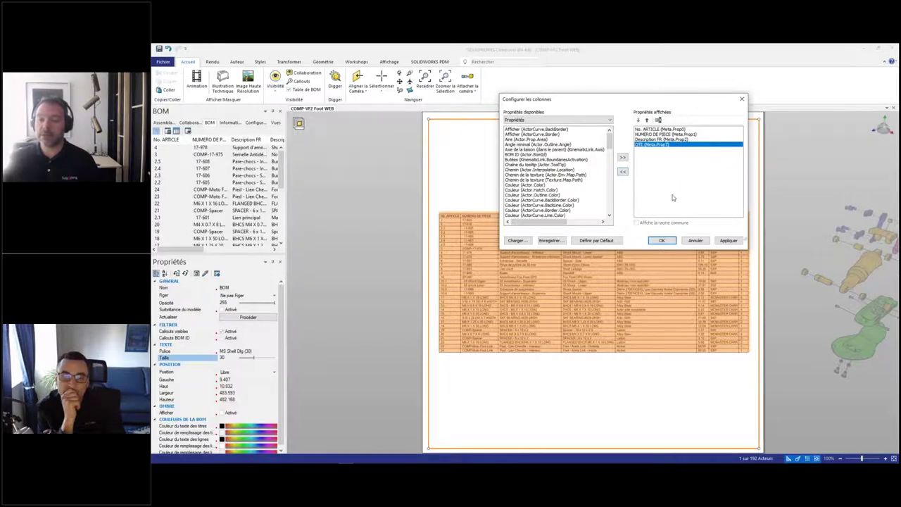
left_click(739, 242)
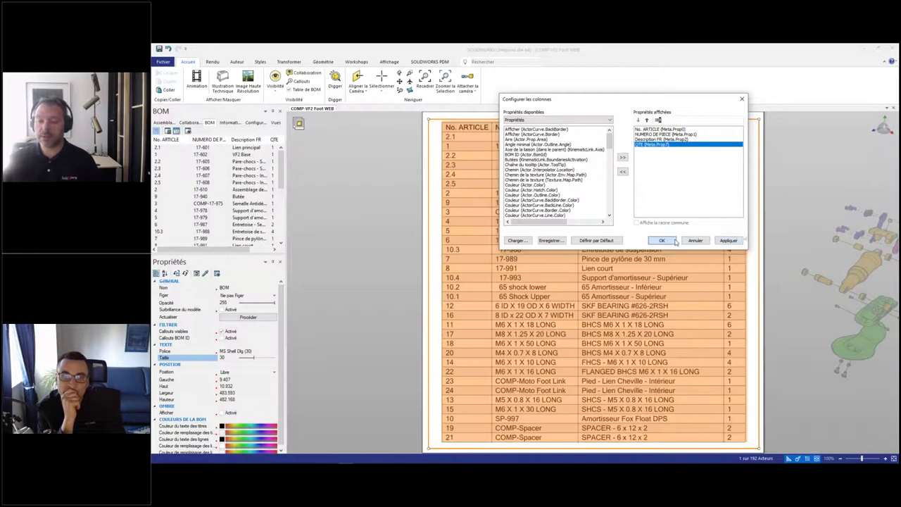
left_click(675, 241)
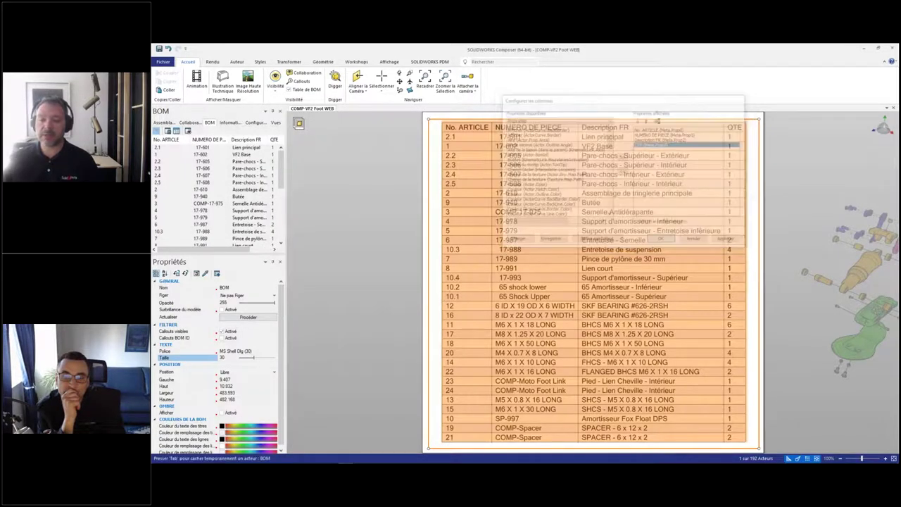
left_click(398, 228)
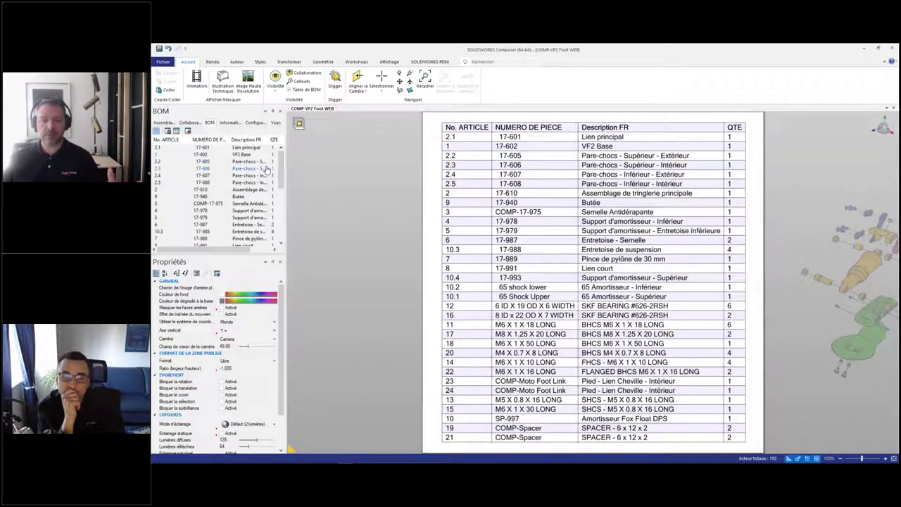
Step: Save the full-page BOM table as a new view named BOM Général
left_click(275, 122)
left_click(156, 131)
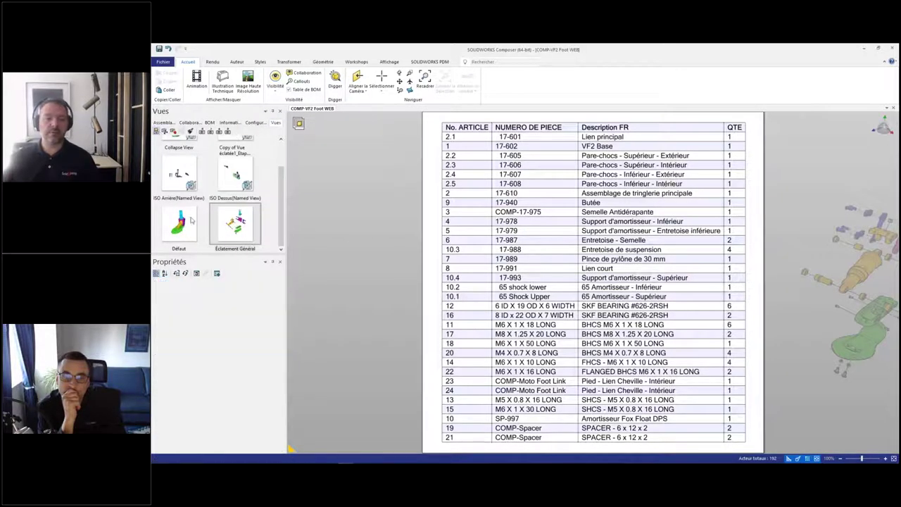
double_click(179, 250)
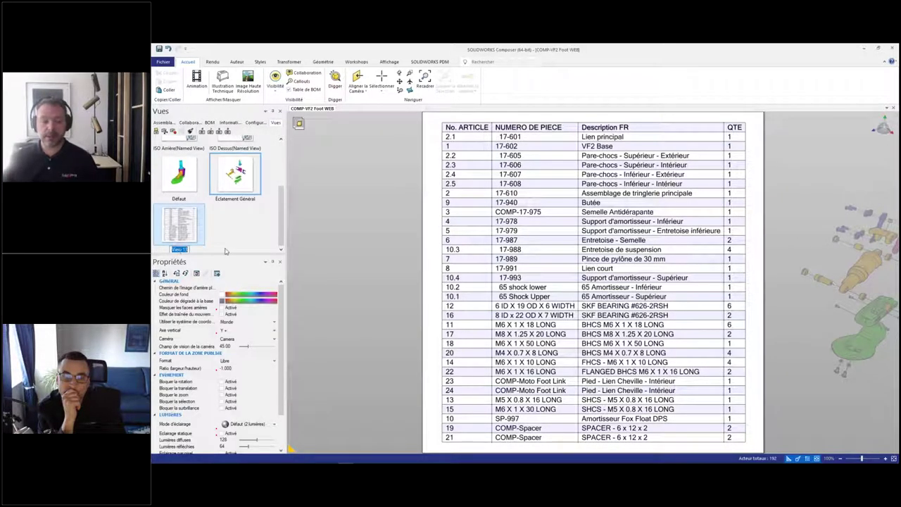
type("BOM Générale")
left_click(302, 201)
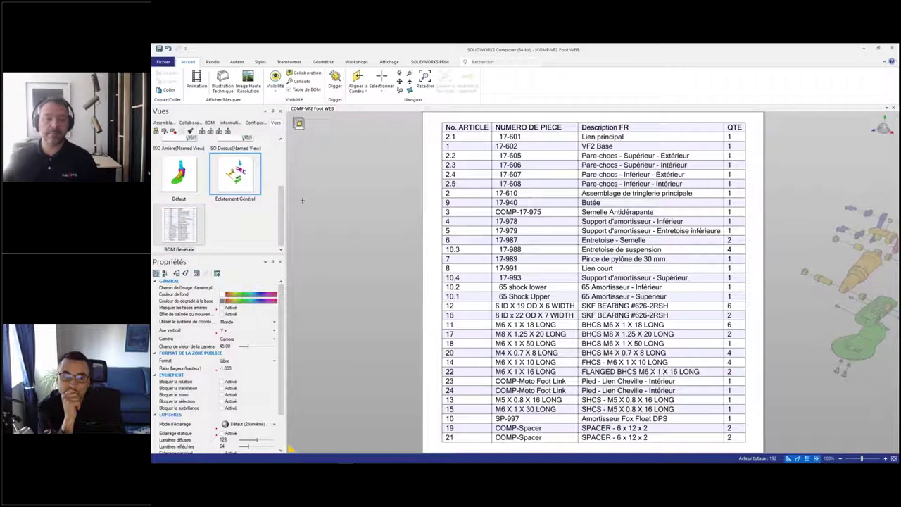
left_click(187, 250)
left_click(194, 250)
key("BackSpace")
key("Return")
Step: Restore the Éclatement Général view and display the BOM table through the BOM workshop
left_click(236, 184)
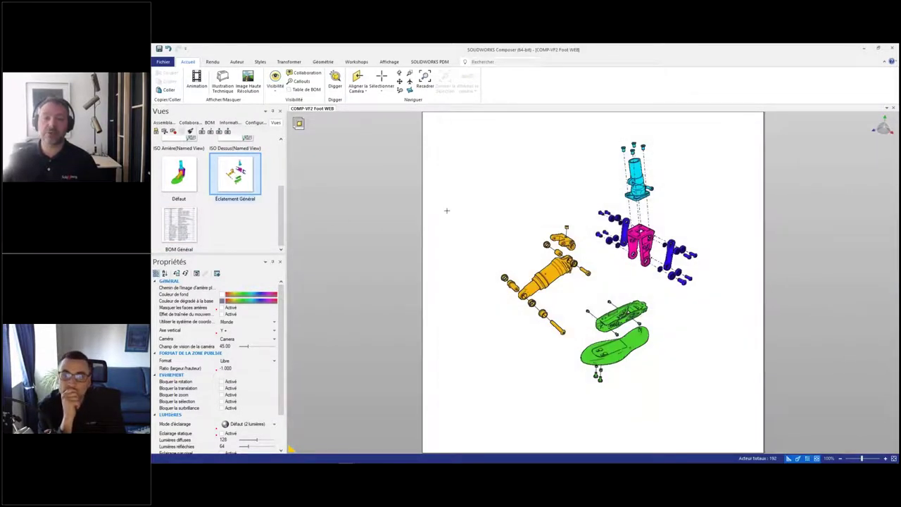
left_click_drag(450, 126, 741, 391)
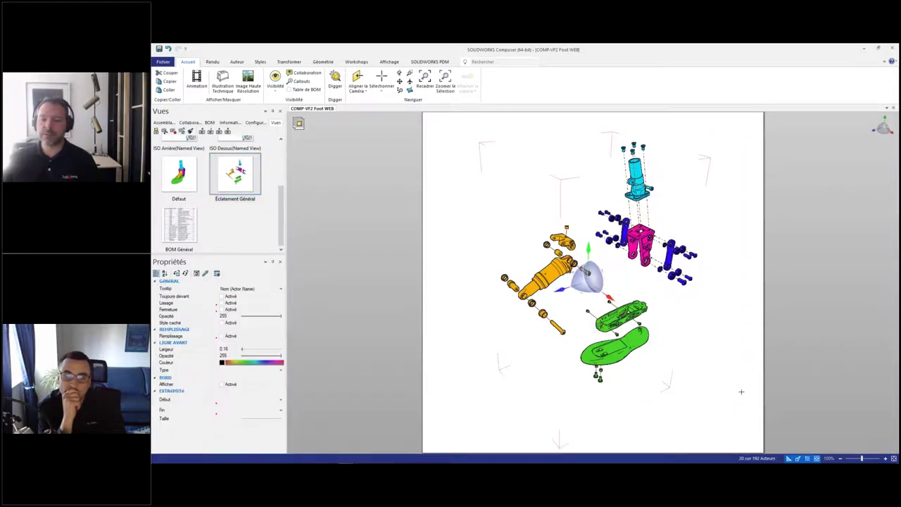
left_click(209, 123)
left_click(188, 132)
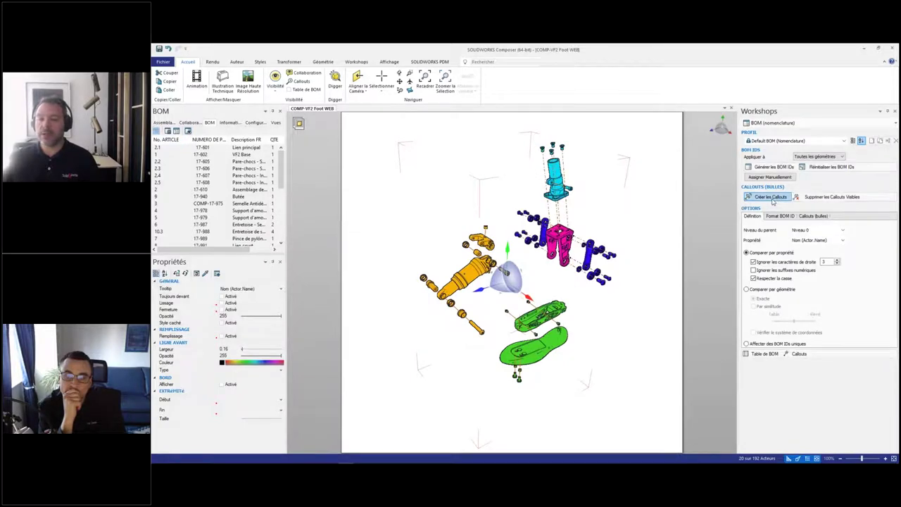
left_click(773, 353)
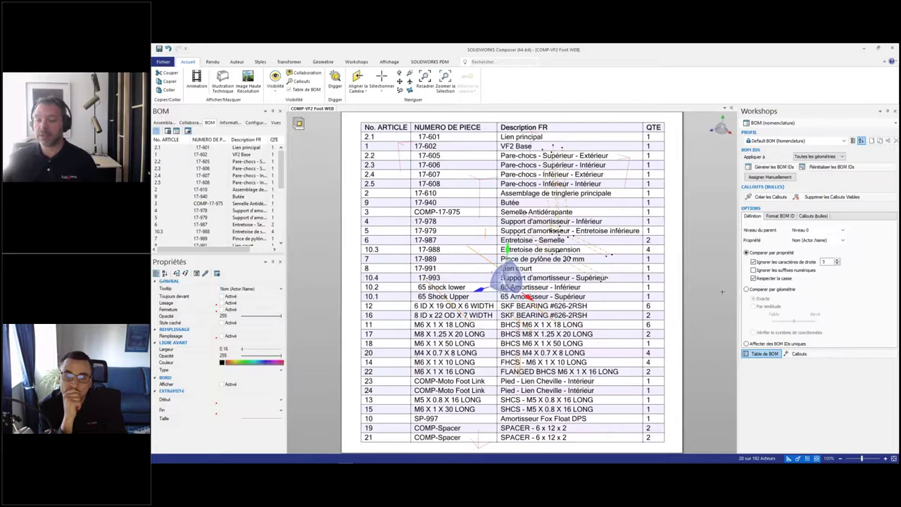
Step: Move the BOM table off the page so it no longer covers the model, and clear the selection
scroll(706, 276, "down", 2)
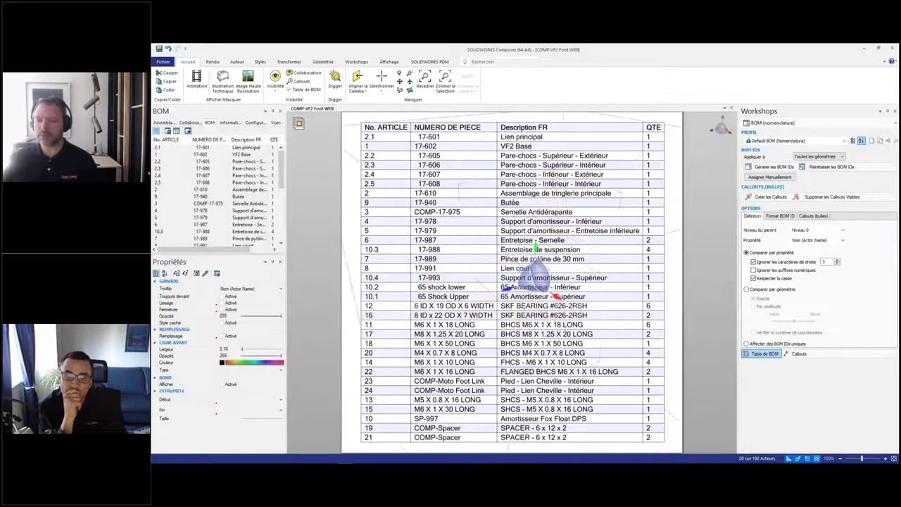
left_click(379, 147)
left_click_drag(379, 145, 656, 182)
left_click_drag(671, 136, 699, 161)
left_click(563, 160)
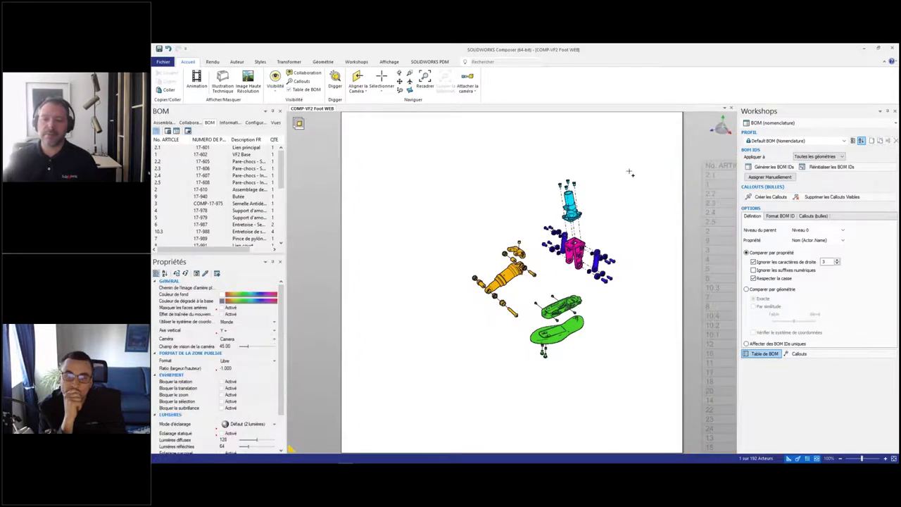
middle_click_drag(558, 151, 532, 145)
Step: Select all parts of the exploded assembly and create BOM callouts for them
left_click(402, 82)
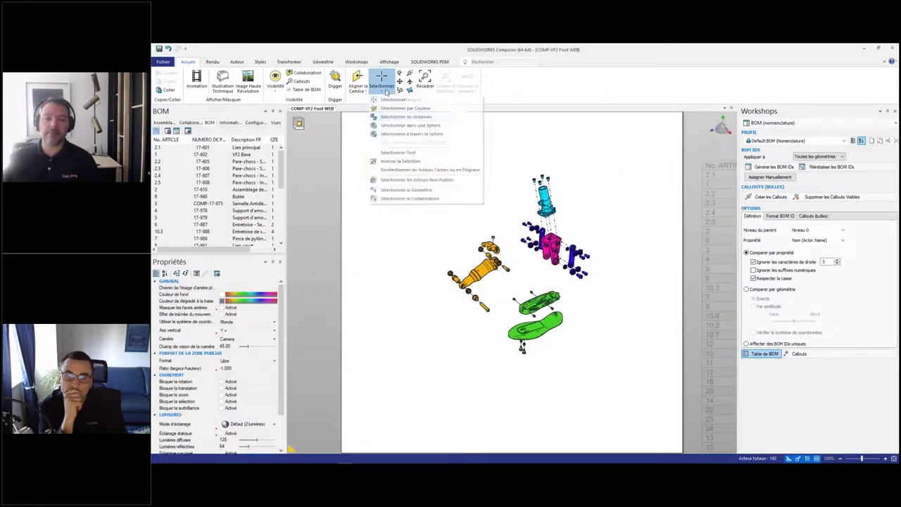
left_click(406, 163)
left_click_drag(405, 163, 648, 376)
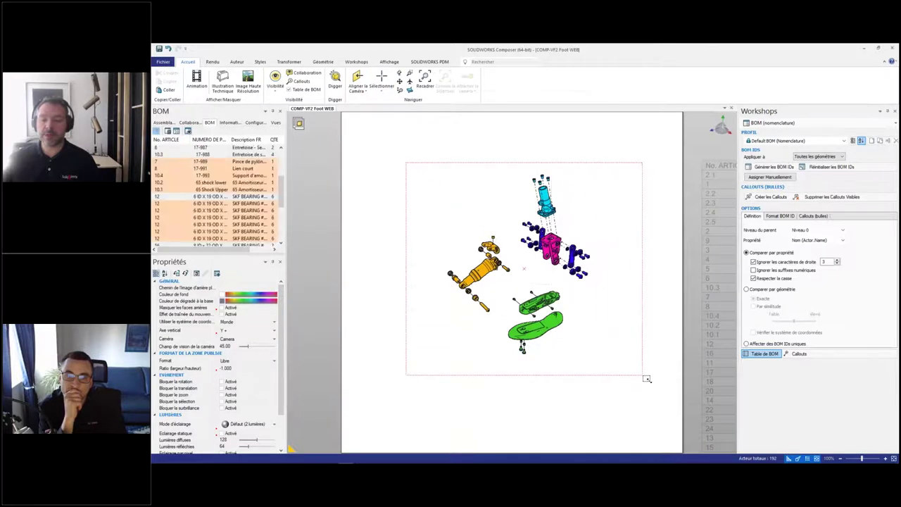
scroll(605, 257, "up", 2)
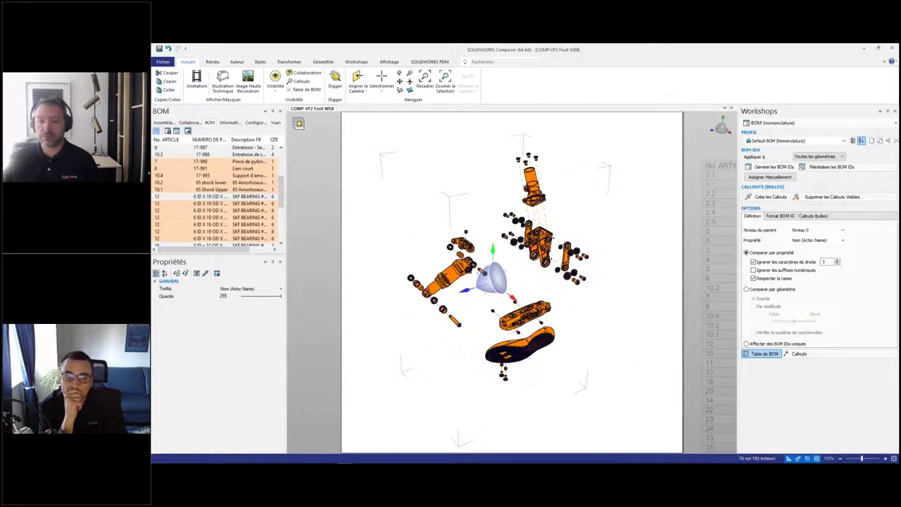
right_click_drag(605, 259, 595, 268)
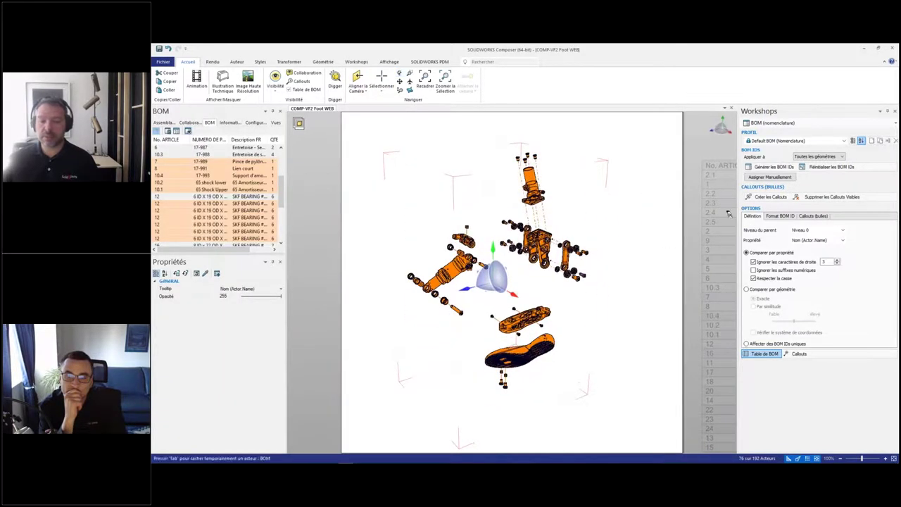
left_click(768, 200)
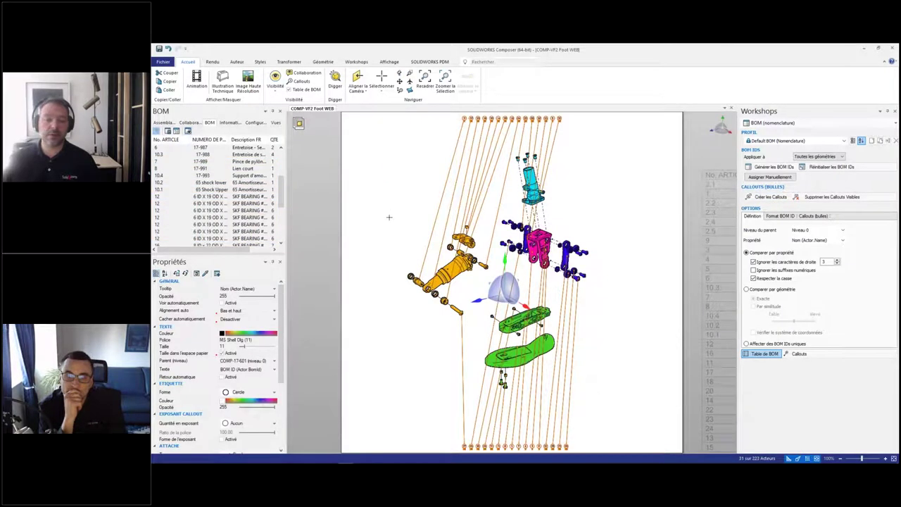
Step: Set the callouts' automatic alignment to Périmétrique and apply the 1-Bulle Orange style to all of them
left_click(246, 310)
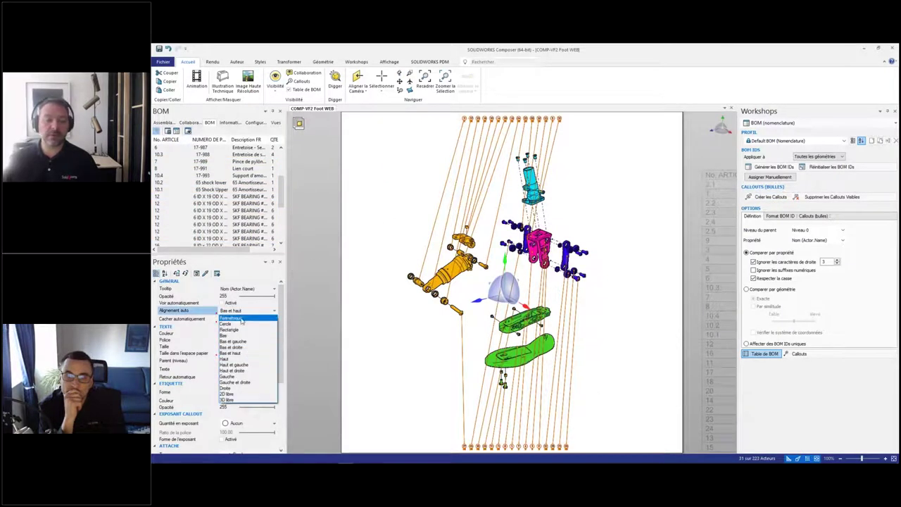
left_click(242, 319)
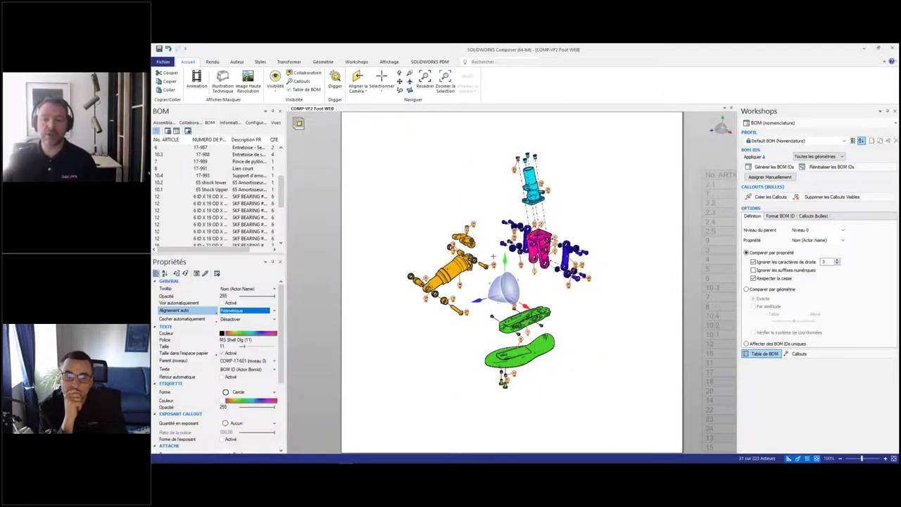
scroll(492, 259, "up", 2)
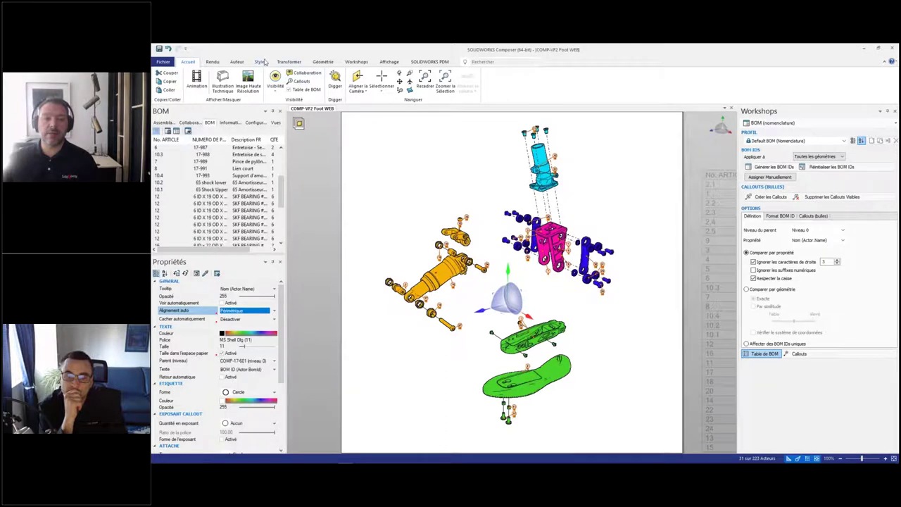
left_click(261, 62)
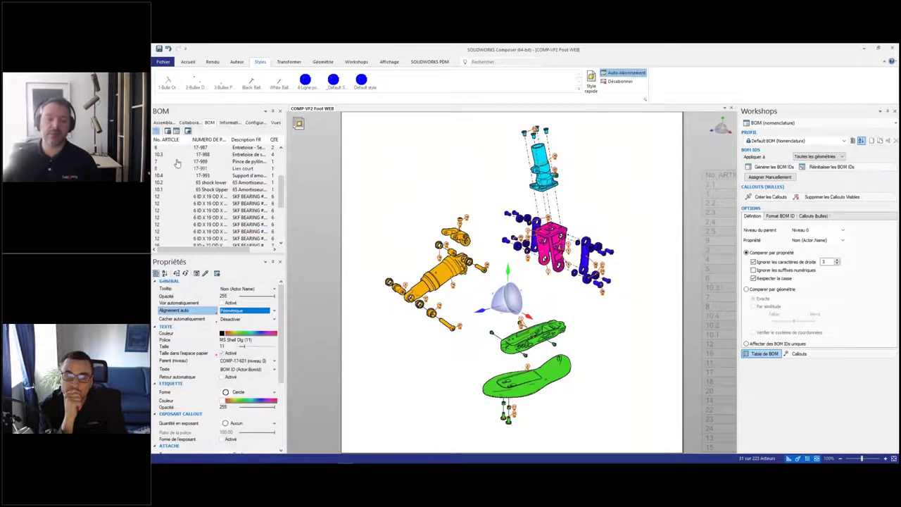
left_click(167, 85)
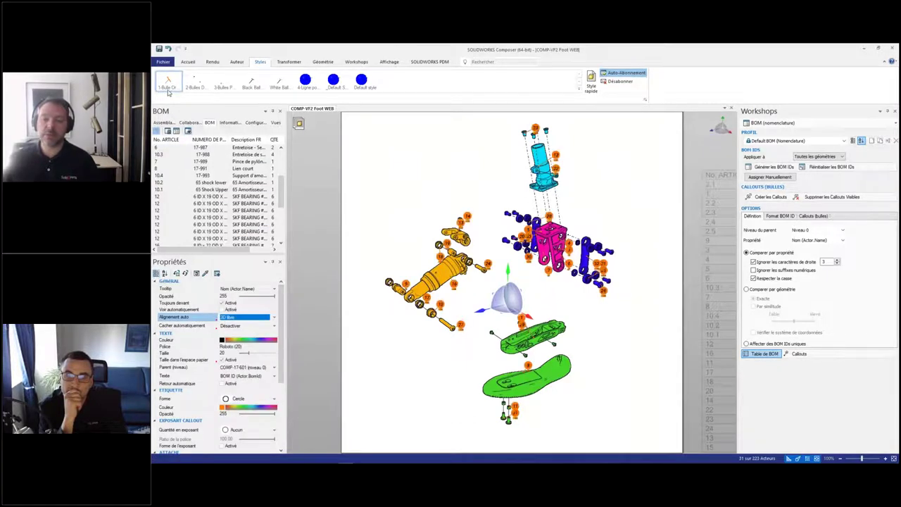
left_click(388, 234)
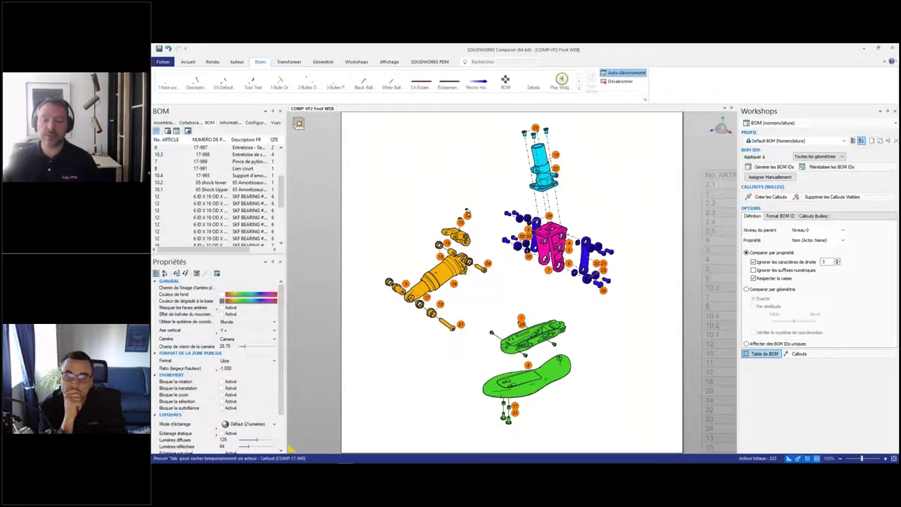
Step: Reposition the callouts of the small stop and the short link above the orange shock so they stand clear of the parts
left_click(466, 211)
left_click(420, 213)
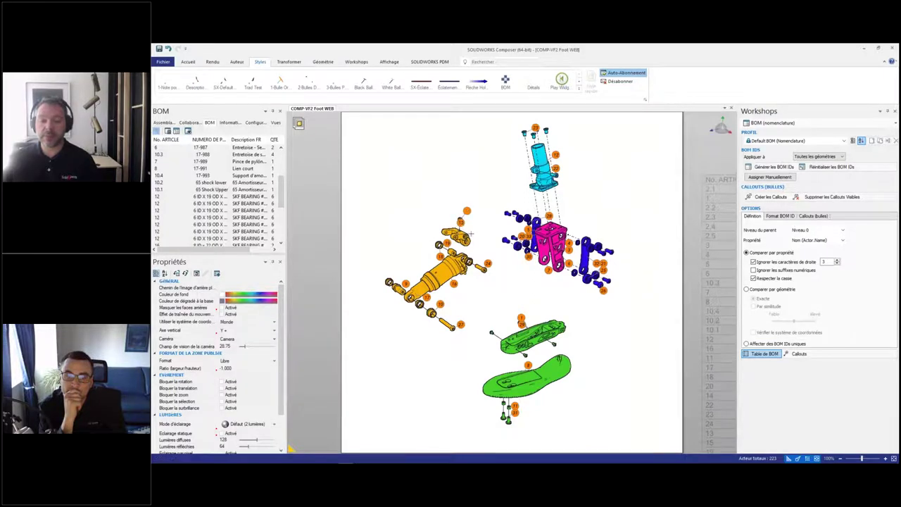
scroll(459, 211, "up", 5)
left_click(449, 198)
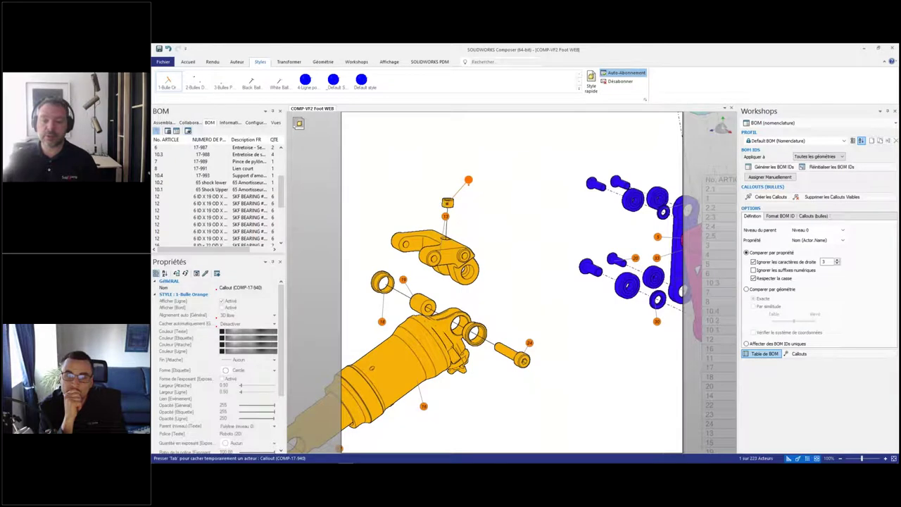
left_click_drag(445, 213, 422, 208)
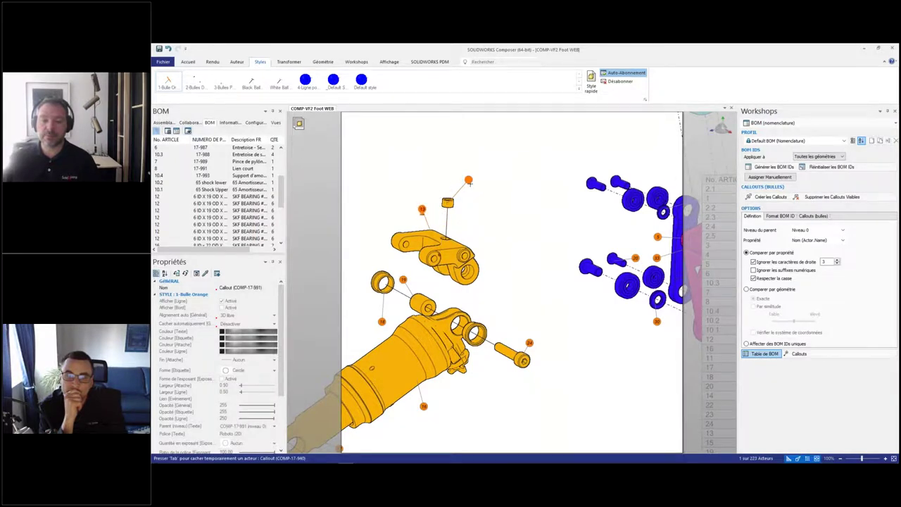
Step: Delete the blank callout of the small stop above the short link and recreate it with the 1-Bulle Orange style
key("Delete")
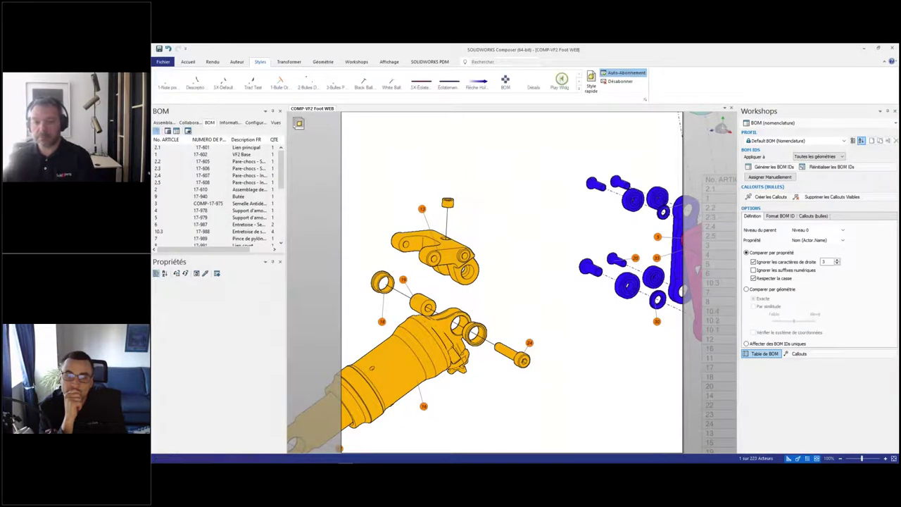
left_click(771, 197)
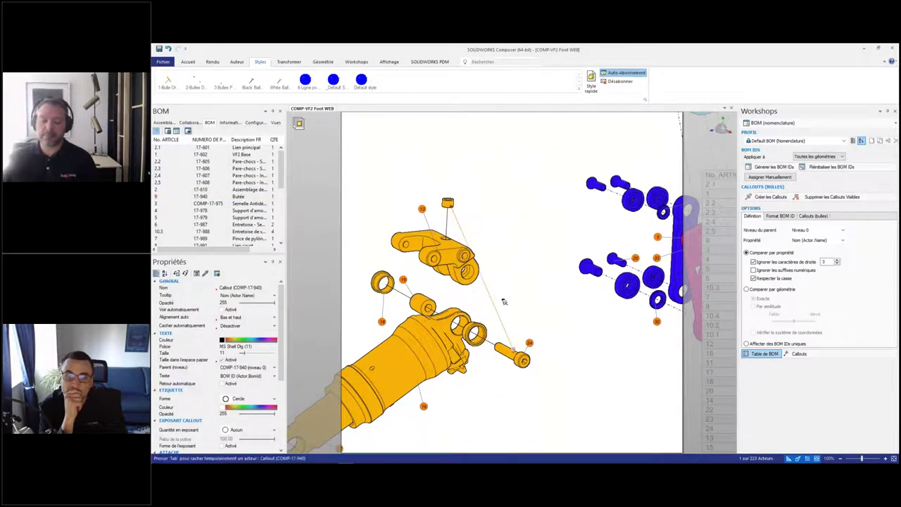
left_click(169, 84)
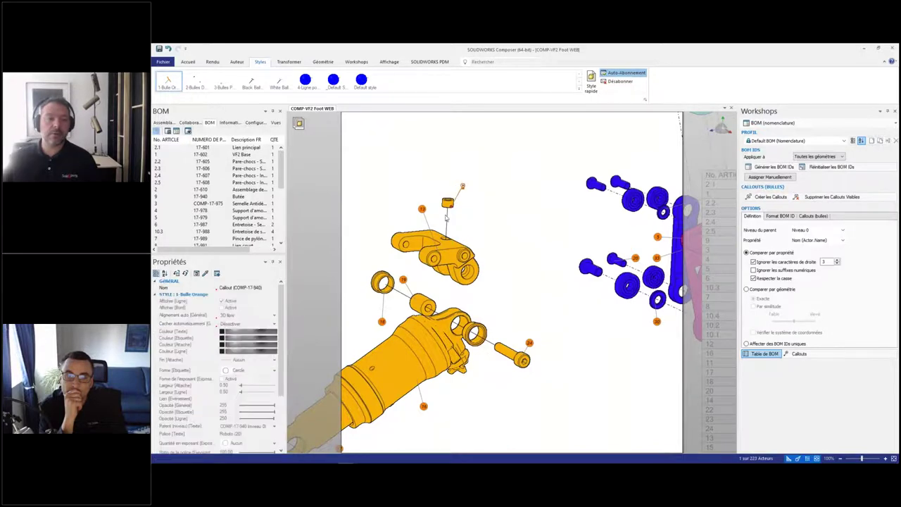
left_click(493, 276)
Step: Spread the overlapping callouts around the exploded parts so they are readable, and show the saved views
scroll(493, 275, "down", 5)
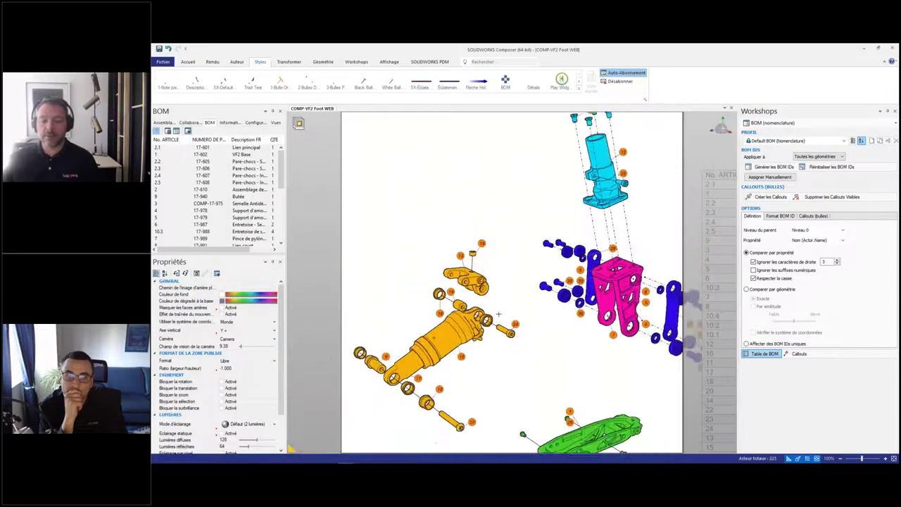
middle_click_drag(520, 317, 494, 290)
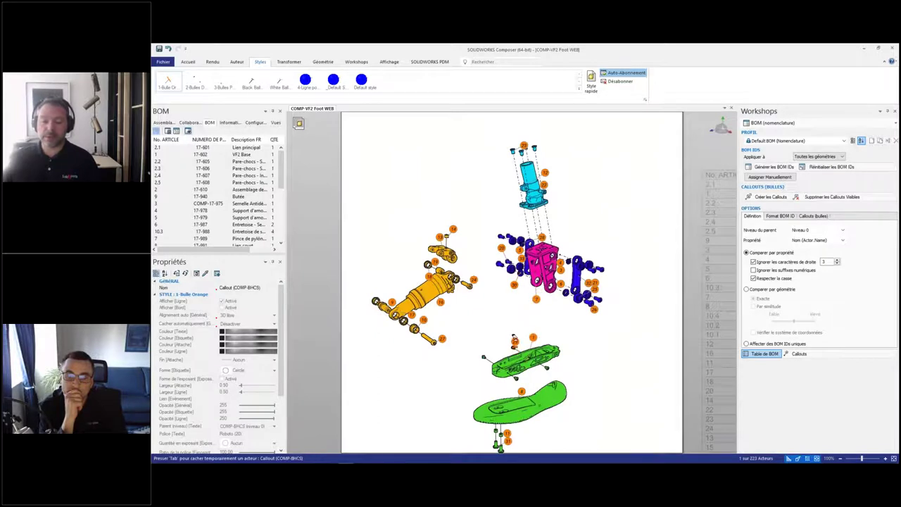
mouse_move(584, 309)
middle_mouse_down()
mouse_move(585, 287)
mouse_move(583, 297)
middle_mouse_up()
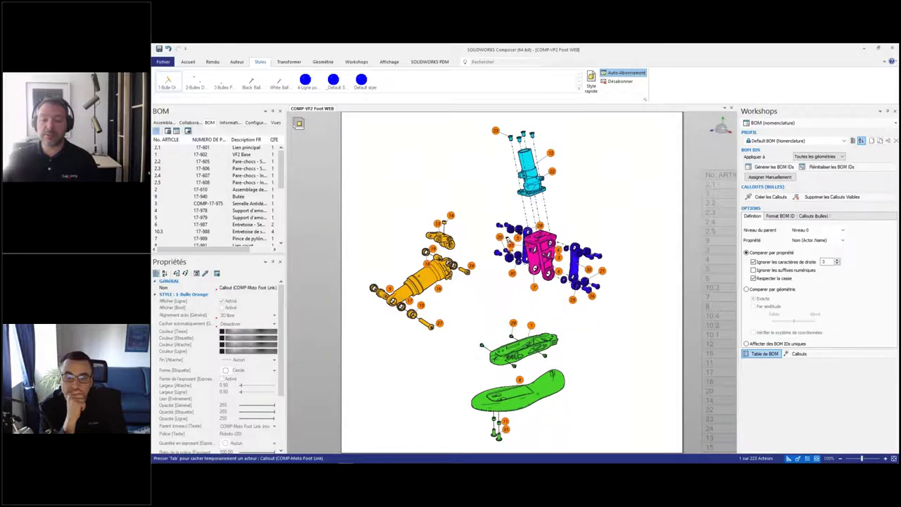
key("Escape")
left_click(277, 123)
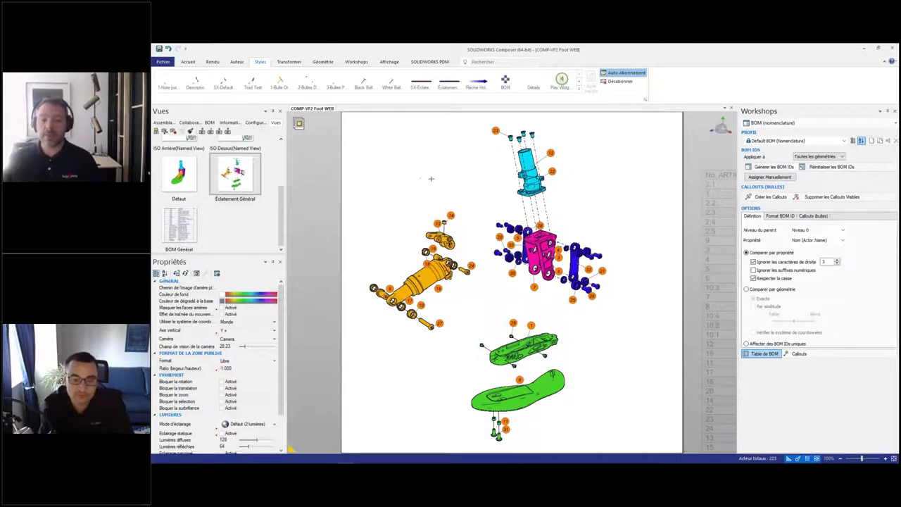
Step: Isolate the cyan pylon clamp with its screws, path lines and callouts, hiding all other actors
left_click_drag(484, 122, 582, 207)
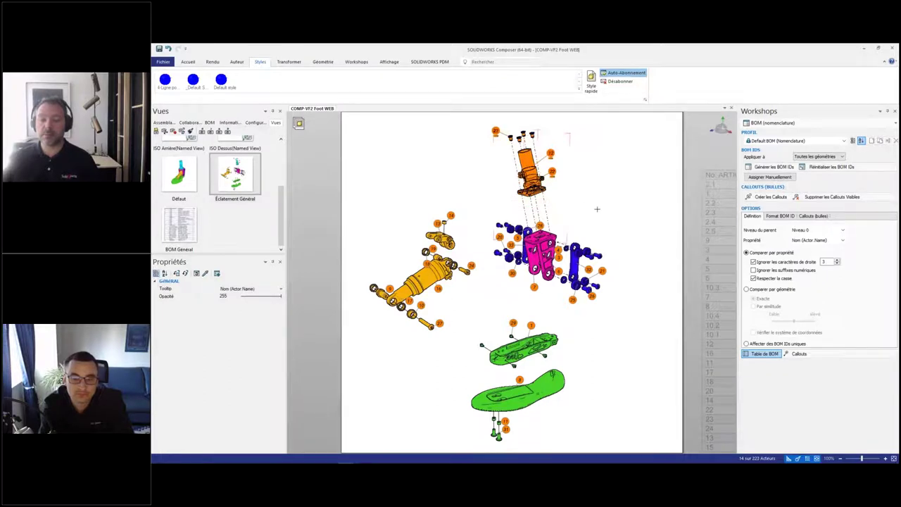
left_click(187, 62)
left_click(275, 86)
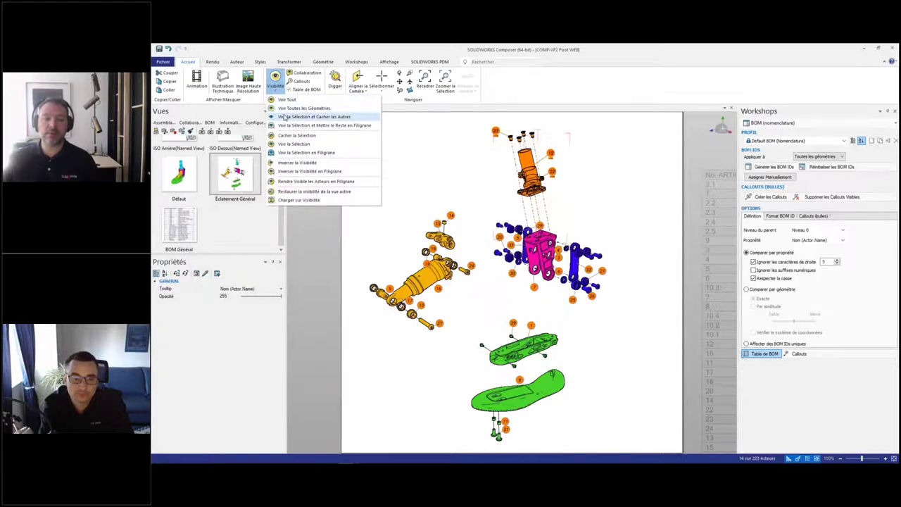
left_click(285, 117)
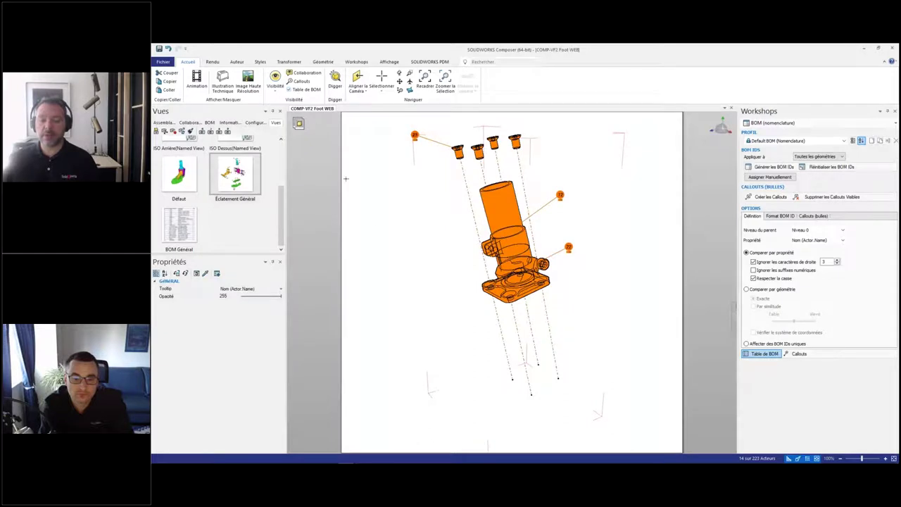
Step: Bring the BOM table back onto the page and fit it below the isolated clamp
left_click_drag(730, 308, 398, 268)
left_click_drag(357, 119, 350, 341)
left_click_drag(404, 376, 388, 377)
left_click(432, 323)
middle_click_drag(433, 324, 430, 292)
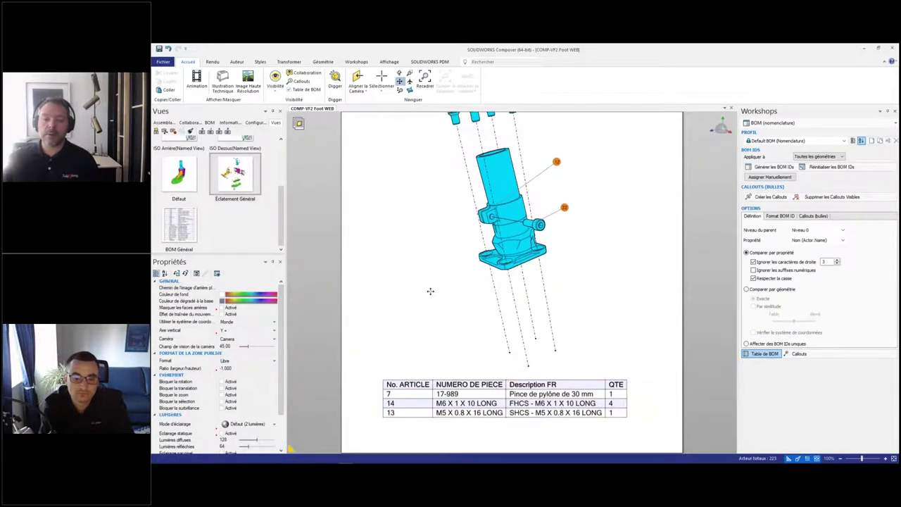
Step: Convert the four associative path lines below the clamp into free paths
left_click_drag(508, 327, 576, 350)
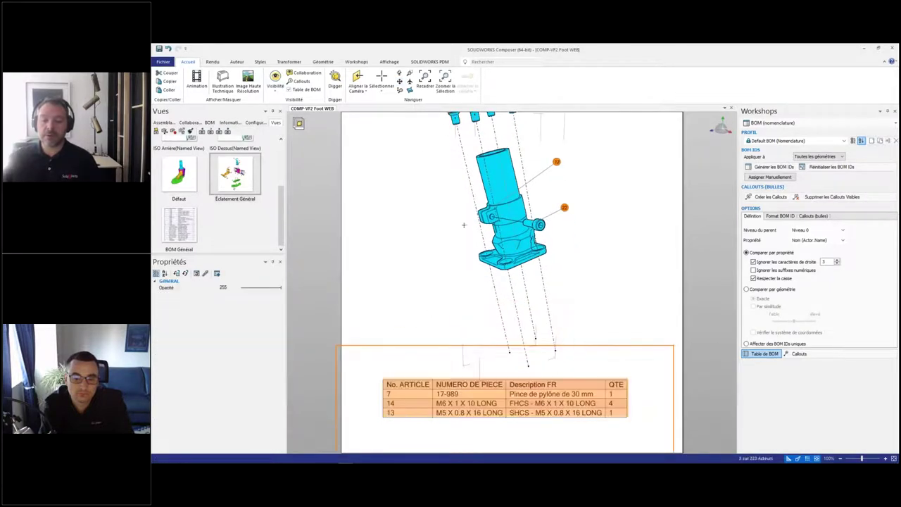
left_click_drag(472, 297, 571, 322)
middle_click_drag(460, 298, 454, 256)
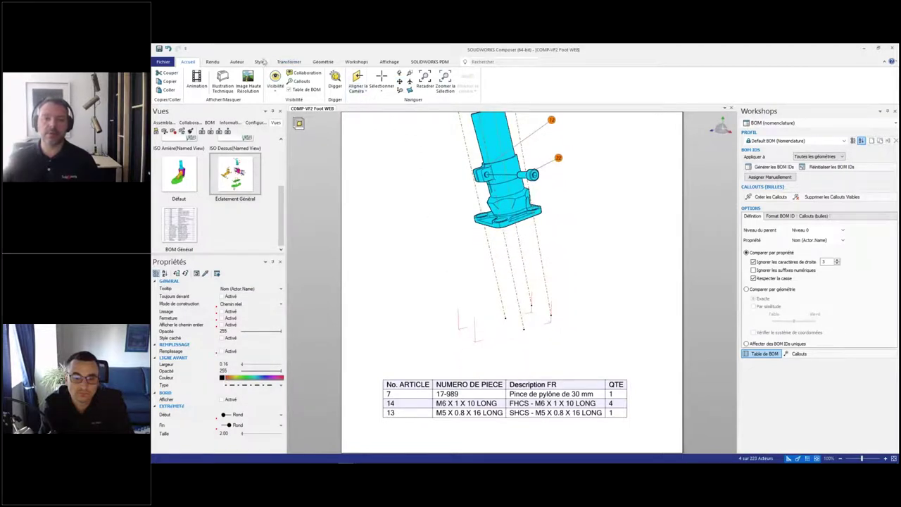
left_click(239, 62)
left_click(372, 81)
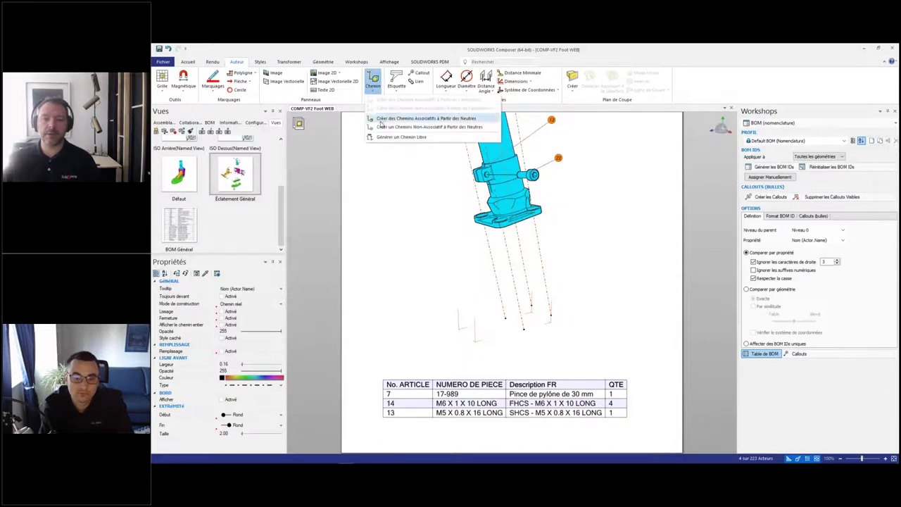
left_click(401, 137)
Step: Shorten the four free path lines so they end at the clamp's base plate, and recentre the clamp above the table
left_click_drag(506, 318, 480, 221, "alt")
left_click_drag(523, 329, 495, 225, "alt")
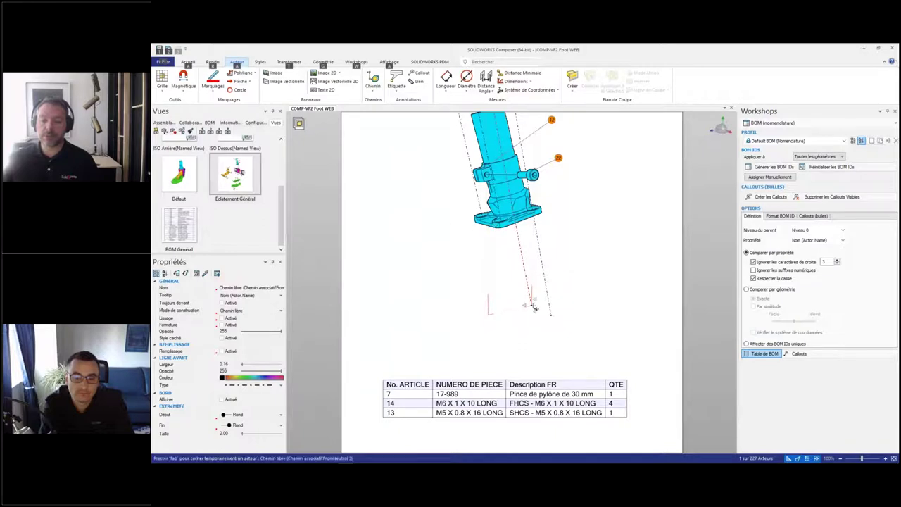
left_click_drag(552, 317, 526, 212, "alt")
middle_click_drag(579, 209, 586, 254)
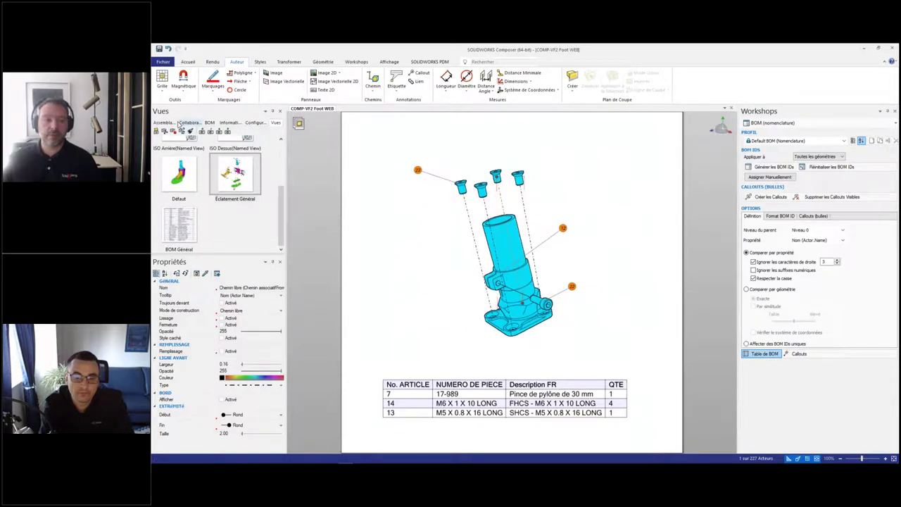
Step: Save the clamp with its BOM table as a new view named BOM Clamp
left_click(157, 131)
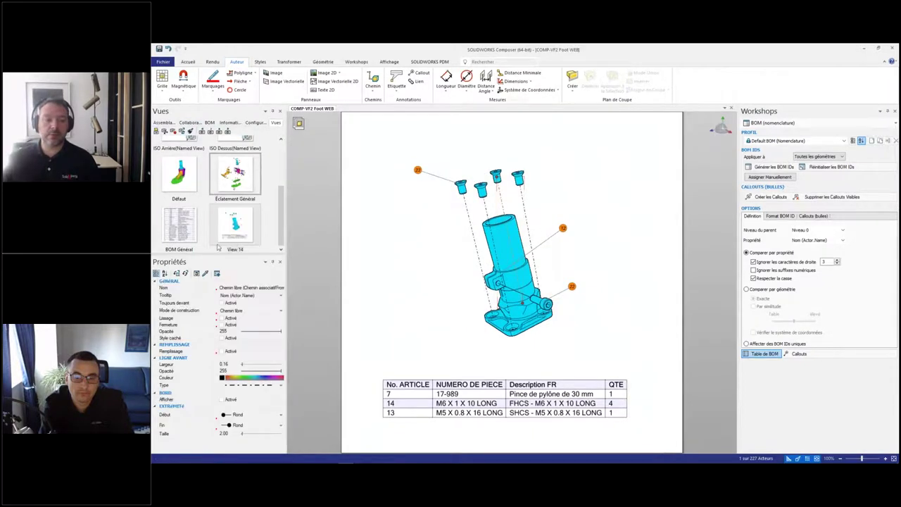
double_click(235, 250)
type("BOM Clampo")
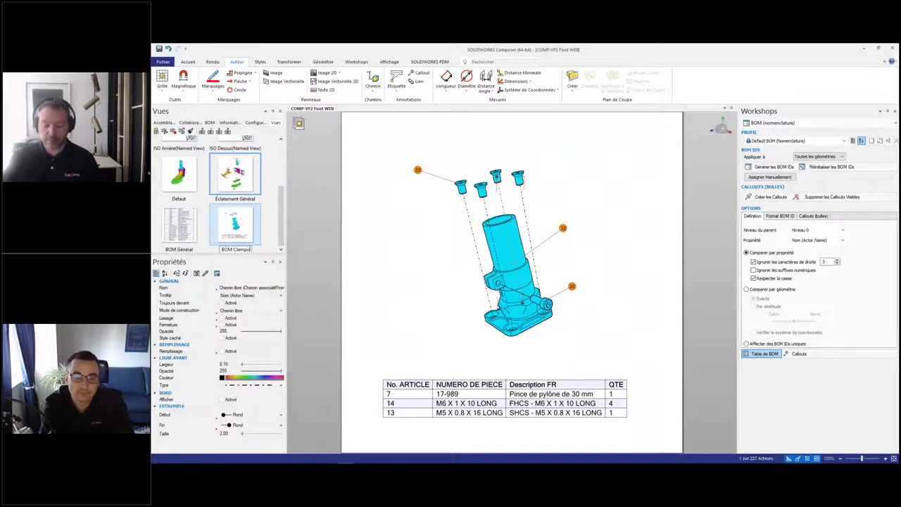
key("Return")
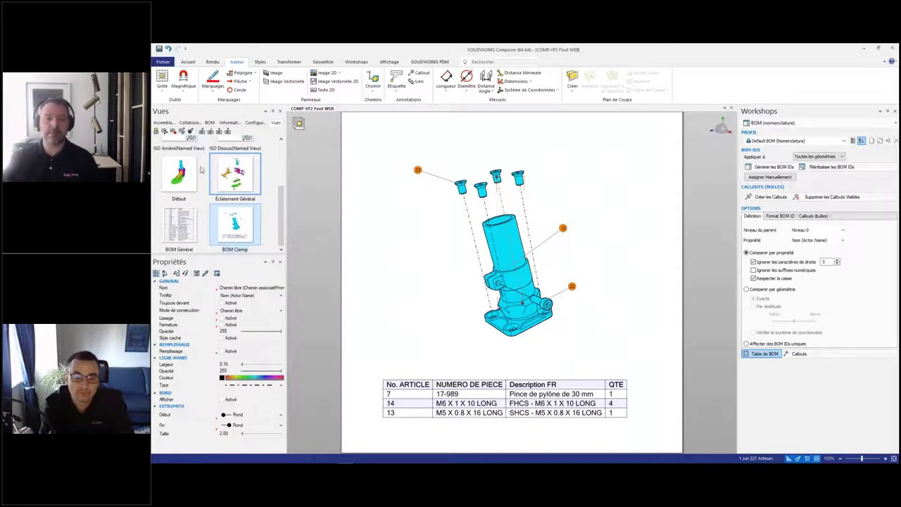
Step: Restore the Éclatement Général view and isolate the orange shock sub-assembly with its callouts, hiding everything else
left_click(239, 174)
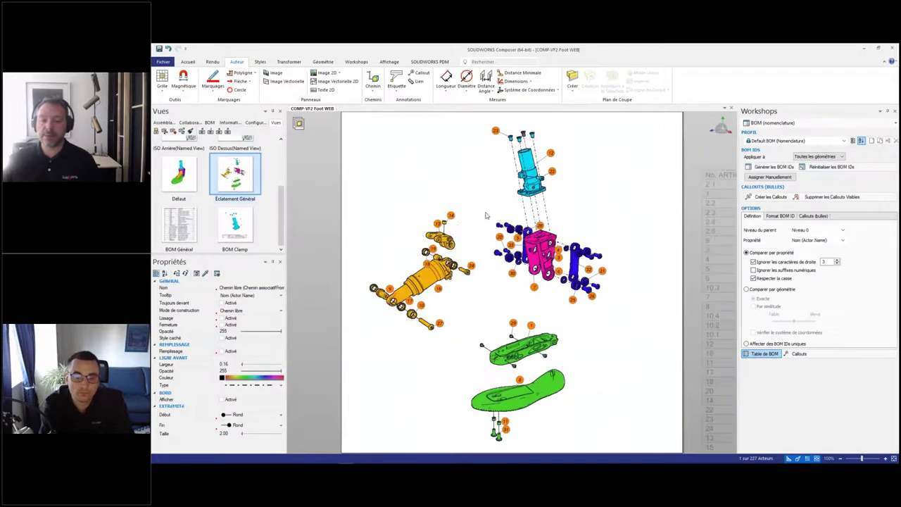
left_click_drag(358, 192, 485, 341)
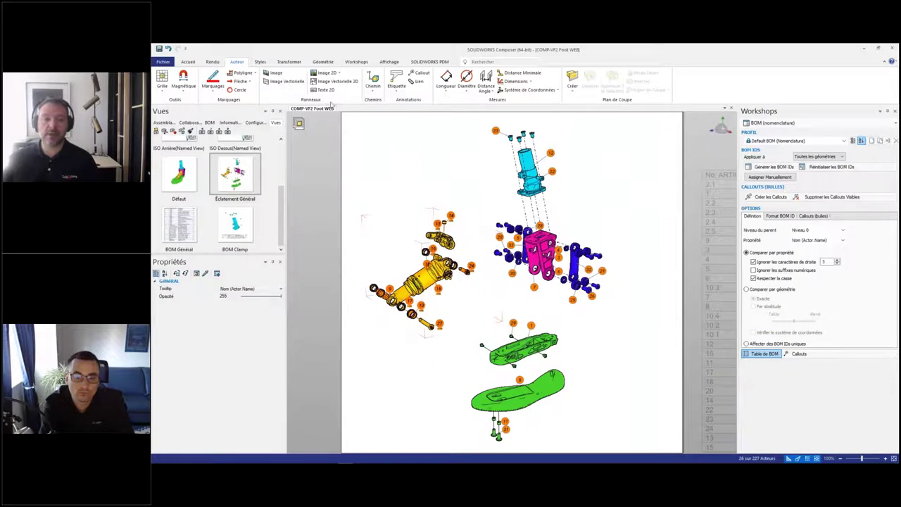
left_click(197, 64)
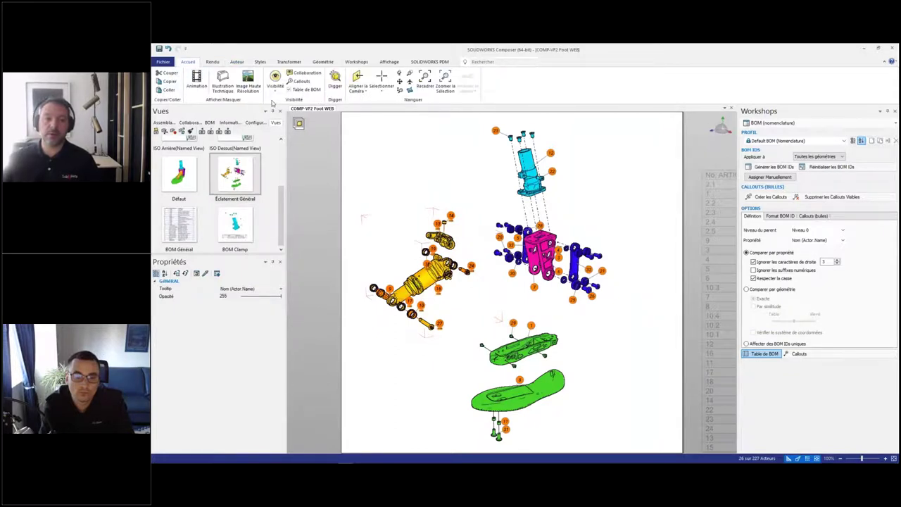
left_click(276, 90)
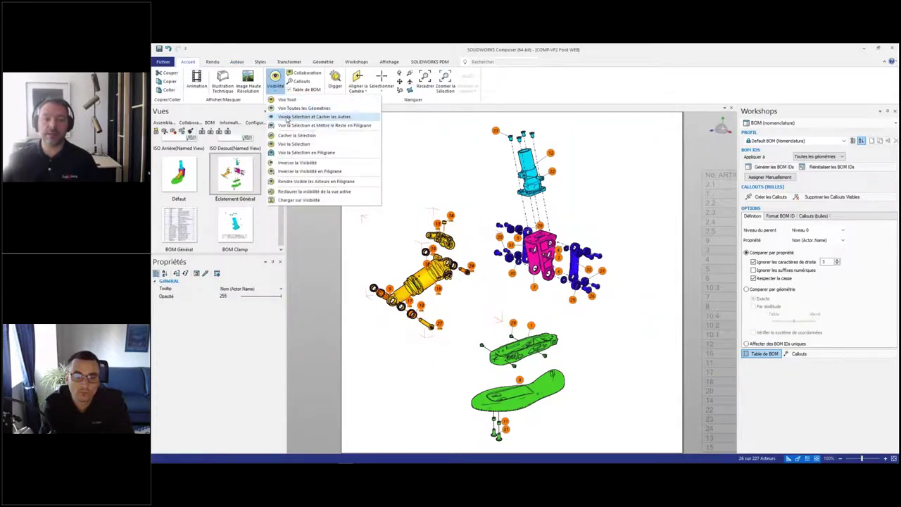
left_click(287, 118)
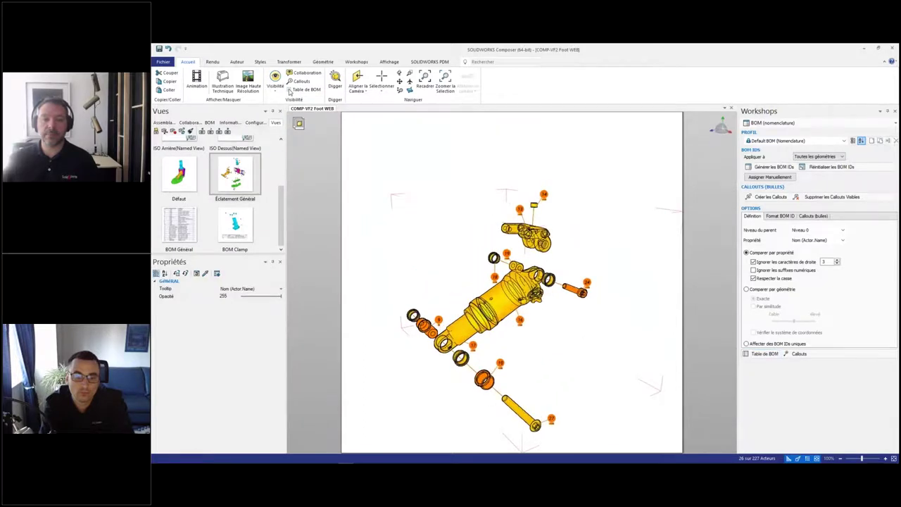
Step: Bring the BOM table back onto the page, fit it below the isolated shock, and shift the shock clear of the table
left_click(289, 90)
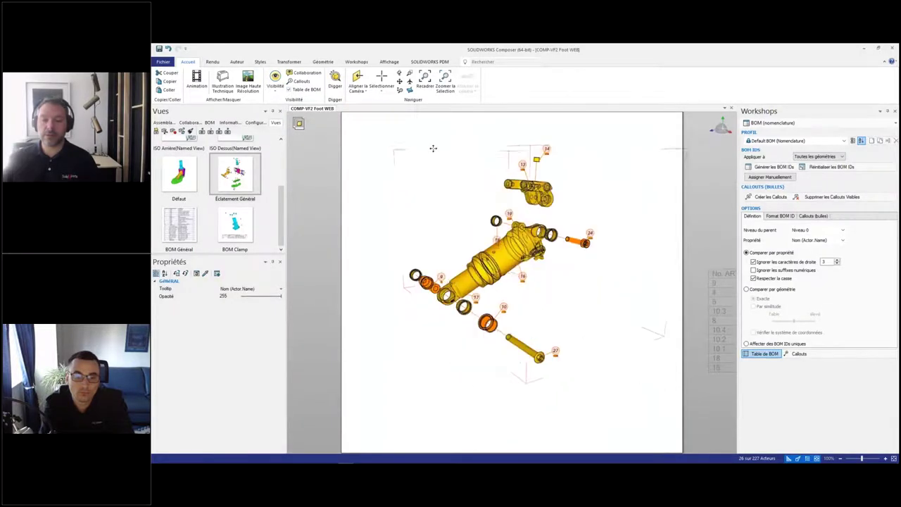
left_click(696, 290)
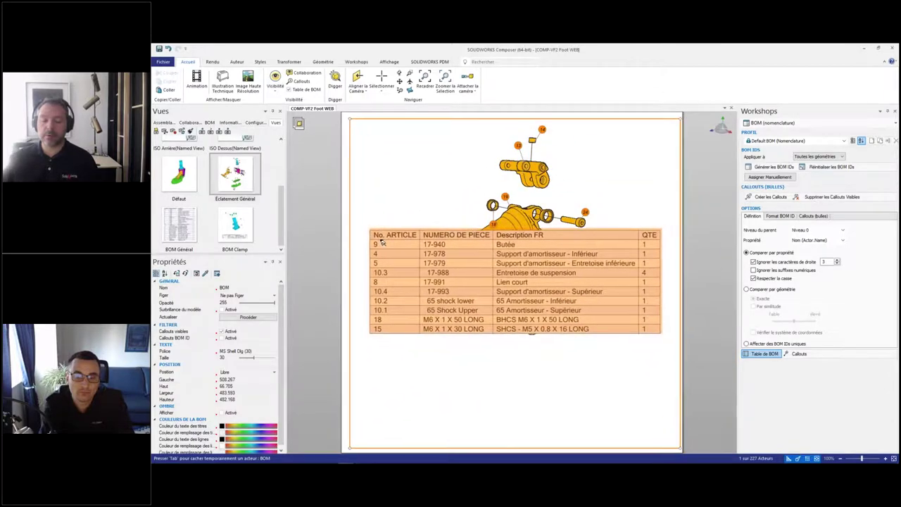
left_click_drag(348, 117, 348, 327)
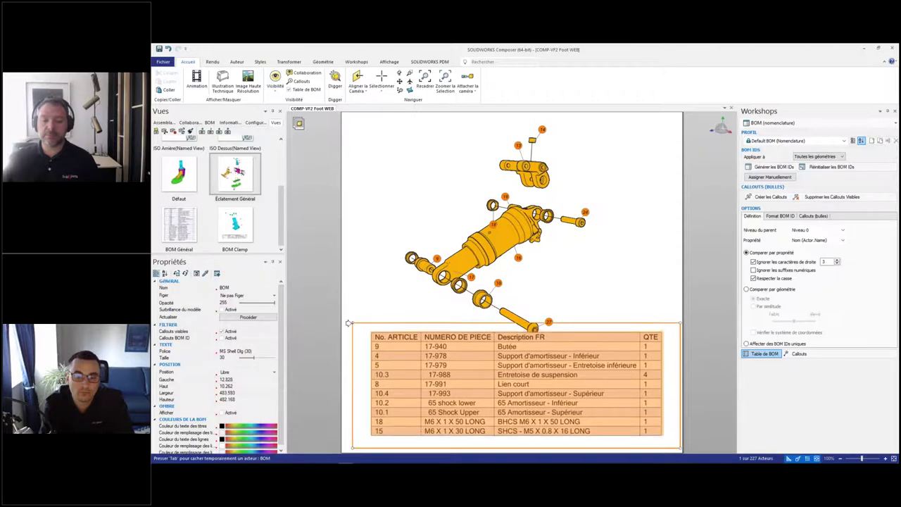
middle_click_drag(397, 293, 398, 281)
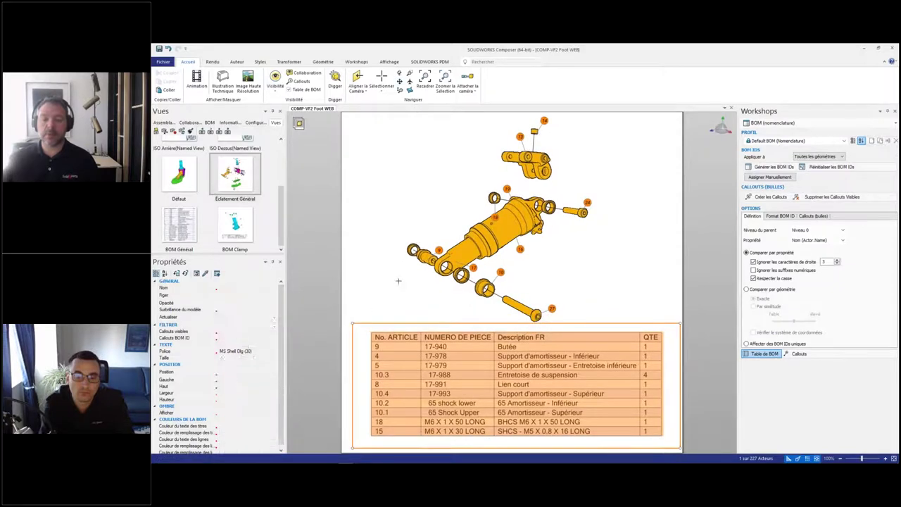
left_click(398, 282)
Step: Save the shock with its BOM table as a new view named BOM Shock
left_click(157, 132)
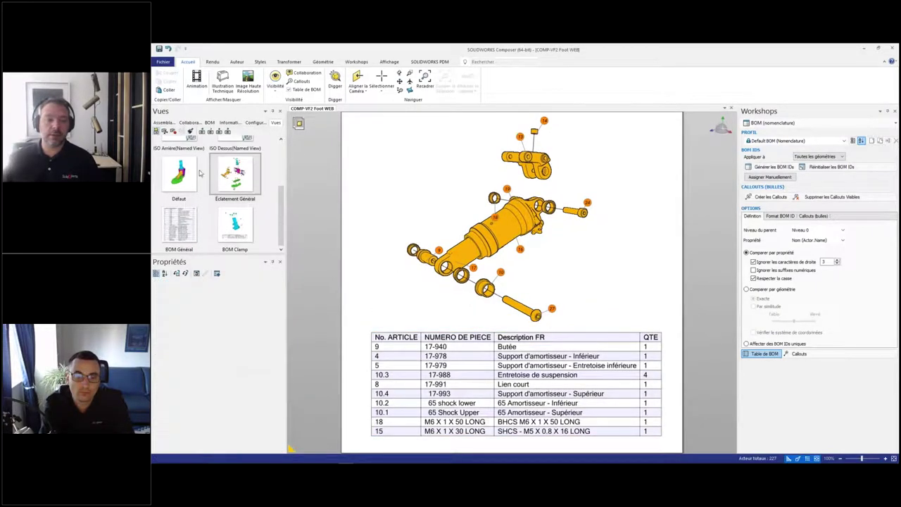
left_click(186, 251)
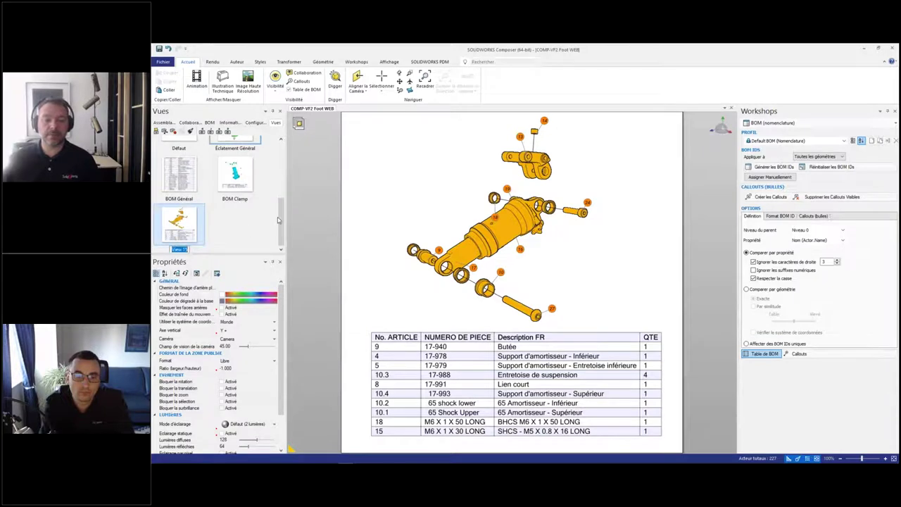
type("BOM")
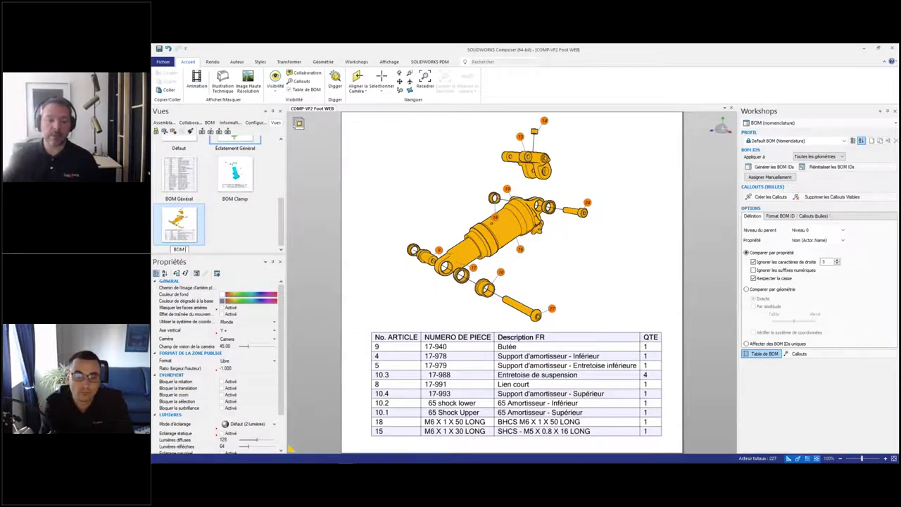
type(" Shock")
key("Return")
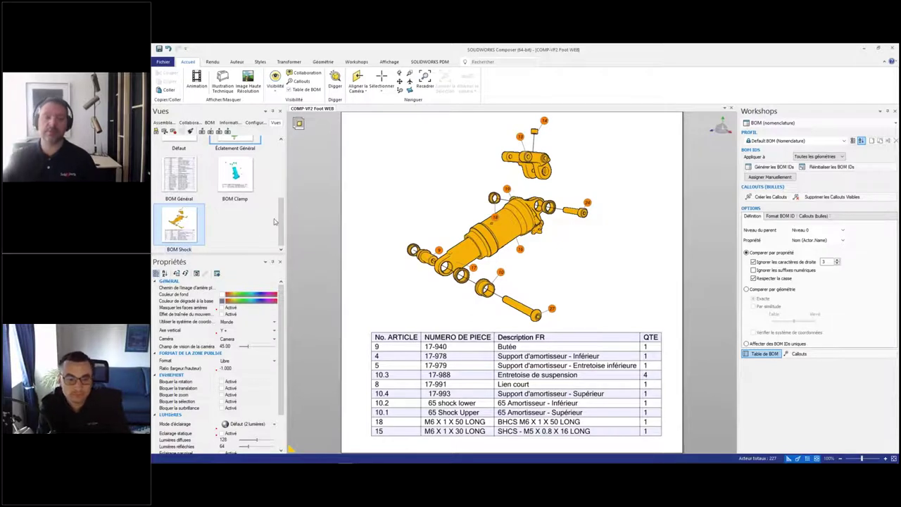
Step: Restore the Éclatement Général view and isolate the green foot sub-assembly with its callouts, hiding everything else
scroll(274, 222, "up", 2)
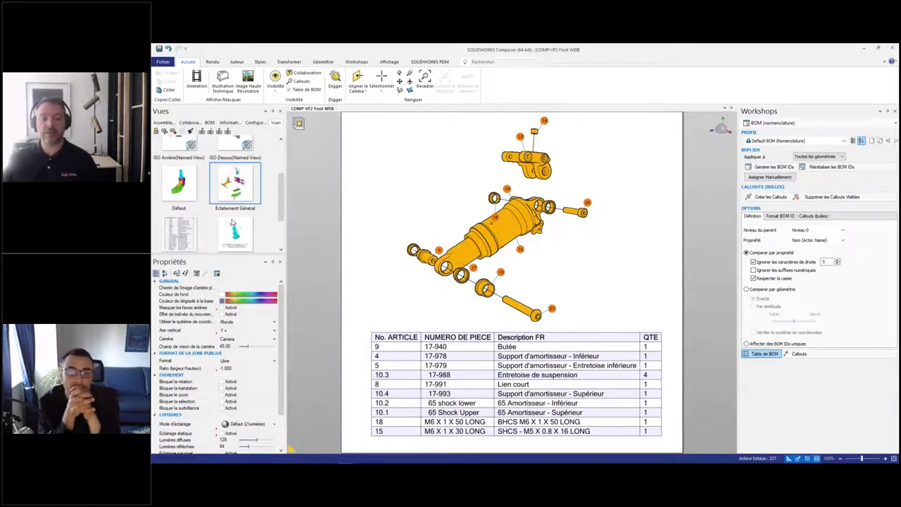
left_click(226, 185)
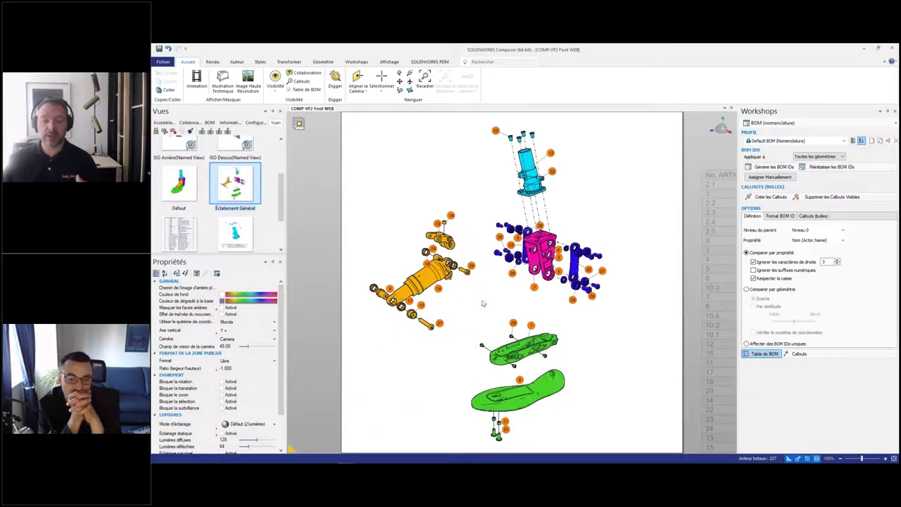
left_click_drag(463, 315, 584, 439)
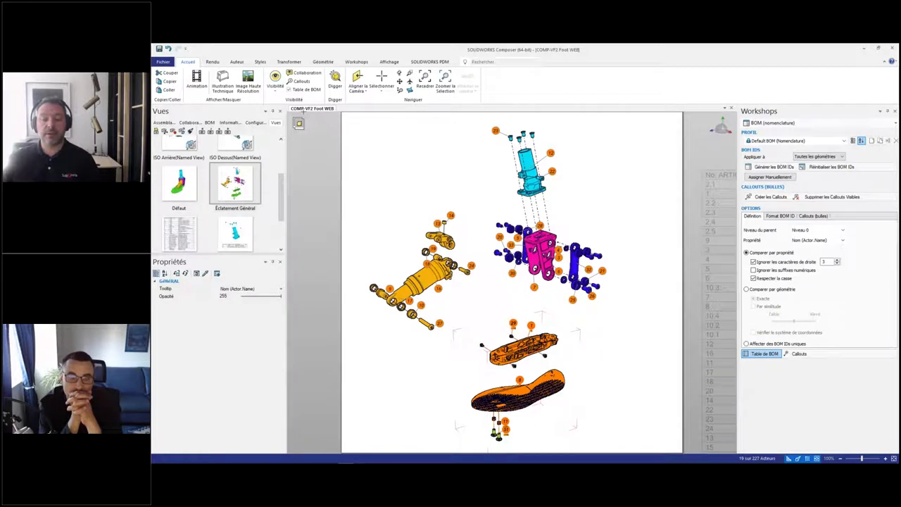
left_click(275, 81)
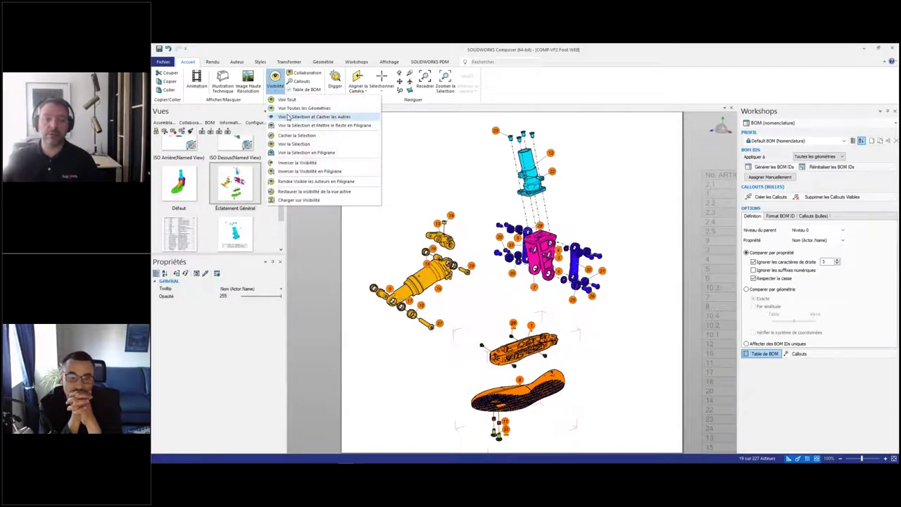
left_click(288, 116)
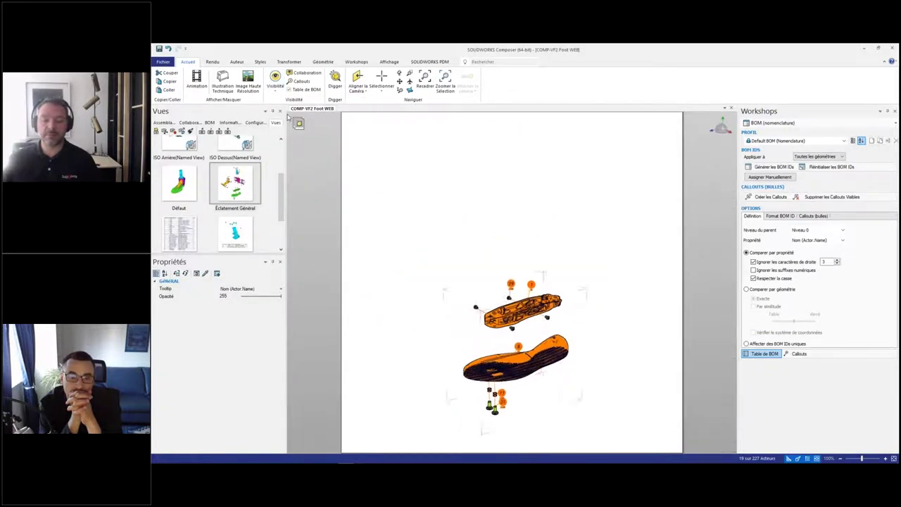
Step: Move the BOM table onto the page, shrink its frame to fit below the foot, and shift the foot above it
left_click(763, 354)
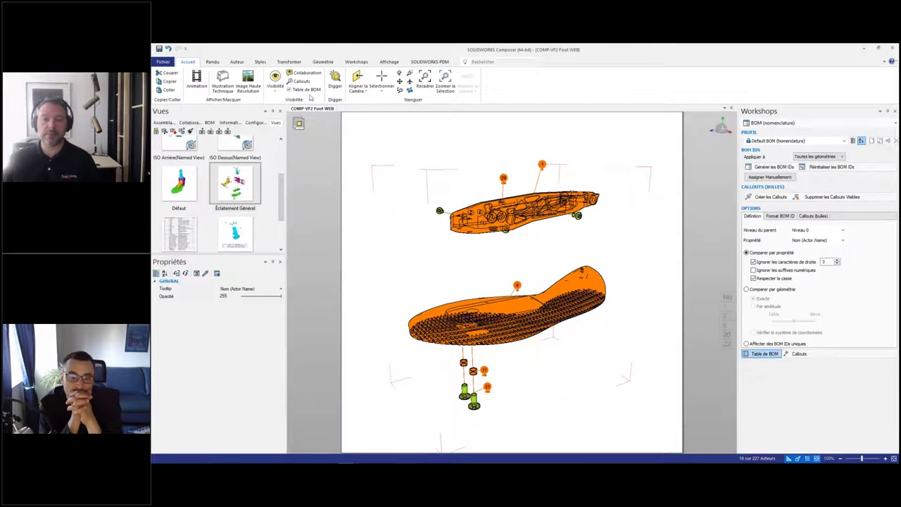
left_click_drag(725, 276, 385, 240)
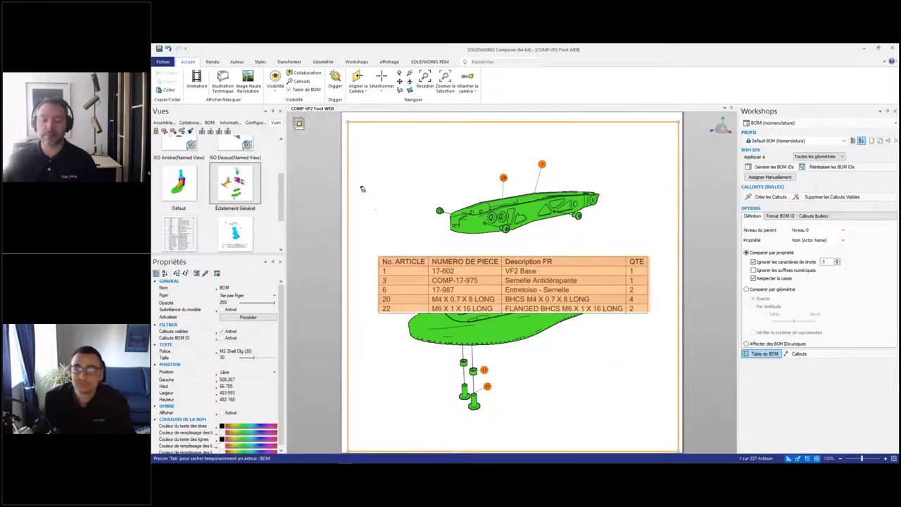
left_click_drag(347, 119, 340, 379)
right_click_drag(369, 331, 378, 311)
middle_click_drag(378, 311, 383, 286)
left_click(378, 242)
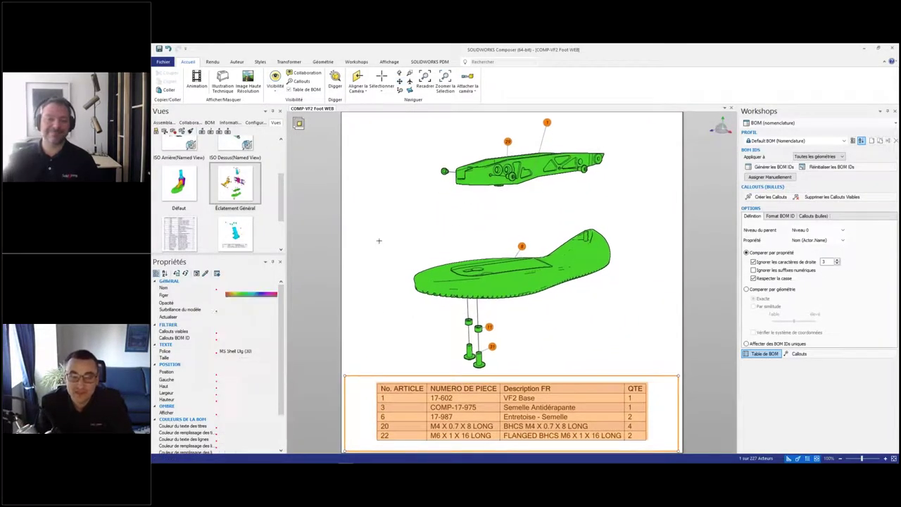
Step: Save the foot as a new view named BOM Foot, tilt and recentre the model to show its upper faces, and update the view
left_click(157, 131)
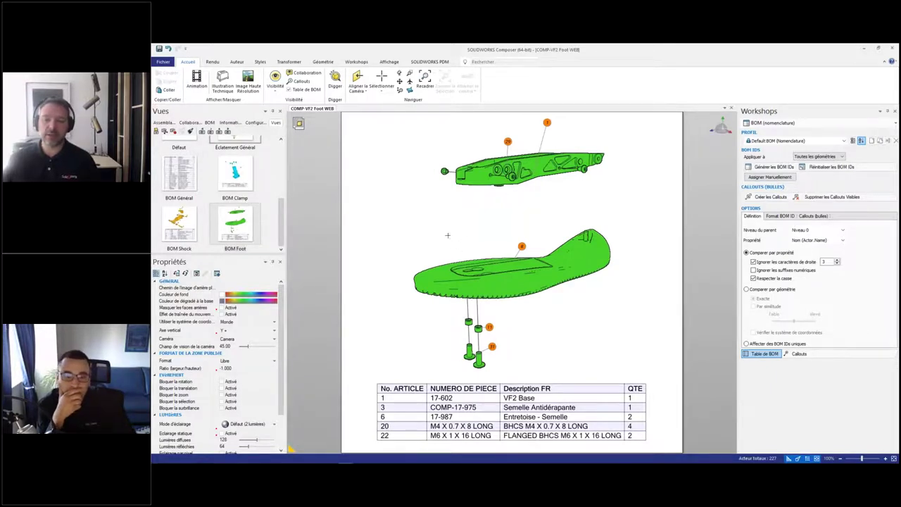
middle_click_drag(539, 223, 544, 239)
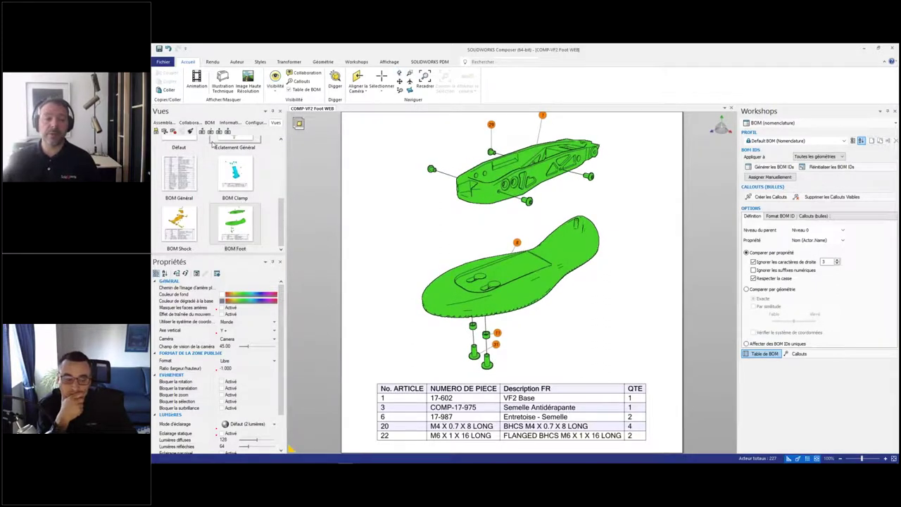
left_click(171, 132)
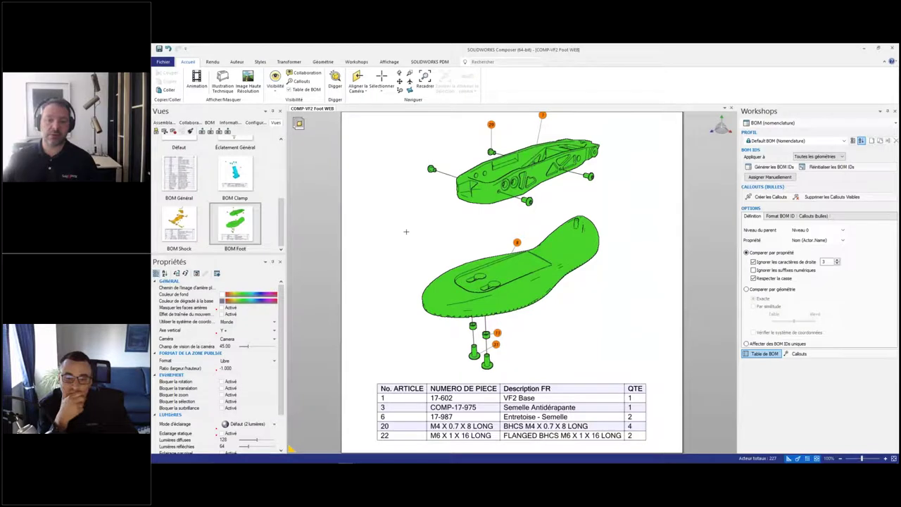
middle_click_drag(396, 196, 394, 202)
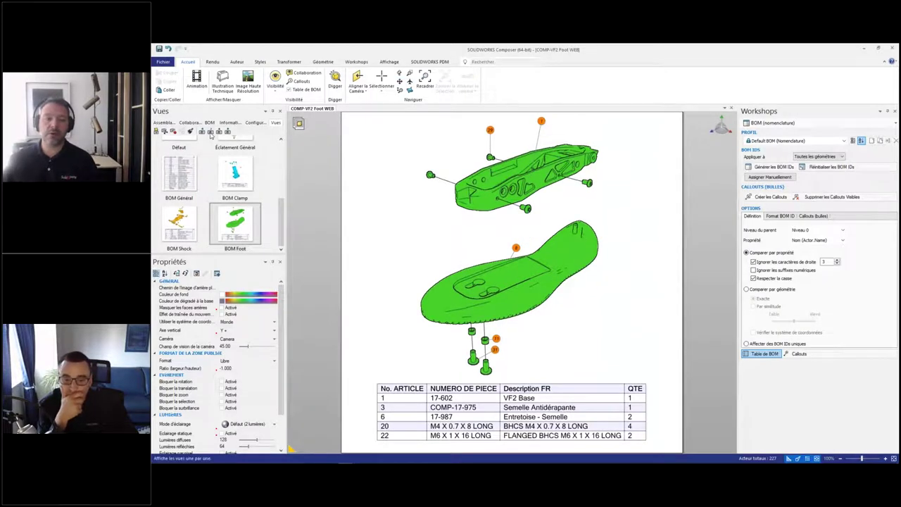
left_click(174, 131)
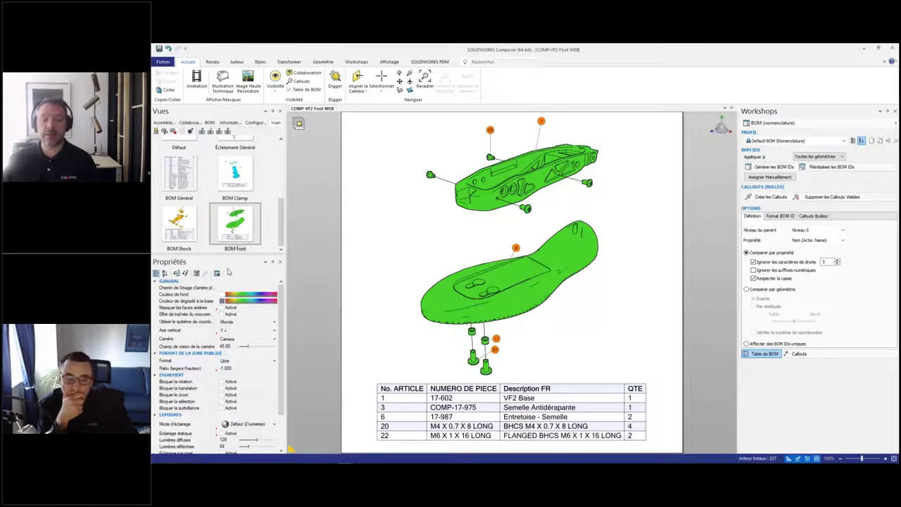
Step: Open the BOM Shock view and hide its BOM table
left_click(185, 224)
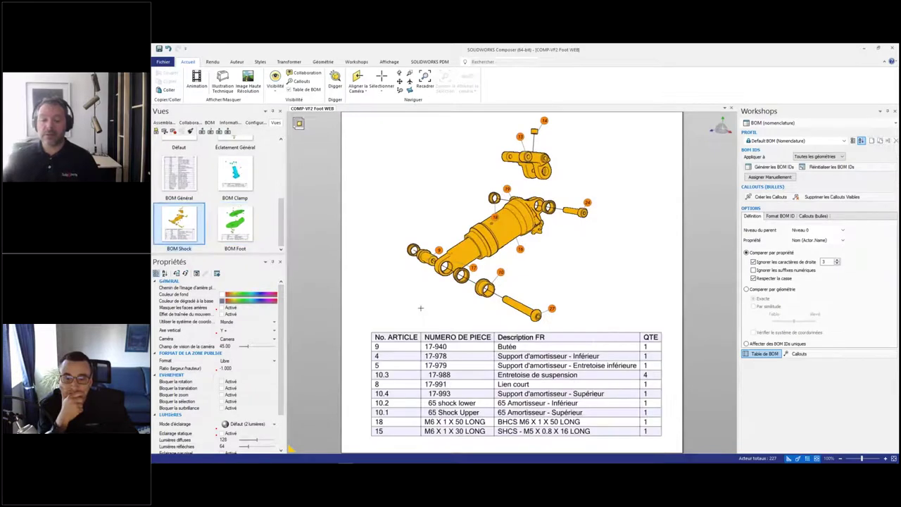
left_click(427, 359)
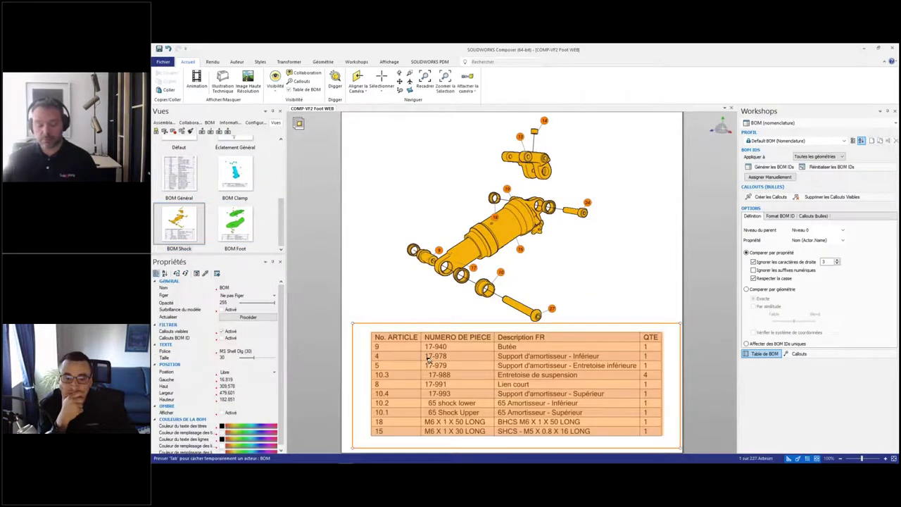
key("h")
left_click(424, 301)
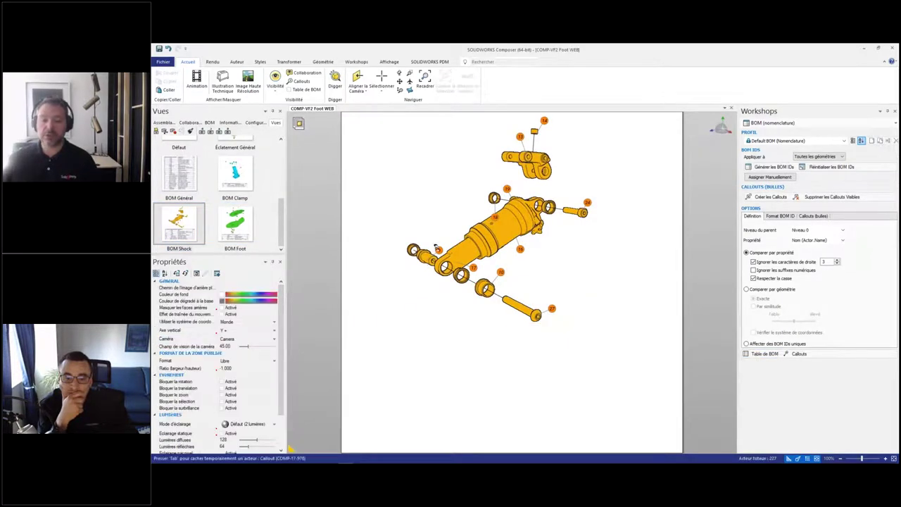
Step: Select all the numbered callouts around the shock and hide them
left_click(438, 251)
left_click(500, 269)
left_click(520, 247, "ctrl")
left_click(551, 308, "ctrl")
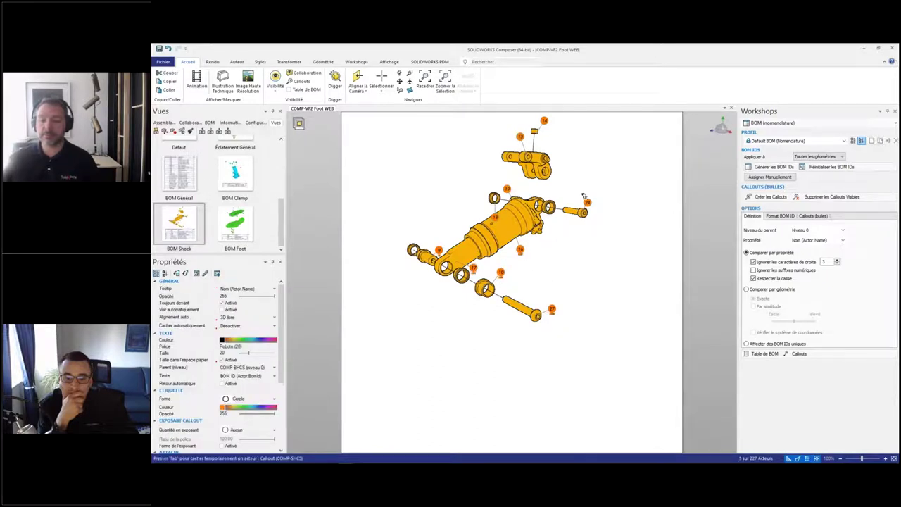
left_click(494, 214, "ctrl")
left_click(519, 134, "ctrl")
left_click(544, 119, "ctrl")
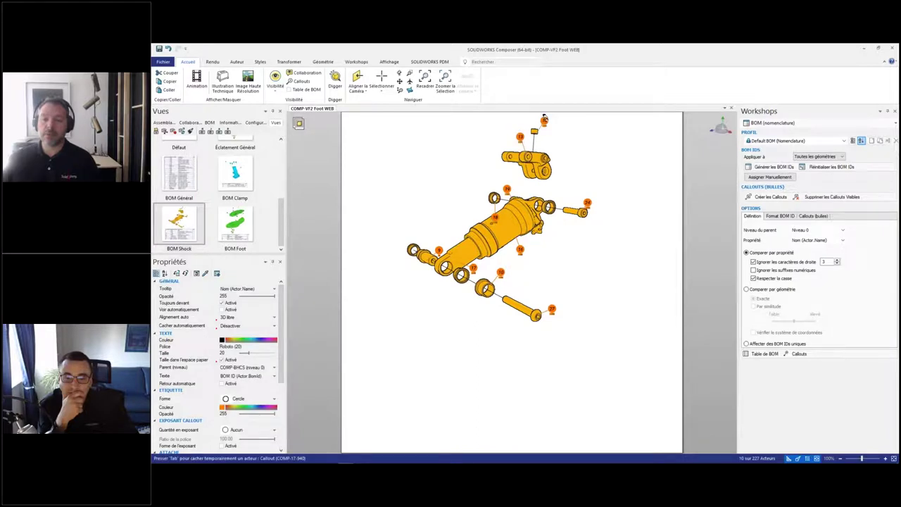
left_click(602, 158)
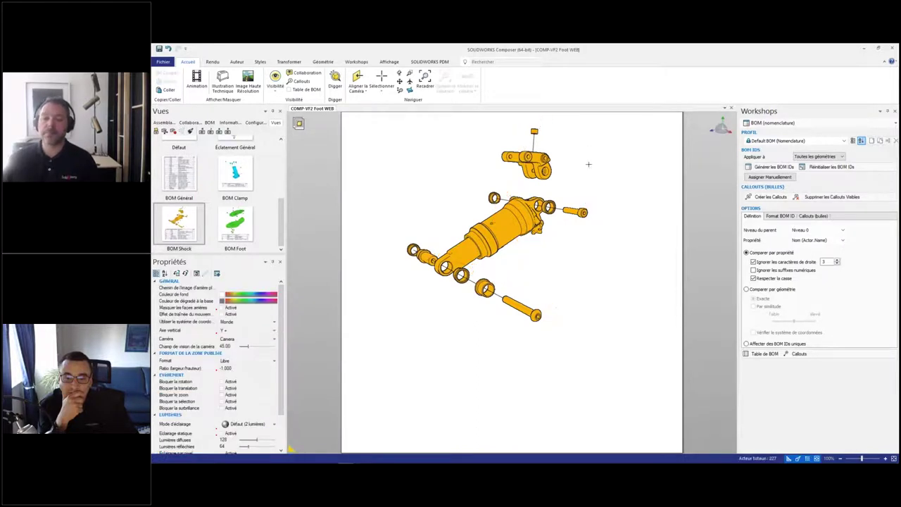
Step: Reposition and enlarge the exploded shock on the page, and label the upper bolt and the spacer ring beside it
middle_click_drag(579, 134, 578, 197)
key("space")
left_click(619, 186)
mouse_move(567, 256)
right_mouse_down()
mouse_move(575, 242)
mouse_move(567, 256)
right_mouse_up()
left_click(563, 259)
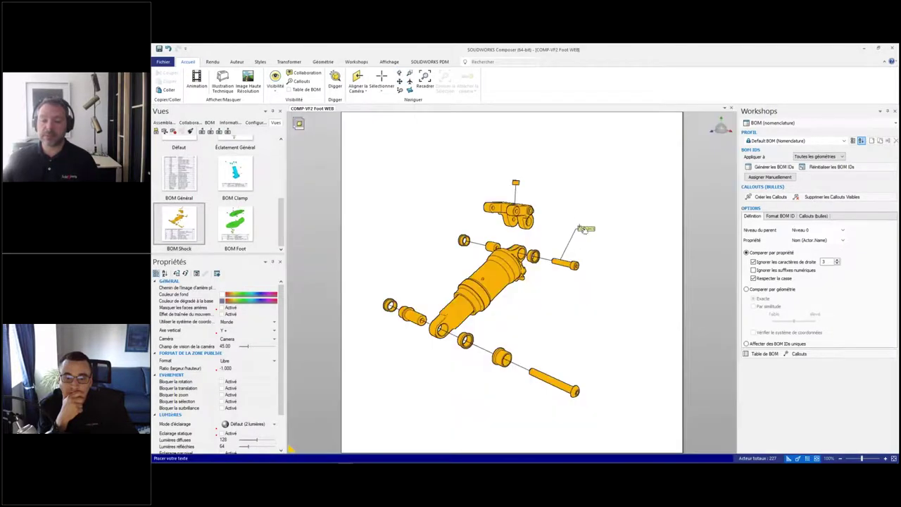
left_click(597, 179)
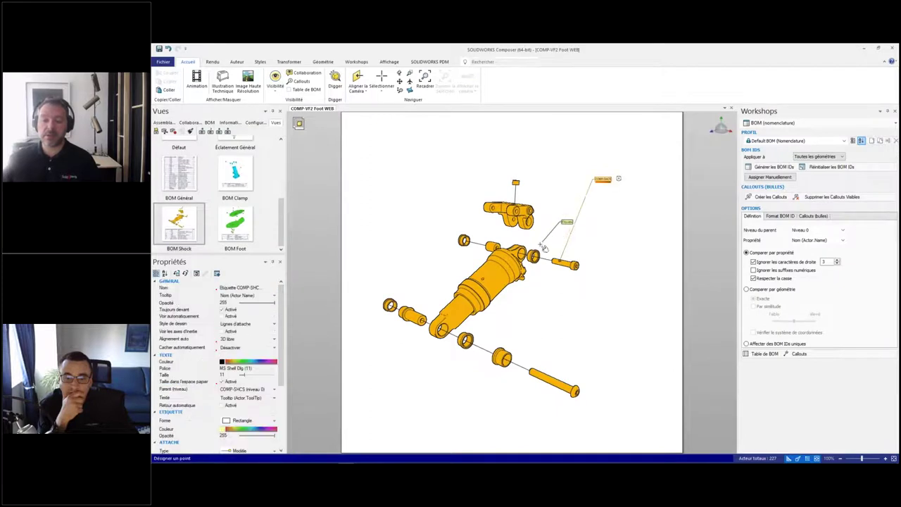
left_click(539, 255)
left_click(572, 162)
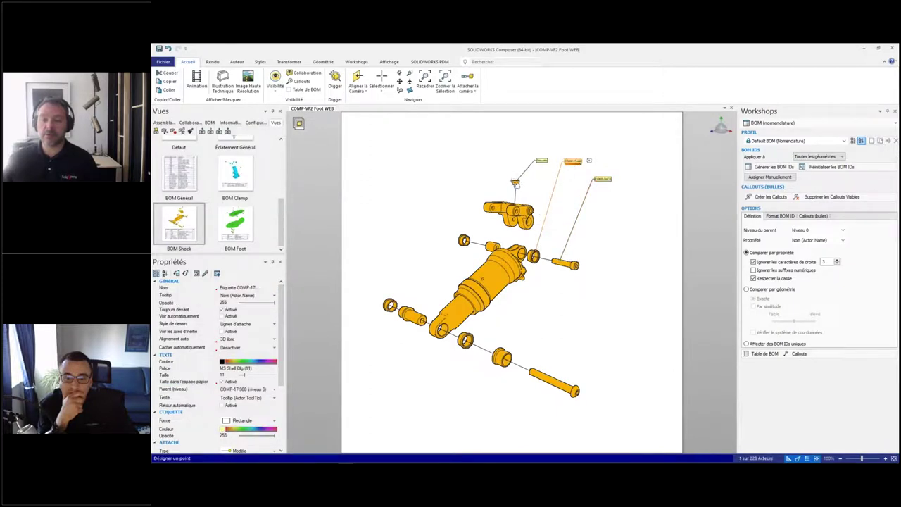
Step: Add labels to the small standoff at the top, the short linkage, the long lower bolt and the flanged lower spacer
left_click(517, 183)
left_click(481, 144)
left_click(487, 206)
left_click(451, 170)
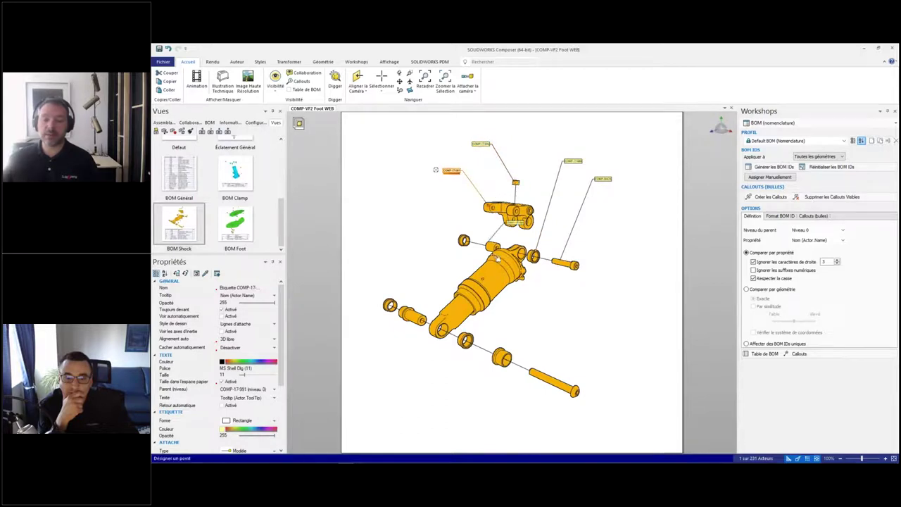
left_click(547, 371)
left_click(587, 344)
left_click(506, 357)
left_click(539, 328)
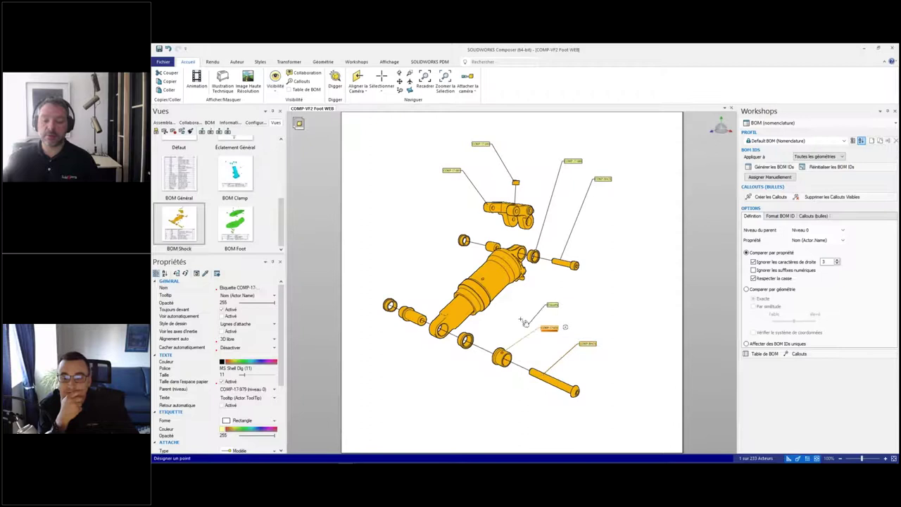
Step: Add labels to the upper and lower shock bodies and to the upper and lower shock mounts
left_click(491, 285)
left_click(404, 237)
left_click(454, 299)
left_click(405, 263)
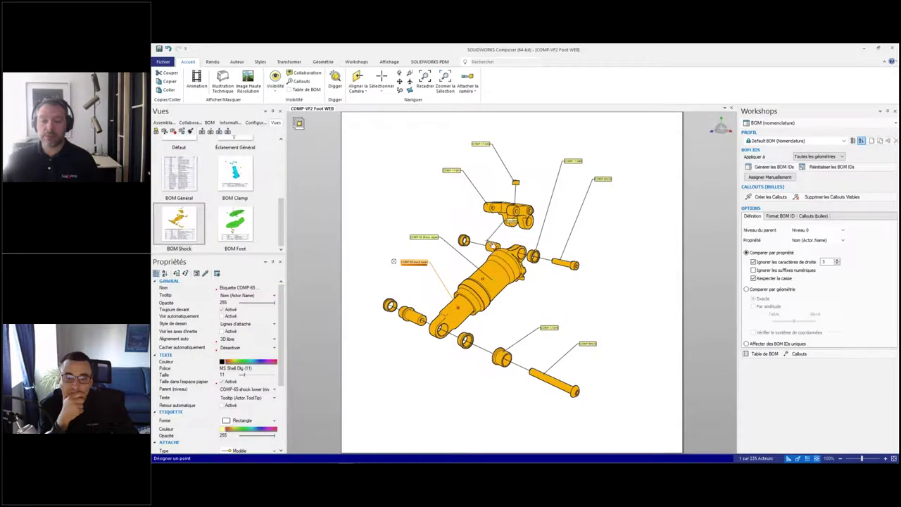
left_click(492, 243)
left_click(425, 201)
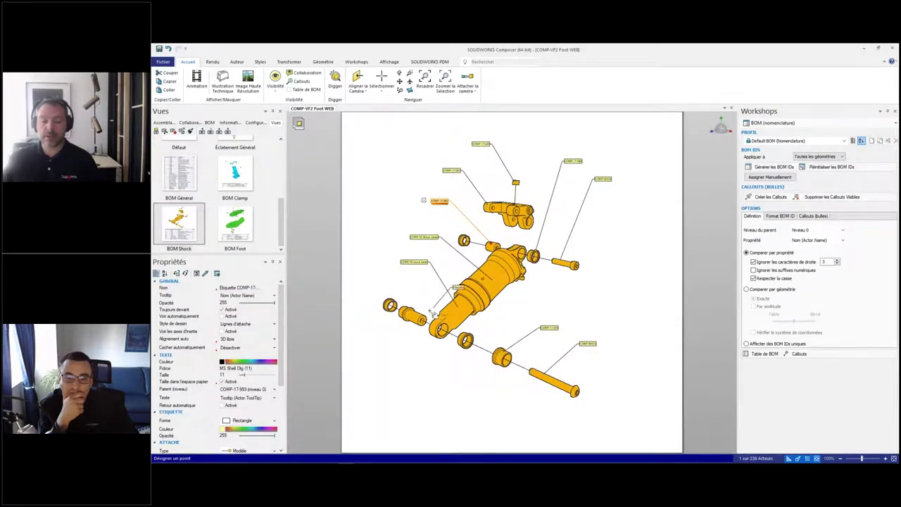
left_click(418, 322)
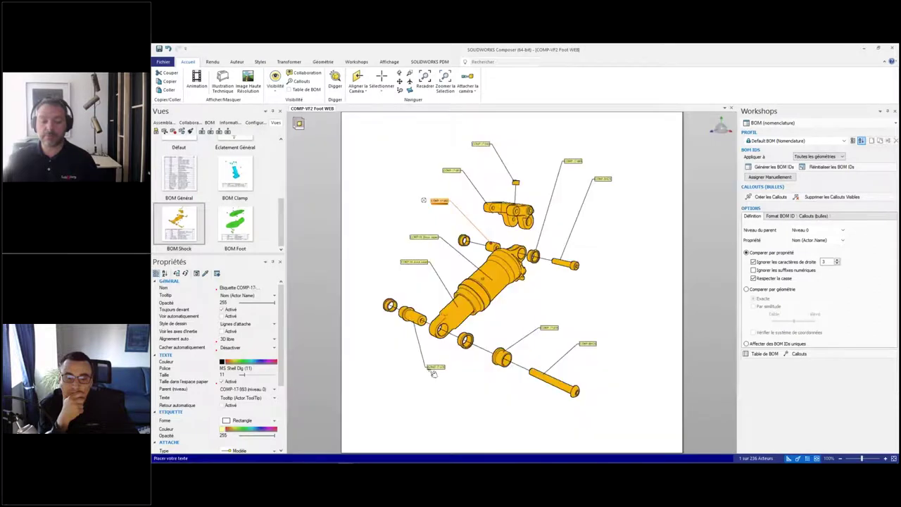
left_click(454, 368)
Step: Select all ten part labels and apply the Description - Traduction style to them
left_click_drag(428, 130, 622, 187)
left_click_drag(412, 162, 457, 214, "ctrl")
left_click_drag(395, 227, 454, 276, "ctrl")
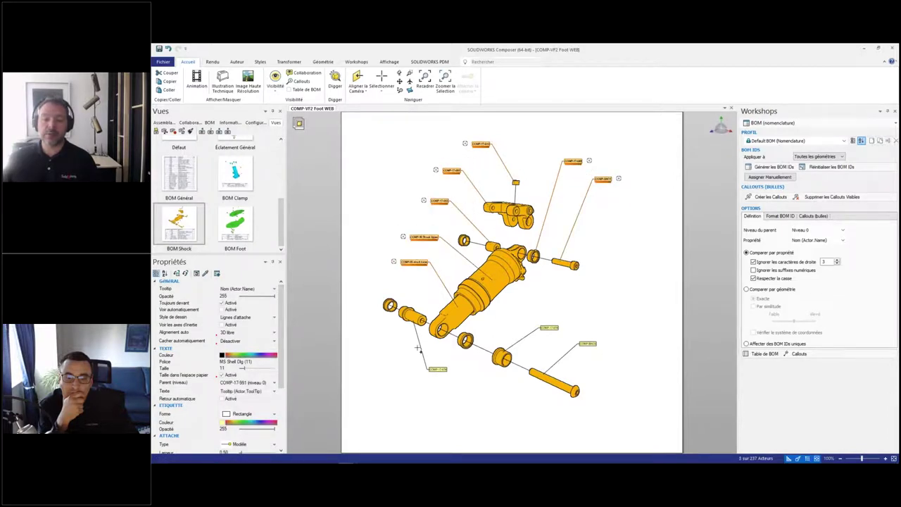
left_click_drag(448, 383, 451, 384, "ctrl")
left_click_drag(531, 312, 606, 354, "ctrl")
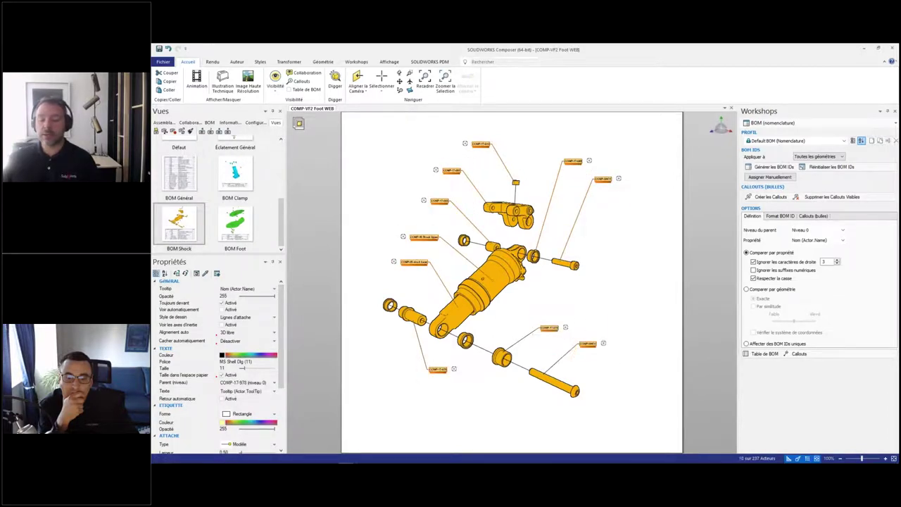
left_click(236, 62)
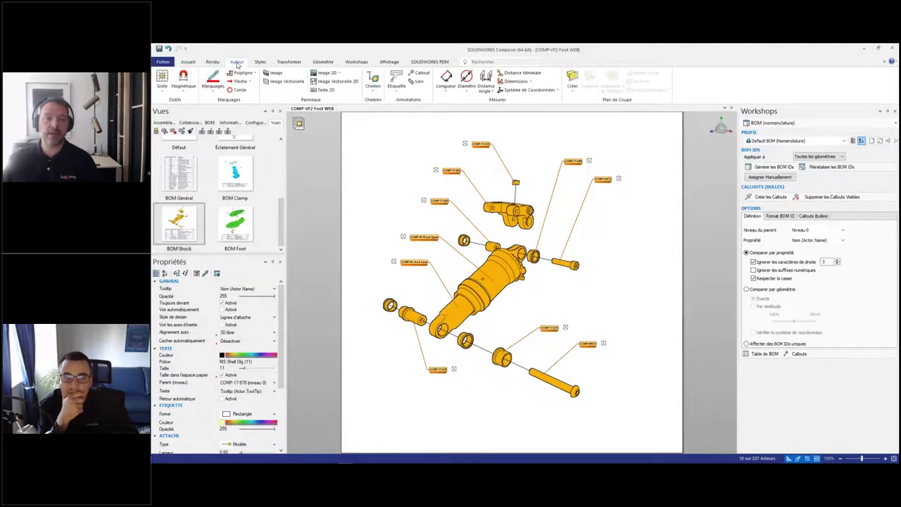
left_click(261, 62)
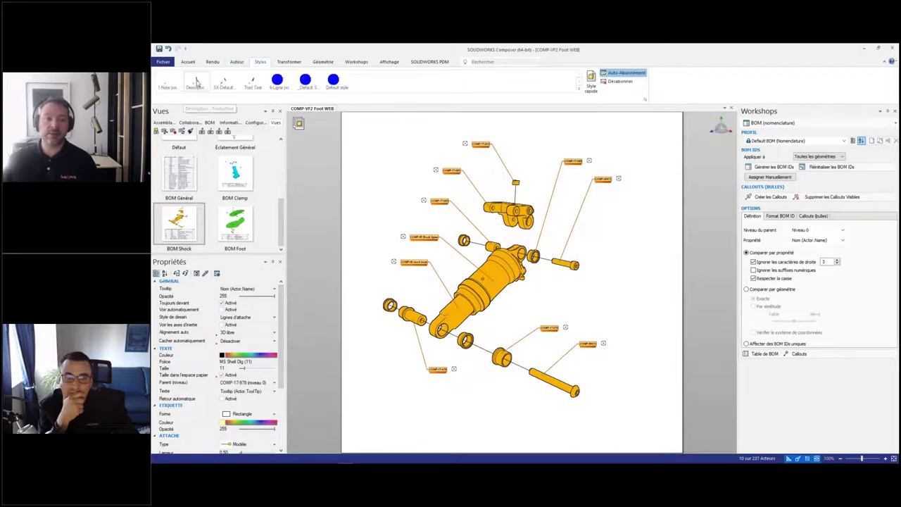
left_click(195, 84)
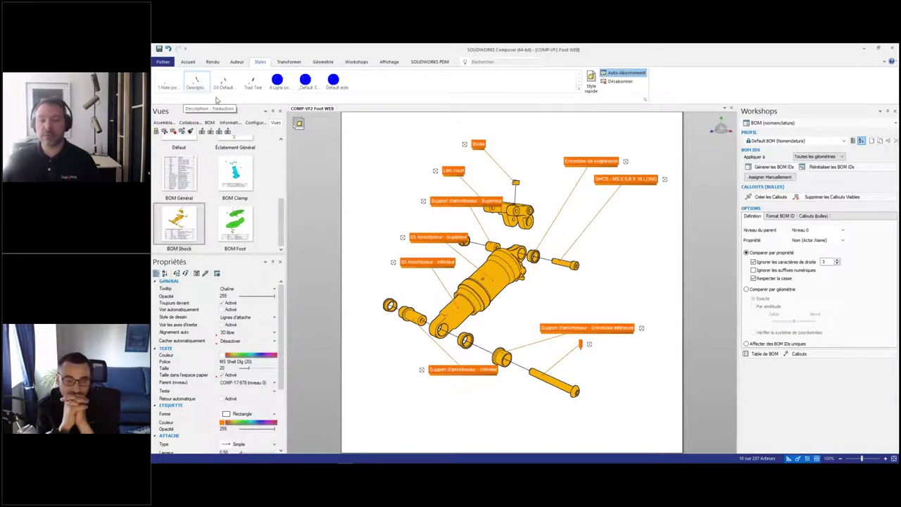
Step: Move the upper mount, both shock body, lower mount and lower spacer labels outward, clear of the parts
left_click(395, 201)
left_click_drag(434, 201, 391, 188)
left_click_drag(415, 233, 394, 221)
left_click_drag(417, 256, 394, 251)
left_click_drag(457, 368, 420, 379)
left_click_drag(569, 325, 549, 311)
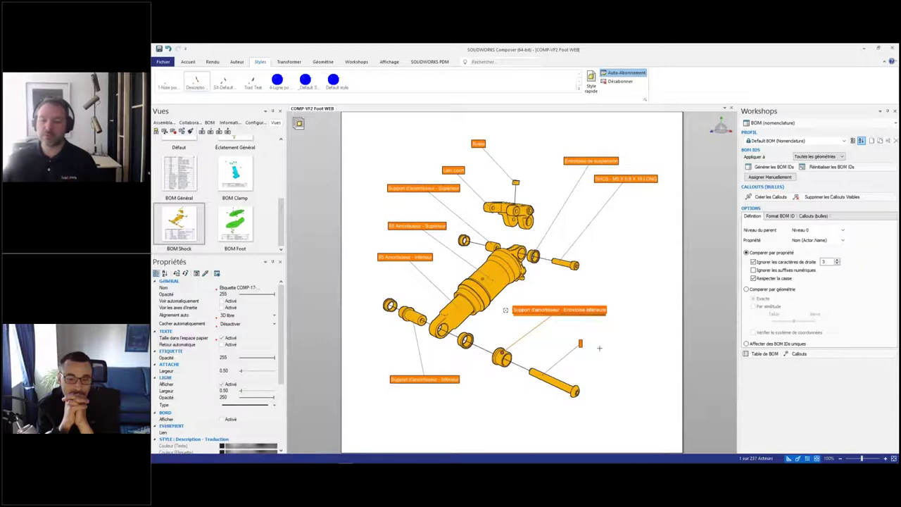
Step: Open the Styles workshop and set the text property of the Description - Traduction style to Description EN (Meta.Description0020EN)
left_click(784, 125)
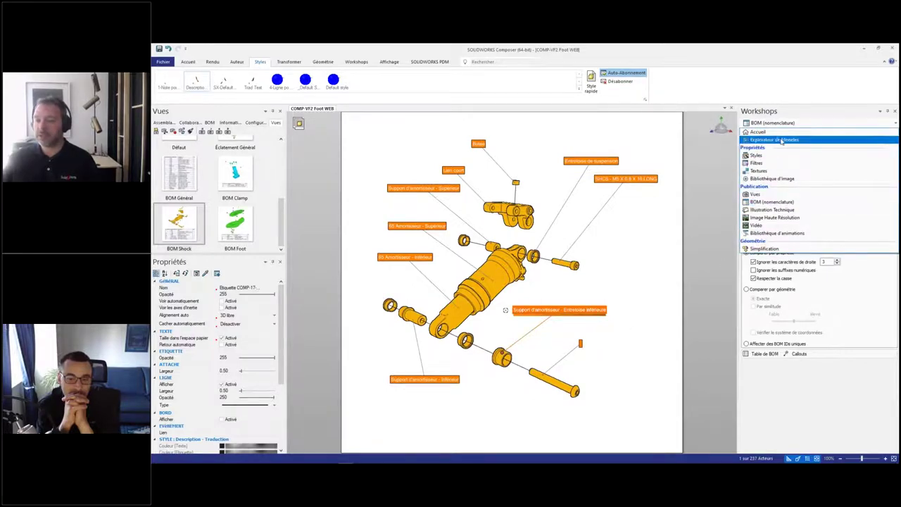
left_click(779, 157)
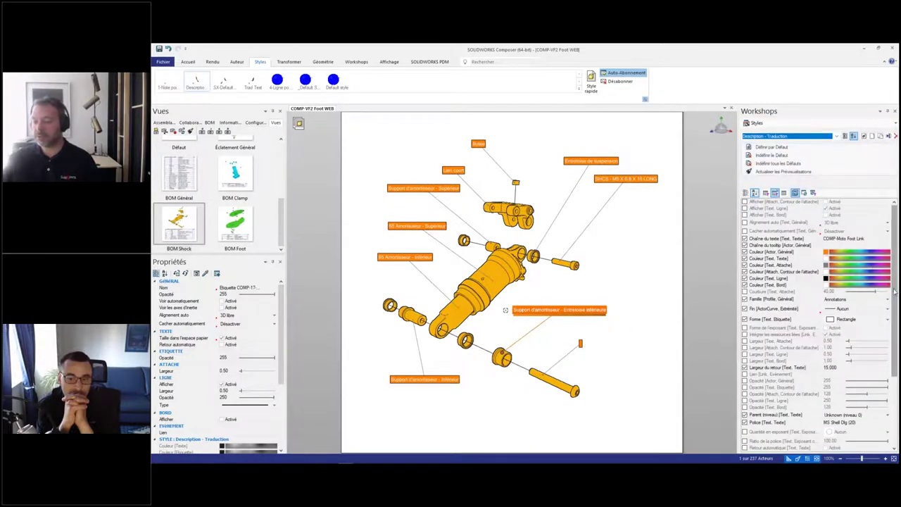
scroll(873, 282, "down", 5)
left_click(885, 382)
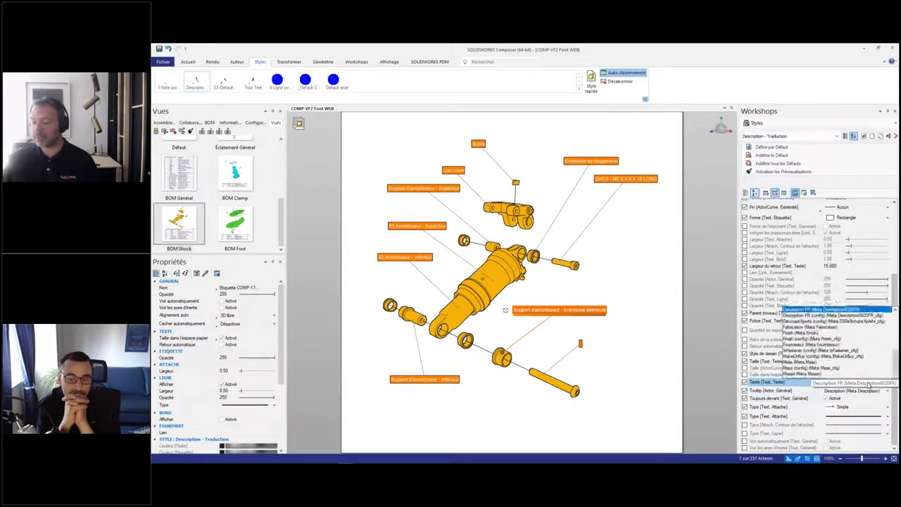
scroll(833, 268, "up", 1)
scroll(833, 267, "up", 1)
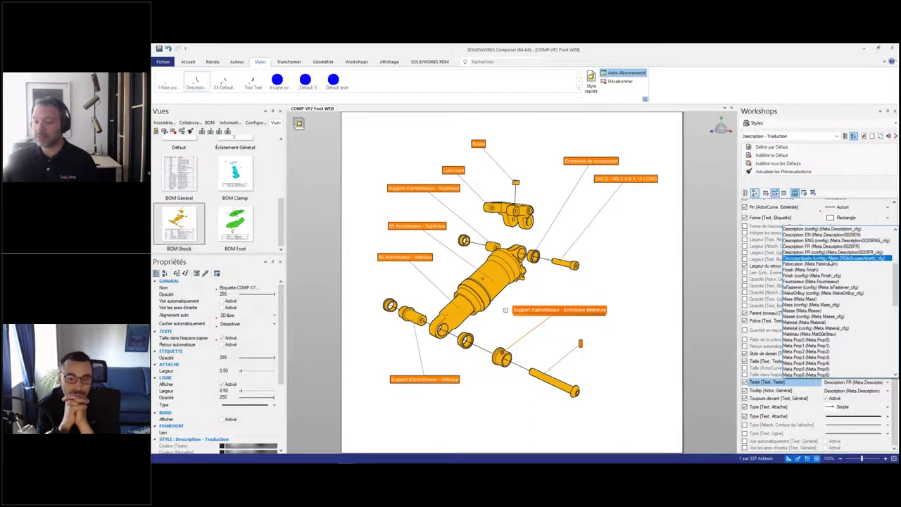
left_click(834, 236)
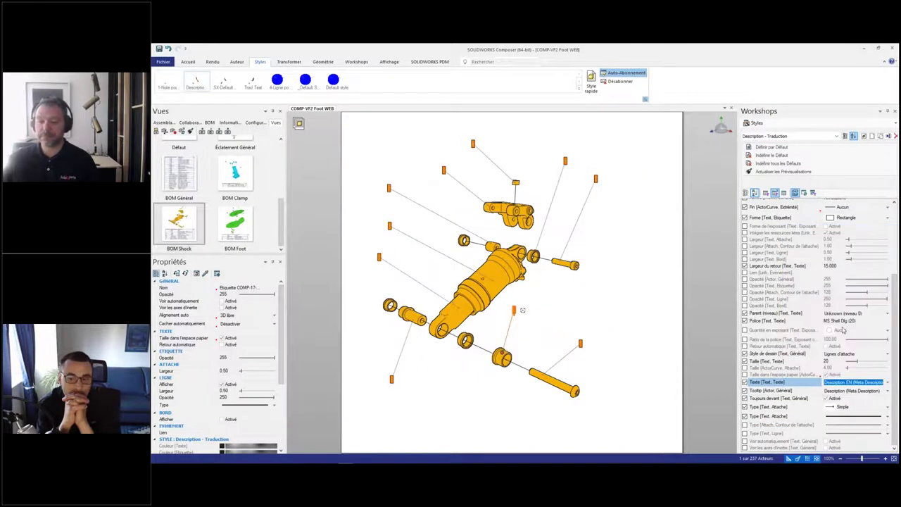
Step: Try Description ENG (config) as the style's text property, keeping its parent level at Unknown (niveau 0)
left_click(855, 381)
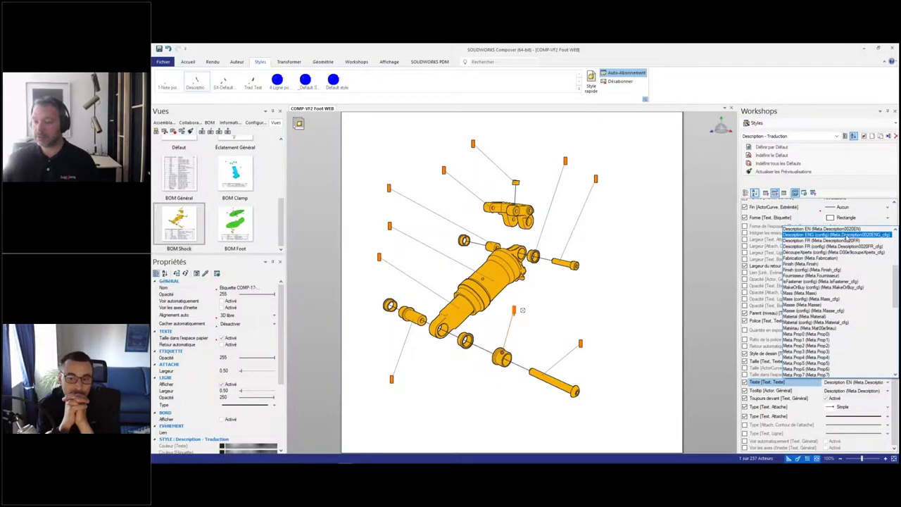
left_click(837, 236)
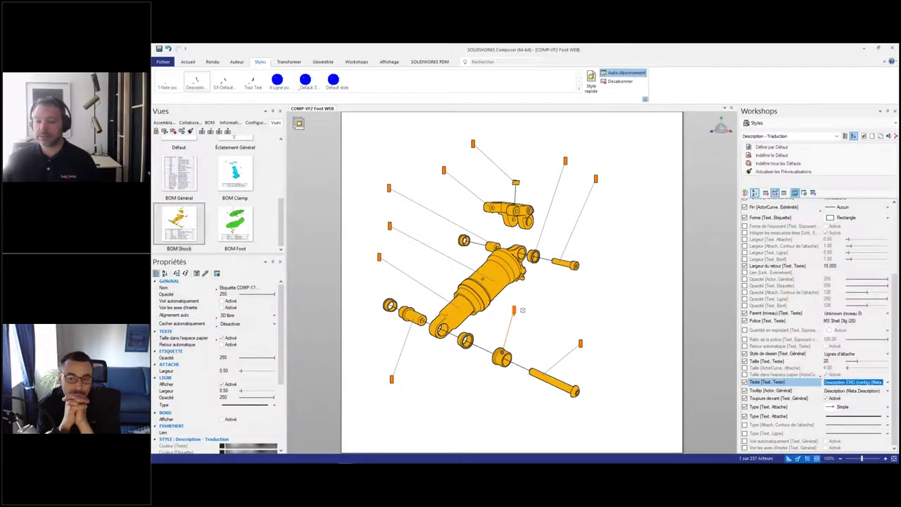
left_click(887, 313)
left_click(866, 323)
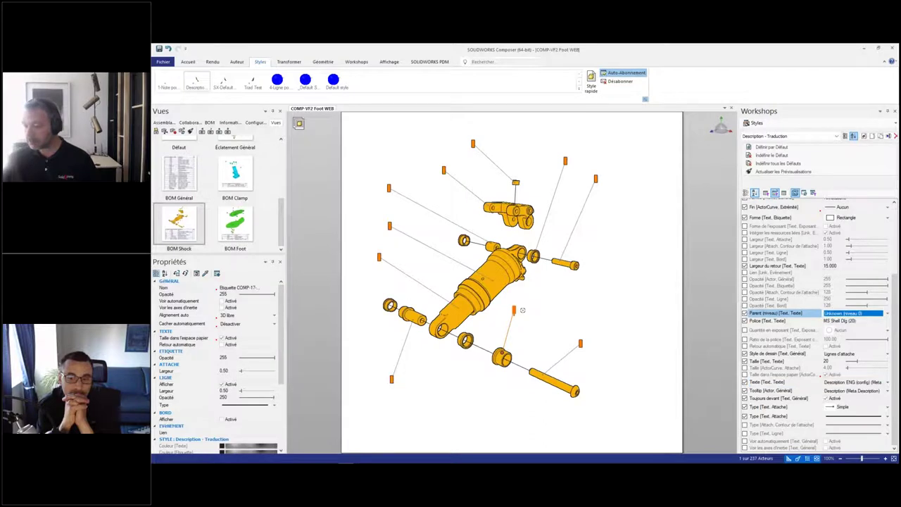
Step: Try Description (Meta.Description) as the text property of the Description - Traduction style
left_click(855, 382)
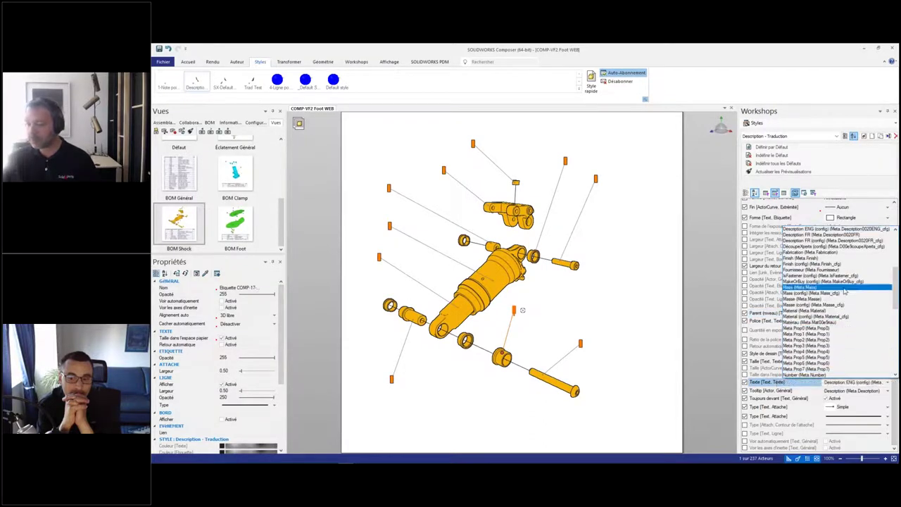
scroll(835, 262, "up", 1)
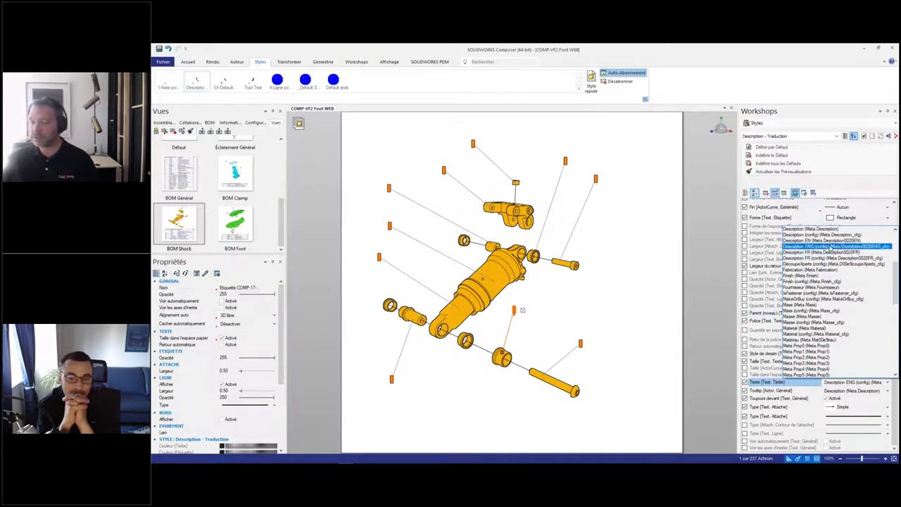
left_click(817, 228)
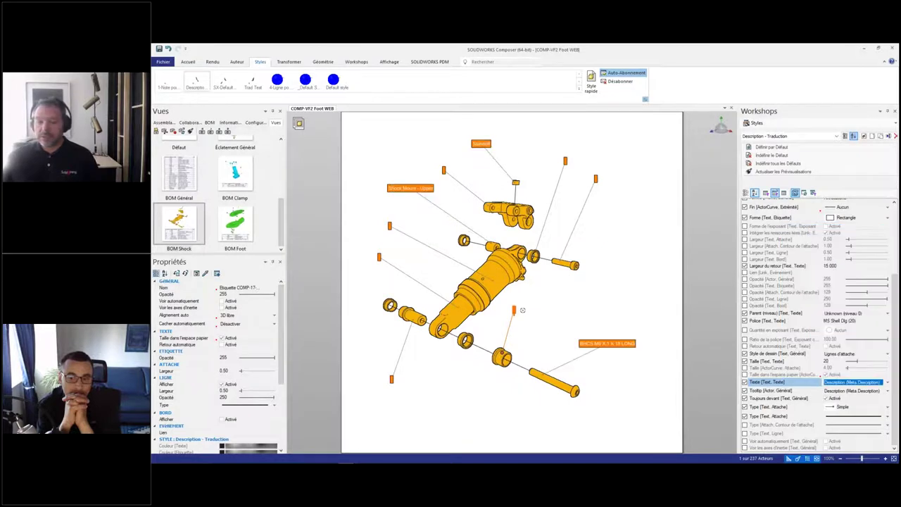
Step: Set the text property of the Description - Traduction style to Description (config) (Meta.Description_cfg) and deselect the label
left_click(855, 381)
scroll(855, 331, "up", 2)
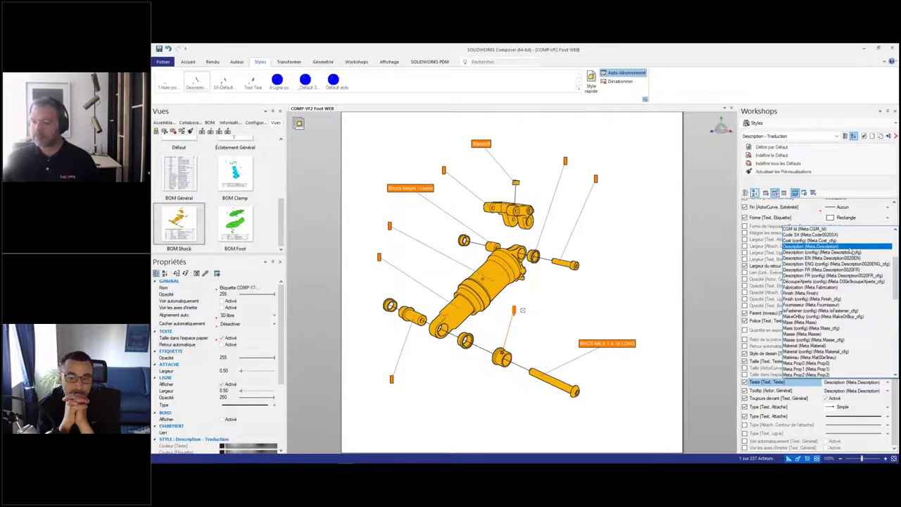
left_click(850, 252)
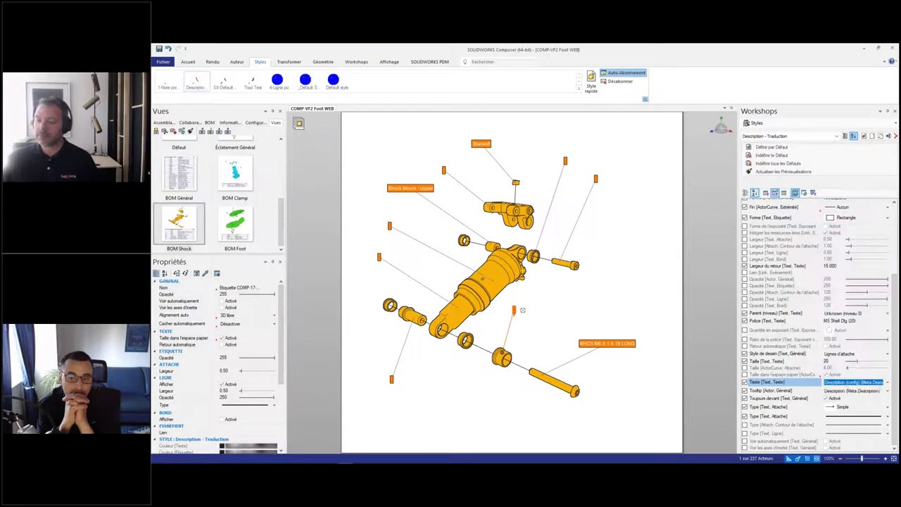
left_click(641, 294)
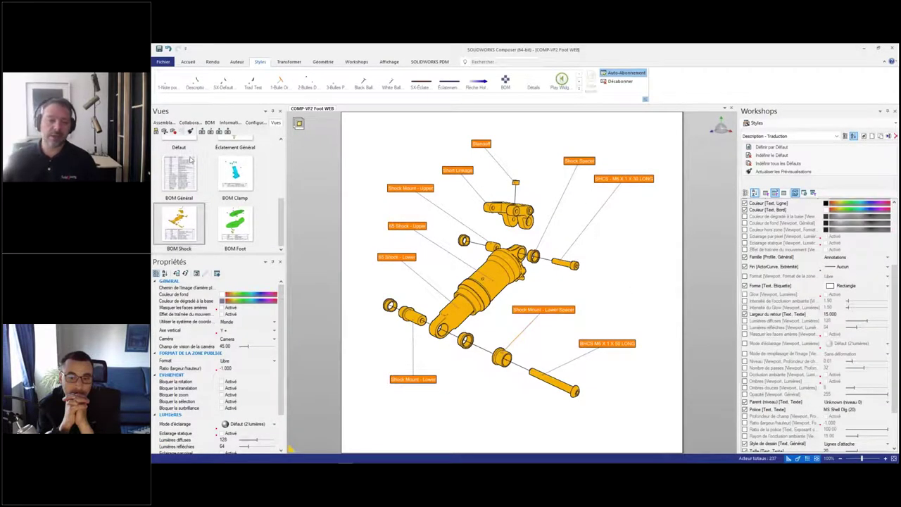
Step: Save the labelled shock as a new view named Notes Shock, and return the workshop to its Accueil page
left_click(157, 133)
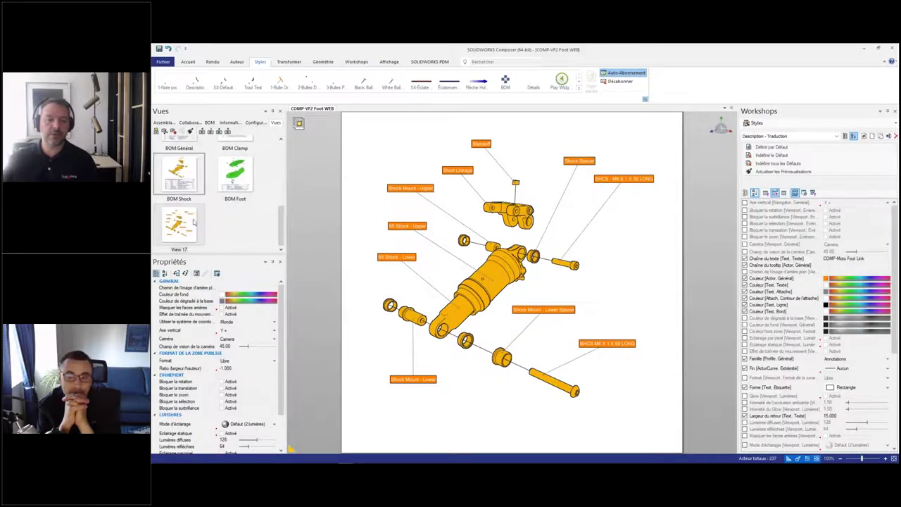
left_click(181, 250)
type("Notes")
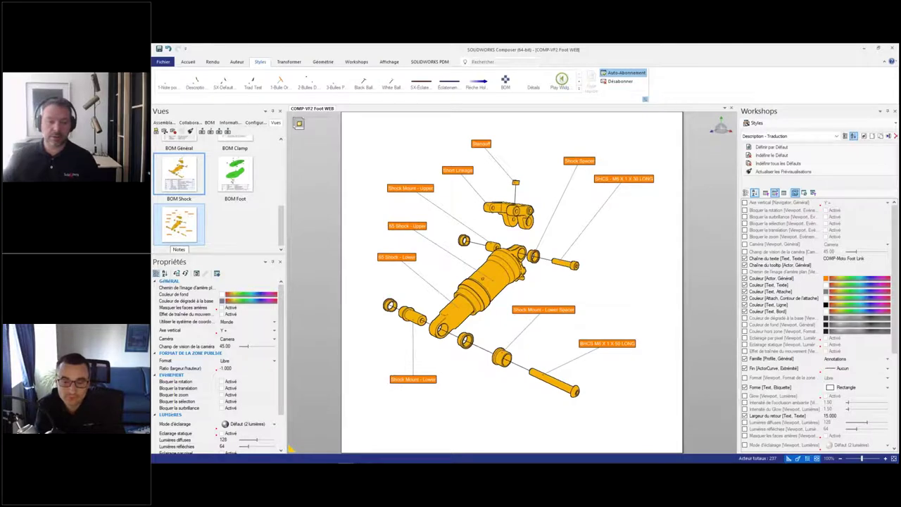
type(" Shock")
key("Return")
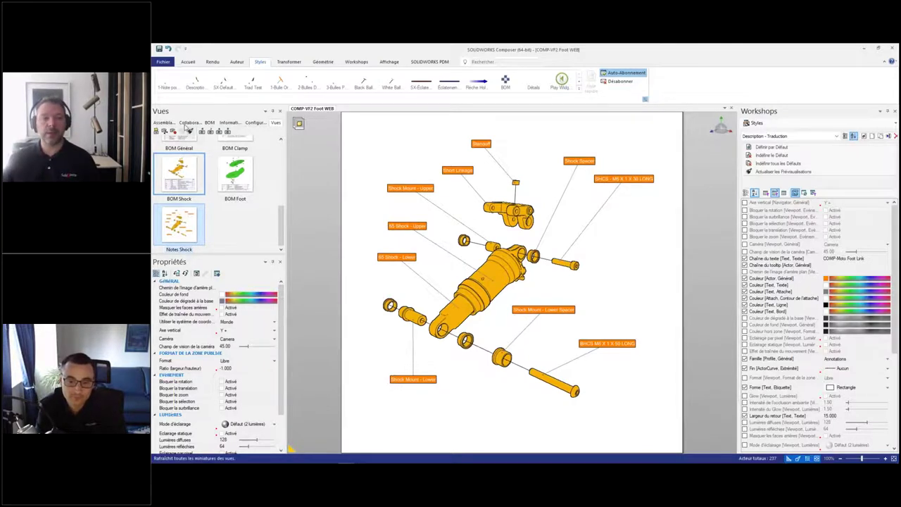
left_click(317, 164)
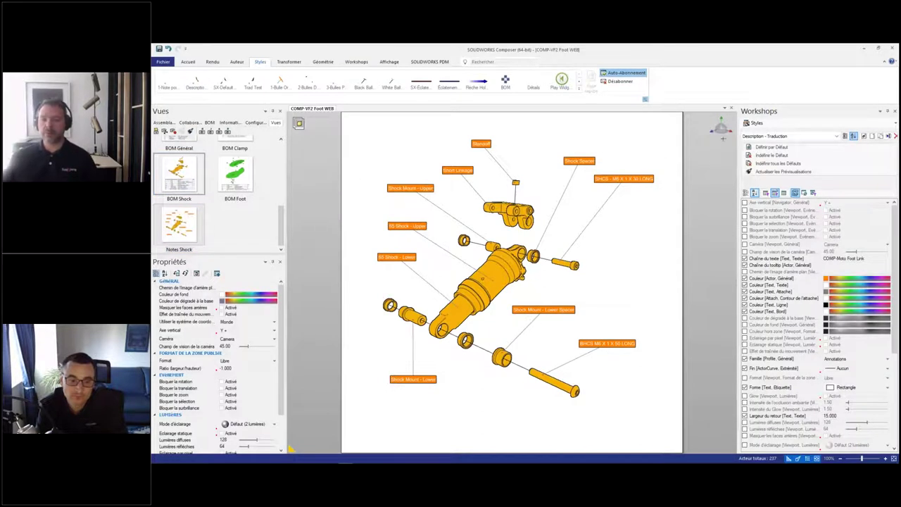
left_click(754, 125)
left_click(754, 132)
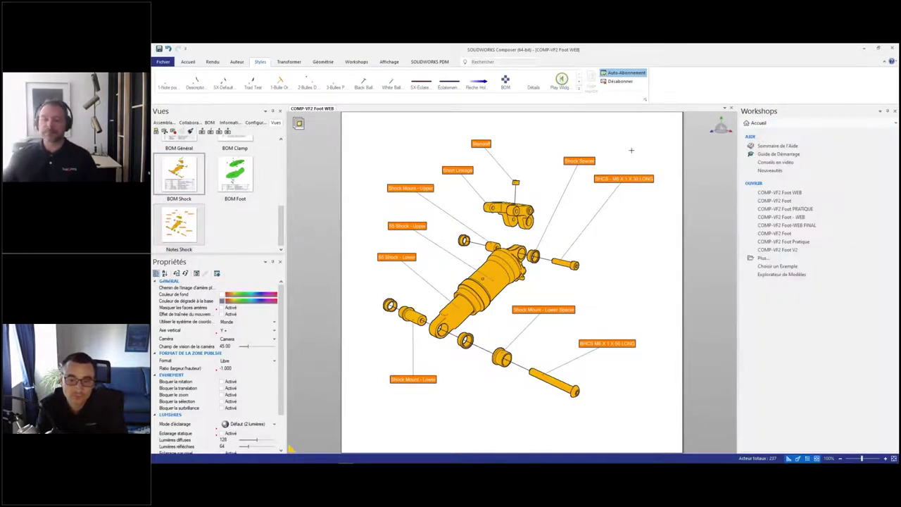
key("alt+Tab")
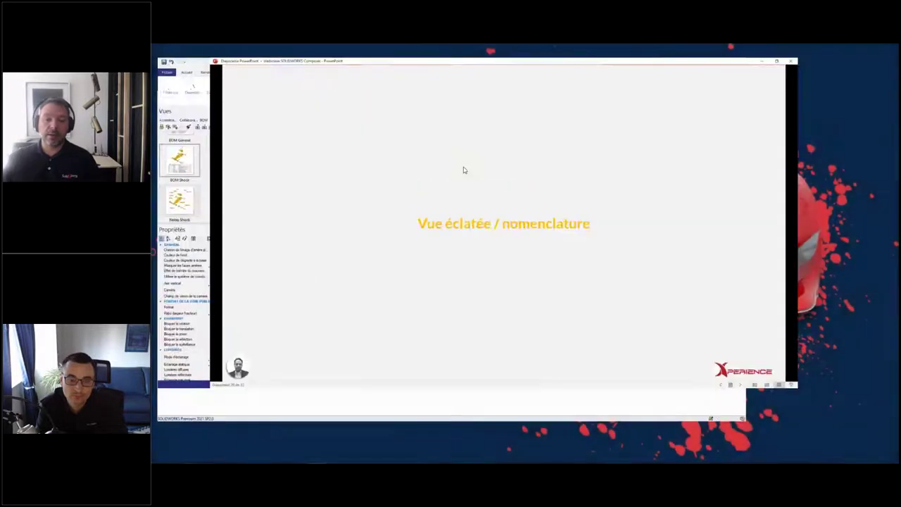
left_click(413, 160)
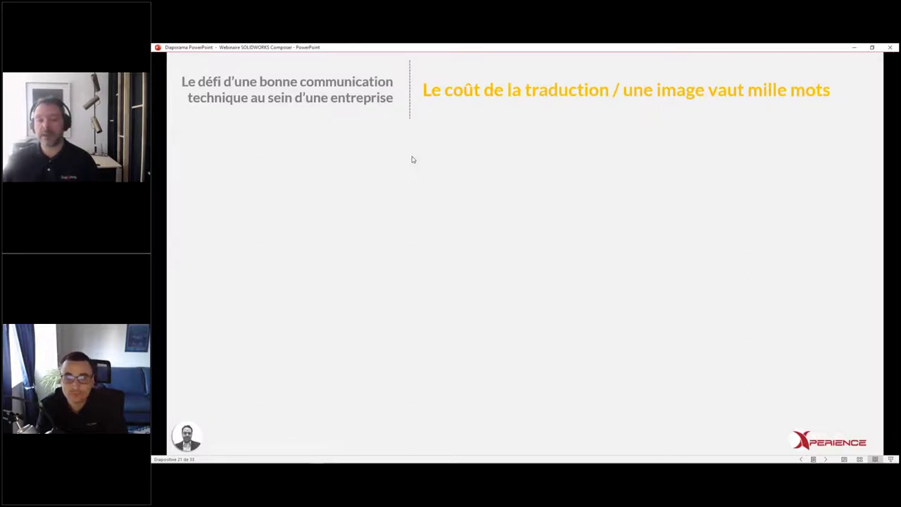
key("Right")
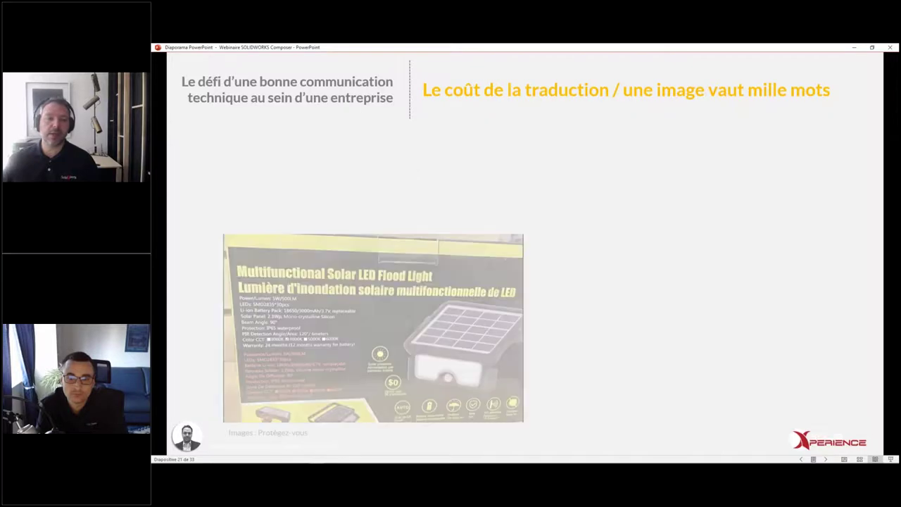
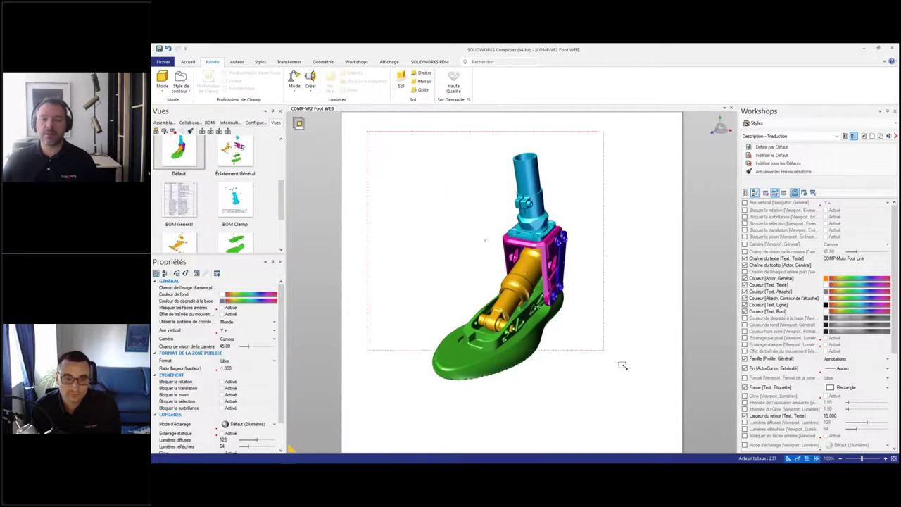
Step: Colour the whole foot assembly grey and set its custom rendering to Technique plat
left_click(221, 297)
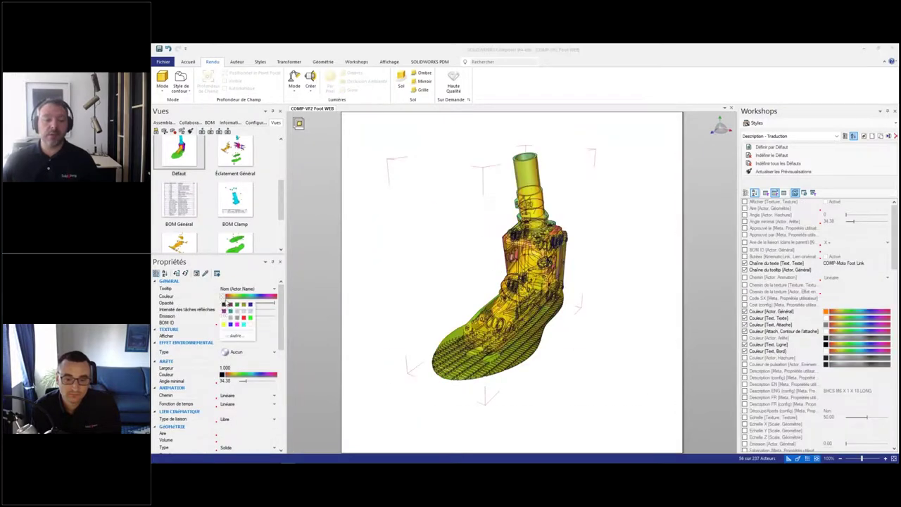
left_click(230, 316)
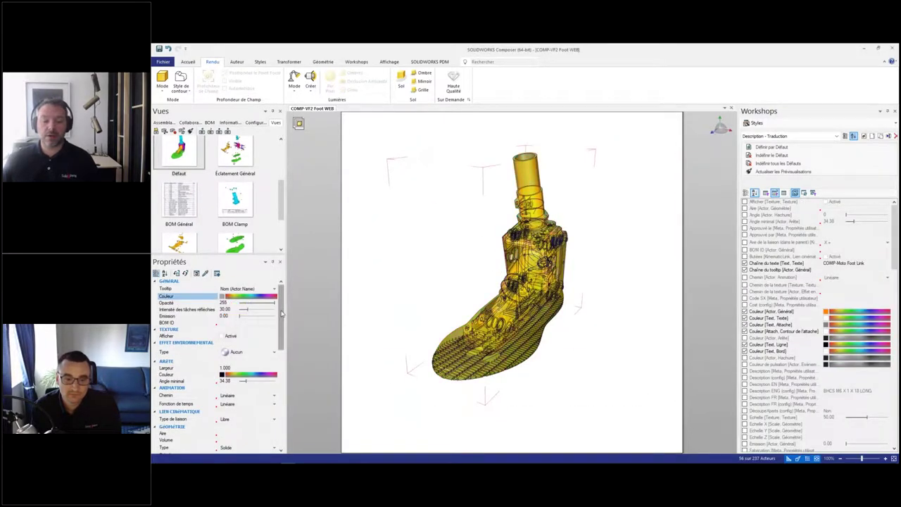
scroll(246, 324, "down", 8)
left_click(248, 328)
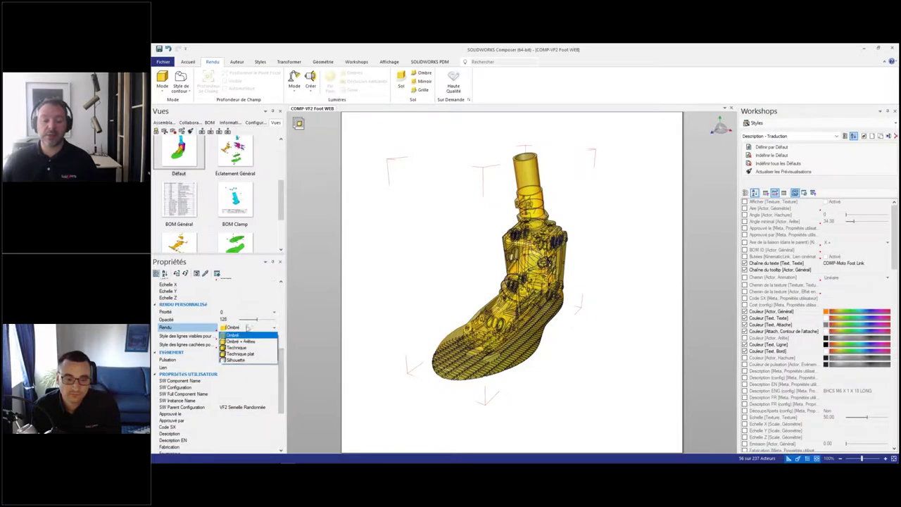
left_click(243, 355)
left_click_drag(404, 288, 480, 309)
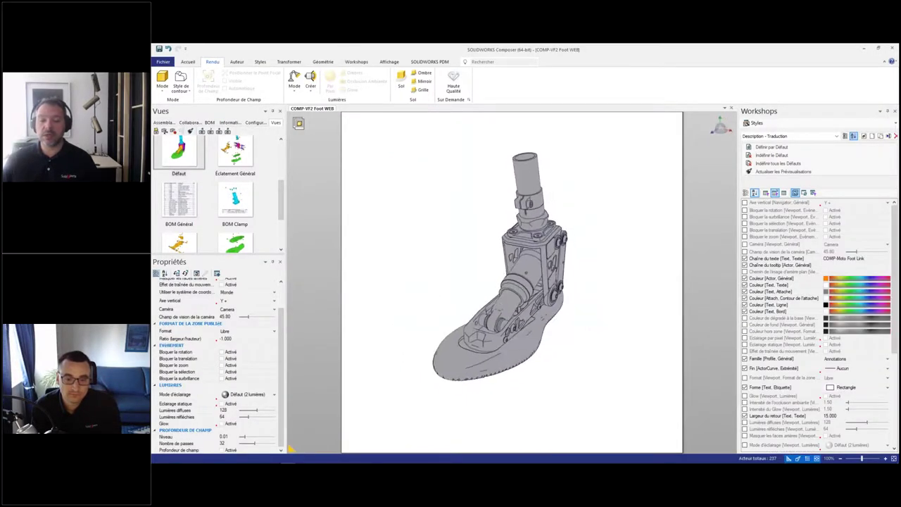
Step: Colour the shock selection set Sélection 6 orange, undoing the edge colour change made by mistake
left_click(165, 123)
scroll(204, 209, "down", 5)
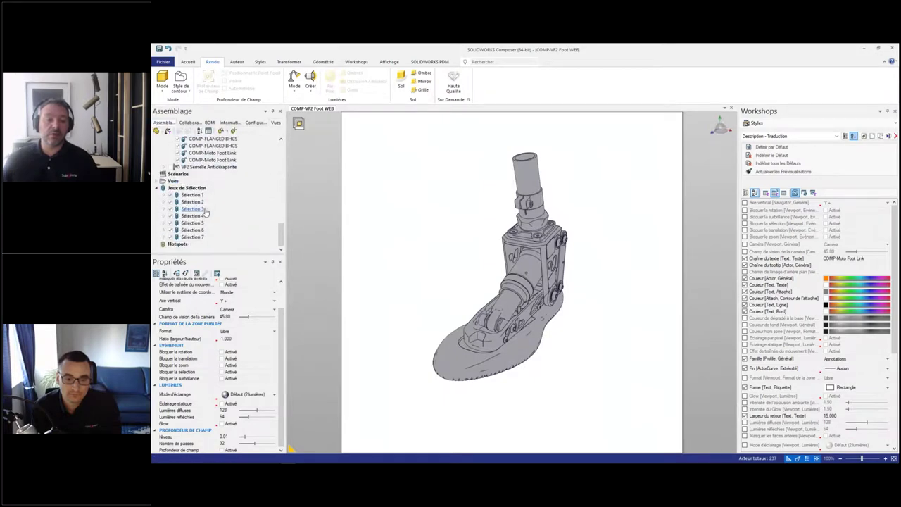
left_click(201, 230)
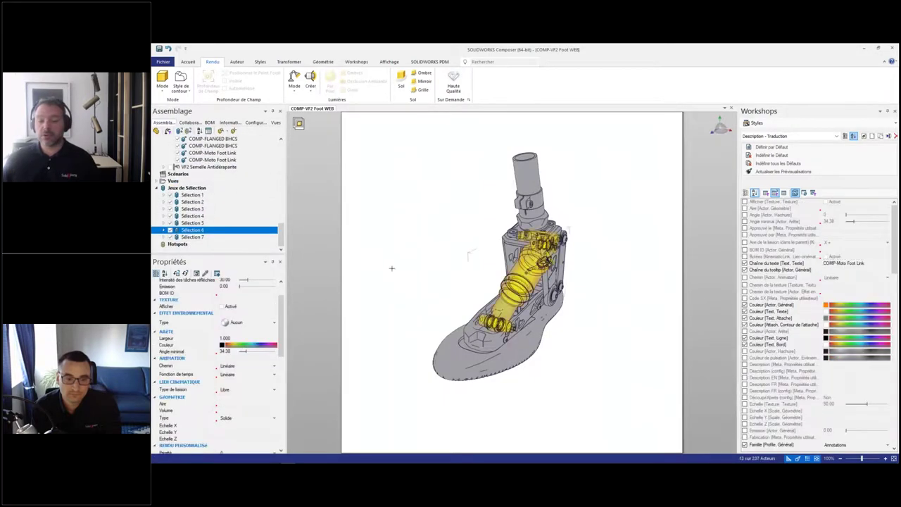
left_click(244, 345)
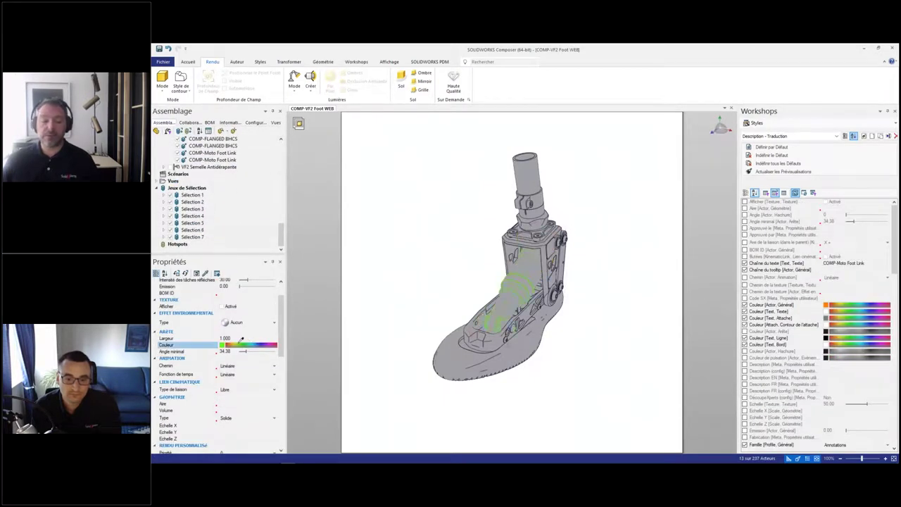
key("ctrl+z")
scroll(237, 312, "up", 2)
left_click_drag(237, 295, 230, 290)
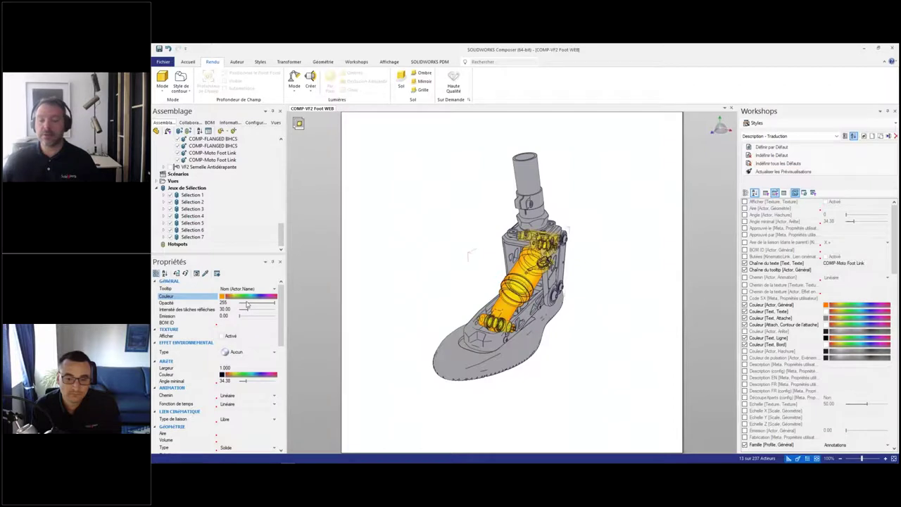
right_click_drag(407, 272, 392, 277)
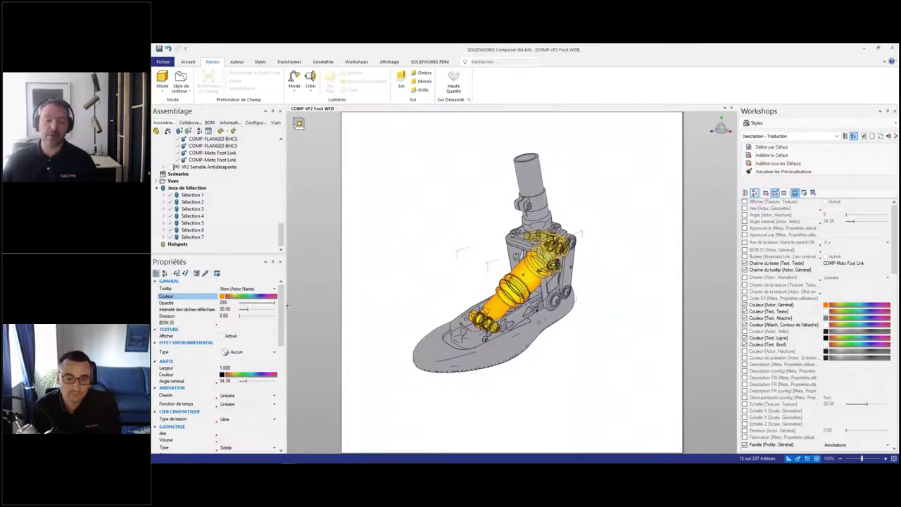
mouse_move(283, 304)
left_mouse_down()
mouse_move(283, 336)
mouse_move(283, 300)
left_mouse_up()
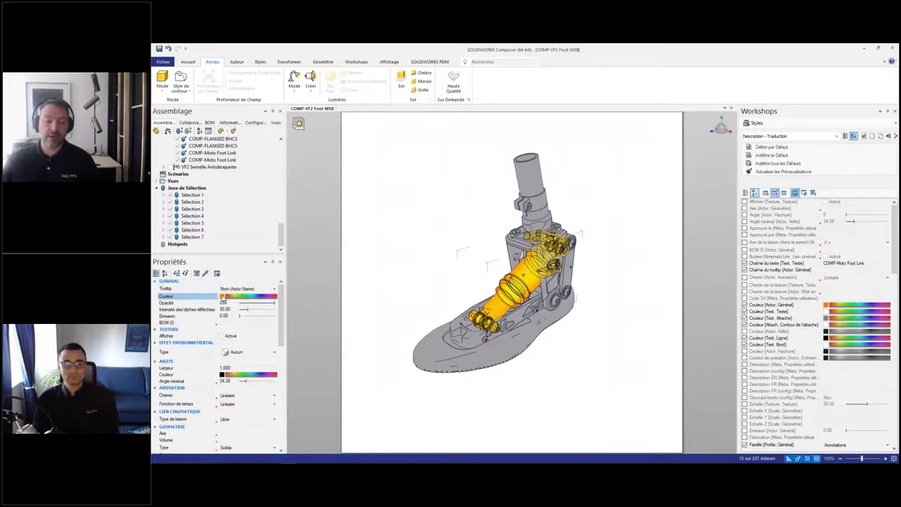
Step: Select the whole foot assembly and set its colour to white
left_click(383, 211)
left_click_drag(432, 181, 622, 386)
left_click(224, 297)
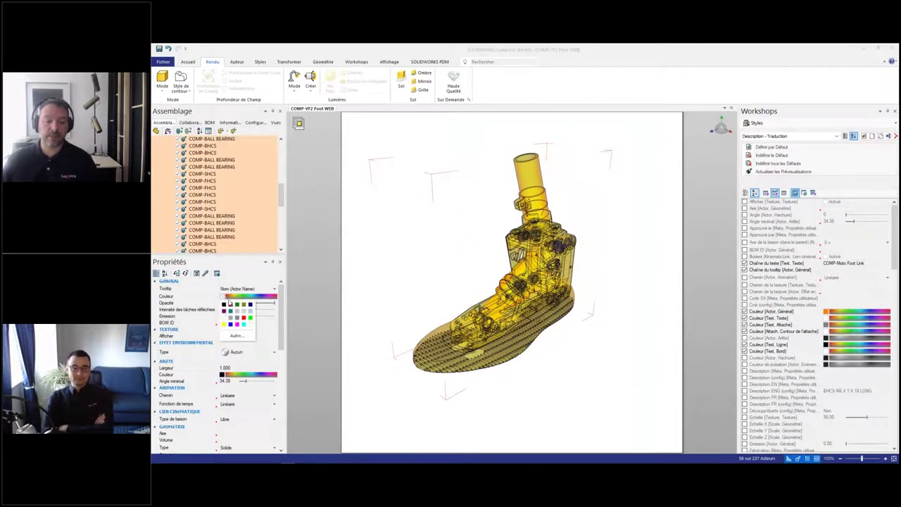
left_click(249, 328)
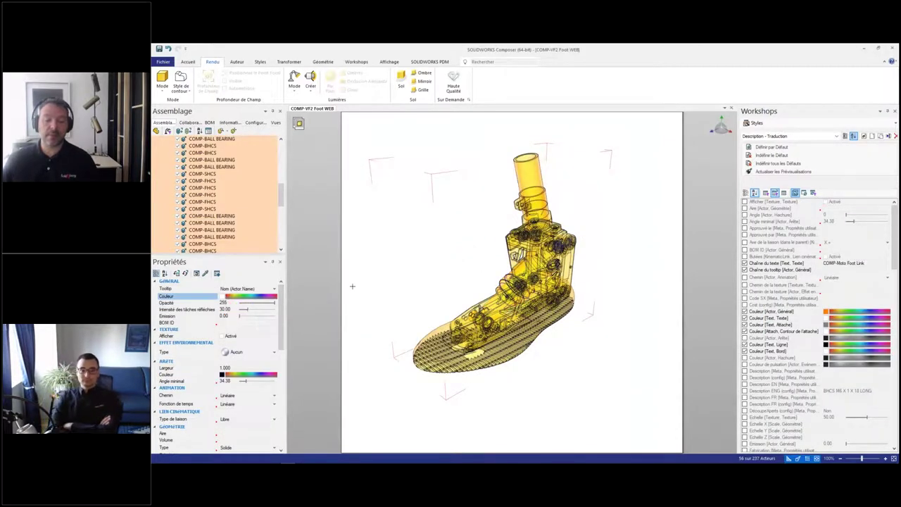
Step: Colour the shock selection set Sélection 6 grey and deselect it
key("Escape")
scroll(211, 224, "down", 5)
left_click(195, 224)
left_click(195, 230)
left_click(221, 298)
left_click(223, 296)
left_click(230, 321)
left_click(379, 280)
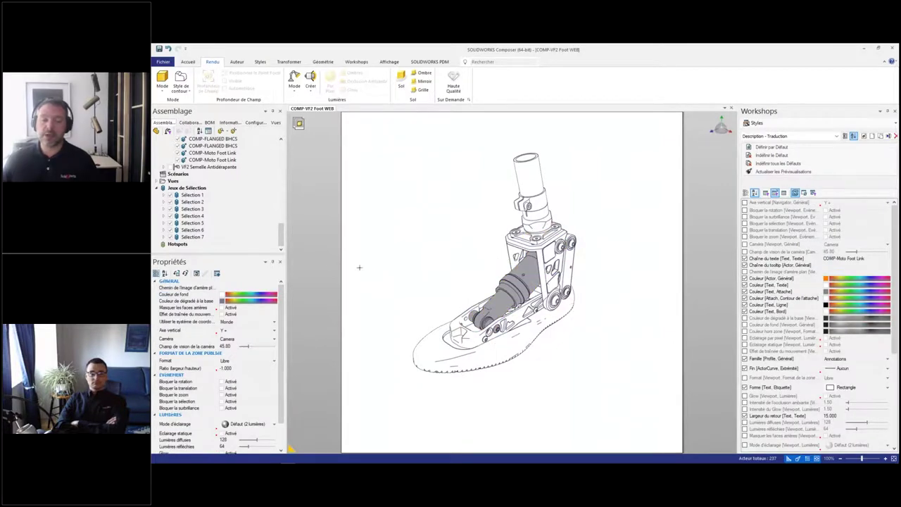
Step: Set the custom rendering priority of the shock selection set Sélection 6 to 1
scroll(464, 290, "up", 2)
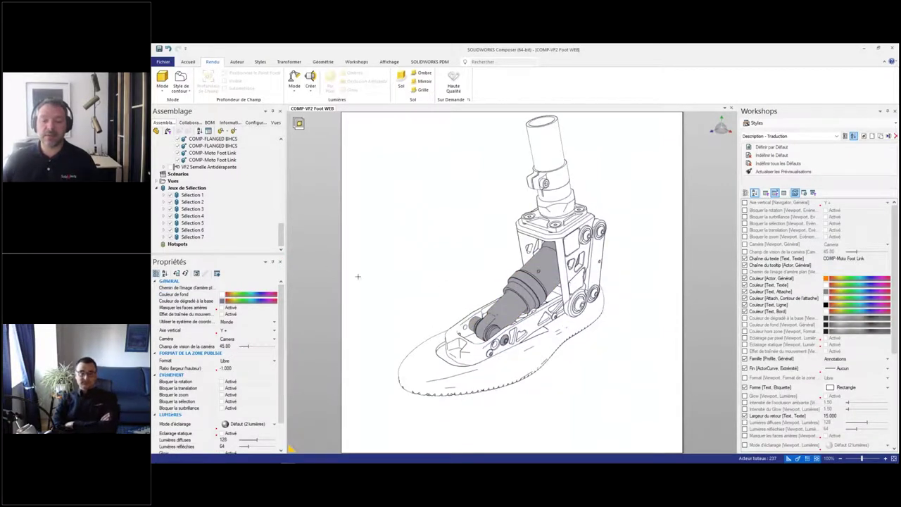
left_click(192, 229)
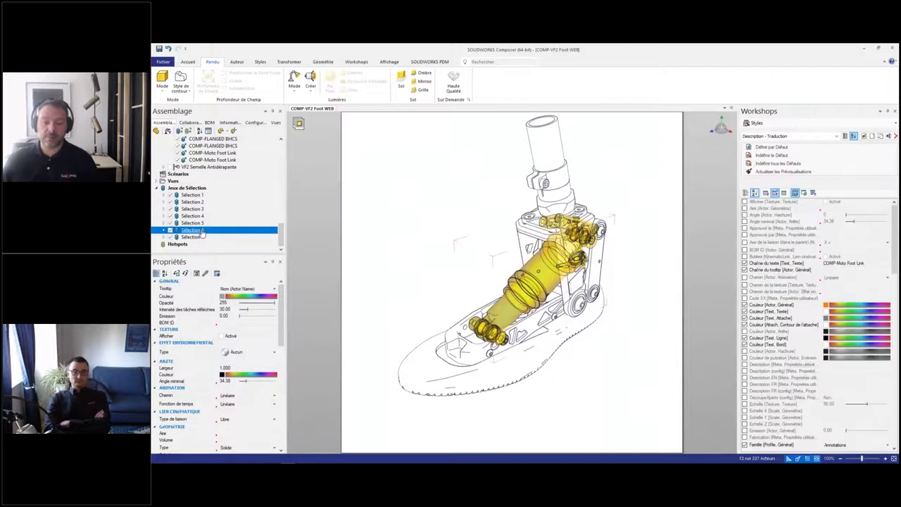
scroll(252, 293, "down", 6)
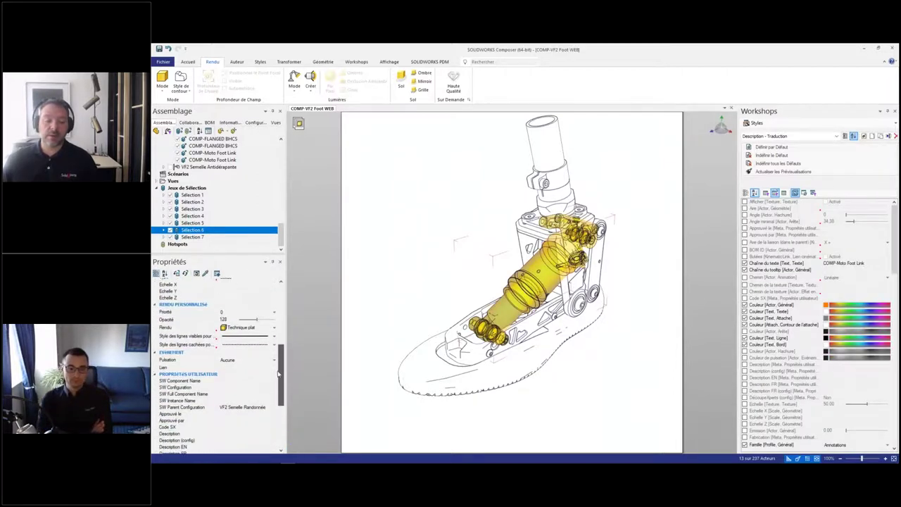
left_click(239, 314)
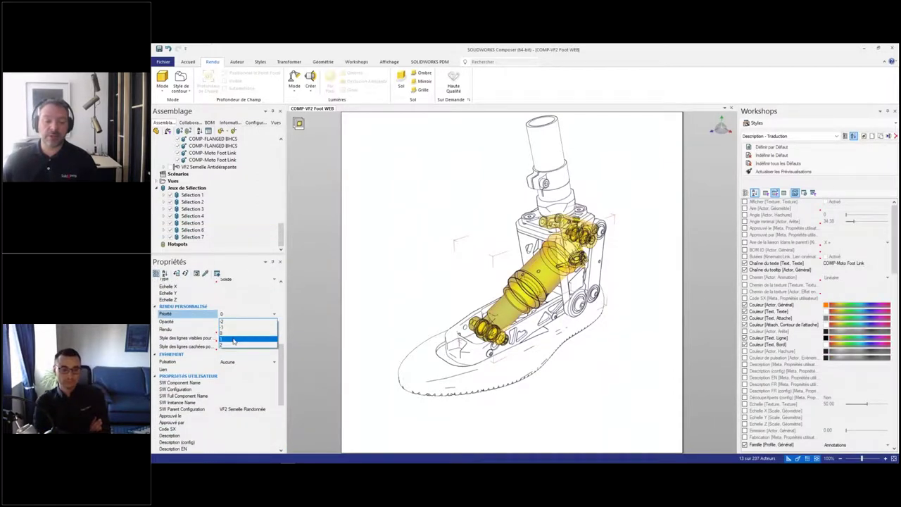
left_click(257, 337)
left_click(416, 277)
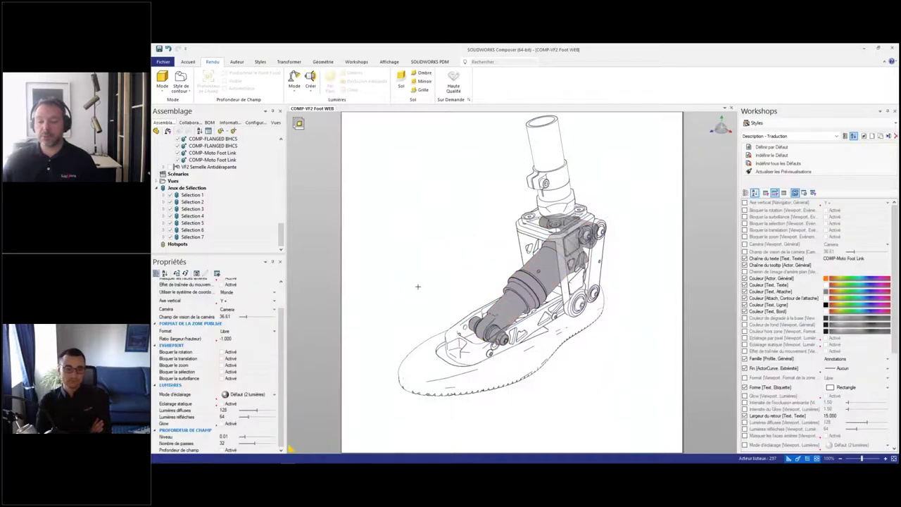
Step: Select the five hardware parts at the shock's lower pivot and explode them linearly along the pivot axis
left_click_drag(416, 278, 652, 283)
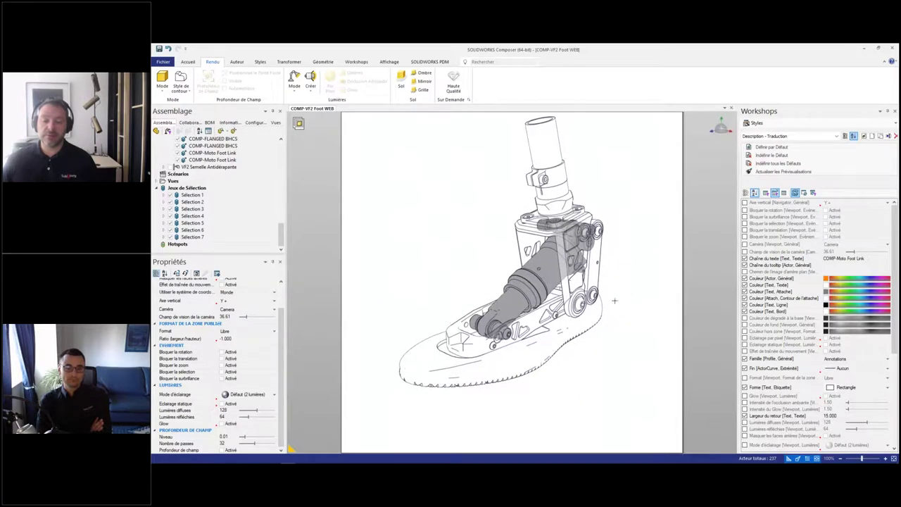
left_click_drag(575, 354, 515, 329)
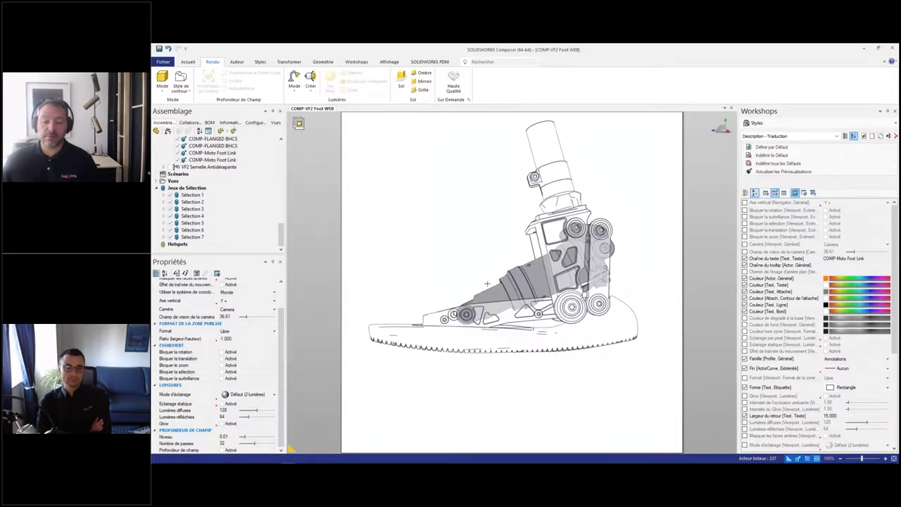
left_click(461, 327)
left_click_drag(462, 327, 454, 264)
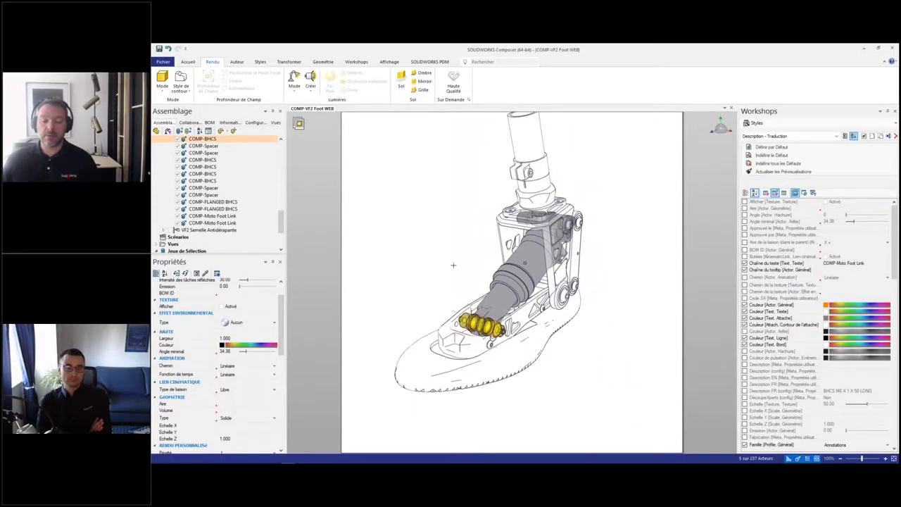
left_click(236, 62)
left_click(289, 62)
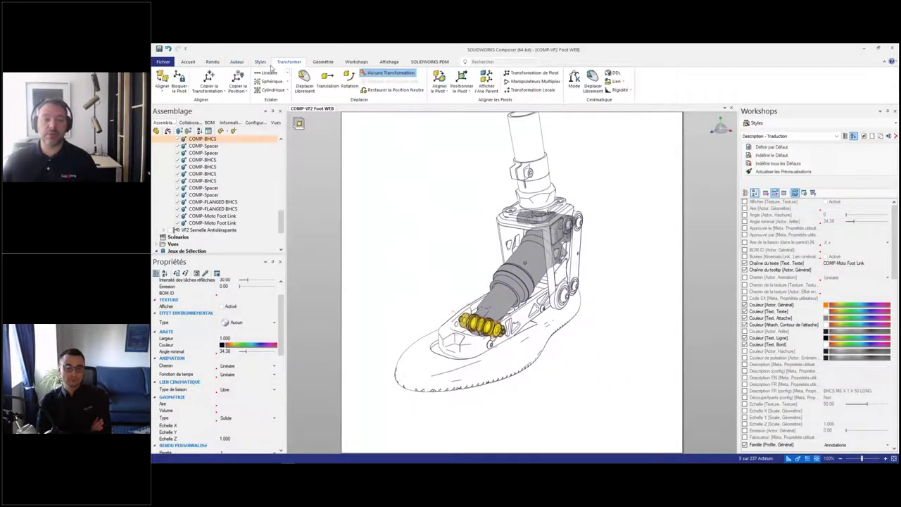
left_click(266, 73)
left_click_drag(508, 331, 466, 319)
Step: Return the workshop to its Accueil page, fine-tune the linear explosion of the pivot hardware and deselect it
left_click(798, 123)
left_click(777, 132)
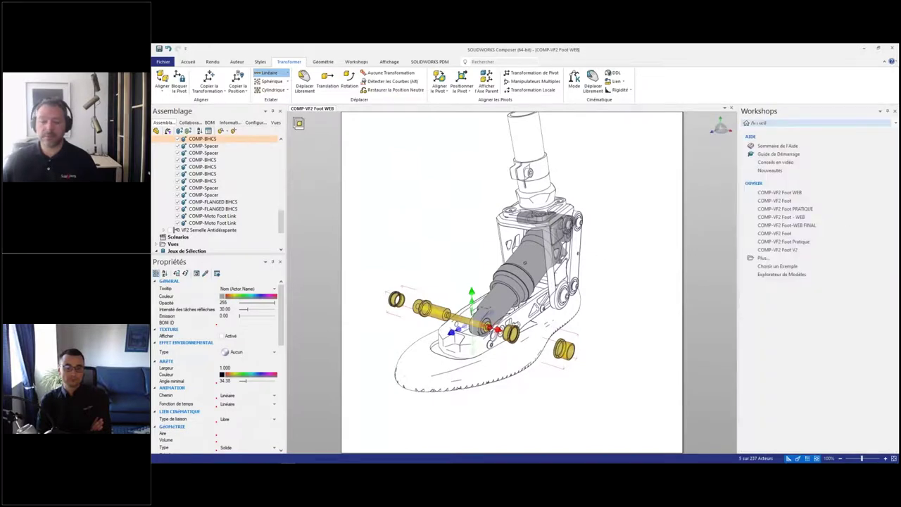
left_click_drag(491, 328, 483, 325)
left_click(464, 264)
right_click(465, 268)
left_click(471, 250)
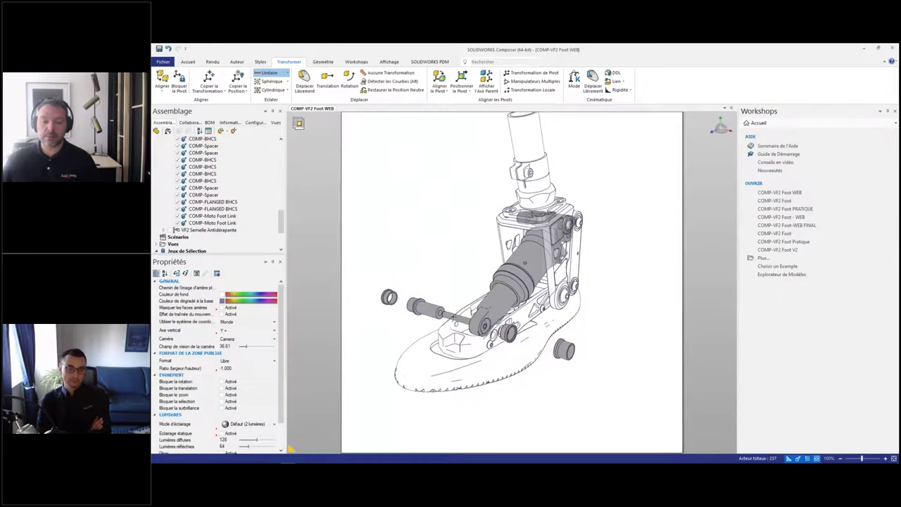
Step: Translate the COMP-BHCS pivot bolt along its axis to beyond the spacer on the opposite side of the foot
left_click(327, 80)
left_click(459, 319)
left_click_drag(457, 317, 628, 369)
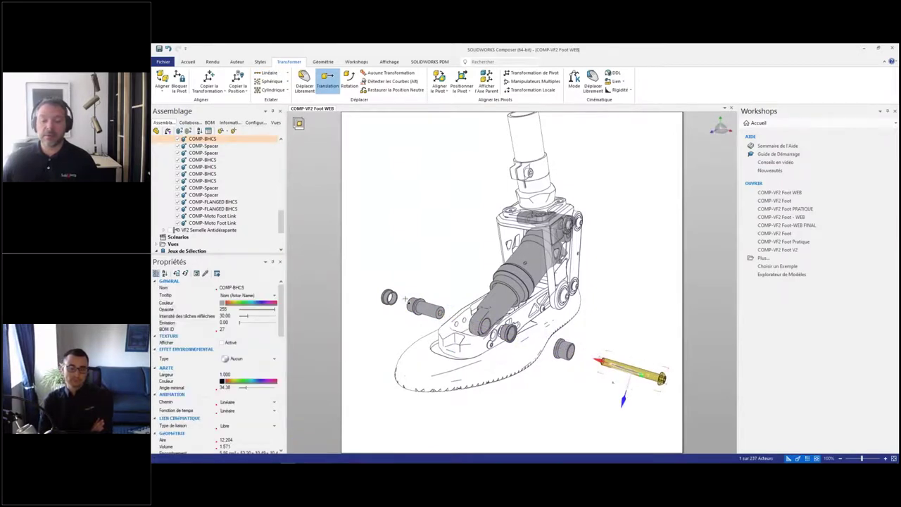
Step: Create associative paths from the neutral positions for the pivot bolt and the outermost ring, then deselect them
left_click(389, 296, "ctrl")
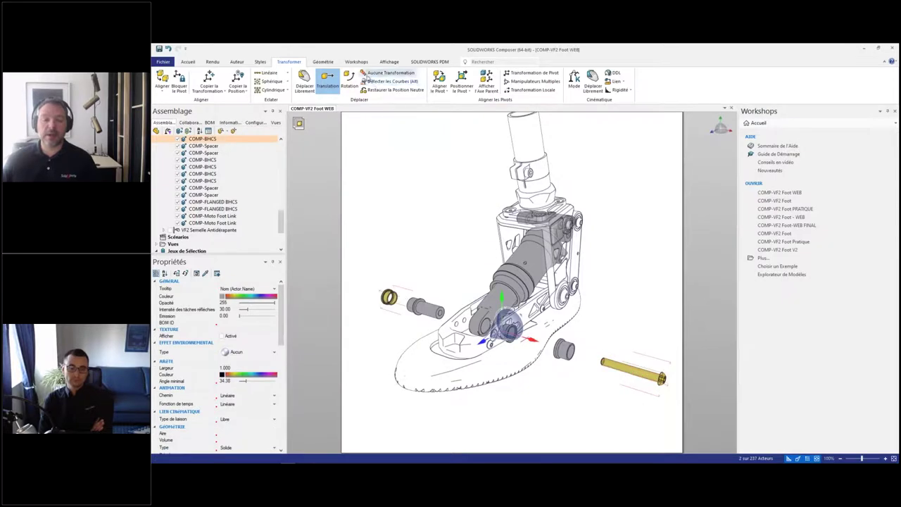
scroll(367, 75, "up", 2)
left_click(373, 80)
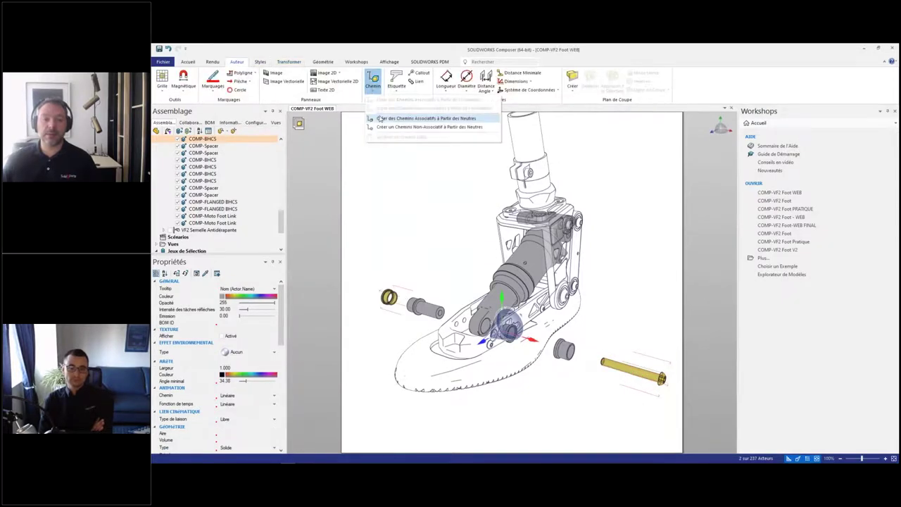
left_click(380, 118)
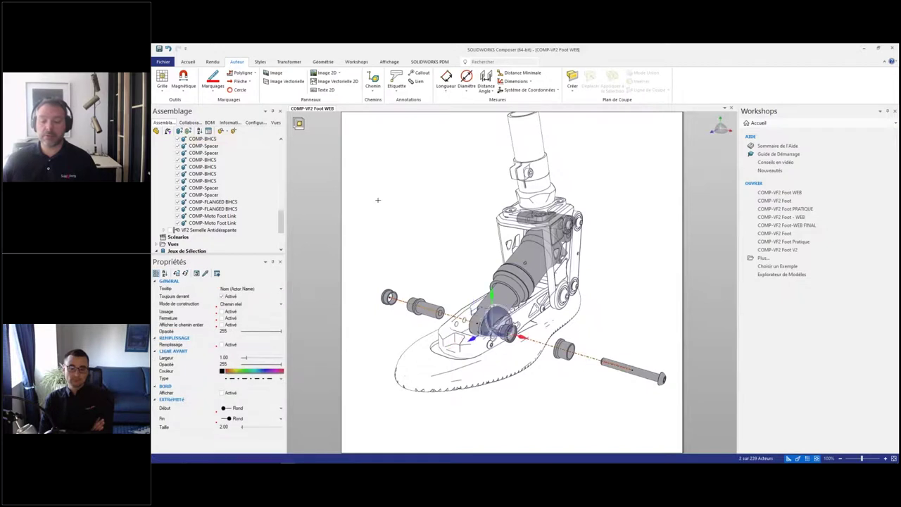
left_click(265, 64)
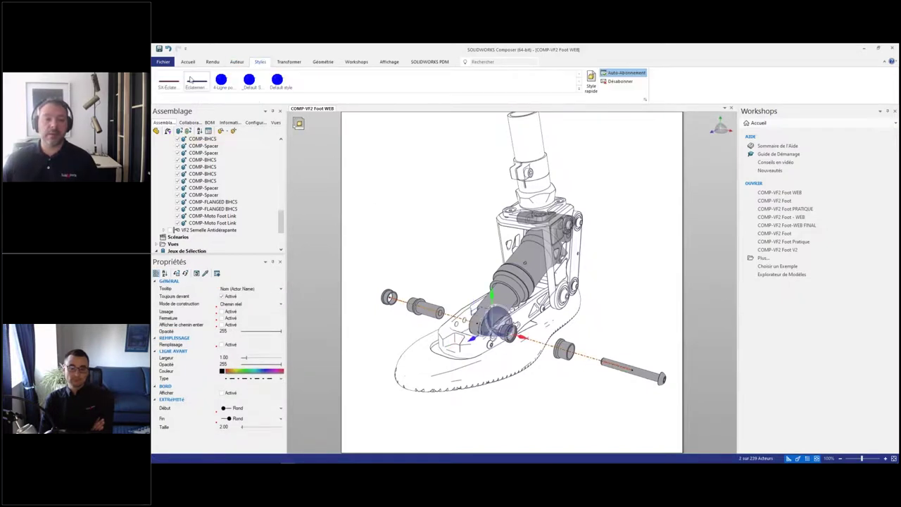
left_click(421, 238)
middle_click_drag(421, 238, 414, 238)
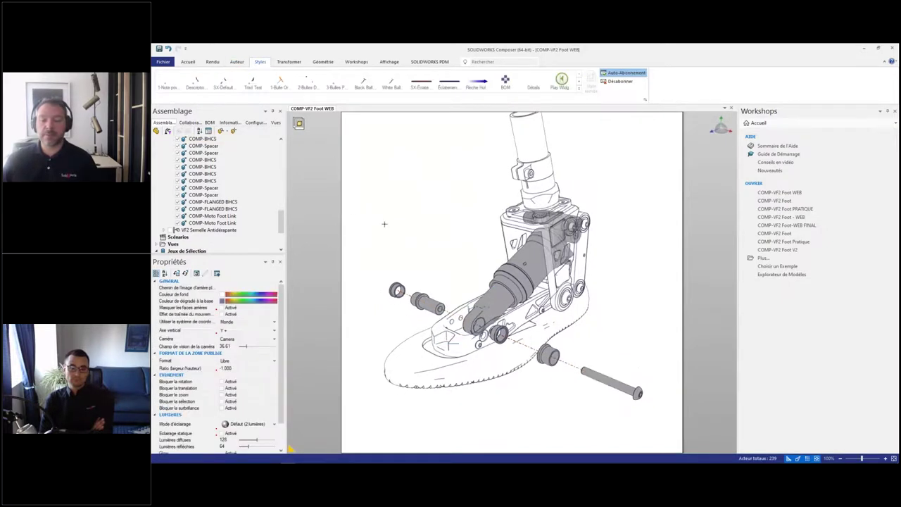
Step: Select the shock set Sélection 6 together with the two explosion path lines and open the Illustration Technique workshop
scroll(211, 205, "down", 3)
left_click(193, 230)
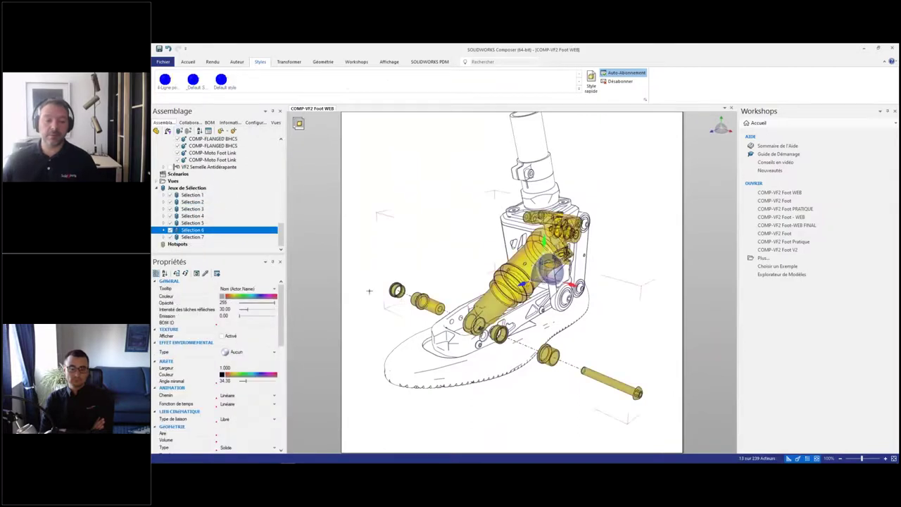
left_click(407, 297)
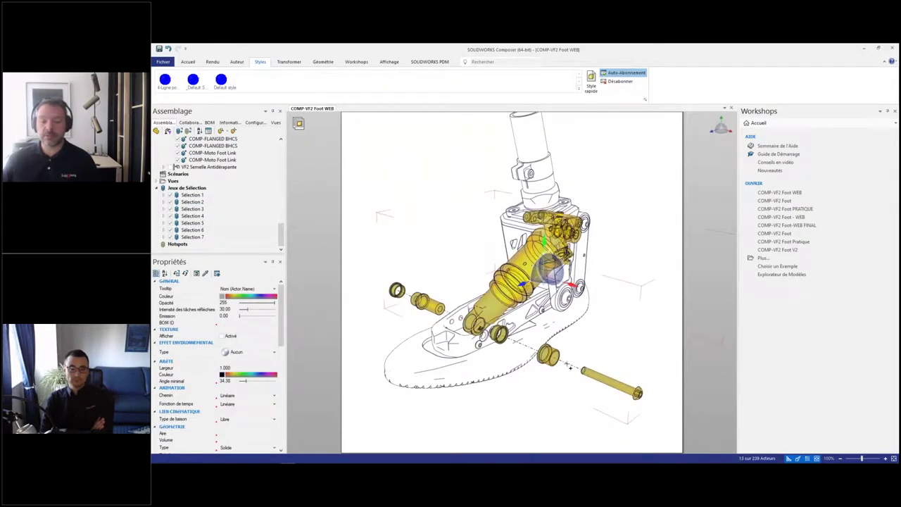
left_click(568, 366)
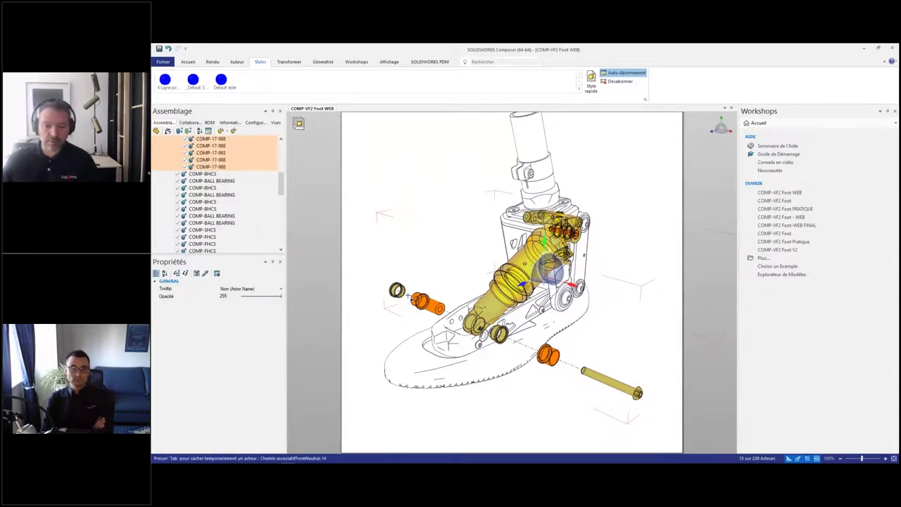
left_click(761, 124)
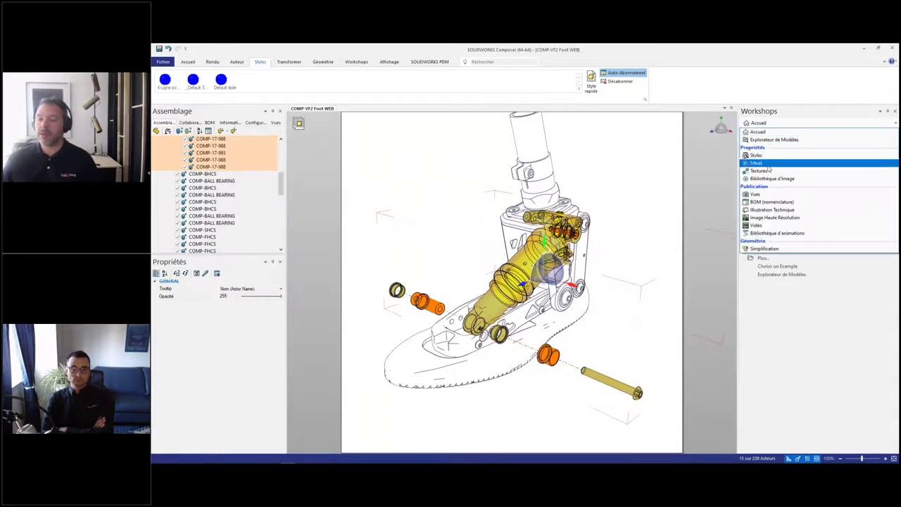
left_click(767, 206)
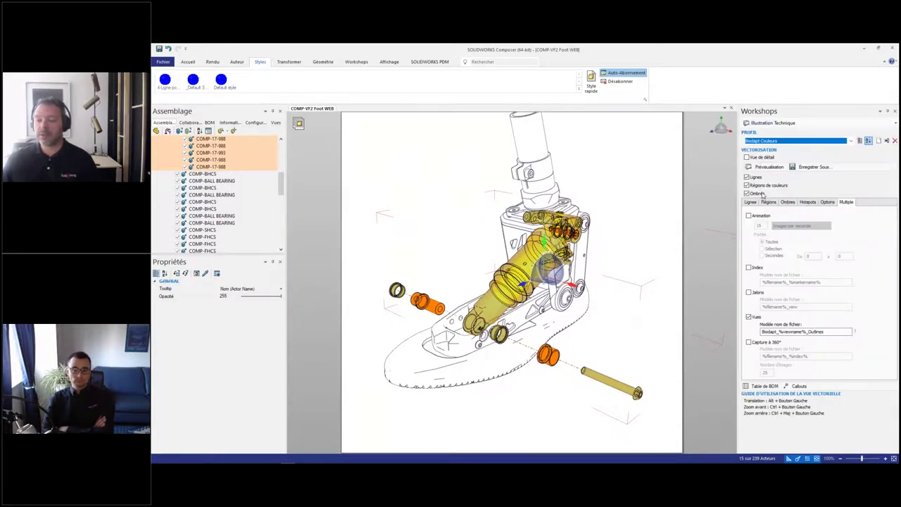
Step: Create a detail view image of the selected shock set and path lines, turn the Vue de détail option off and deselect the image
left_click(759, 159)
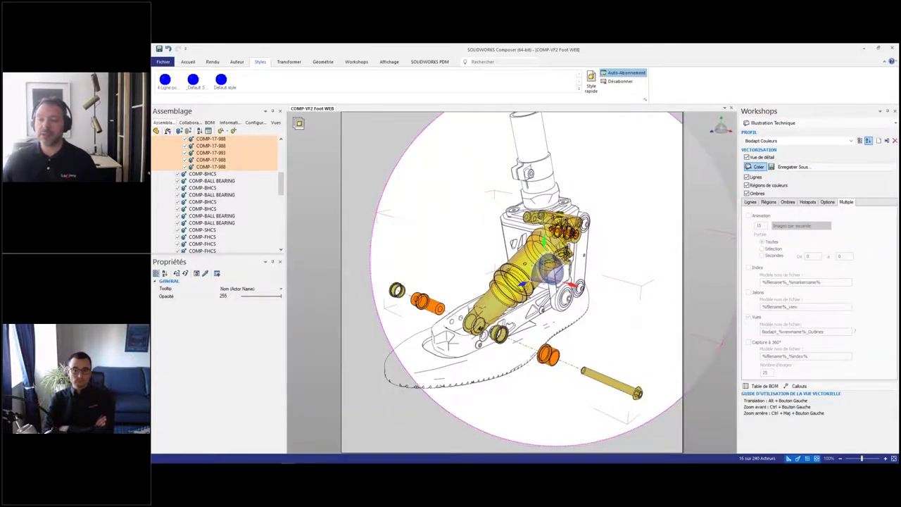
left_click(759, 167)
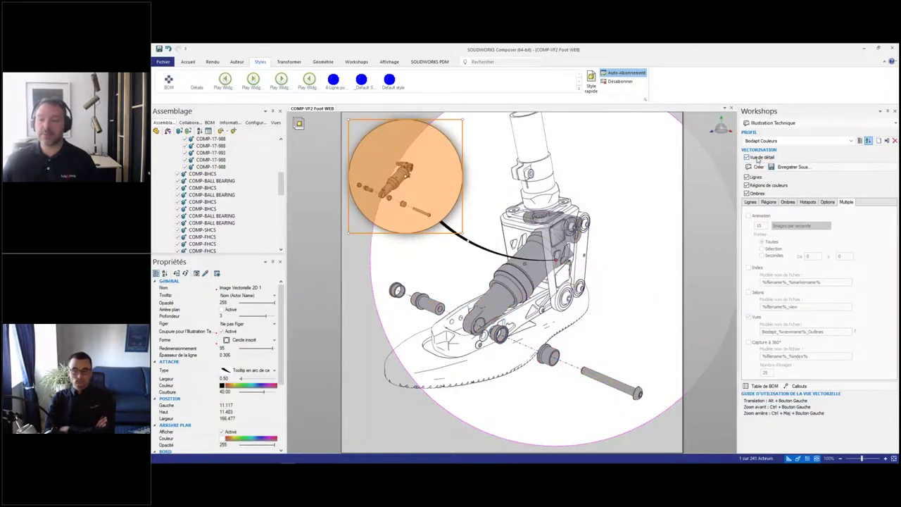
left_click(756, 158)
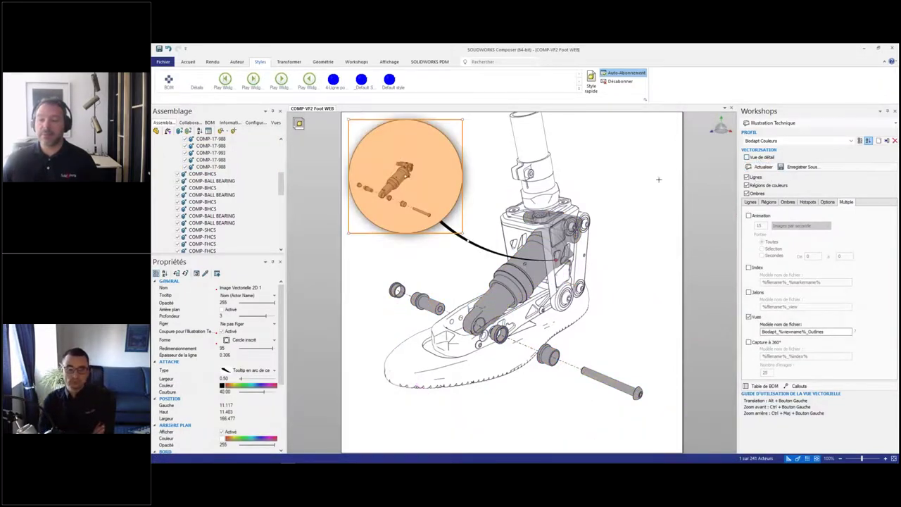
left_click(609, 180)
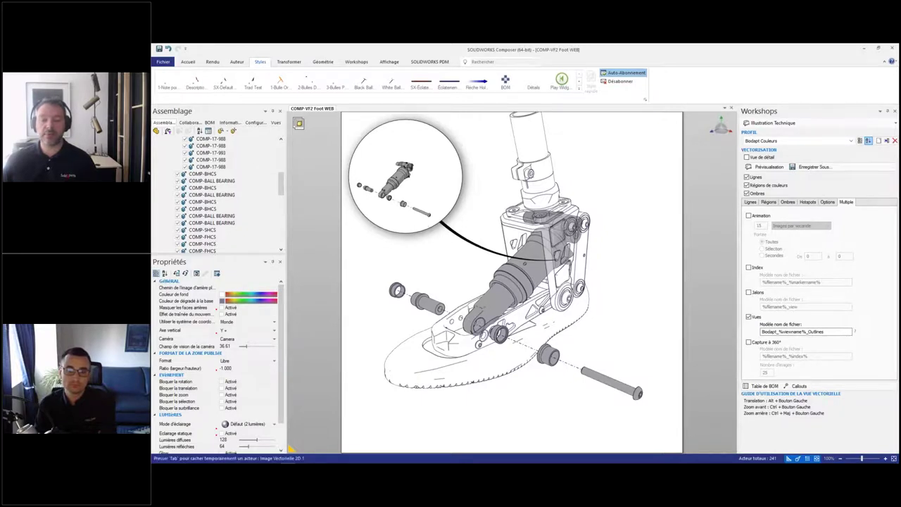
Step: Move the anchor of the detail image's curved leader onto the lower part of the shock in the main model
left_click(462, 231)
left_click_drag(556, 254, 496, 290)
left_click(485, 258)
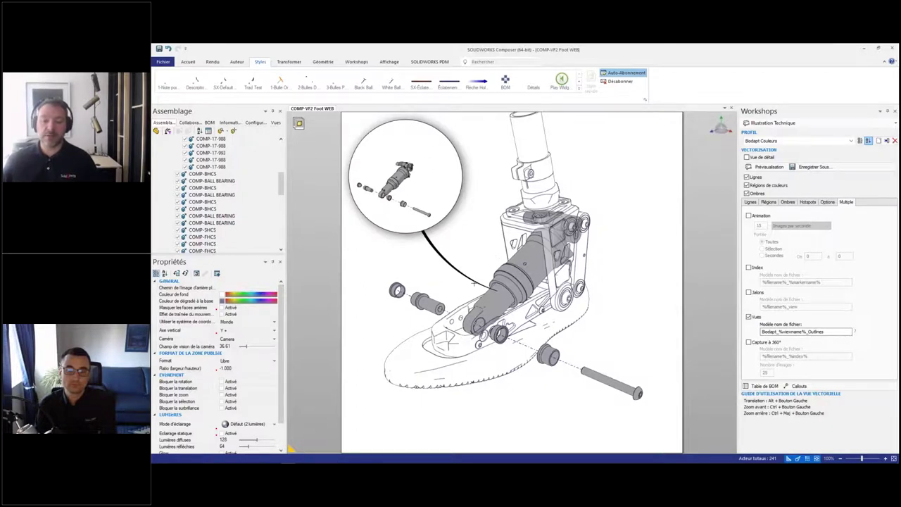
Step: Select the exploded pivot rings, spacers and bolt in the main model, restore them to their neutral positions and deselect them
left_click(419, 310)
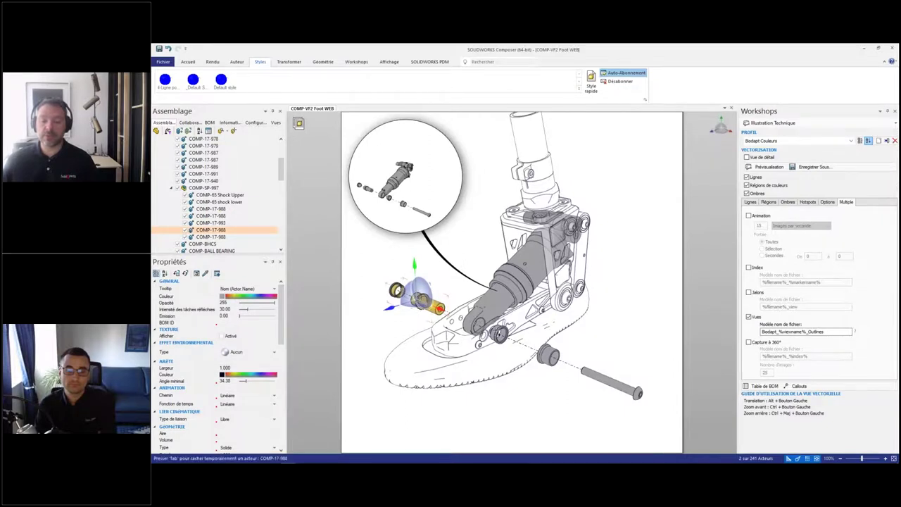
left_click(501, 335, "ctrl")
left_click(548, 355, "ctrl")
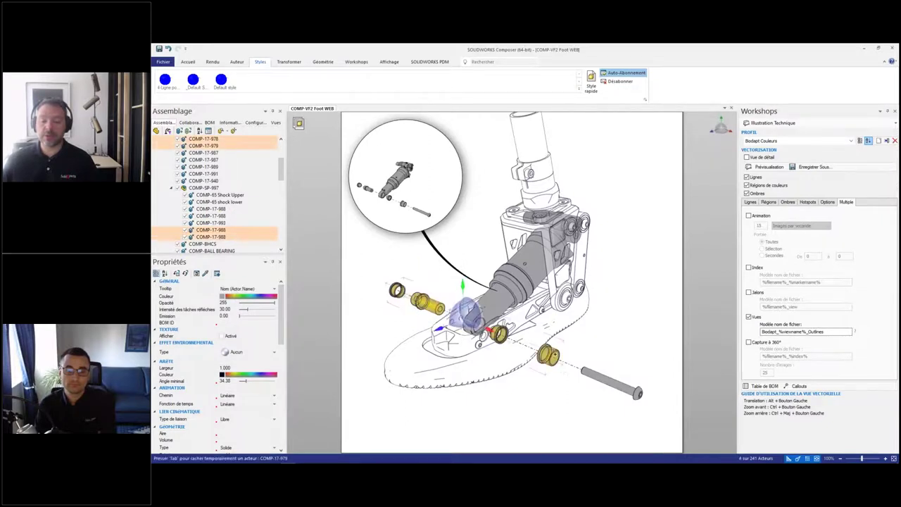
left_click(599, 376, "ctrl")
key("n")
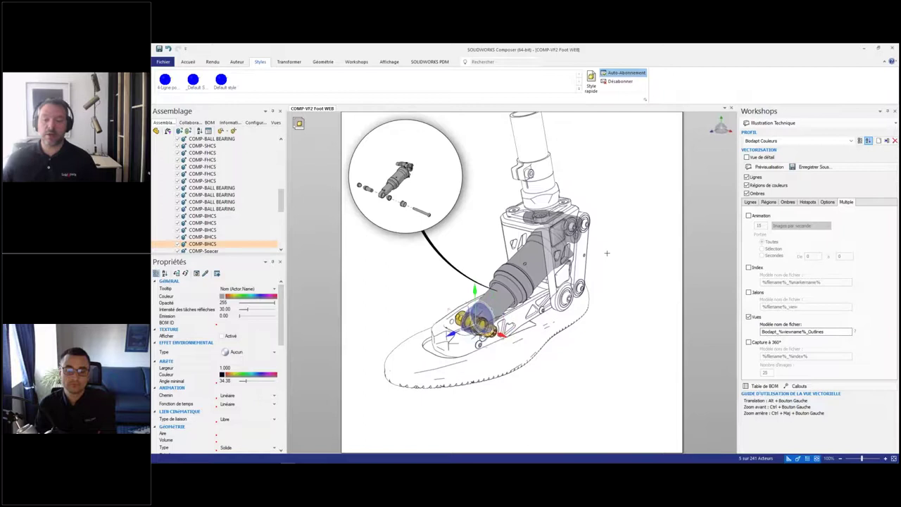
left_click(609, 190)
Step: Save the foot scene with its shock detail image as a new view named Ghost
left_click_drag(610, 189, 616, 210)
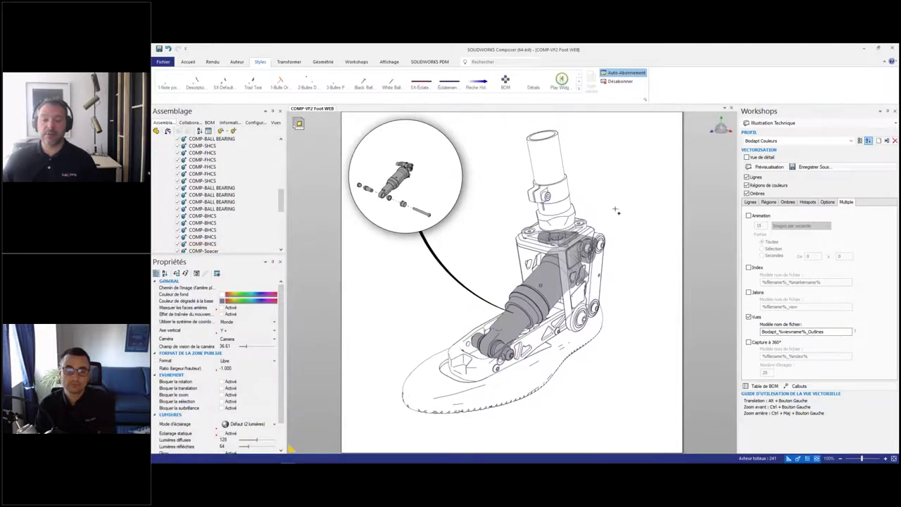
left_click(276, 123)
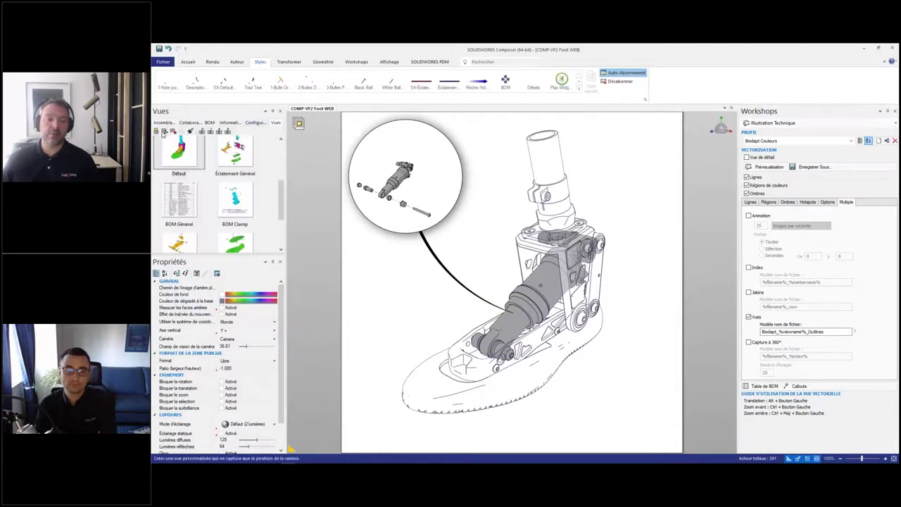
double_click(234, 248)
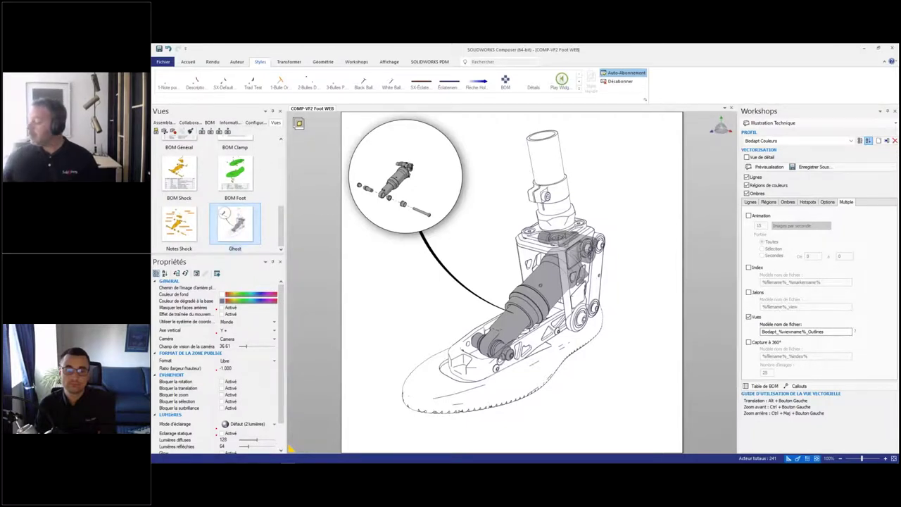
key("Return")
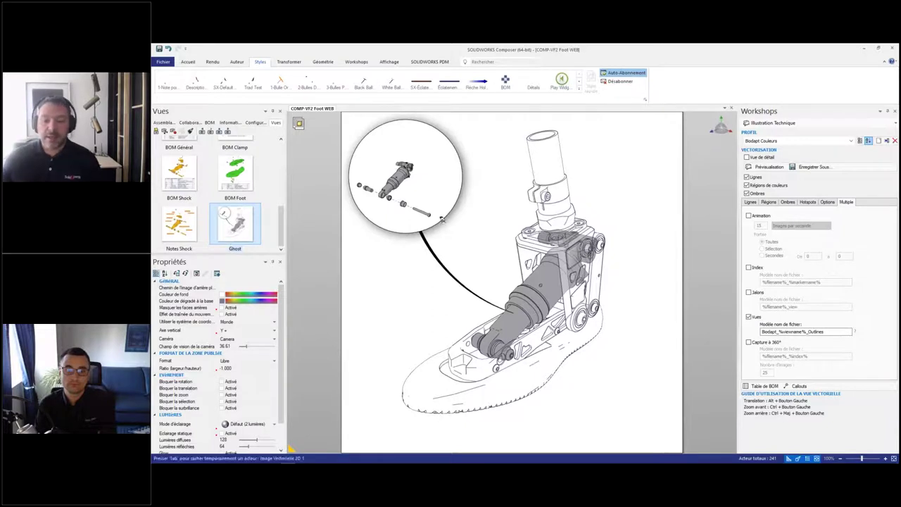
left_click(490, 246)
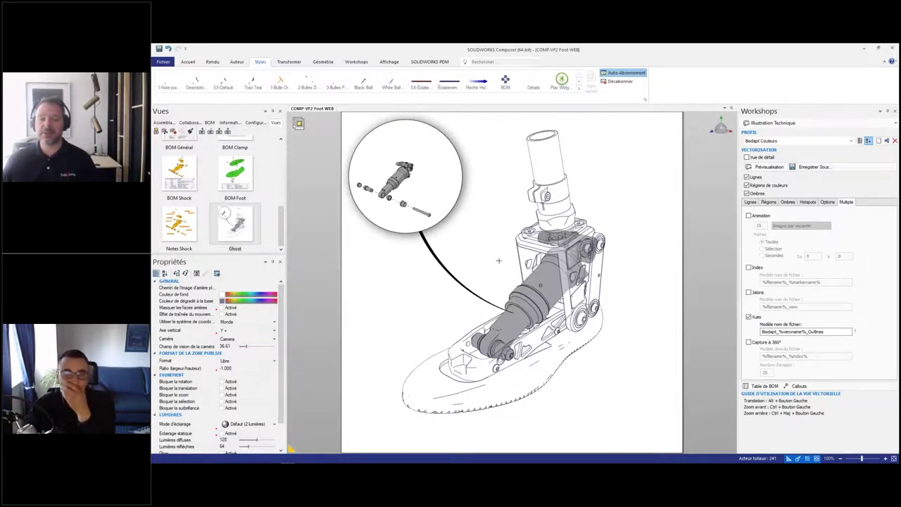
Step: Switch to the PowerPoint webinar presentation and advance past the slide about illustration clarity
key("alt+Tab")
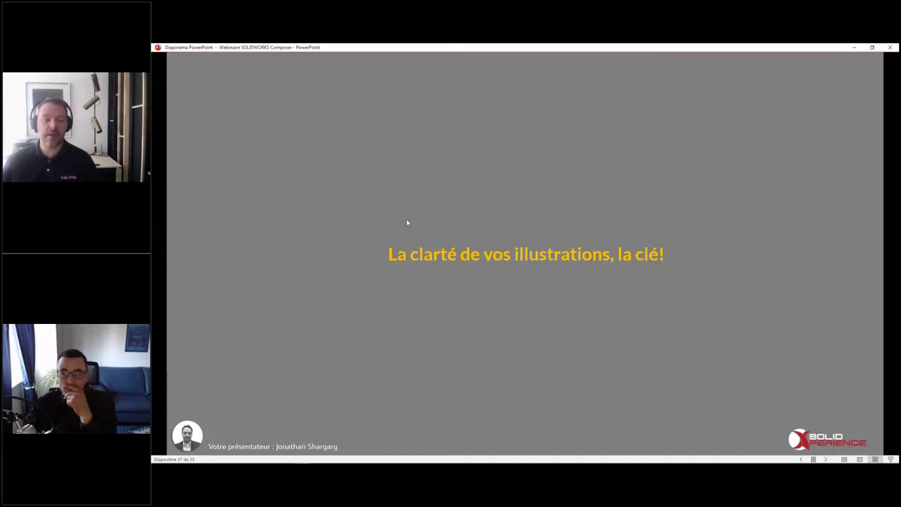
left_click(409, 224)
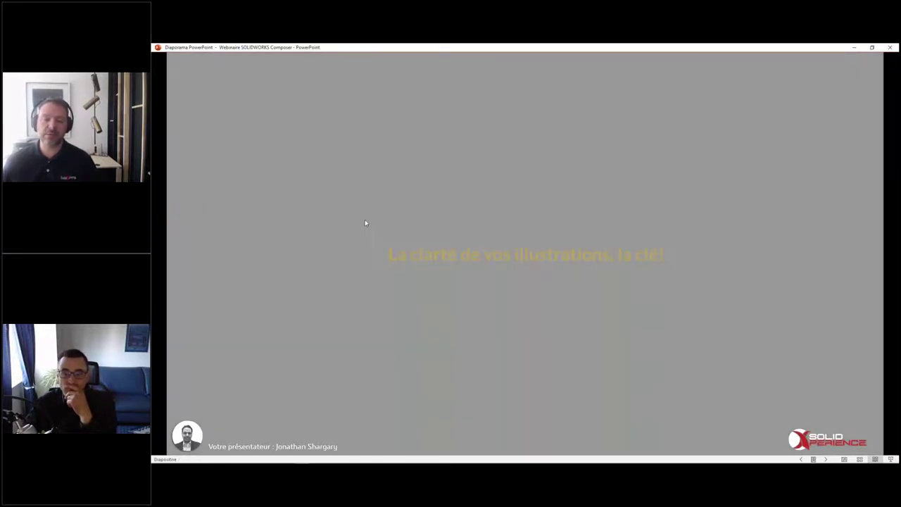
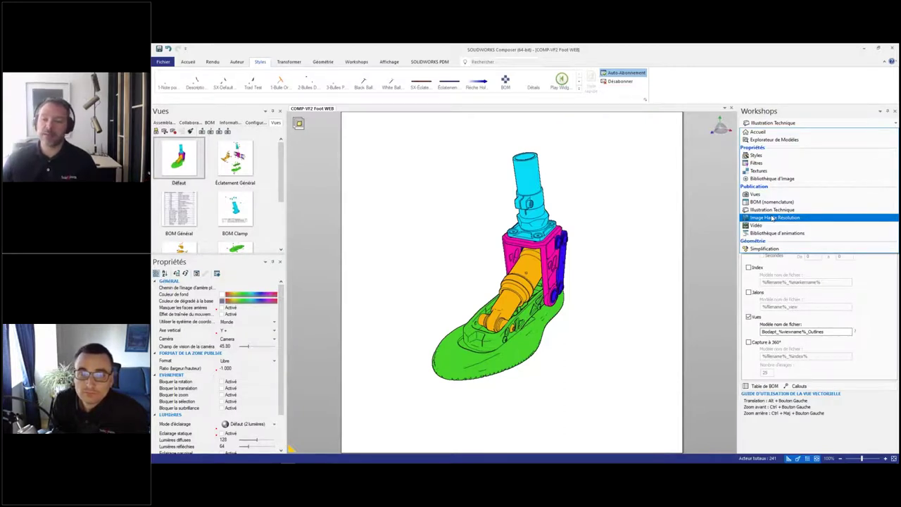
Step: Open the Technical Illustration workshop and review the line and multiple-output settings of the Biodapt Couleurs profile
left_click(778, 213)
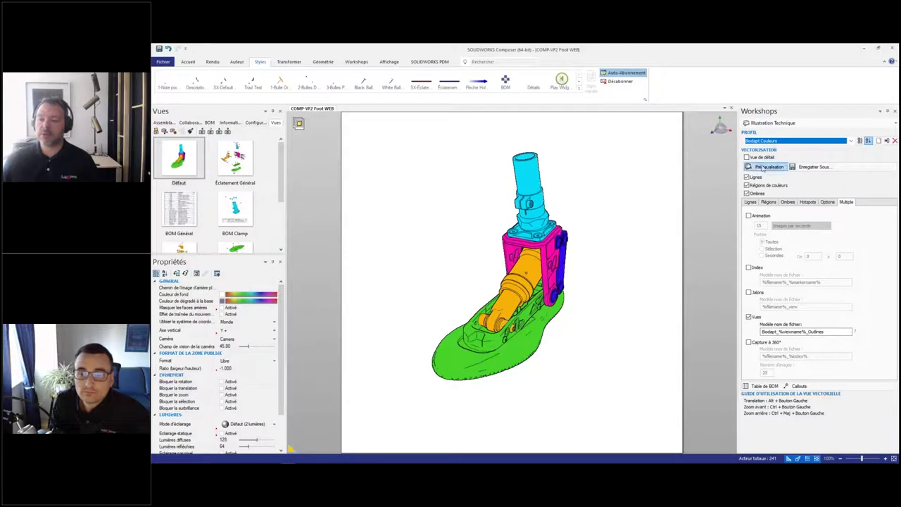
left_click(751, 202)
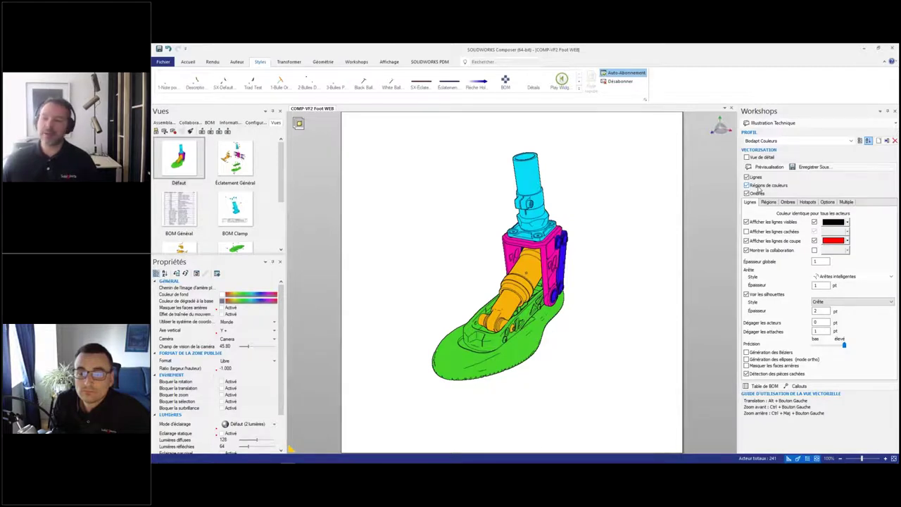
left_click(846, 202)
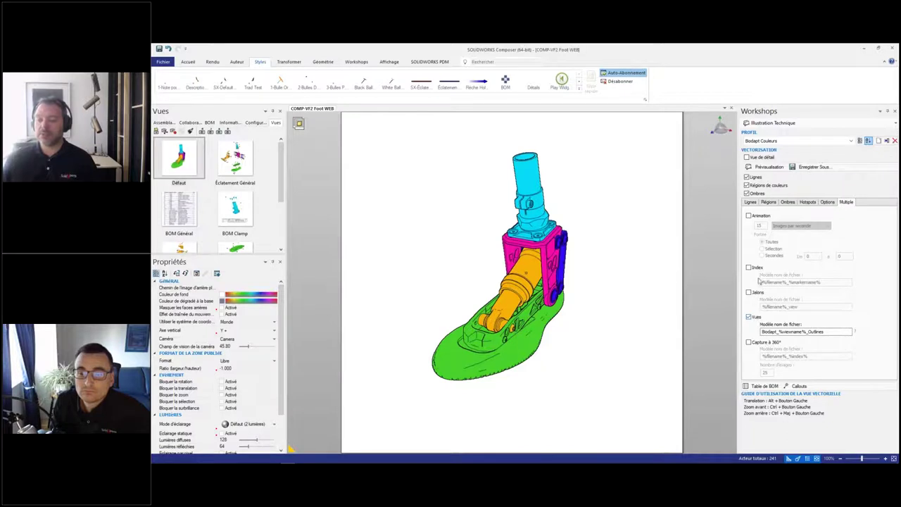
Step: Export the views as SVG vector illustrations into the IMAGES POUR DOC folder, keeping the file name COMP-VF2 Foot WEB
left_click(813, 167)
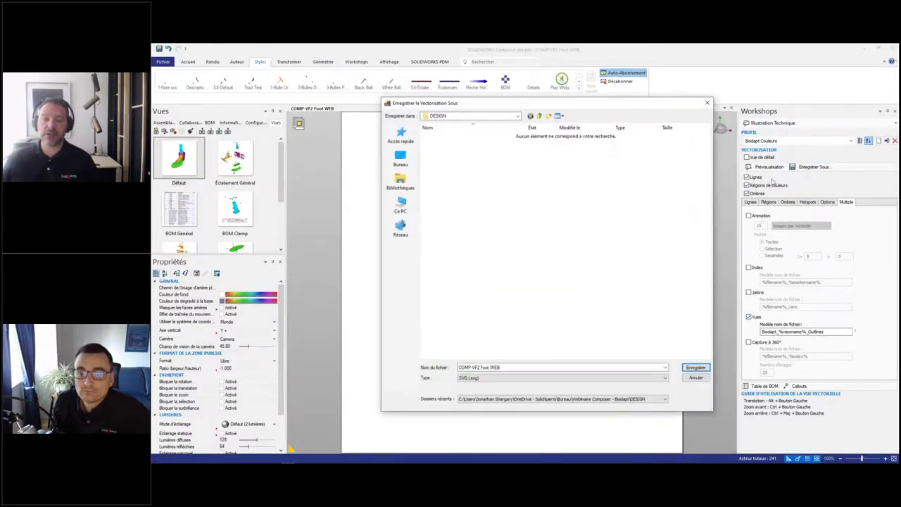
left_click(538, 116)
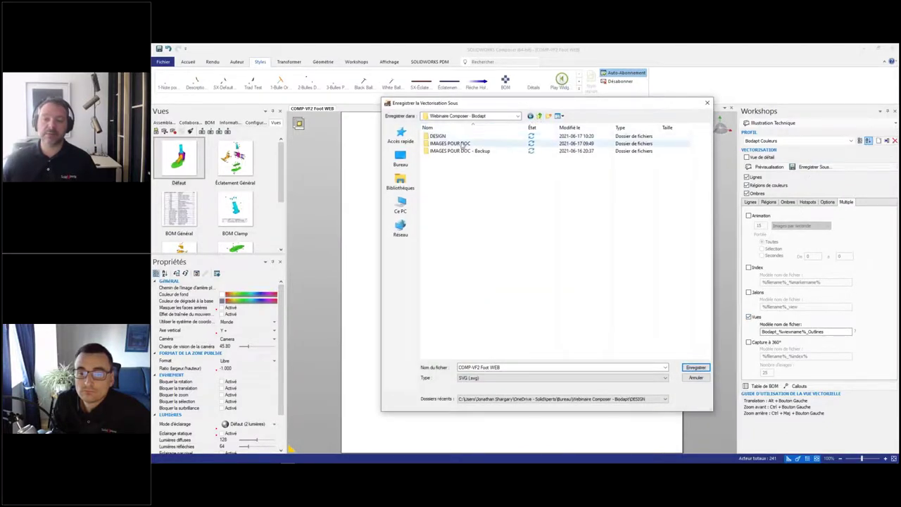
double_click(450, 139)
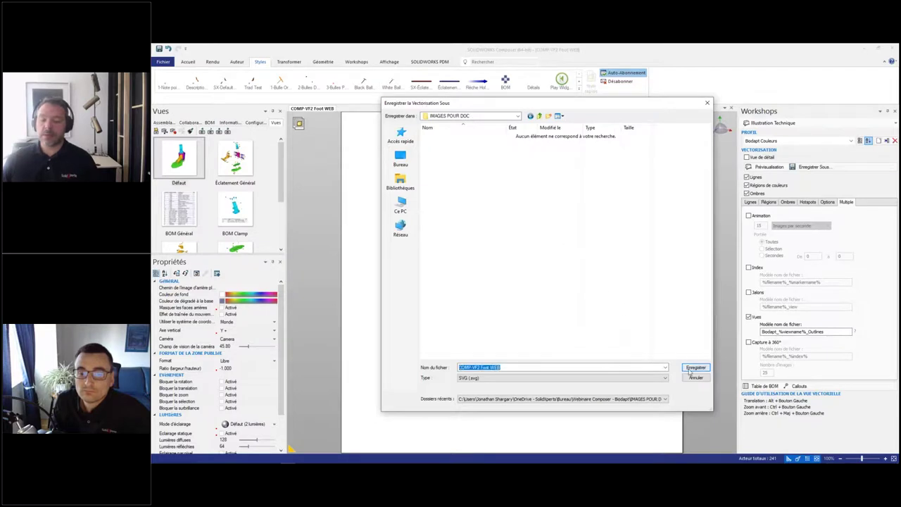
left_click(688, 366)
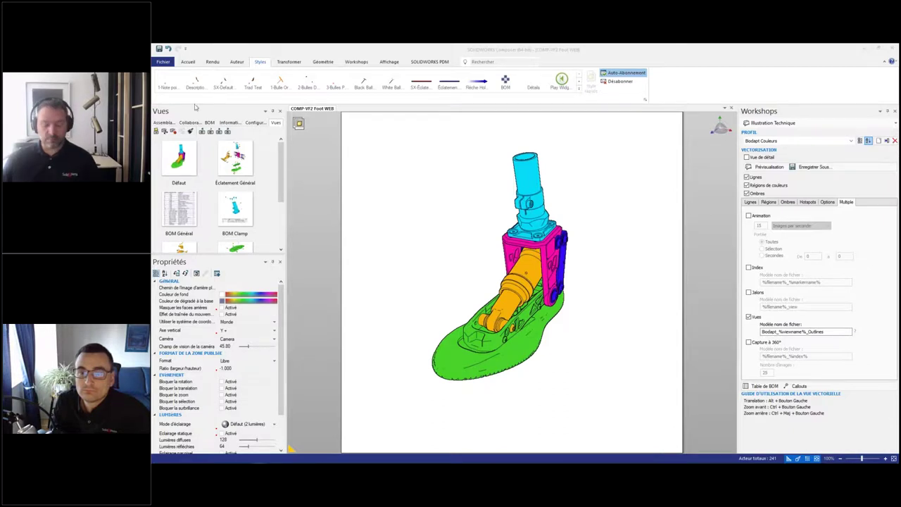
Step: Open the IMAGES POUR DOC folder inside Webinaire Composer - Biodapt in File Explorer and move its window aside
left_click_drag(43, 94, 491, 98)
double_click(382, 187)
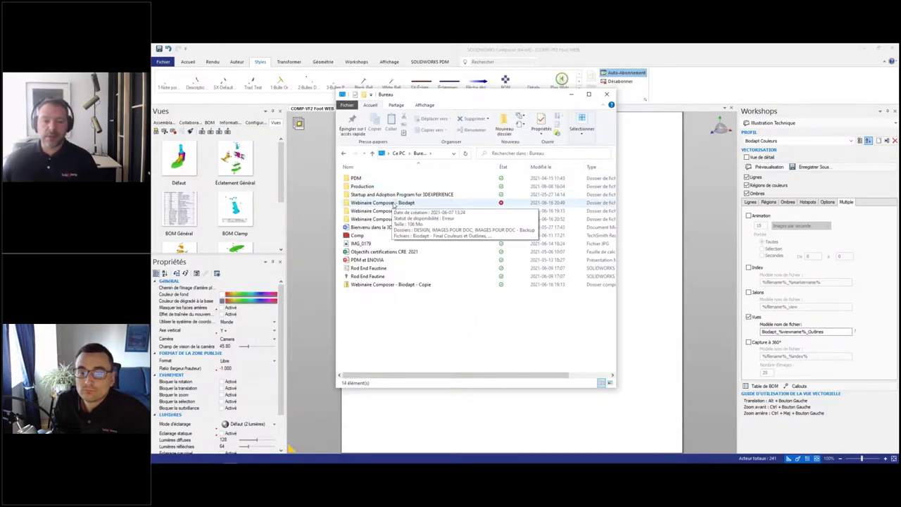
double_click(394, 203)
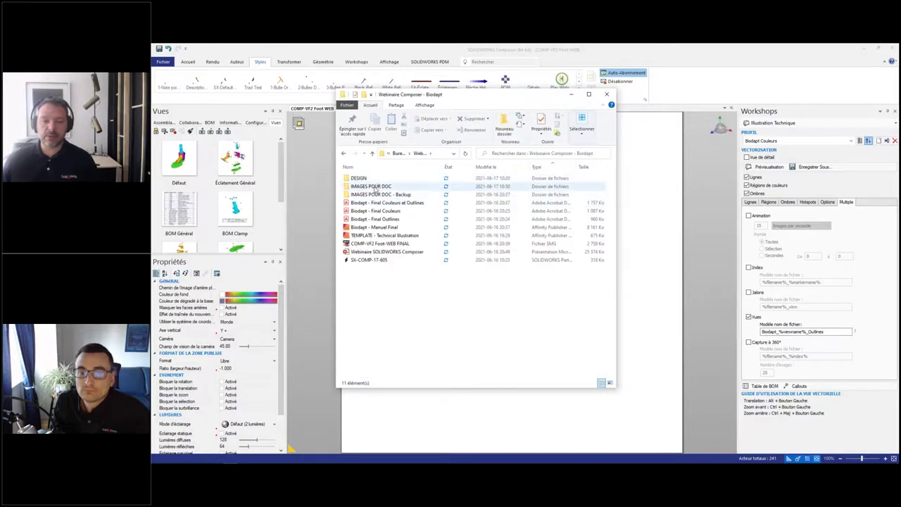
double_click(373, 186)
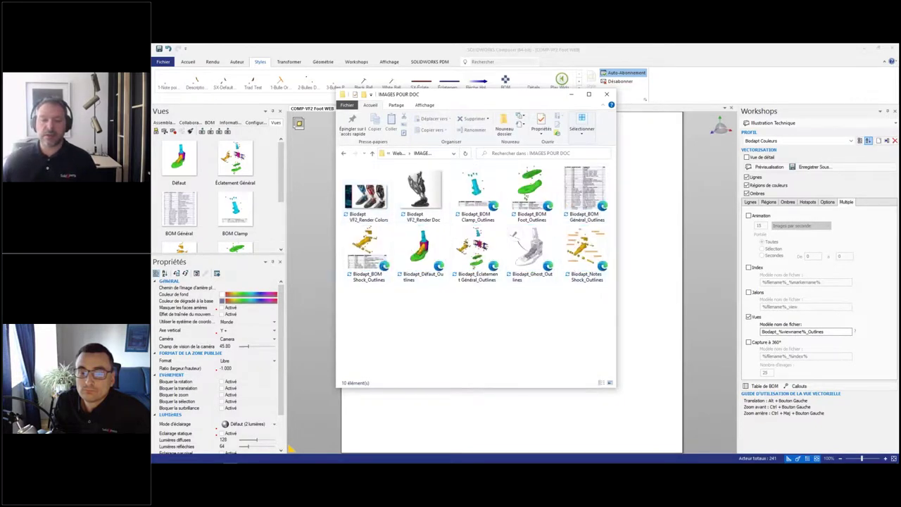
left_click_drag(548, 100, 740, 111)
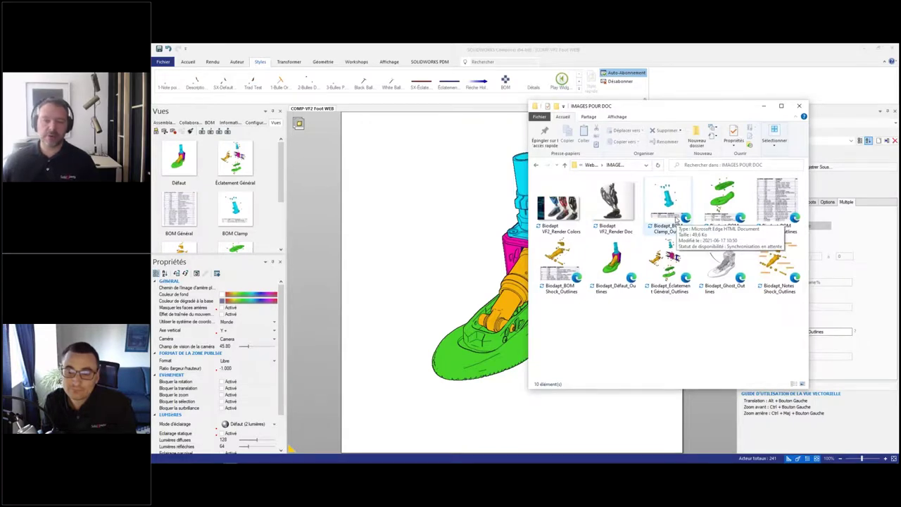
Step: Switch to Affinity Publisher and open the recent document TEMPLATE - Technical Illustration.afpub
key("super")
left_click(401, 276)
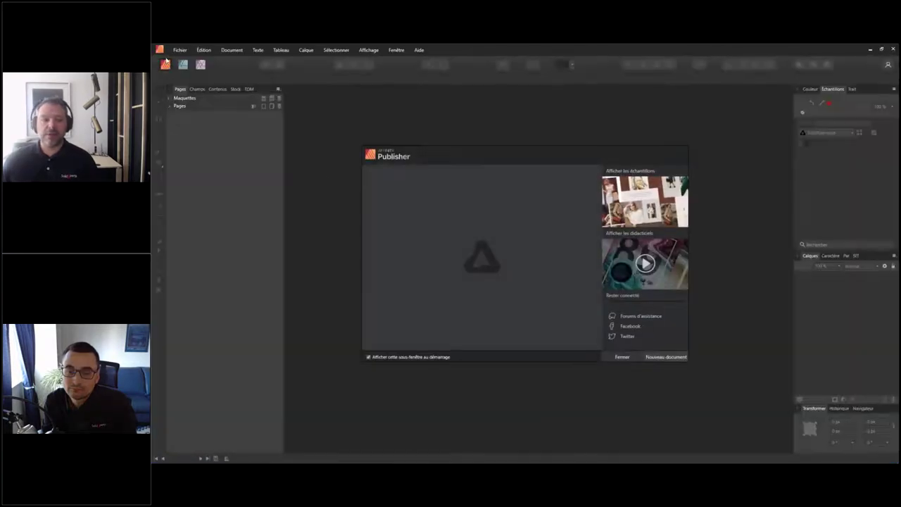
left_click(180, 50)
mouse_move(227, 84)
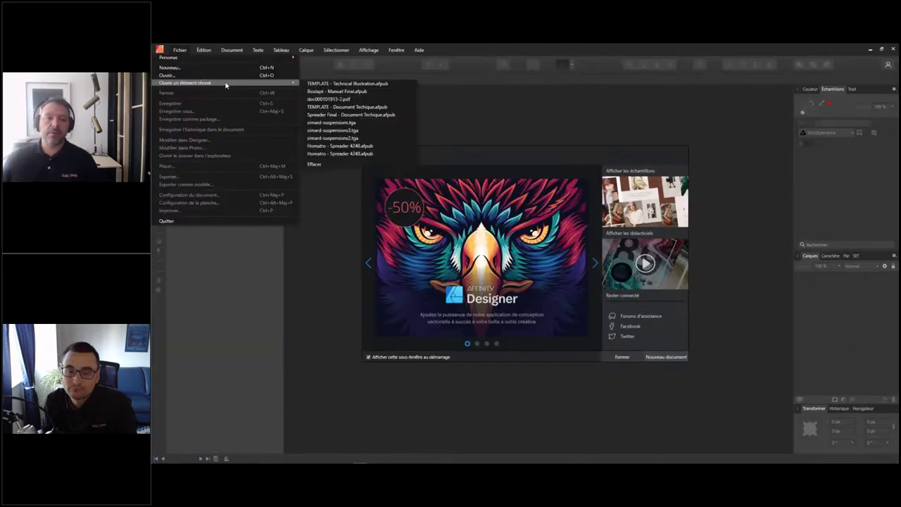
left_click(322, 85)
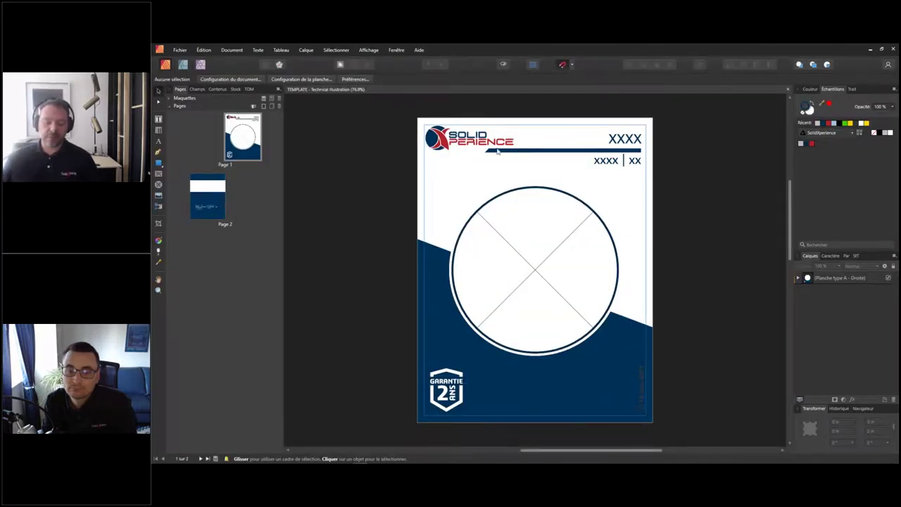
Step: Place the Biodapt VF2_Render Doc image from the images folder into the circular picture frame on the cover page
key("super+Tab")
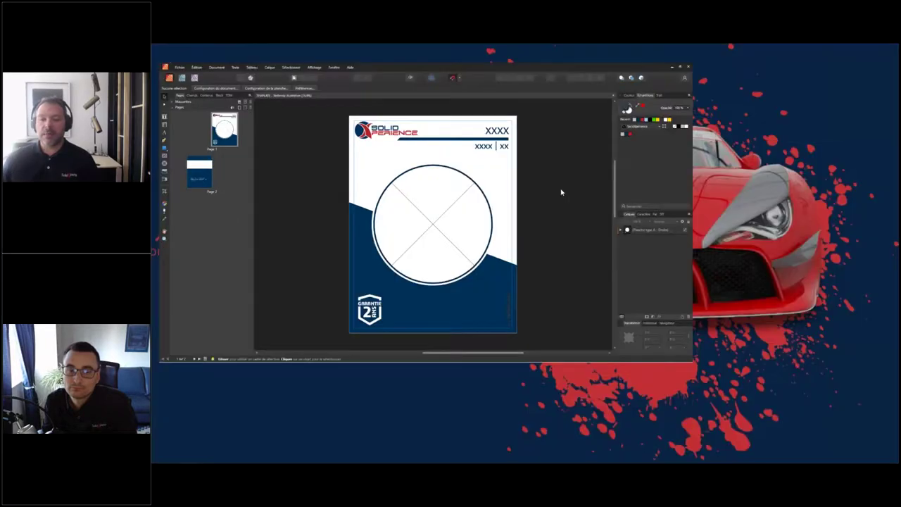
left_click(565, 188)
left_click_drag(643, 110, 735, 113)
left_click_drag(704, 208, 538, 271)
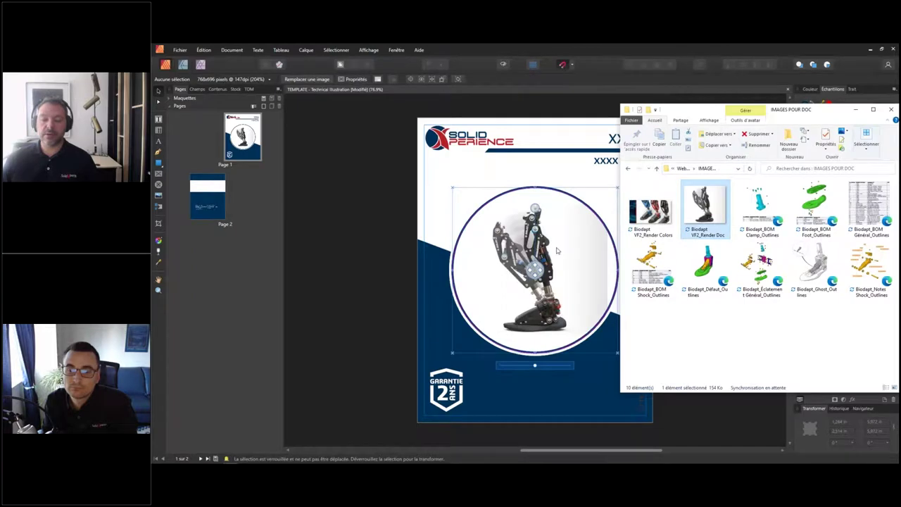
Step: Enlarge the cover image to 254% and adjust its position so the prosthesis fills the circular frame
left_click(563, 247)
left_click_drag(540, 369, 541, 364)
left_click_drag(535, 273, 534, 276)
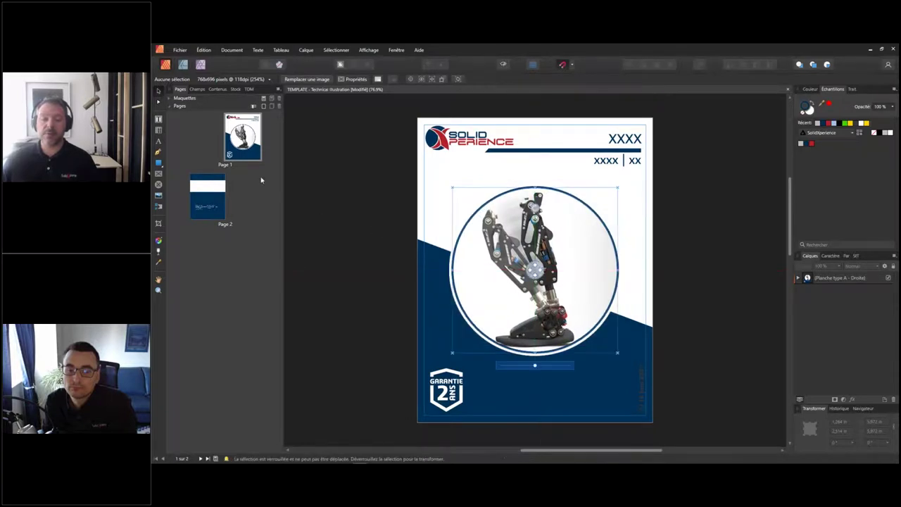
Step: Add two pages after page 1 using the master Planche type H
right_click(244, 172)
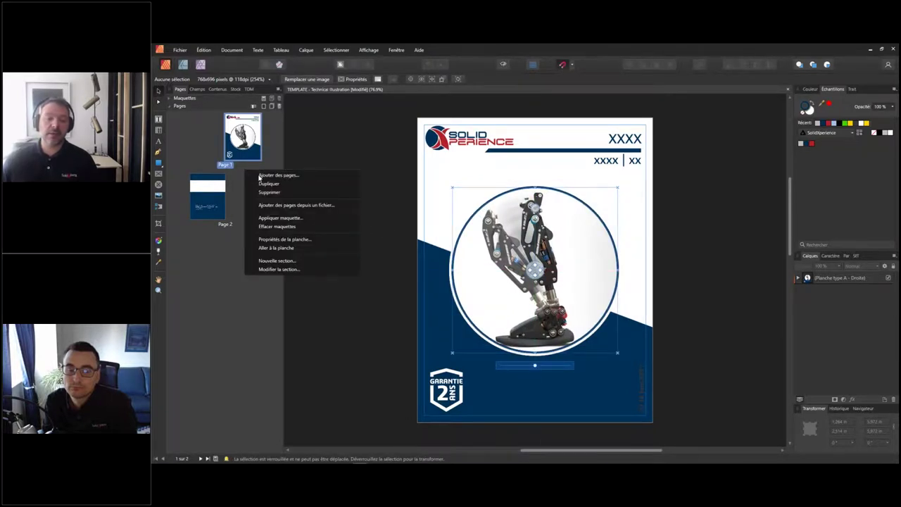
left_click(266, 176)
left_click(559, 263)
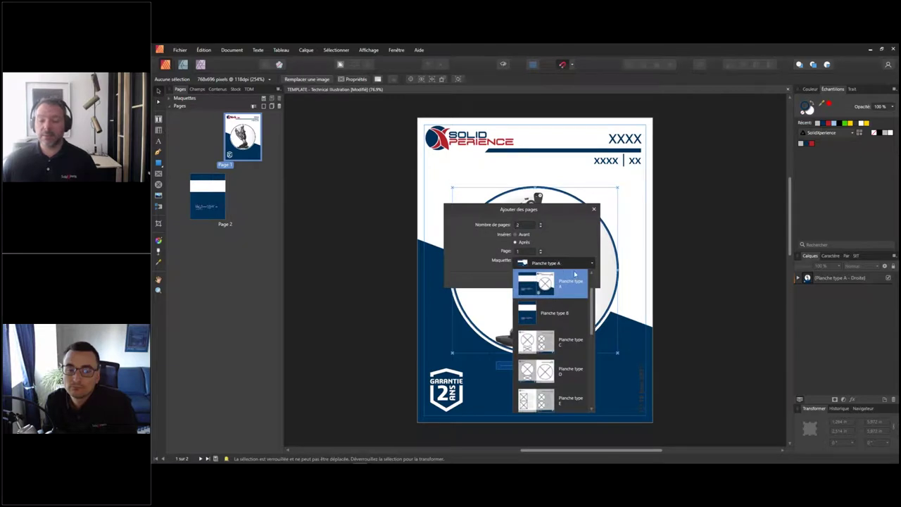
left_click_drag(592, 292, 592, 367)
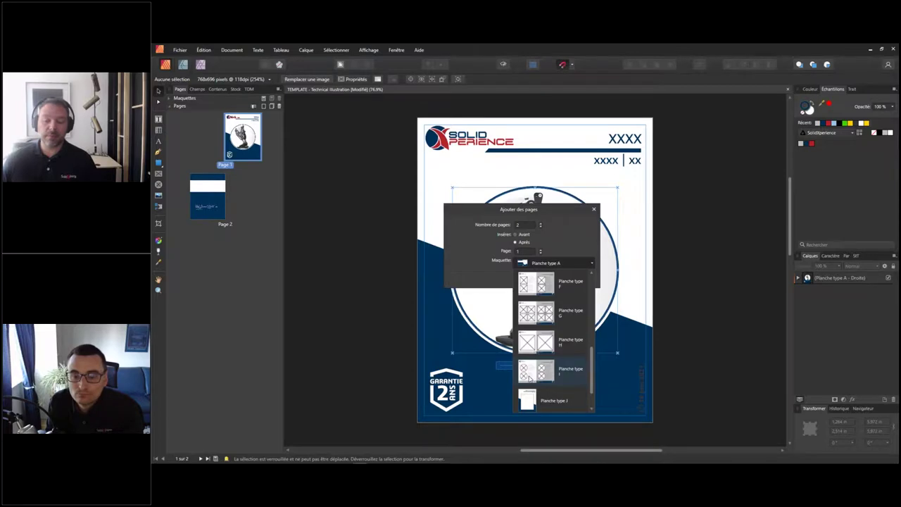
left_click(539, 344)
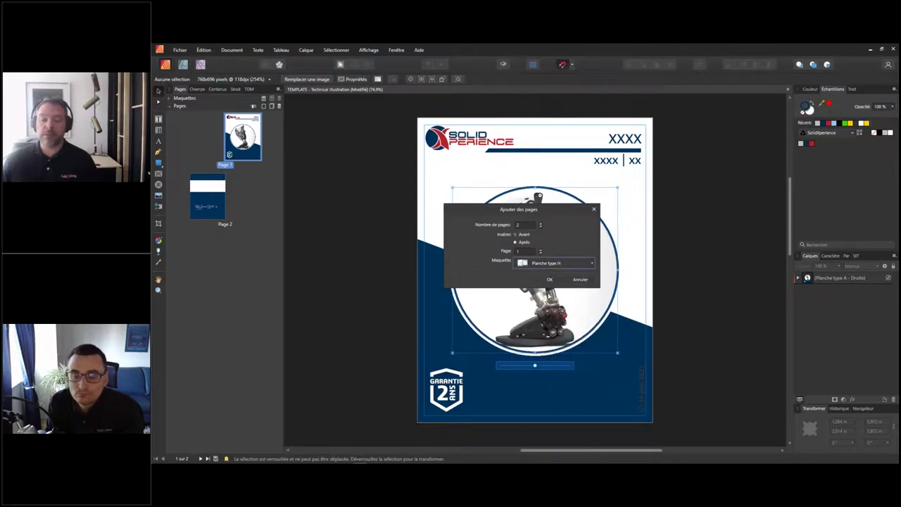
left_click(556, 280)
Step: Place Biodapt_BOM Général_Outlines in the page 2 frame and Biodapt_Éclatement Général_Outlines in the page 3 frame
key("alt+Tab")
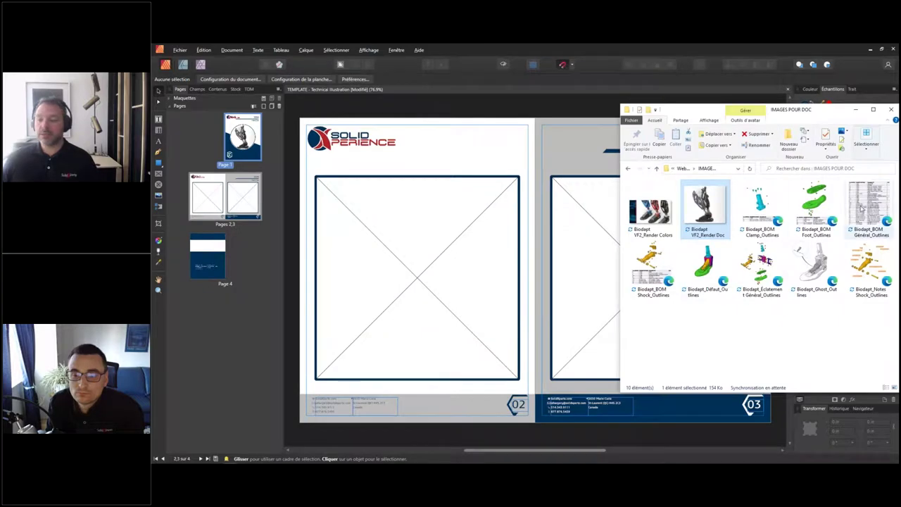
left_click_drag(618, 234, 459, 259)
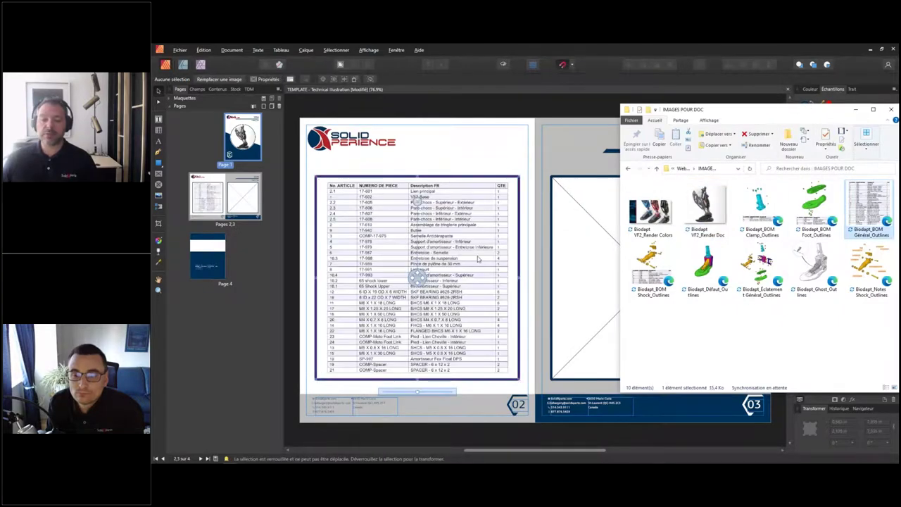
left_click_drag(760, 264, 591, 274)
left_click(566, 102)
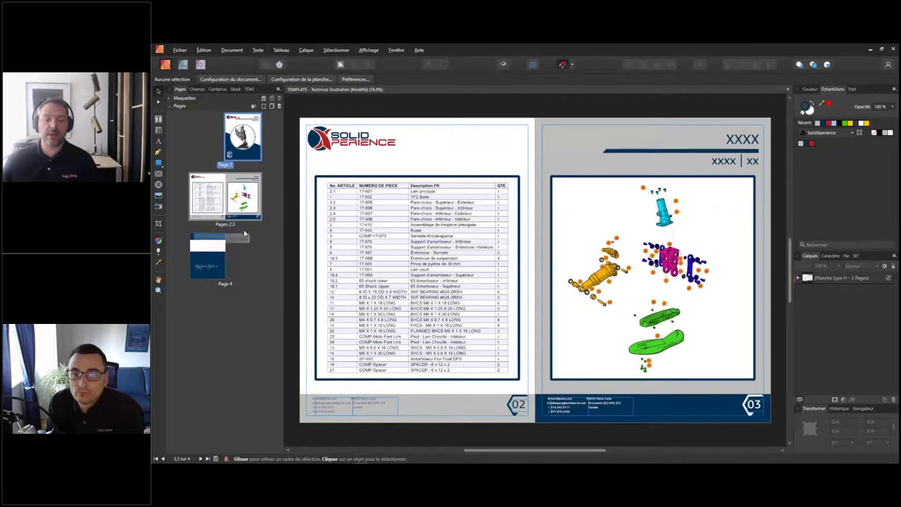
Step: Add two pages after page 4 using the master Planche type A
right_click(258, 238)
left_click(262, 238)
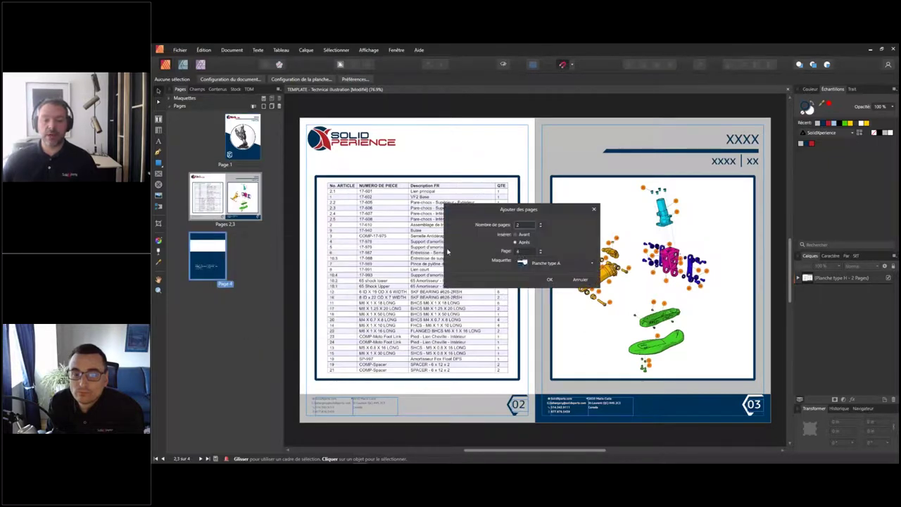
left_click(554, 280)
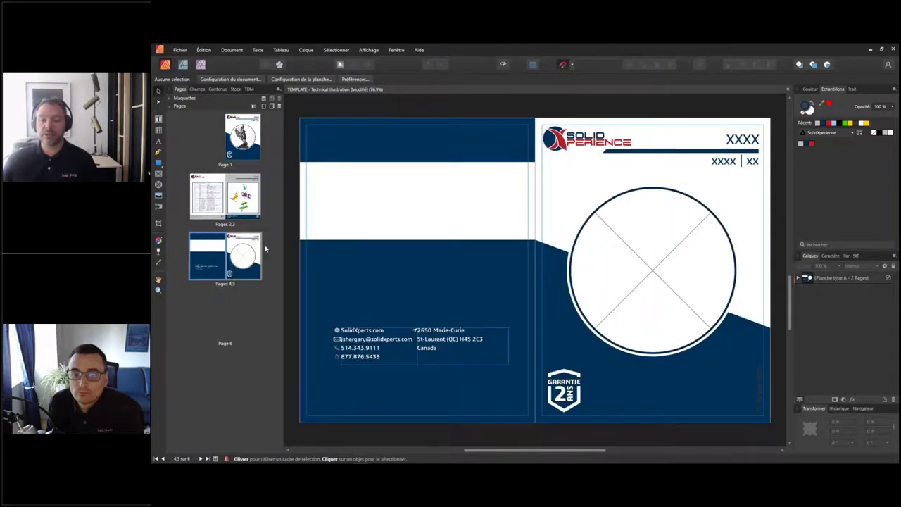
Step: Add two pages after page 3 using the master Planche type H
right_click(261, 224)
left_click(362, 228)
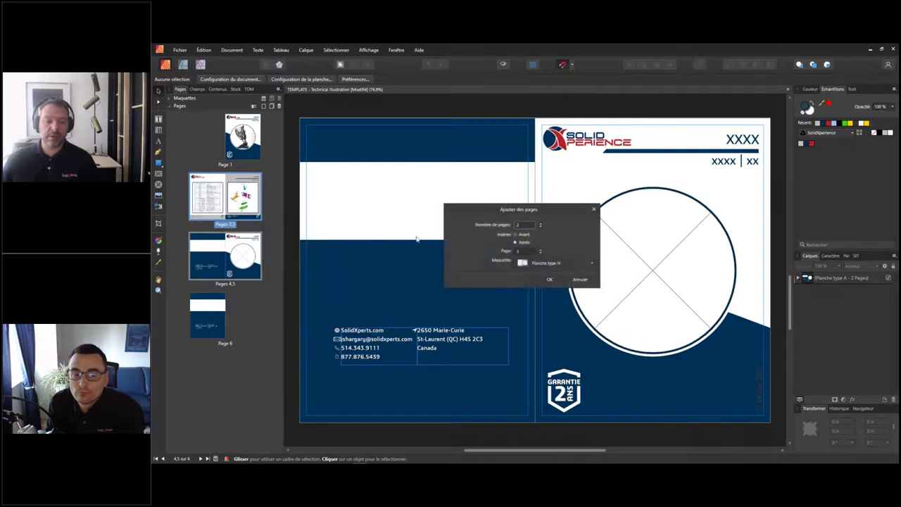
left_click(532, 264)
left_click(550, 282)
left_click(552, 279)
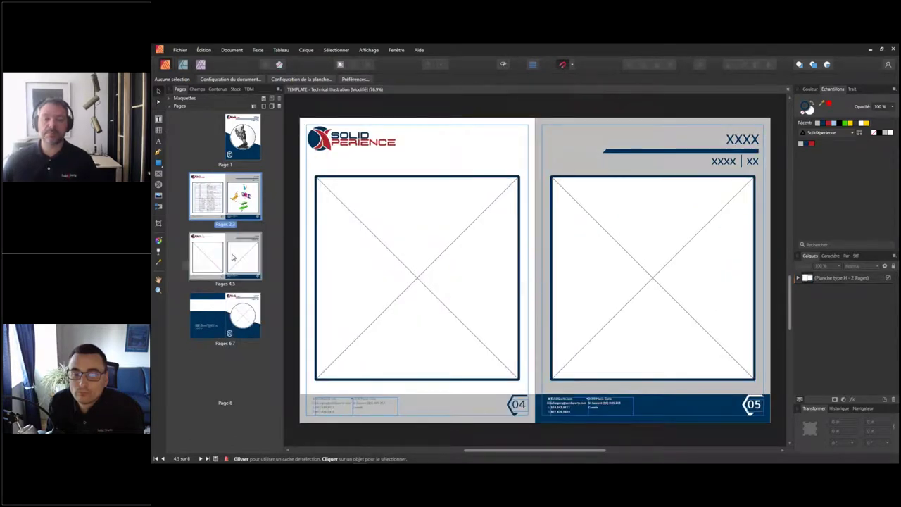
Step: Place Biodapt_BOM Shock_Outlines in the page 4 frame and Biodapt_Notes Shock_Outlines in the page 5 frame
key("alt+Tab")
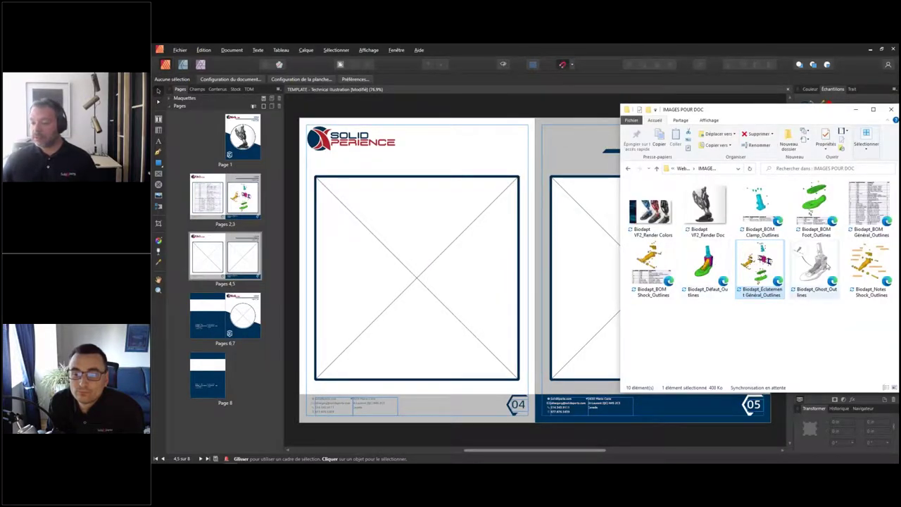
left_click(815, 271)
left_click_drag(757, 325, 794, 324)
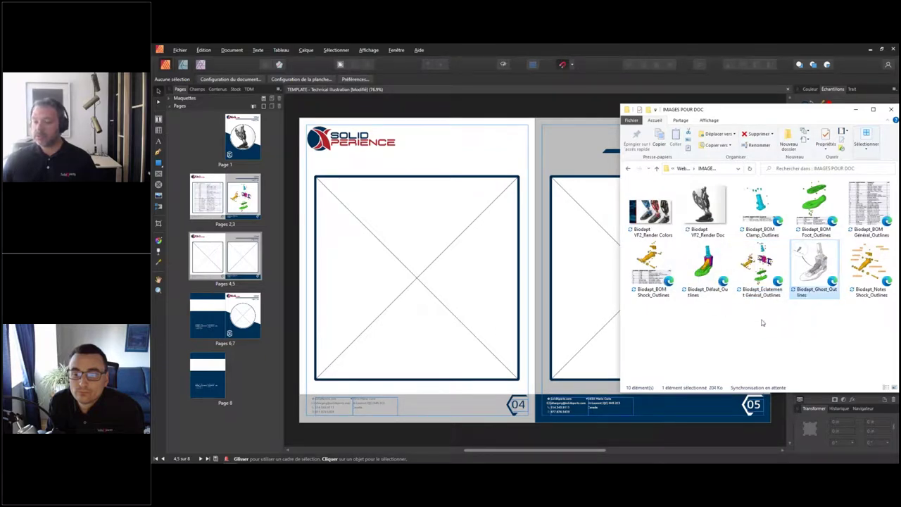
left_click_drag(655, 259, 437, 281)
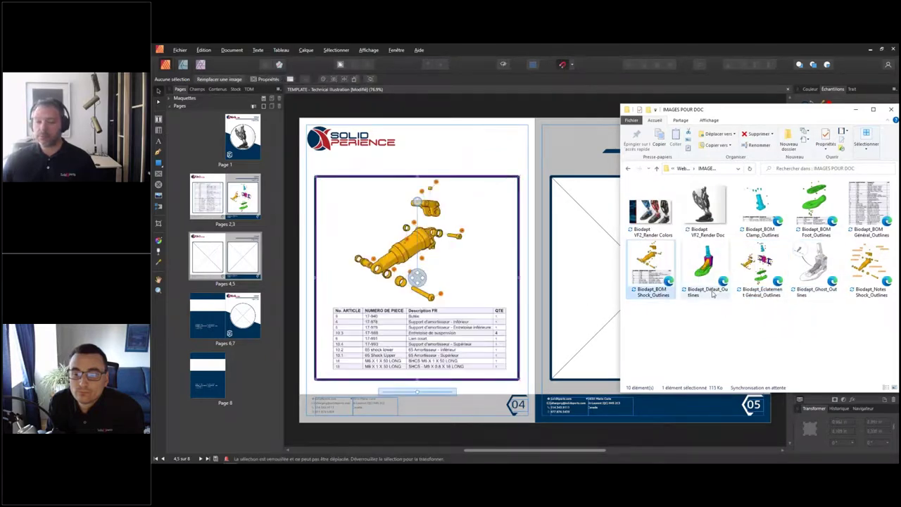
left_click_drag(870, 264, 598, 289)
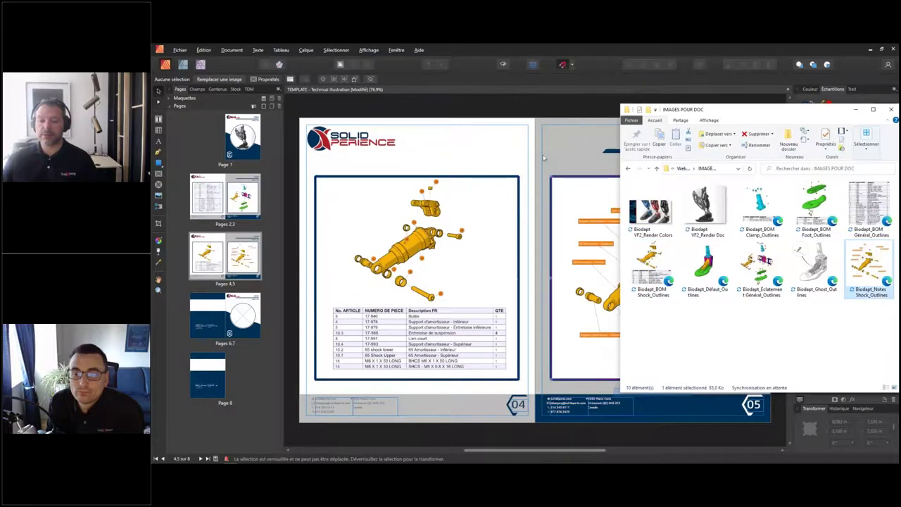
Step: Add two pages after page 5 using the master Planche type G
right_click(260, 281)
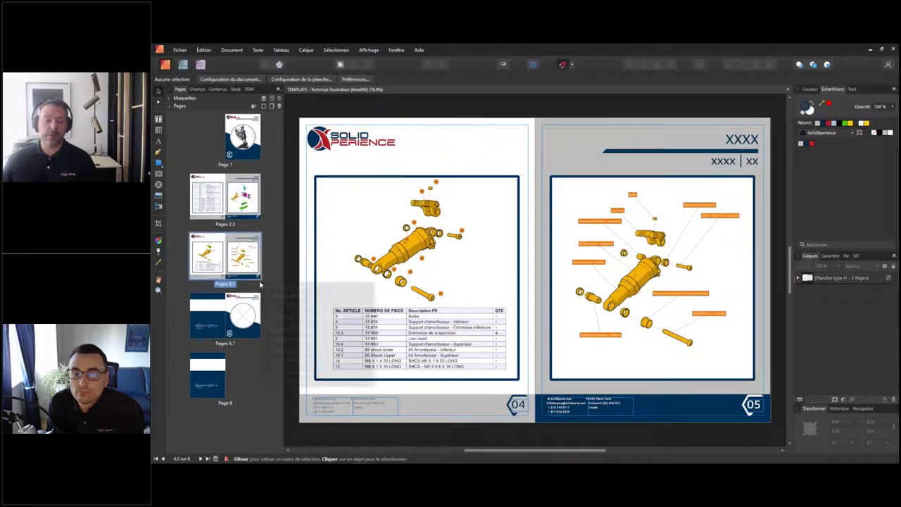
left_click(281, 287)
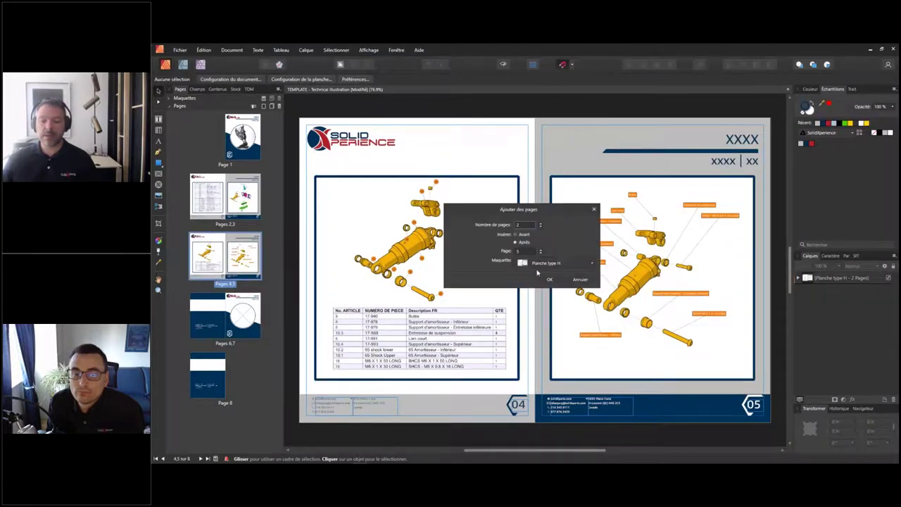
left_click(592, 266)
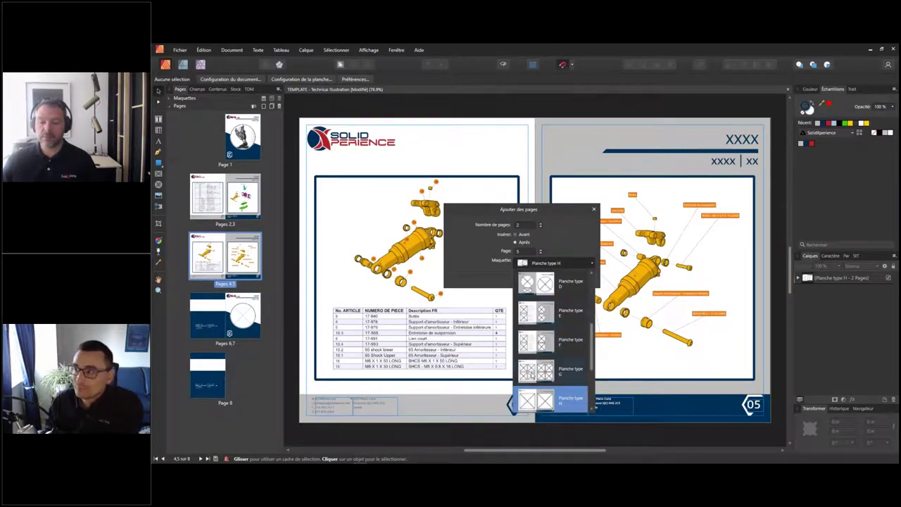
left_click(552, 400)
left_click(572, 279)
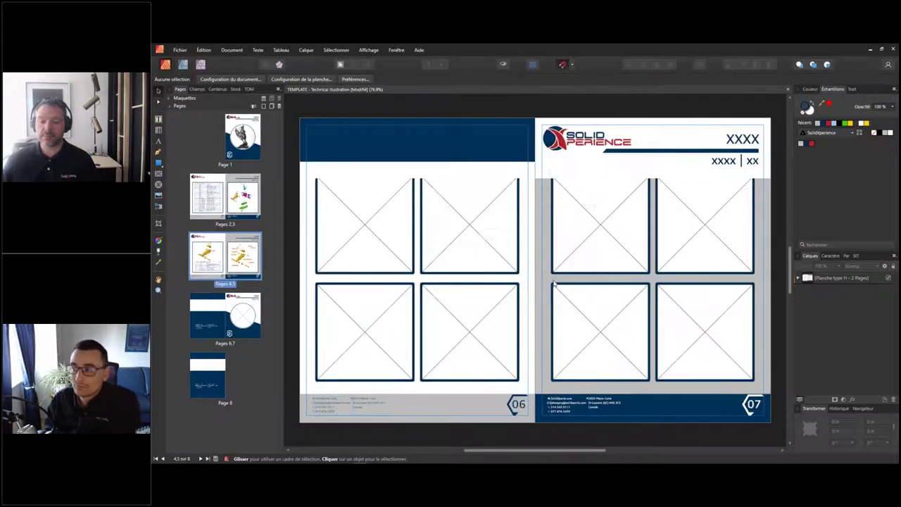
Step: Place Biodapt_BOM Clamp_Outlines and Biodapt_BOM Foot_Outlines in the two upper frames of page 6
key("alt+Tab")
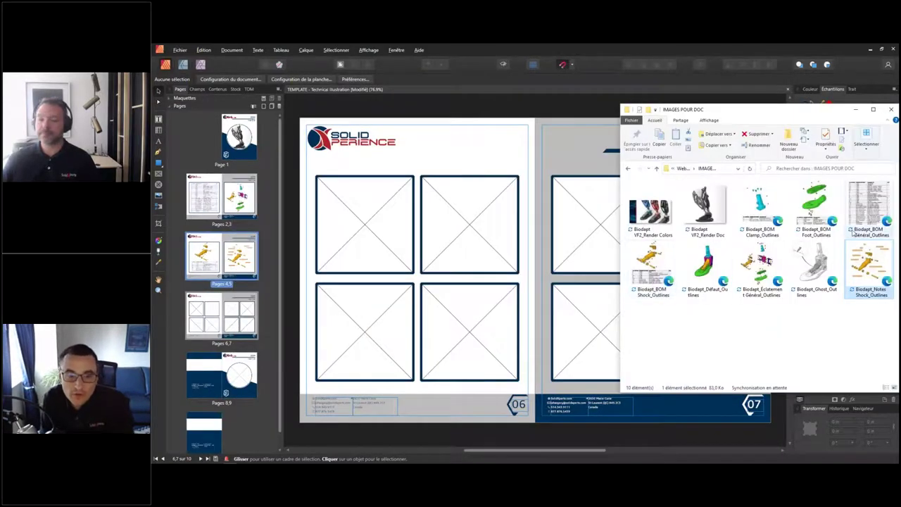
left_click_drag(760, 204, 365, 224)
left_click_drag(814, 205, 493, 234)
left_click(863, 274)
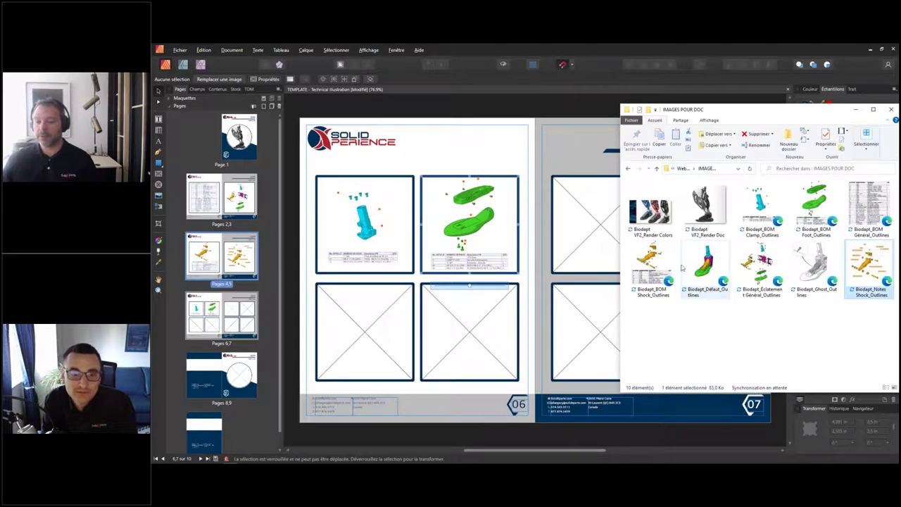
Step: Place Biodapt_Ghost_Outlines in the lower-left frame of page 6 and Biodapt_Défaut_Outlines in the lower-right one
scroll(492, 277, "up", 5)
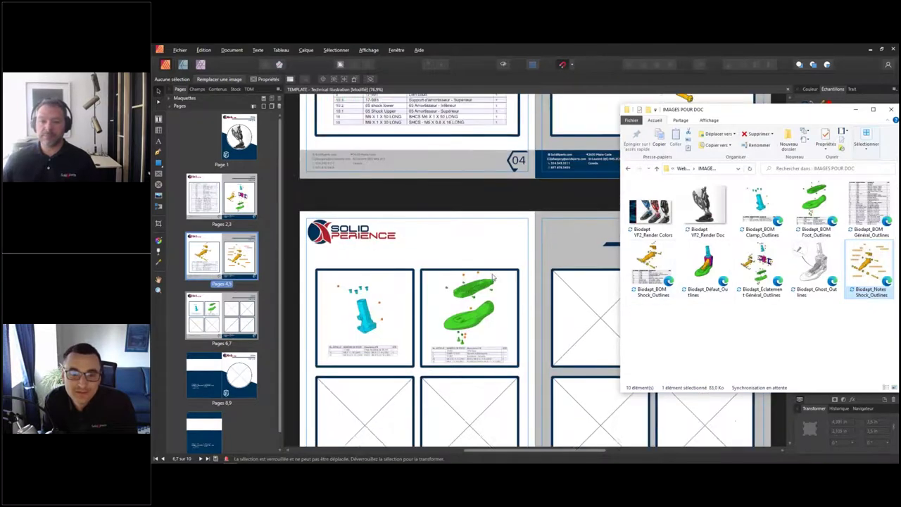
scroll(492, 276, "down", 5)
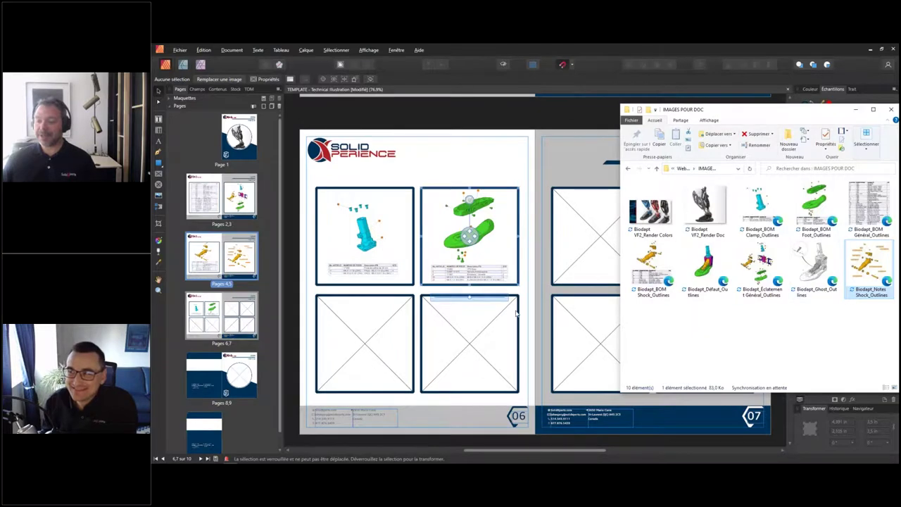
scroll(581, 311, "up", 1)
left_click_drag(814, 271, 390, 359)
left_click_drag(704, 290, 469, 366)
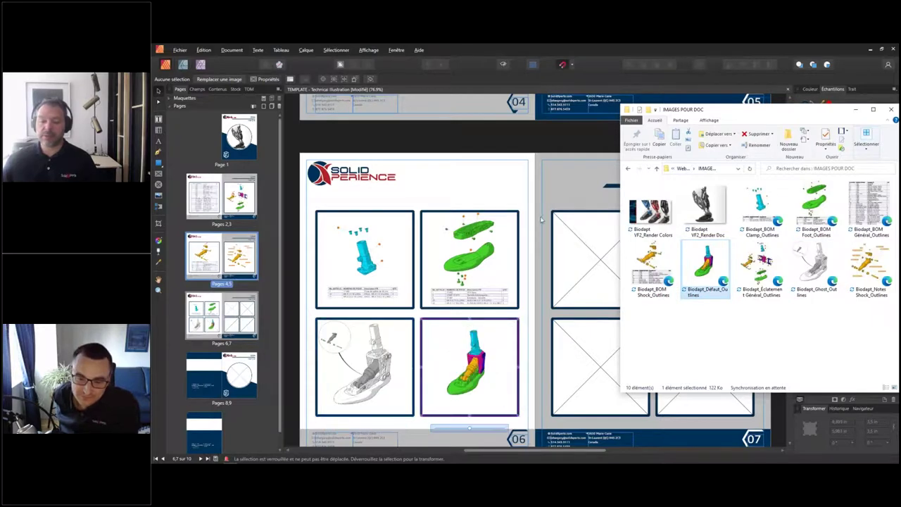
left_click(535, 141)
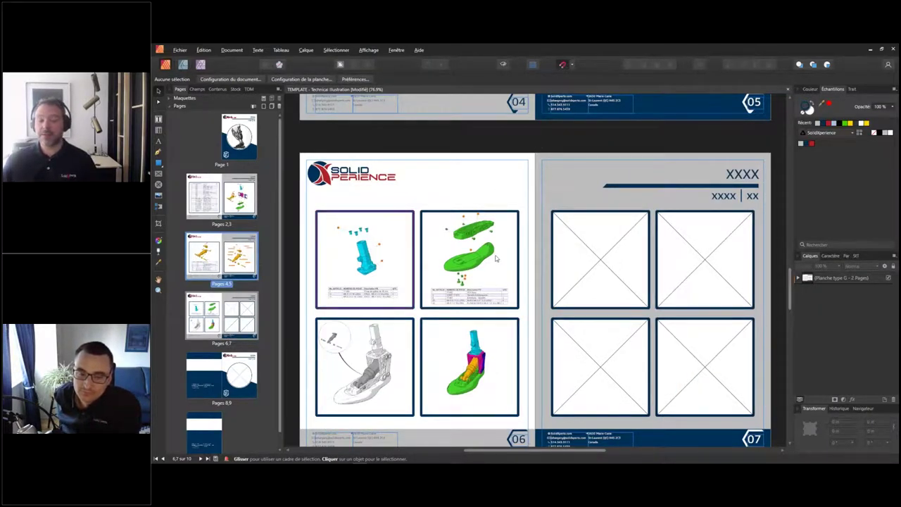
Step: Place Biodapt_Éclatement Général_Outlines in both upper frames of page 7
key("alt+Tab")
left_click_drag(799, 112, 437, 135)
left_click_drag(396, 285, 687, 271)
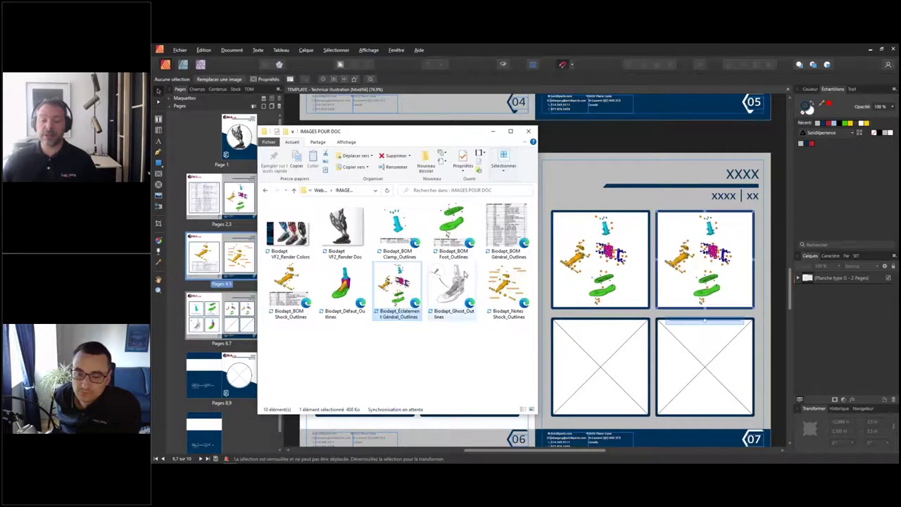
left_click(601, 135)
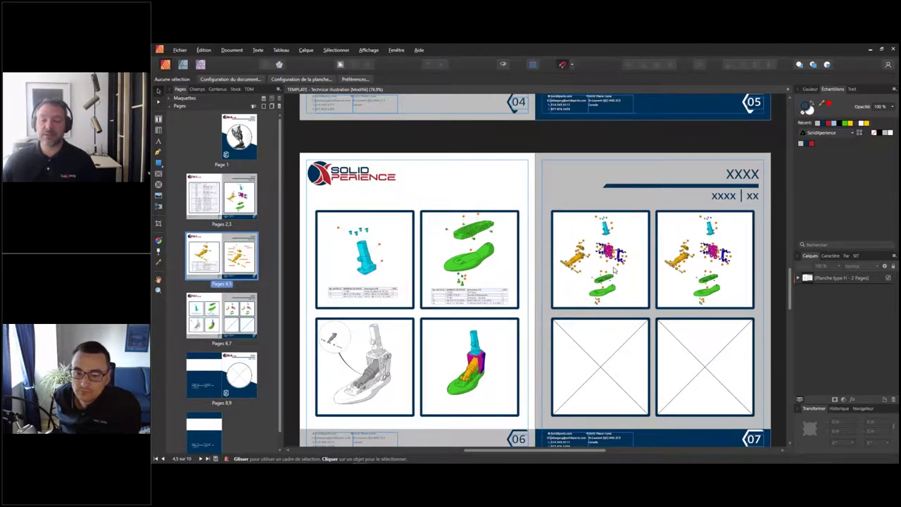
Step: Enlarge and reposition the picture in the upper-left frame of page 7 to focus on the magenta bracket and blue links
scroll(614, 270, "up", 6, "ctrl")
scroll(598, 317, "down", 2, "ctrl")
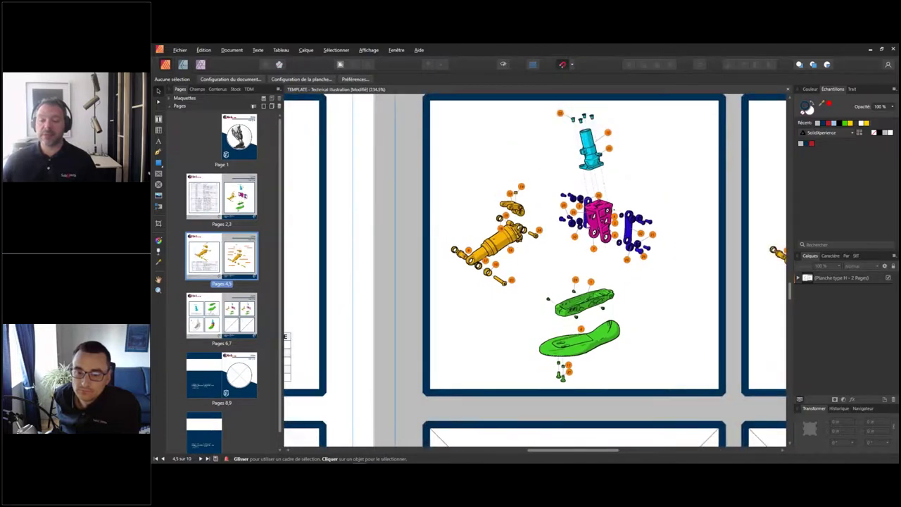
left_click(590, 348)
left_click_drag(574, 408, 596, 407)
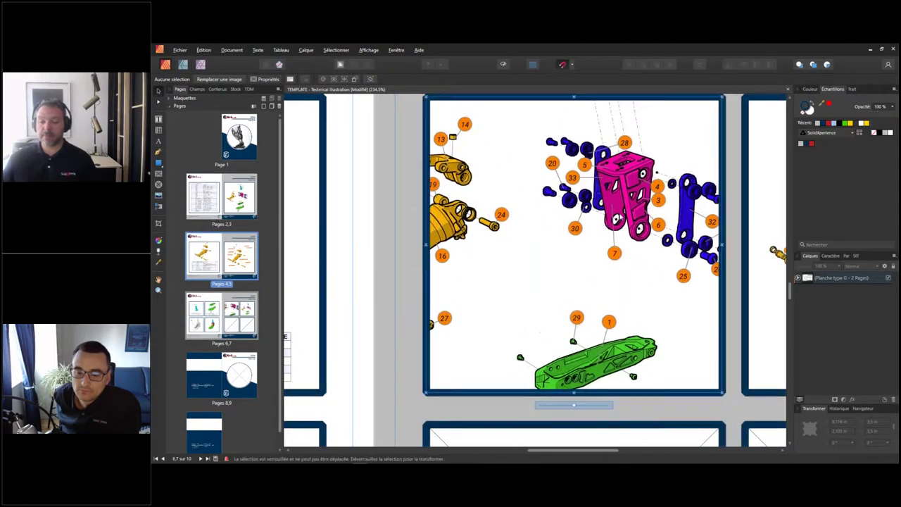
left_click_drag(573, 246, 478, 275)
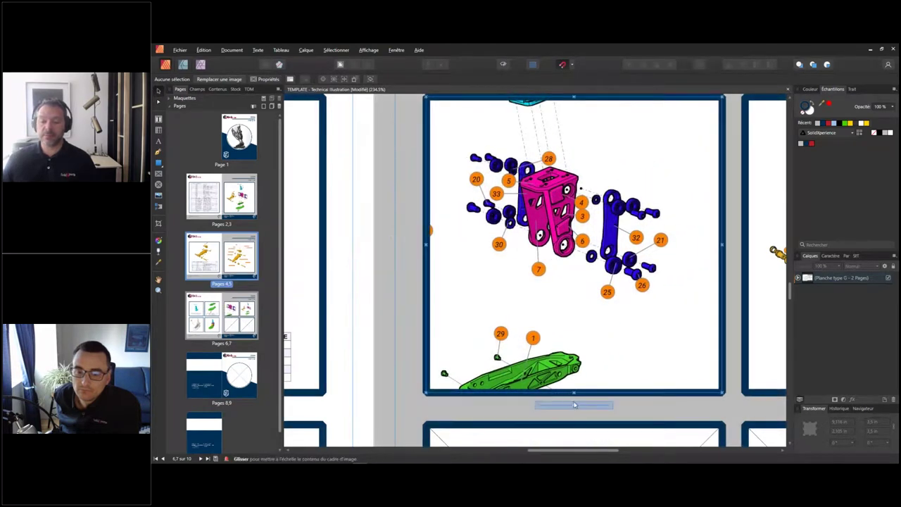
left_click_drag(575, 407, 594, 407)
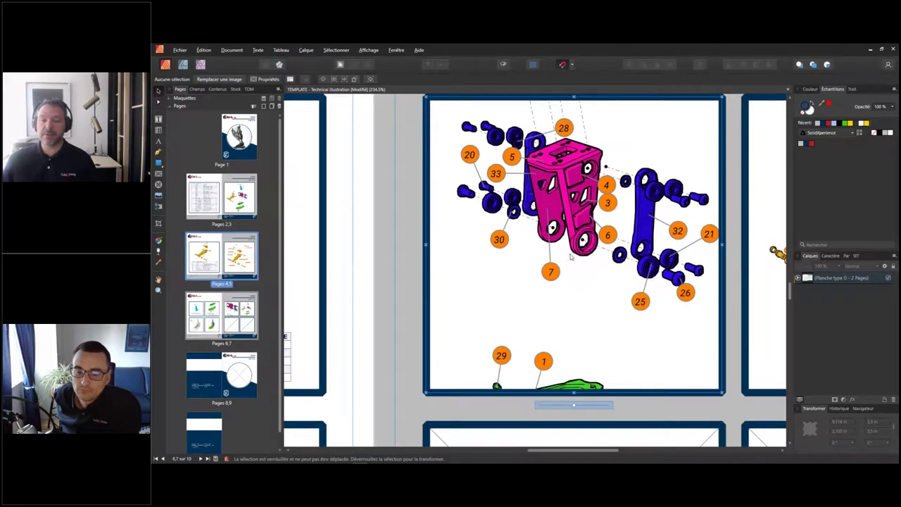
left_click_drag(574, 244, 566, 265)
Step: Enlarge and reposition the picture in the upper-right frame of page 7 to focus on the green foot parts
middle_click_drag(709, 278, 379, 281)
left_click(523, 233)
left_click_drag(558, 407, 598, 408)
left_click_drag(550, 279, 531, 94)
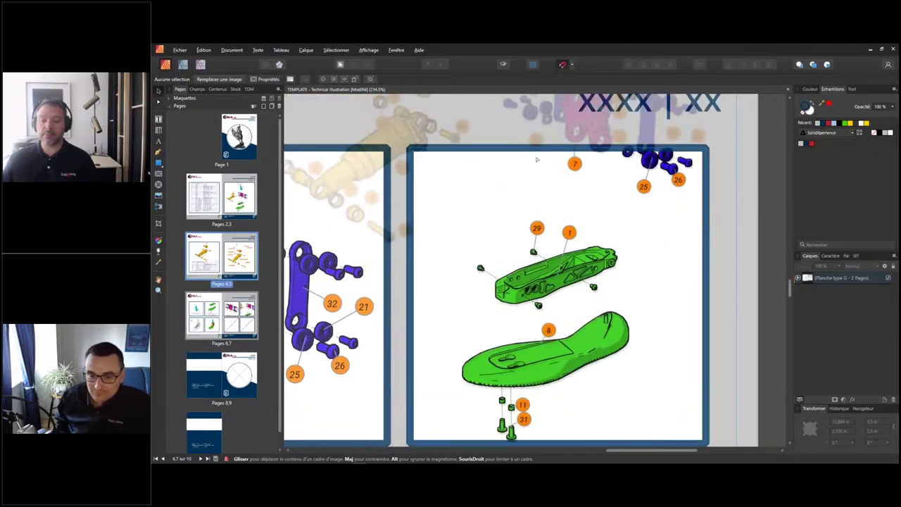
scroll(555, 302, "down", 3, "ctrl")
left_click(555, 322)
left_click_drag(557, 299, 557, 288)
key("Escape")
Step: Delete the unused pages 8 and 9 that follow the four-frame spread
scroll(522, 324, "down", 2, "ctrl")
scroll(521, 324, "down", 4, "ctrl")
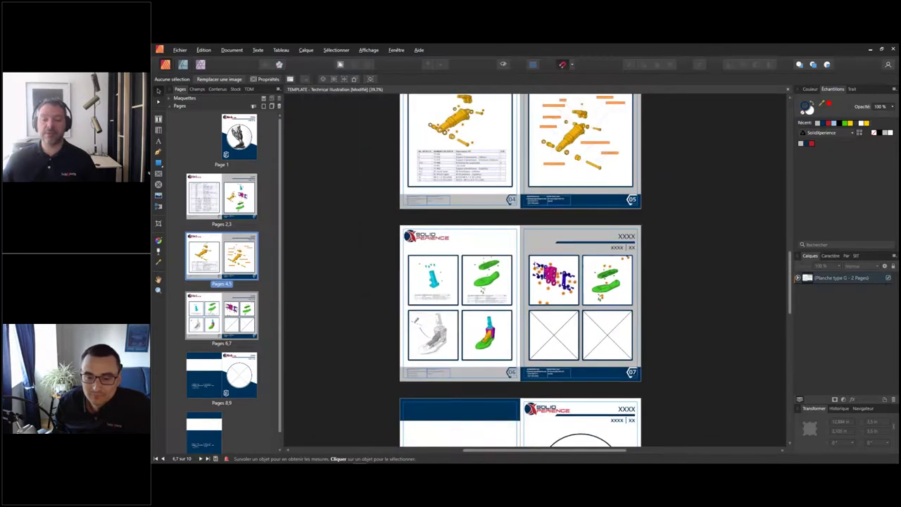
right_click(217, 373)
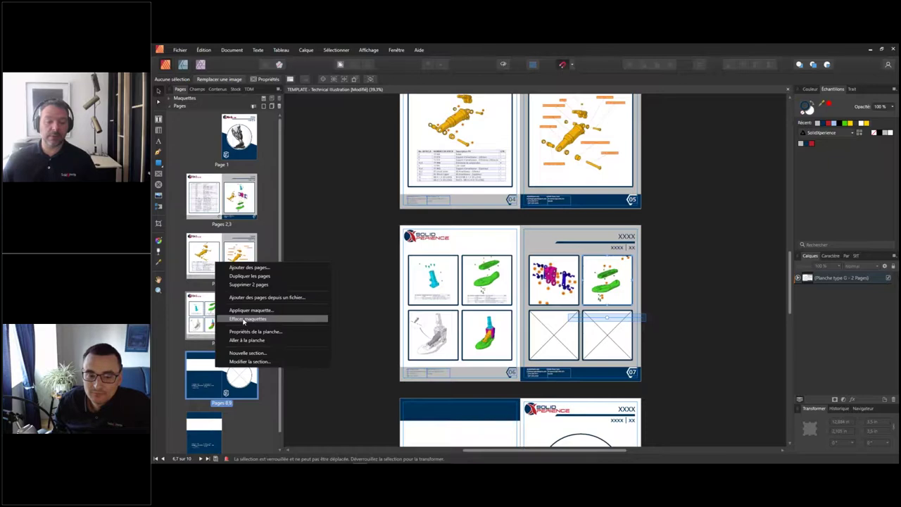
left_click(249, 284)
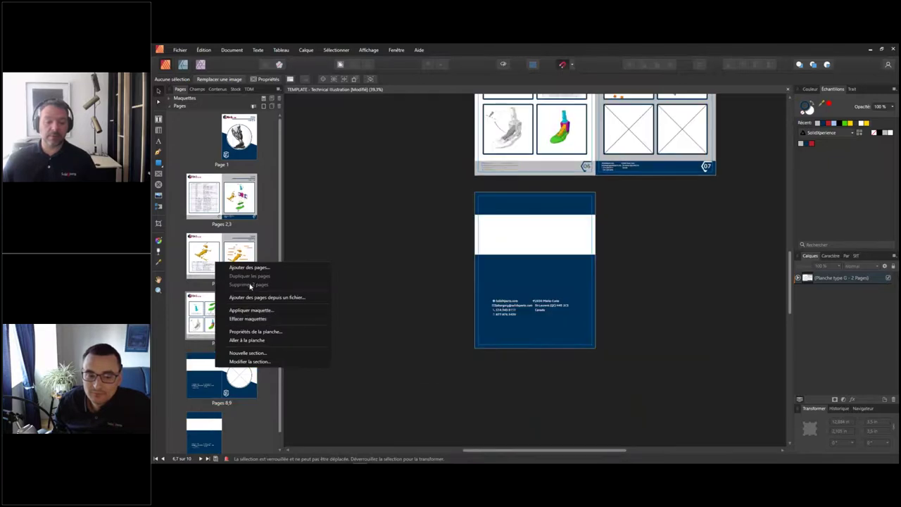
Step: Set the document's title field (Titre) to Manuel Utilisateur
left_click(225, 205)
left_click(234, 156)
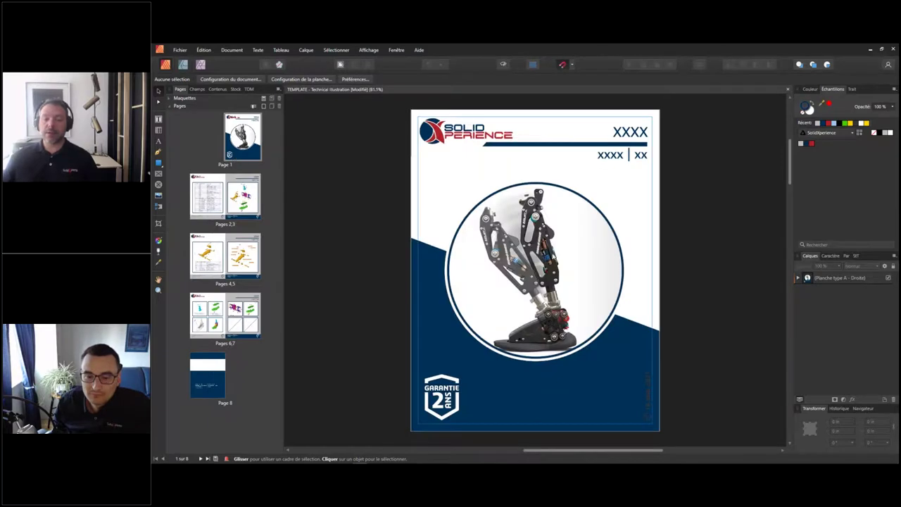
scroll(653, 286, "down", 5)
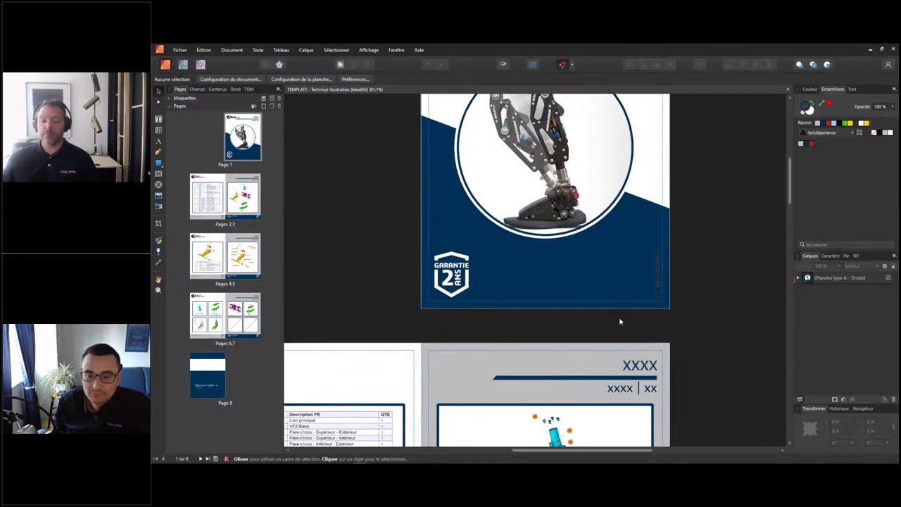
middle_click_drag(657, 301, 714, 230)
scroll(713, 239, "down", 5)
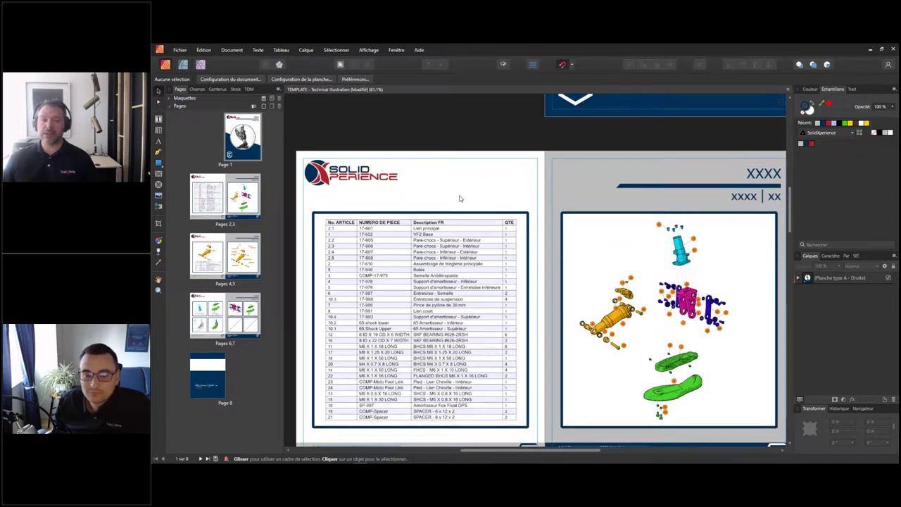
left_click(197, 88)
left_click(221, 135)
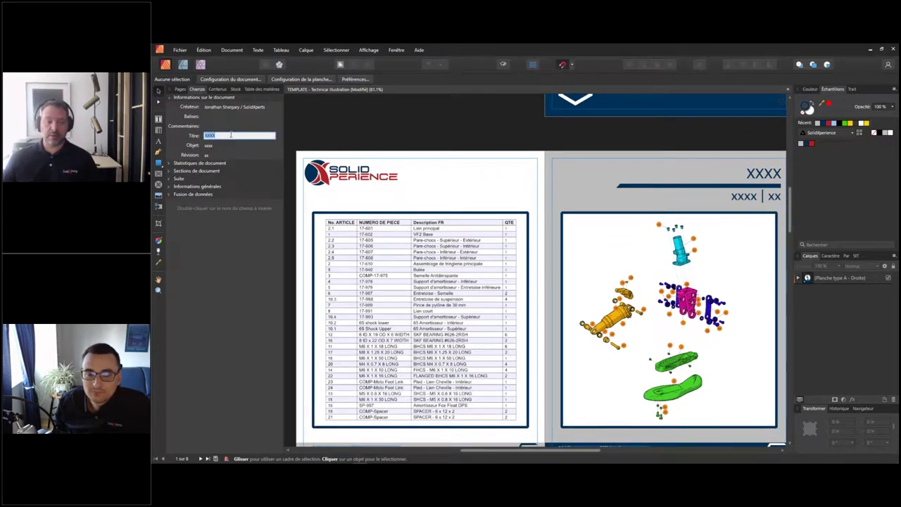
type("Manuel")
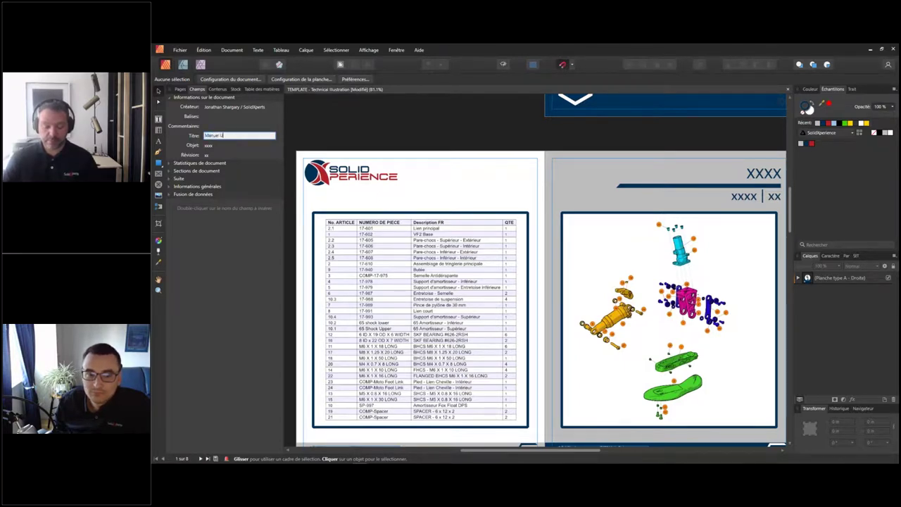
type(" Utilisa")
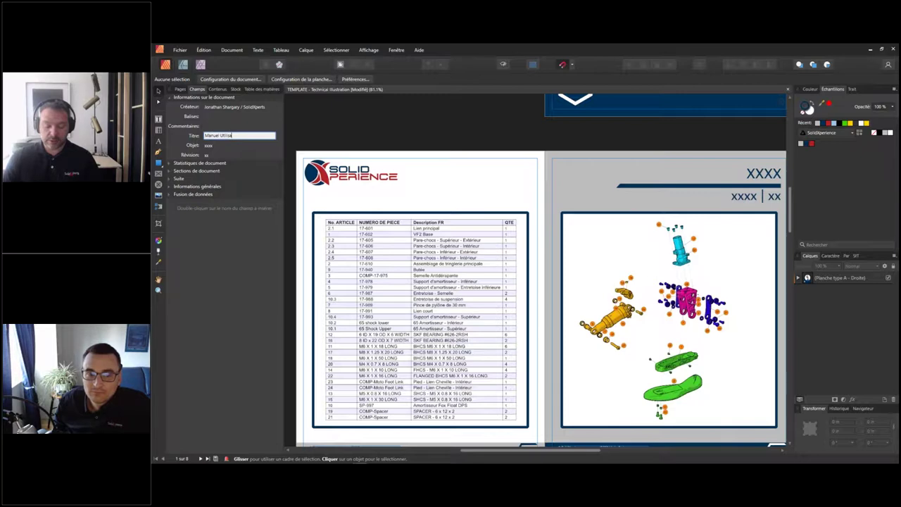
key("Return")
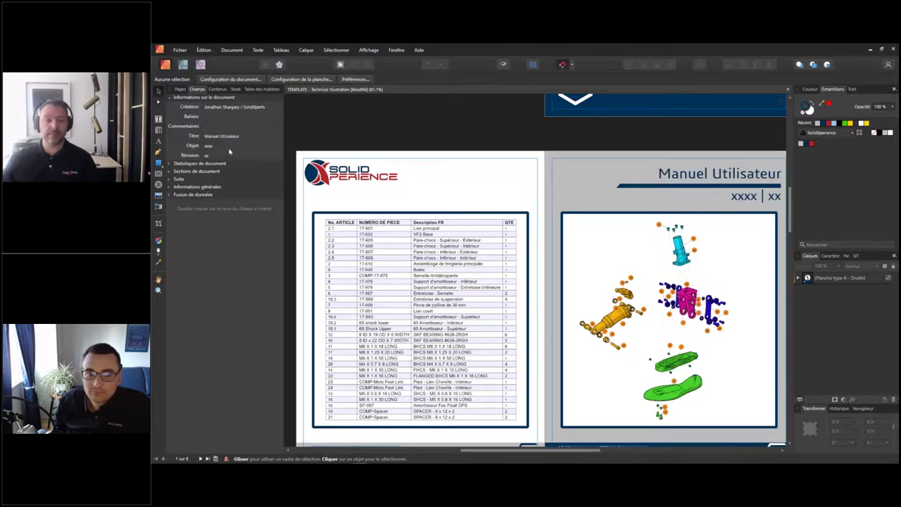
Step: Set the document's subject field (Objet) to Biodapt VF2 and the revision field to REV1
left_click(229, 145)
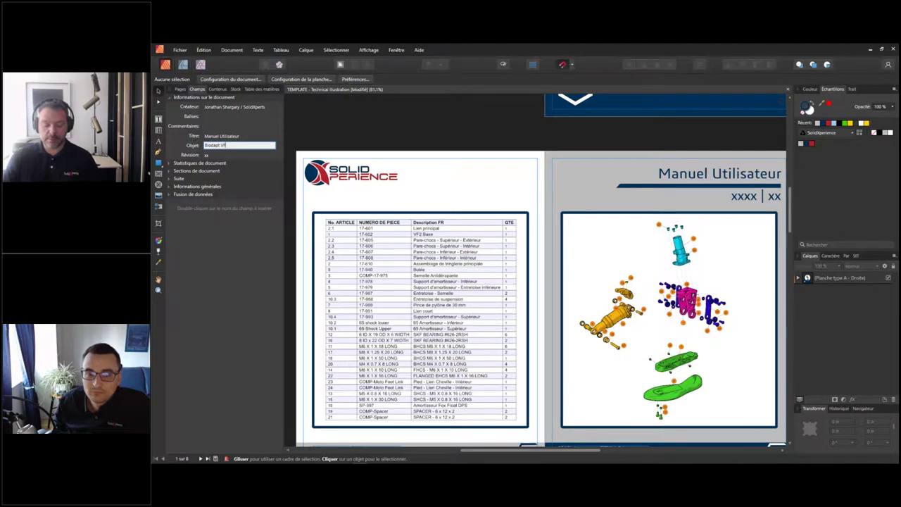
key("Return")
left_click(225, 156)
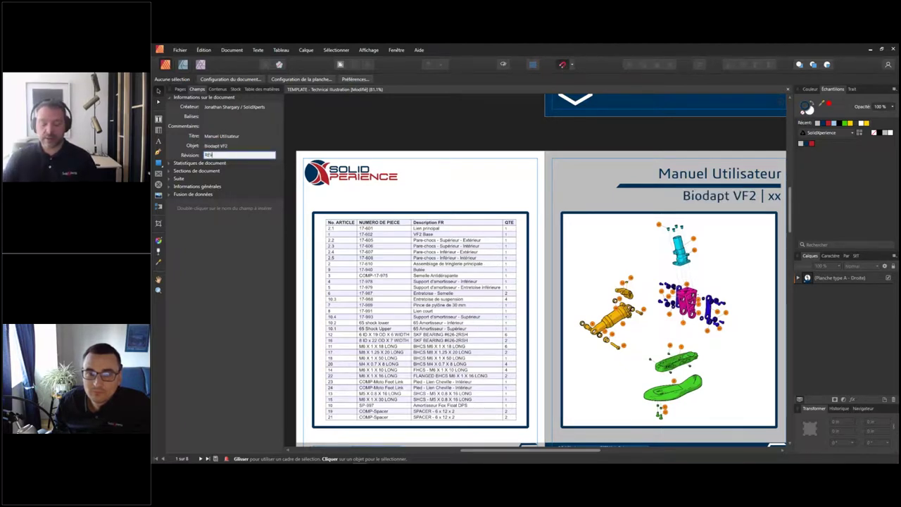
key("Return")
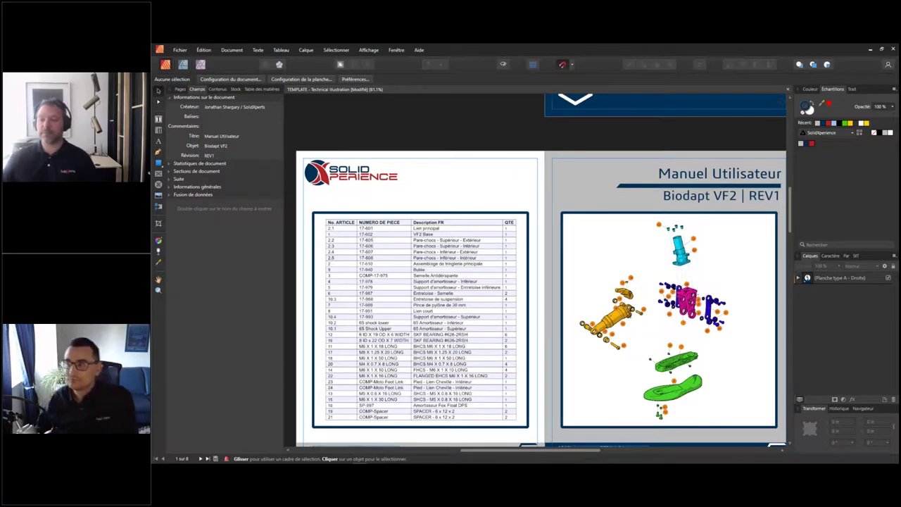
Step: Review the page layouts and header fields across pages 2 to 7 of the manual
scroll(539, 223, "down", 5)
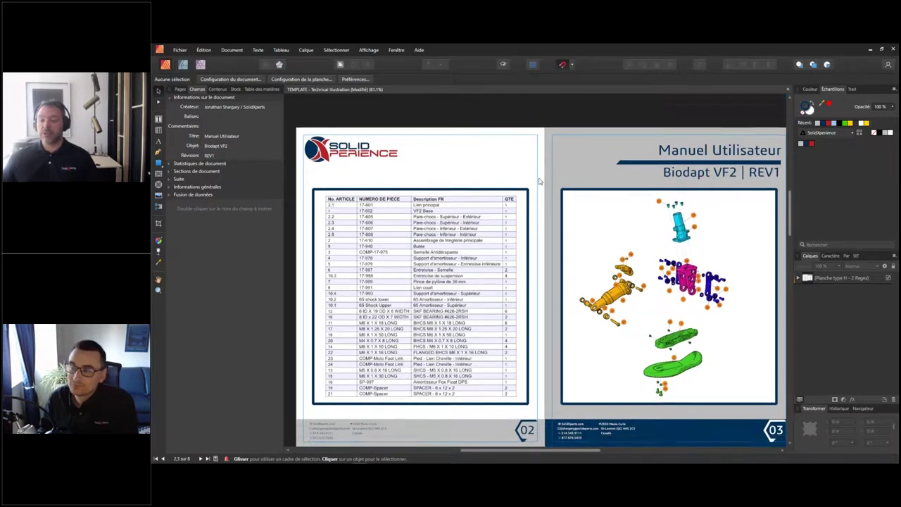
scroll(540, 223, "down", 5)
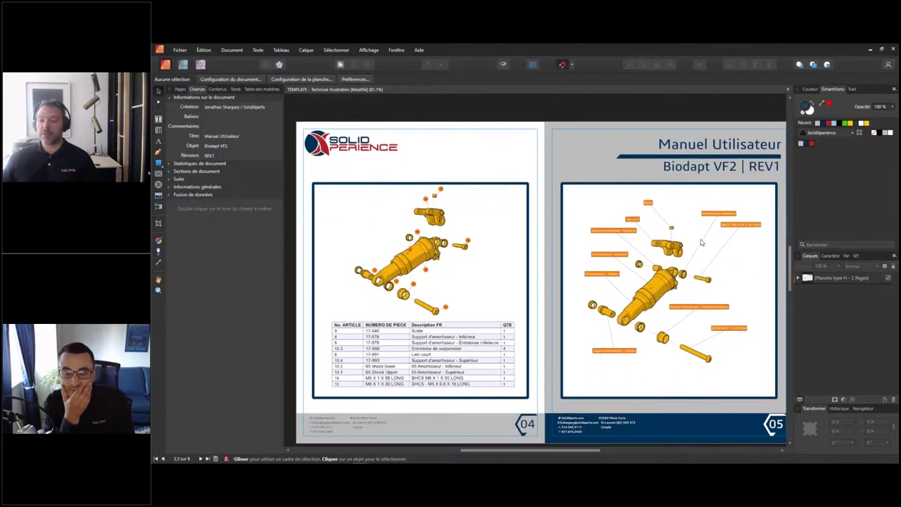
scroll(534, 260, "down", 5)
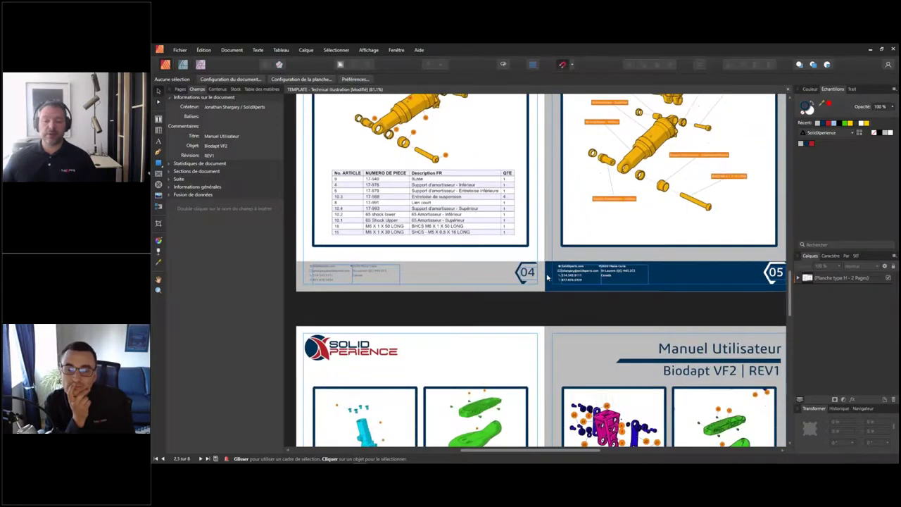
scroll(533, 261, "down", 2)
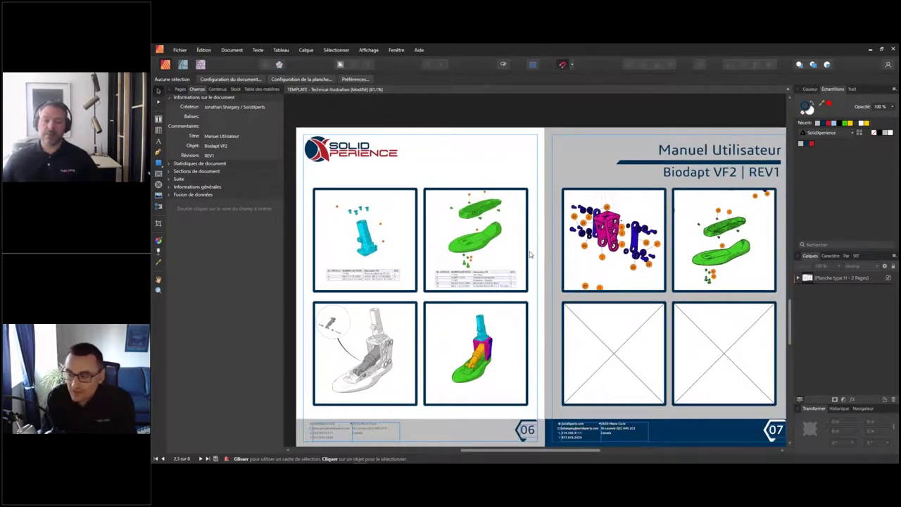
Step: Switch to SOLIDWORKS Composer, show the assembly tree and view the foot model from its side
key("alt+Tab")
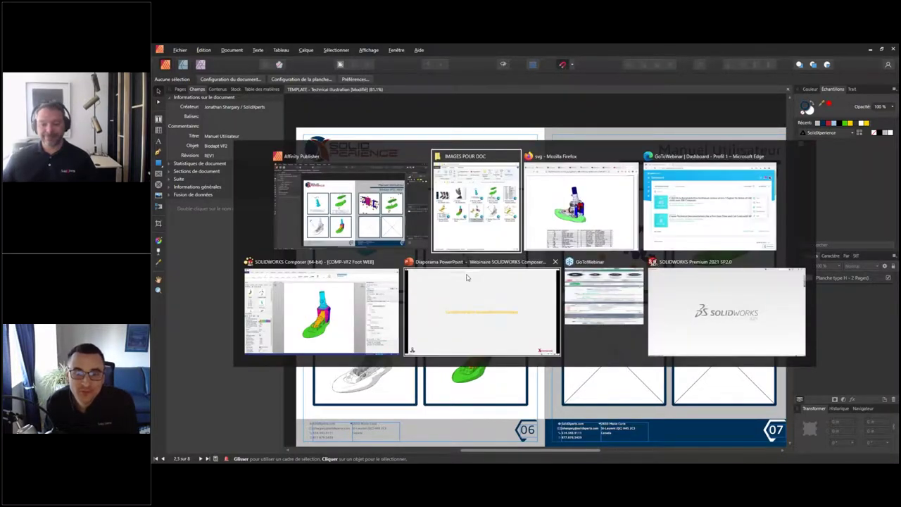
left_click(345, 318)
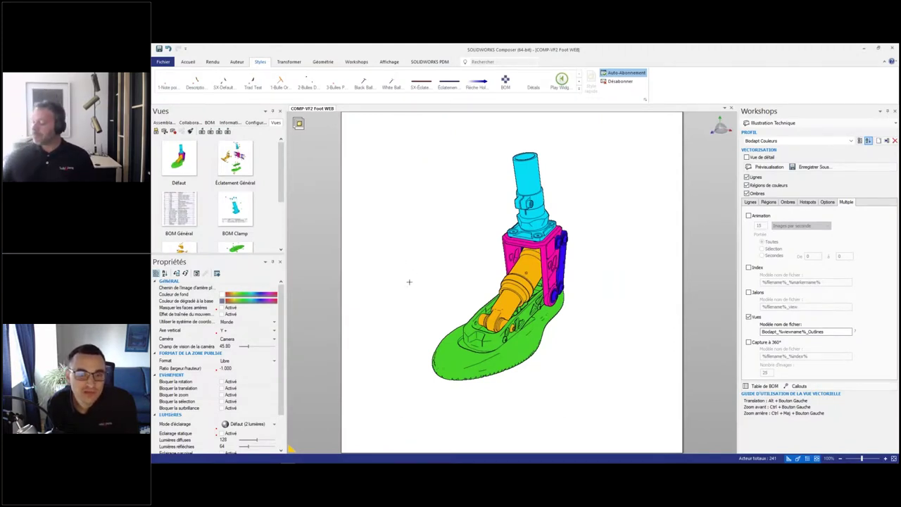
left_click(167, 123)
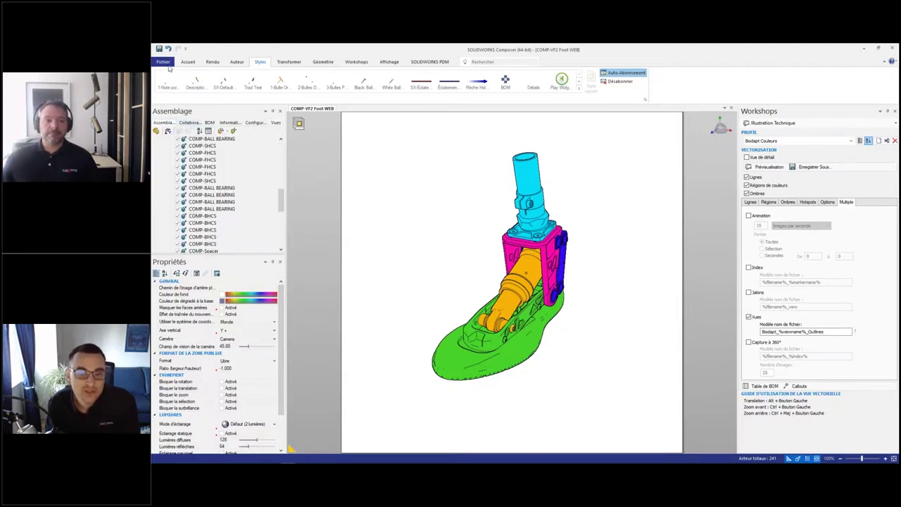
middle_click_drag(586, 312, 514, 279)
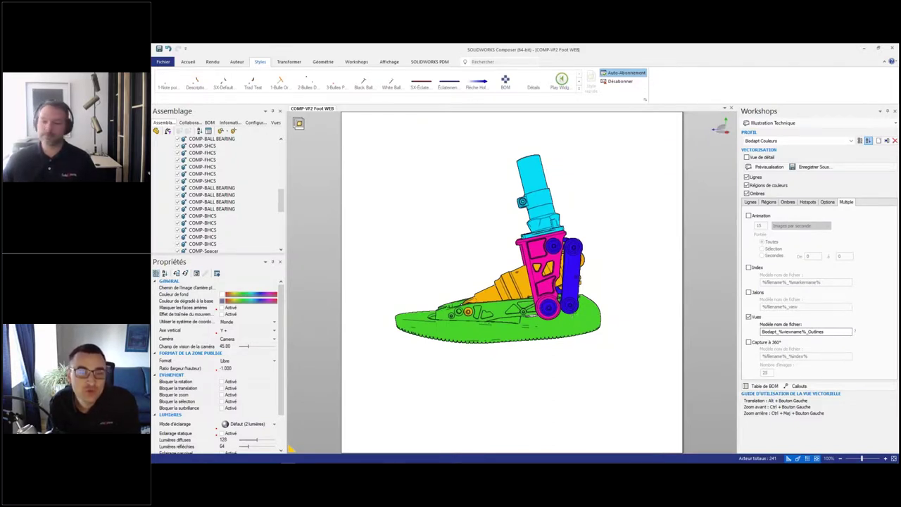
Step: Switch to the PowerPoint slideshow and reveal the Changement and Pire! points on the Processus typique de mise à jour slide
key("alt+Tab")
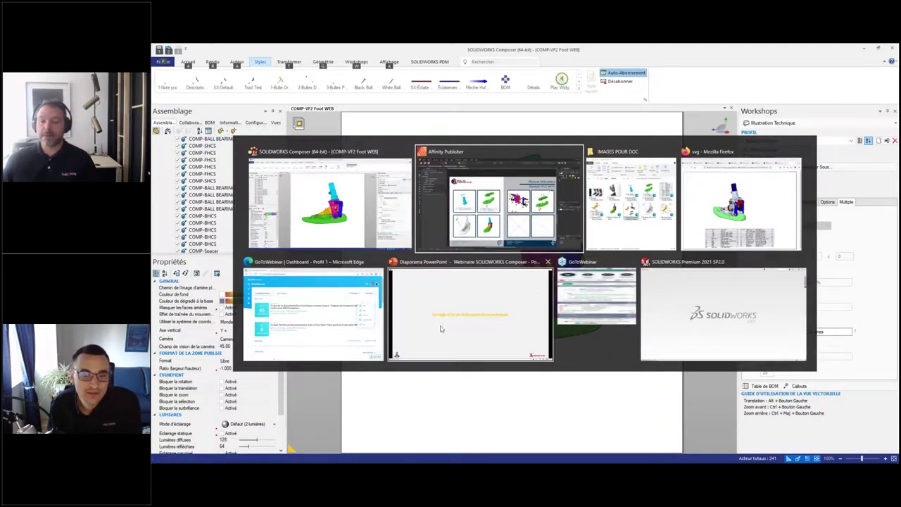
left_click(451, 324)
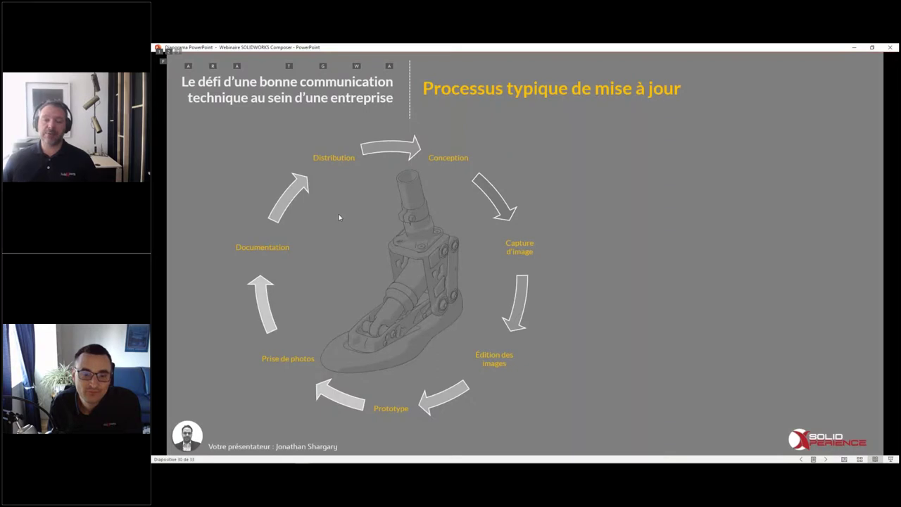
left_click(339, 217)
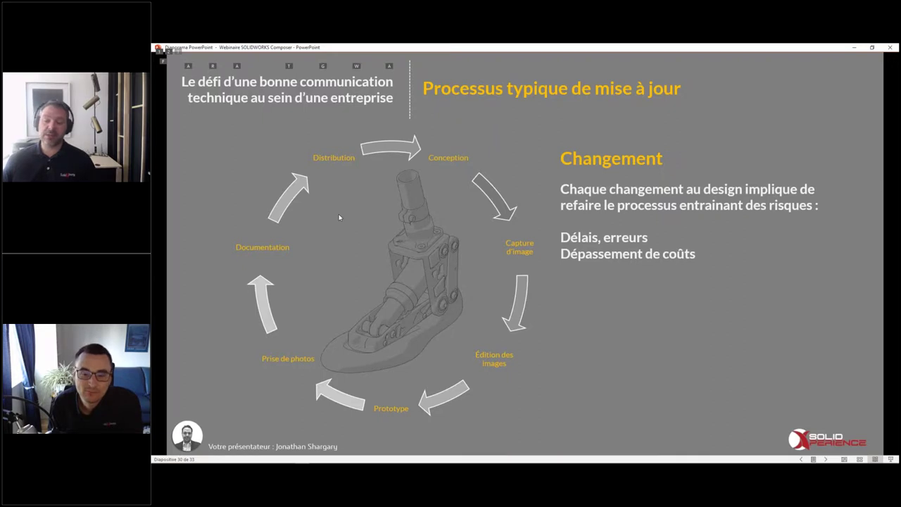
key("Right")
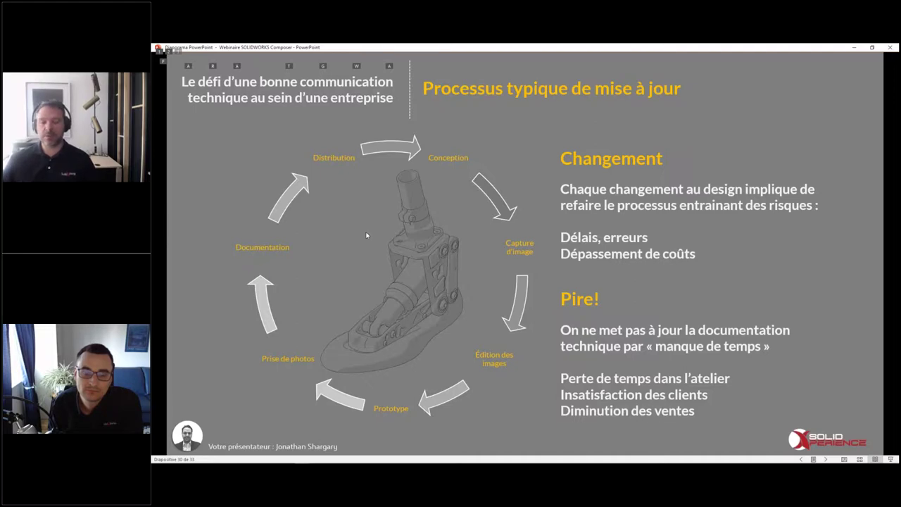
Step: Switch back to SOLIDWORKS Composer and update the current document with the file COMP-VF2 Foot V2
key("alt+Tab")
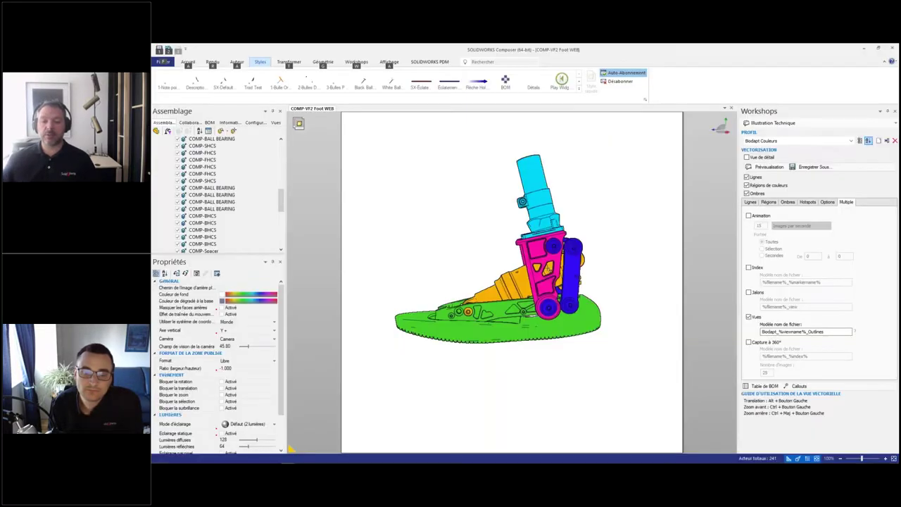
scroll(565, 288, "up", 2)
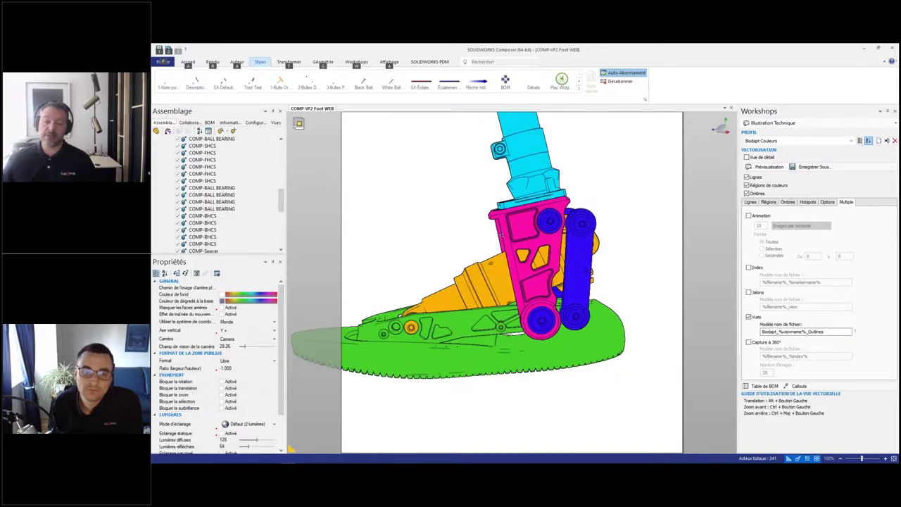
scroll(427, 278, "down", 3)
right_click_drag(428, 280, 490, 296)
scroll(507, 251, "up", 3)
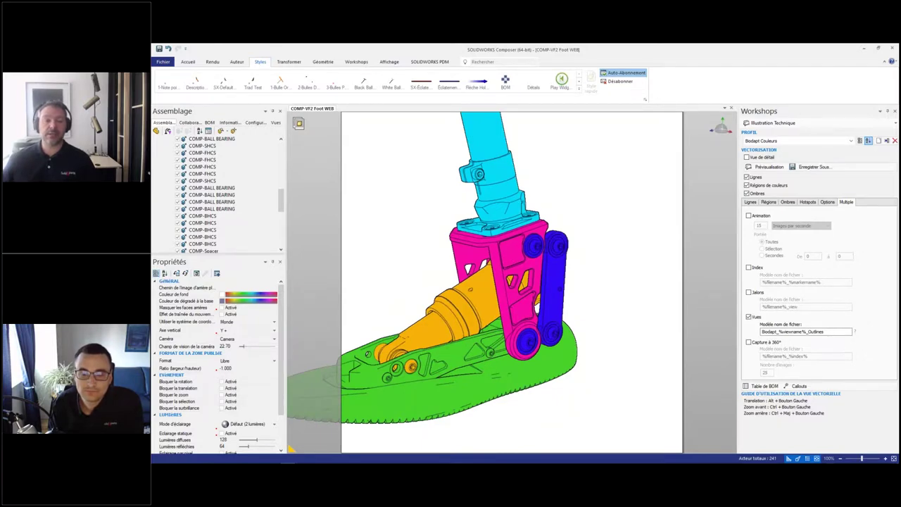
left_click(163, 62)
mouse_move(178, 109)
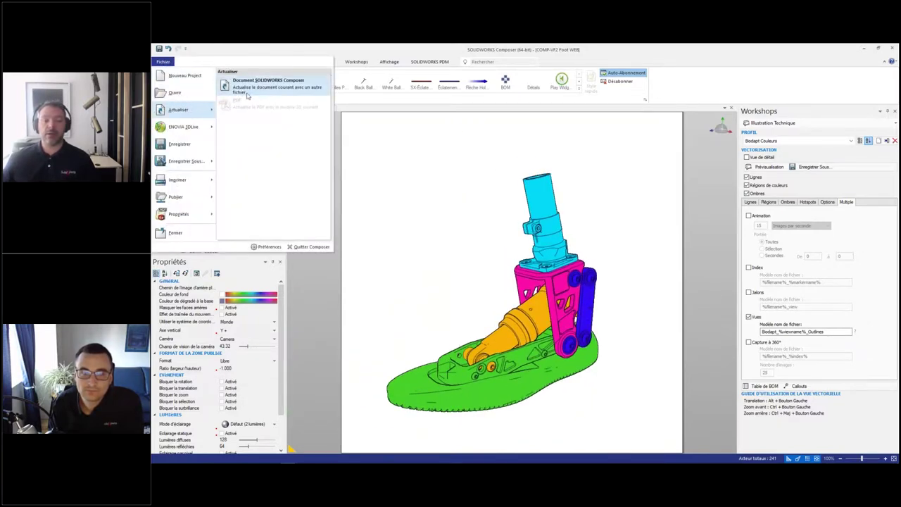
left_click(247, 85)
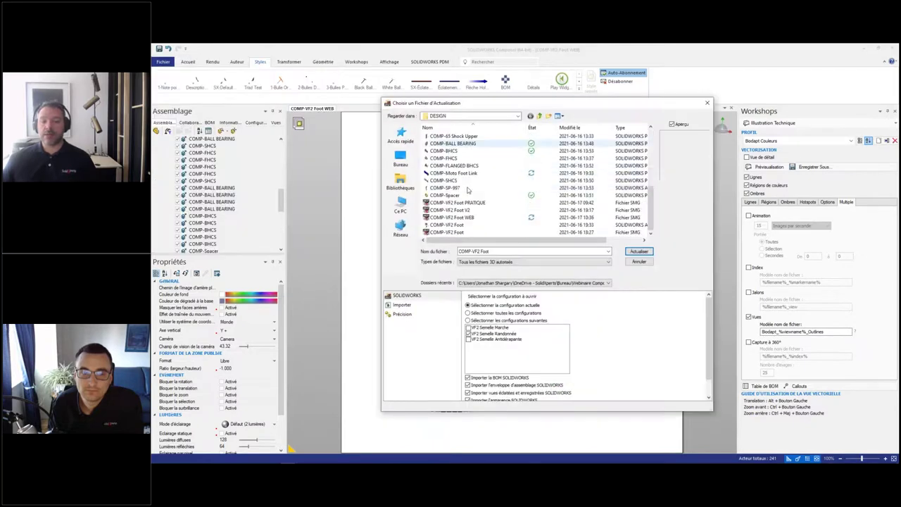
left_click(487, 213)
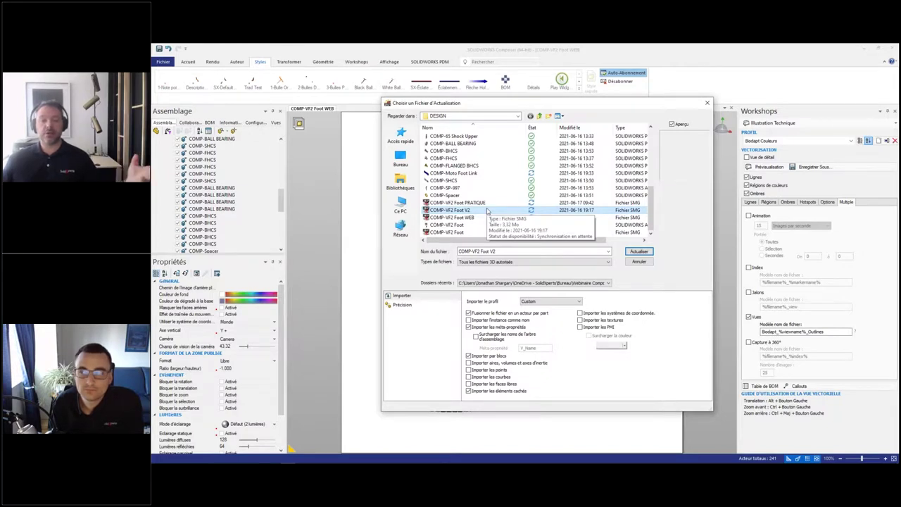
left_click(641, 252)
left_click(640, 250)
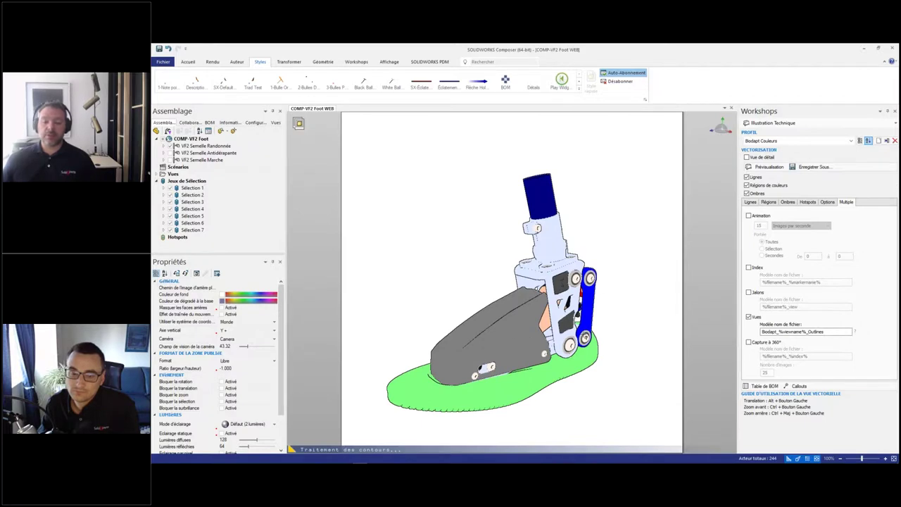
Step: Examine the updated foot's side plates and grey cover up close
scroll(553, 301, "up", 5)
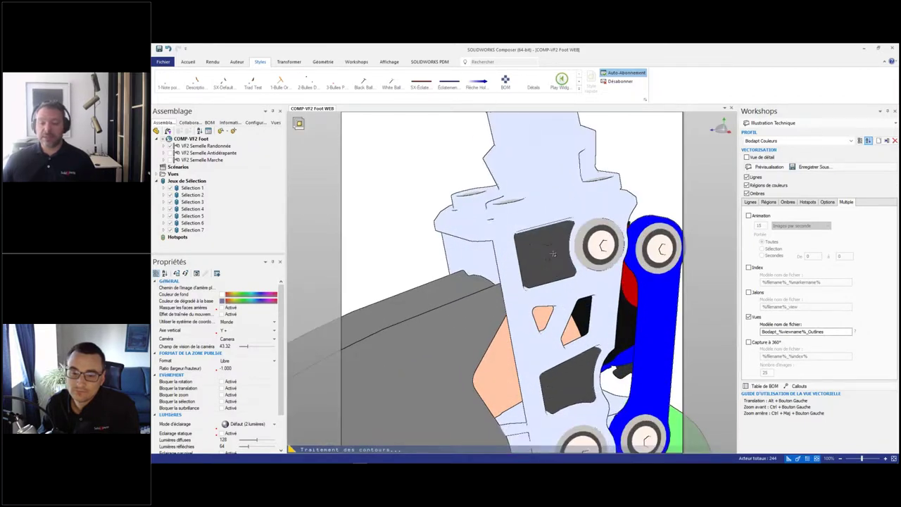
left_click(553, 253)
left_click(419, 256)
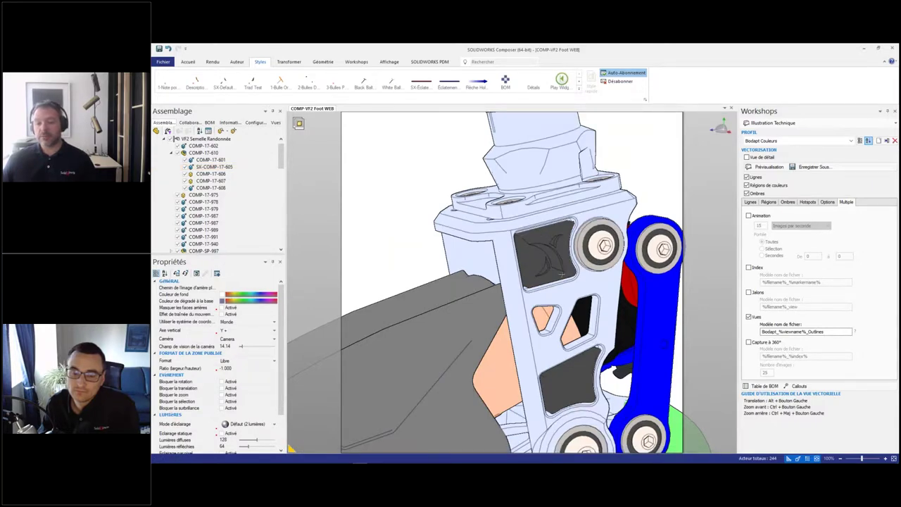
scroll(599, 326, "down", 5)
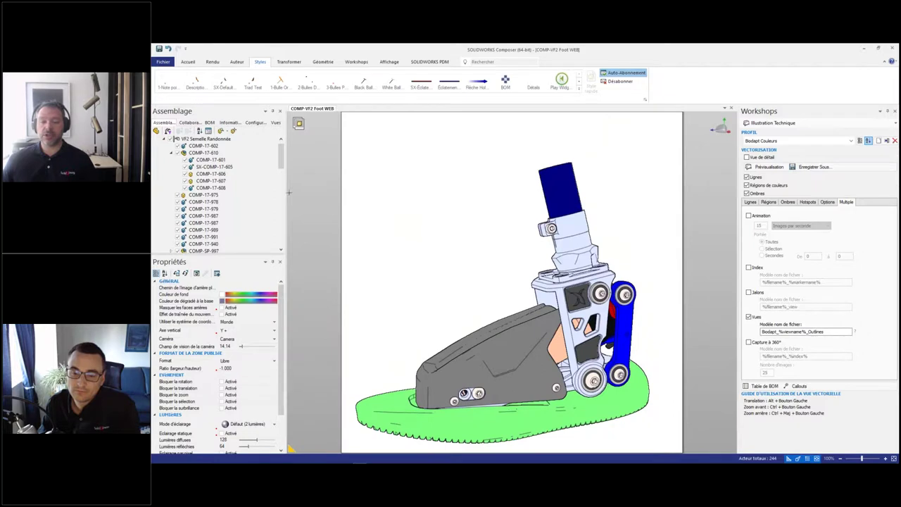
Step: Open the Éclatement Général view and recolour the SX-COMP-17-605 plate magenta to match the bracket around it
left_click(275, 123)
left_click(238, 160)
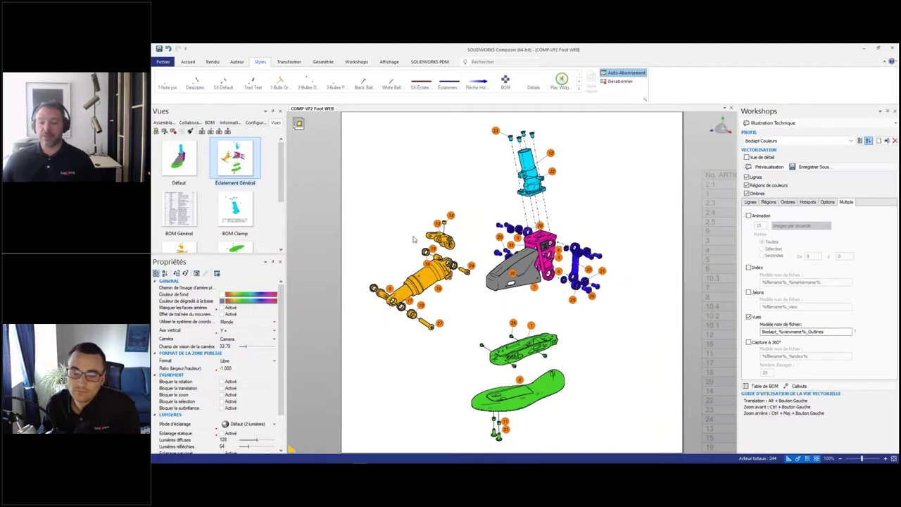
scroll(573, 270, "up", 5)
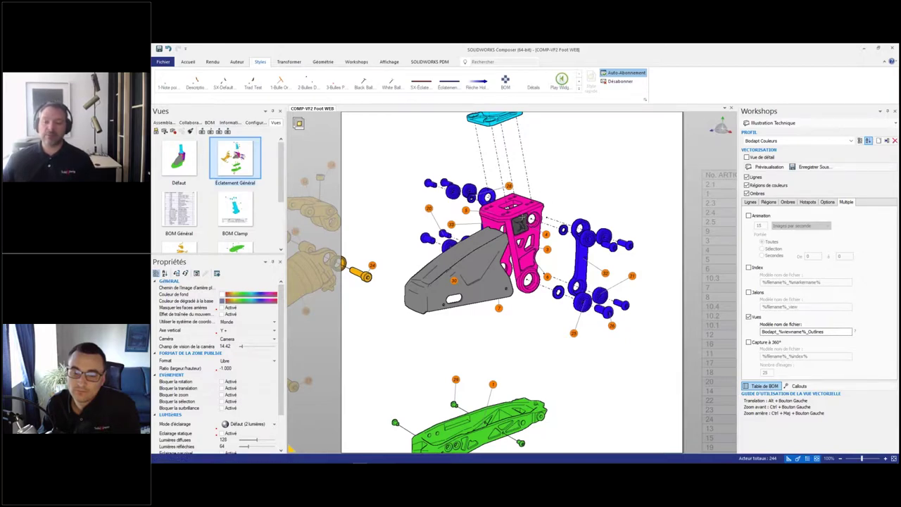
left_click(522, 224)
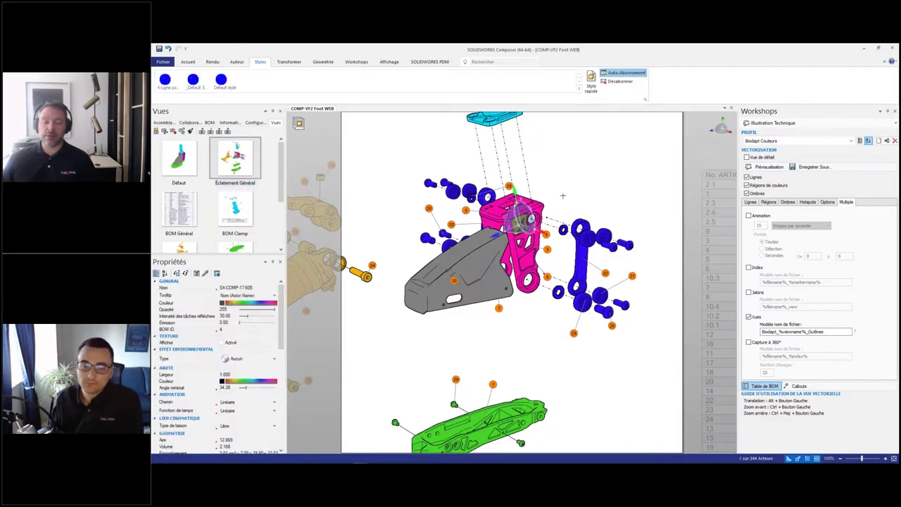
left_click(220, 304)
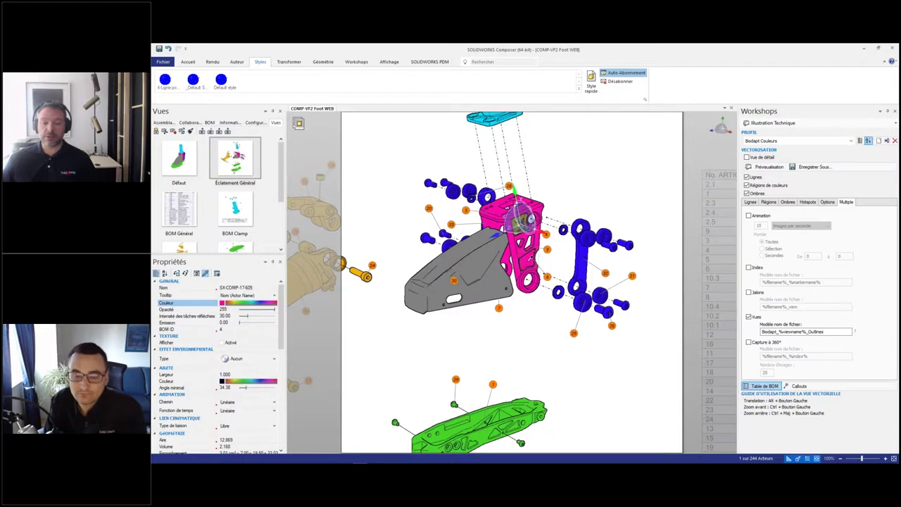
left_click(574, 206)
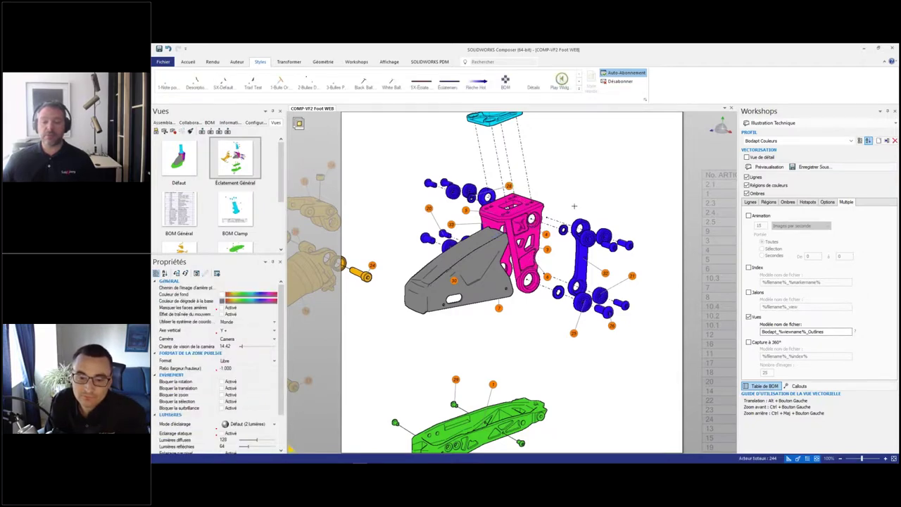
Step: Move the grey cover away from the magenta bracket to above the orange shock, and update the Éclatement Général view
scroll(517, 303, "down", 4)
middle_click_drag(521, 308, 598, 322)
left_click(570, 289)
left_click_drag(549, 270, 389, 177)
left_click(380, 245)
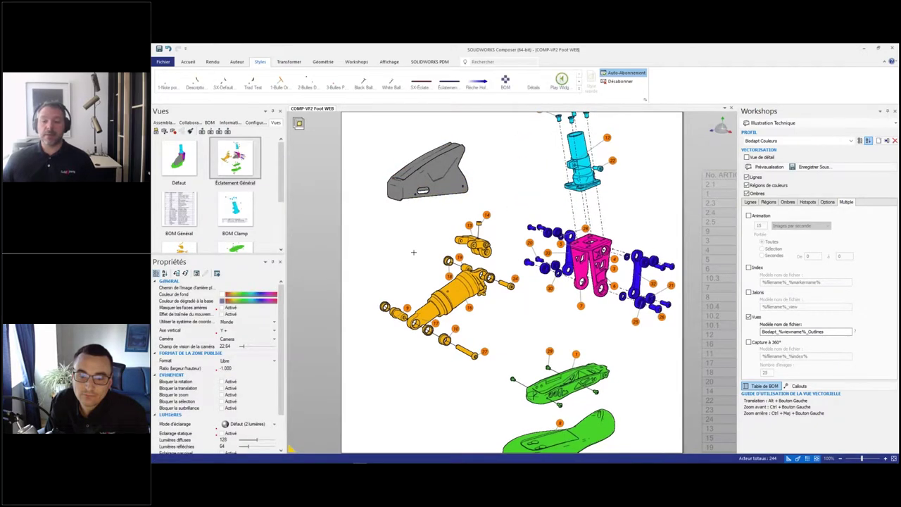
scroll(413, 252, "down", 5)
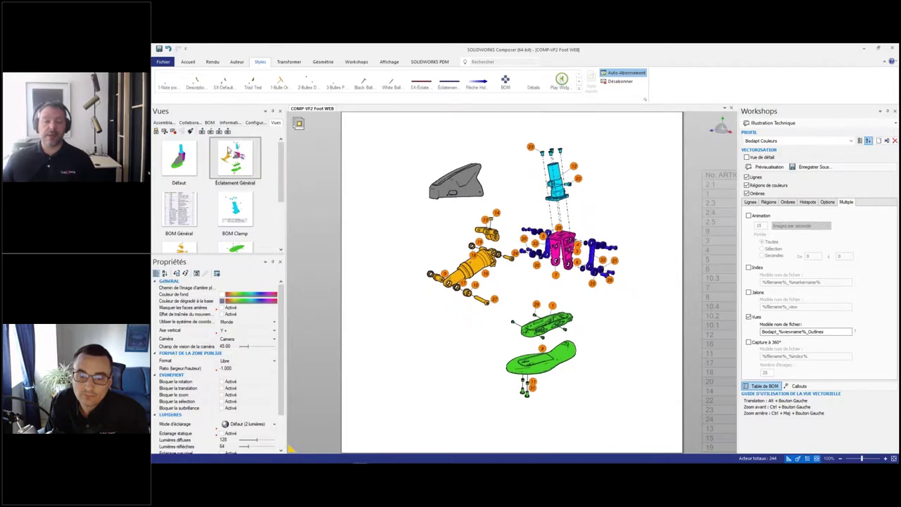
left_click(173, 133)
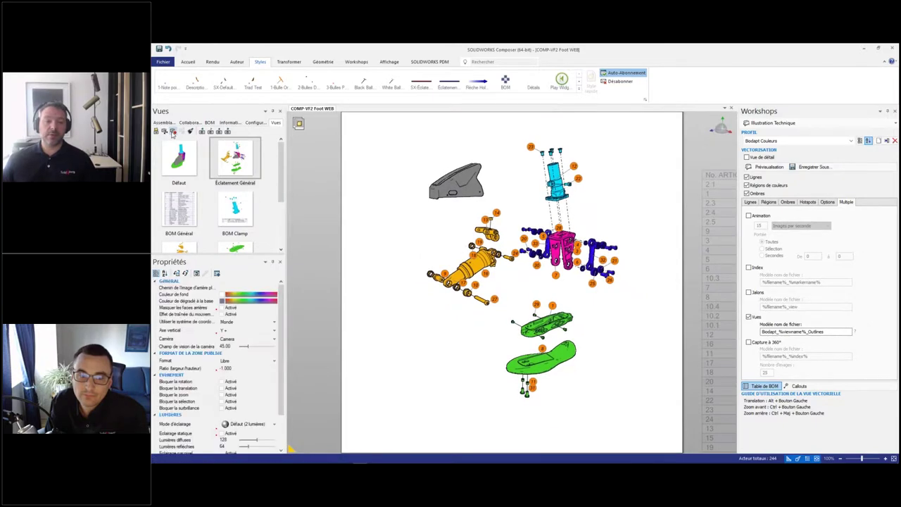
Step: Open the Ghost view and change the grey cover's shiny rendering to a flat grey look
scroll(246, 229, "down", 3)
left_click(241, 232)
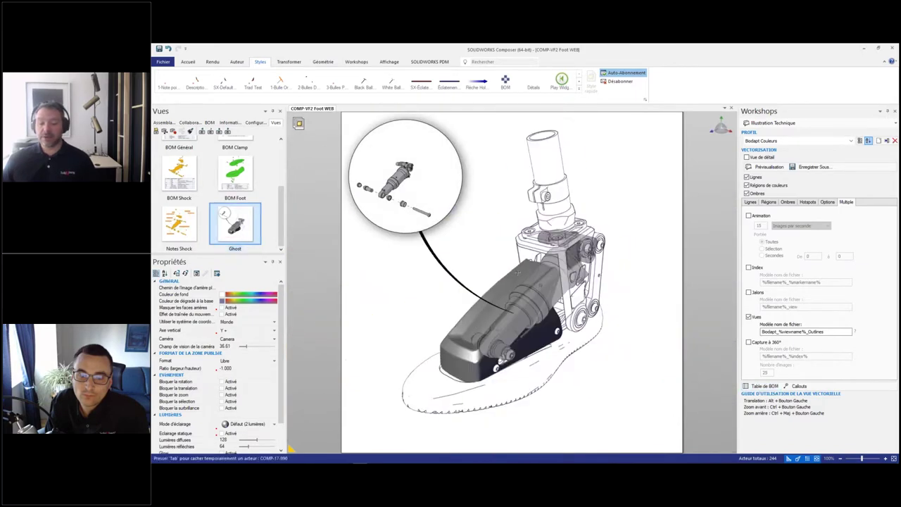
left_click(517, 271)
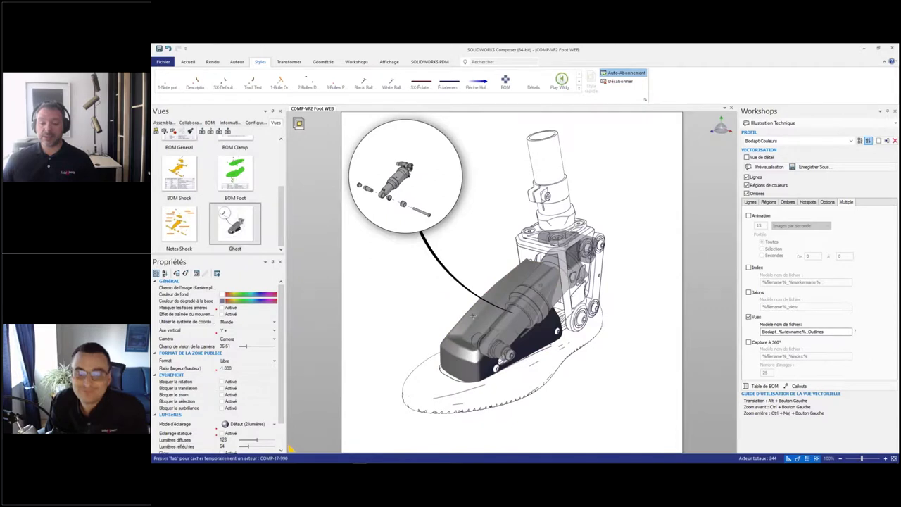
scroll(232, 394, "down", 4)
left_click(243, 425)
left_click(238, 444)
left_click(368, 325)
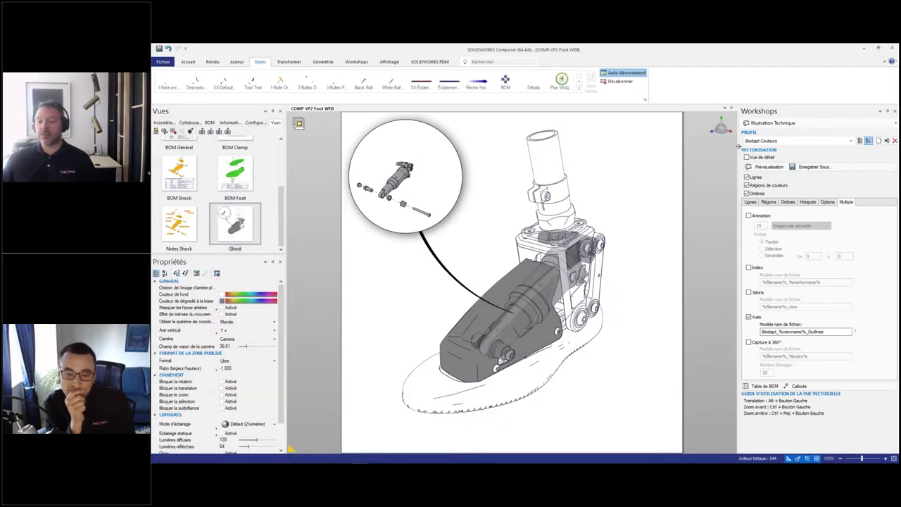
Step: Export the views as SVG vector illustrations with colour regions into the IMAGES POUR DOC folder
left_click(810, 167)
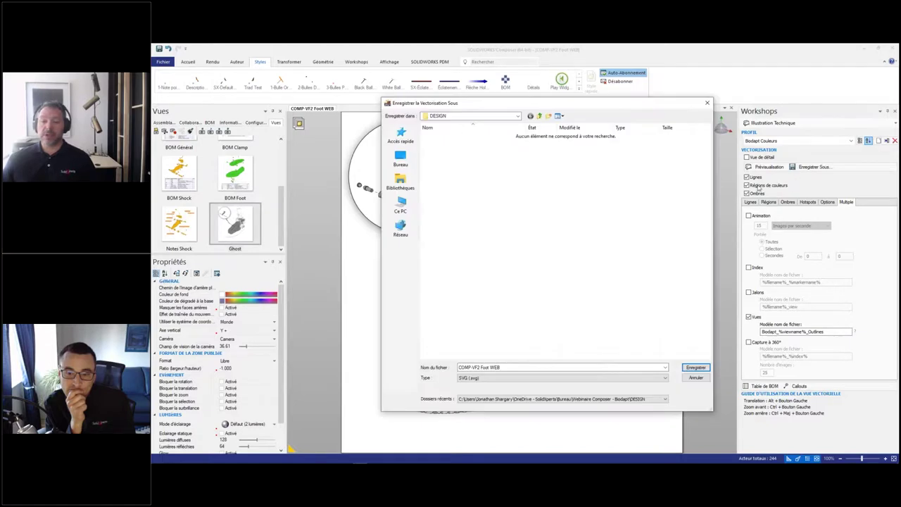
left_click(539, 116)
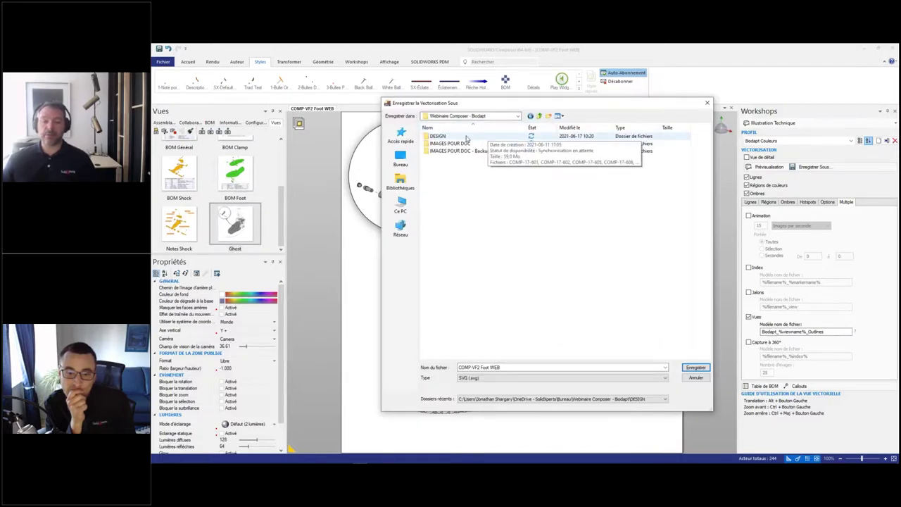
double_click(451, 143)
left_click(693, 366)
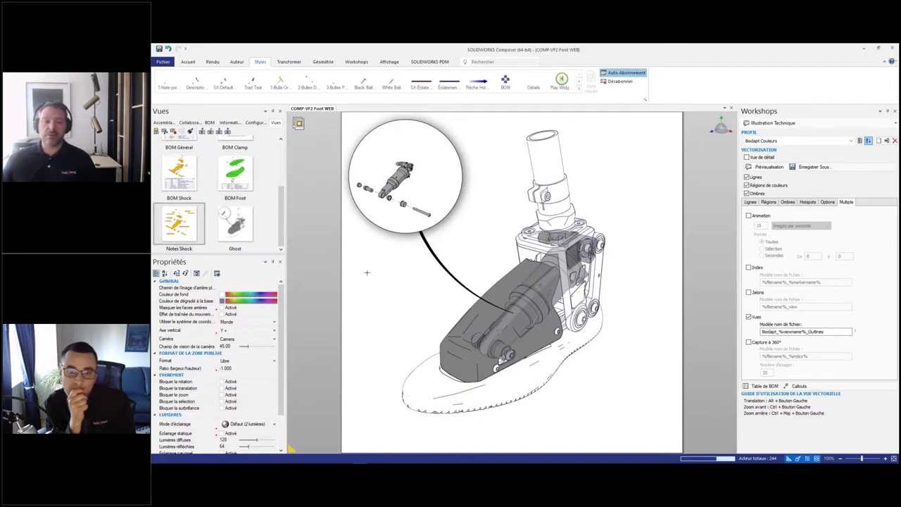
key("Right")
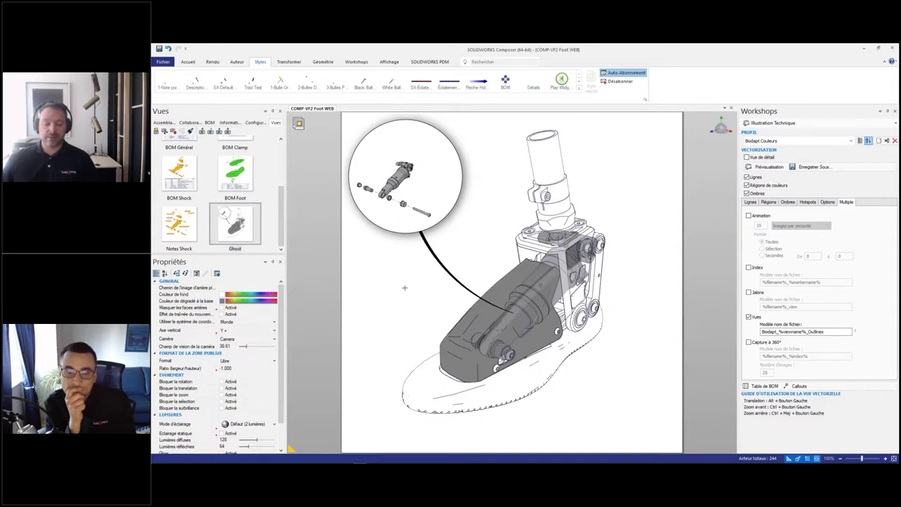
Step: Switch to Affinity Publisher, update all modified Biodapt SVG links in the resource manager, and check the refreshed manual pages
key("alt+Tab")
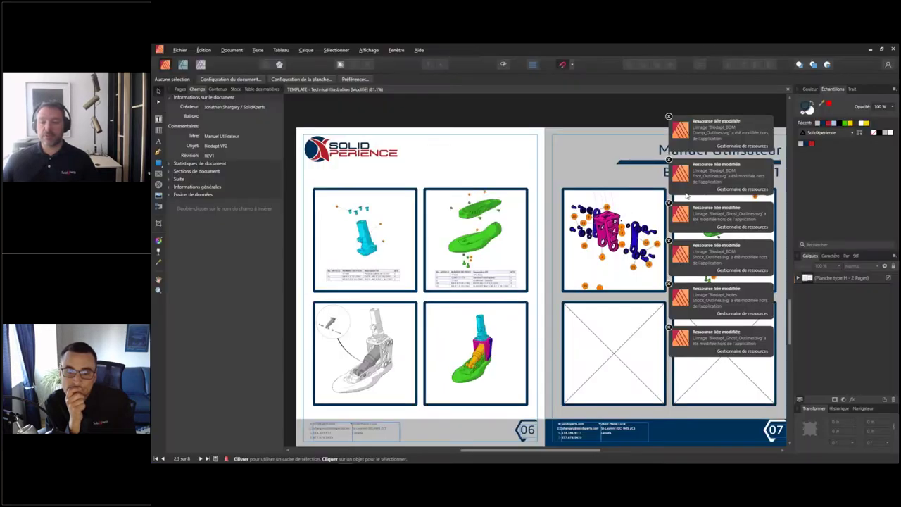
left_click(742, 146)
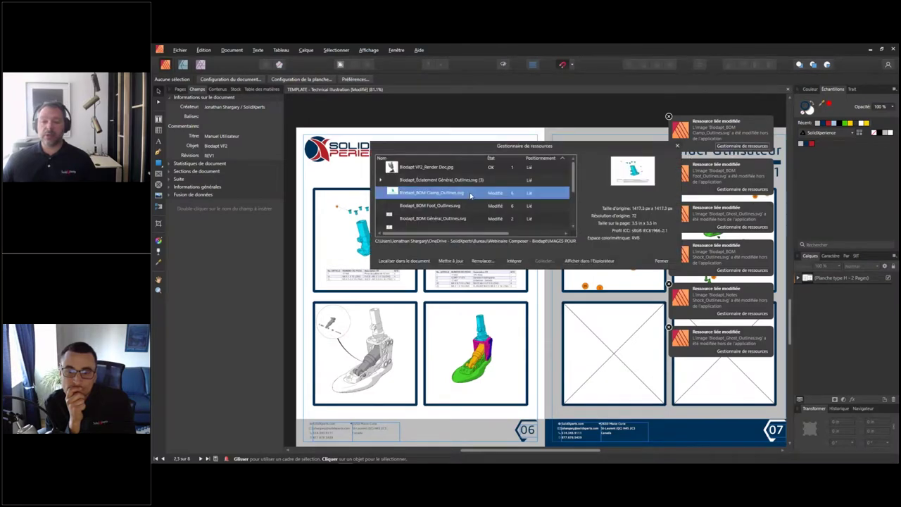
left_click(473, 192)
scroll(476, 189, "down", 3)
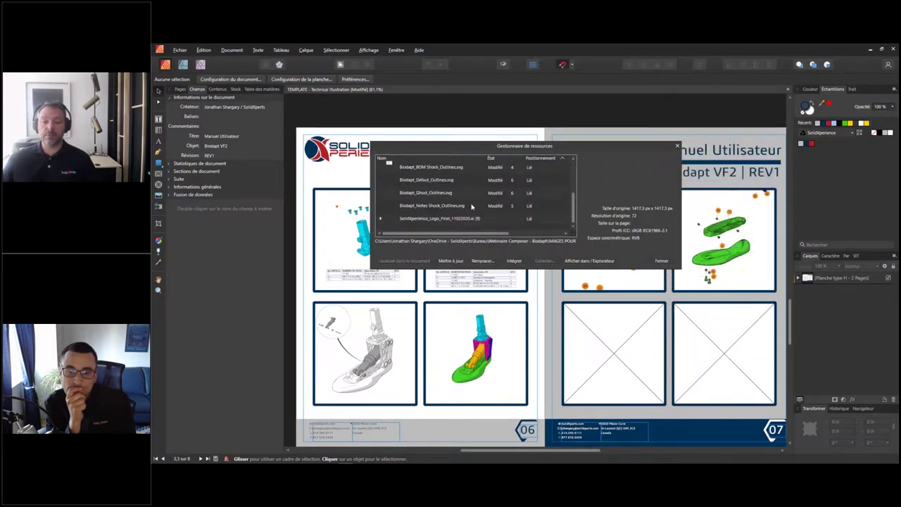
left_click(468, 208, "shift")
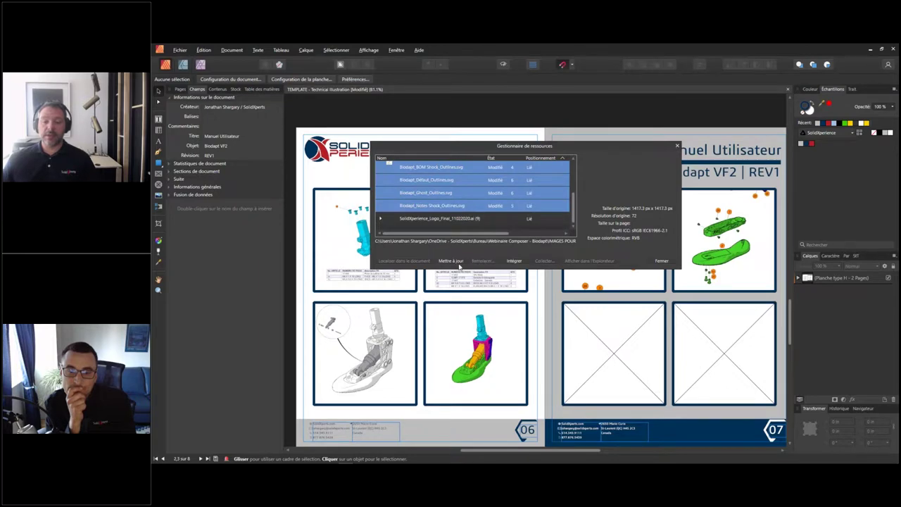
left_click(459, 262)
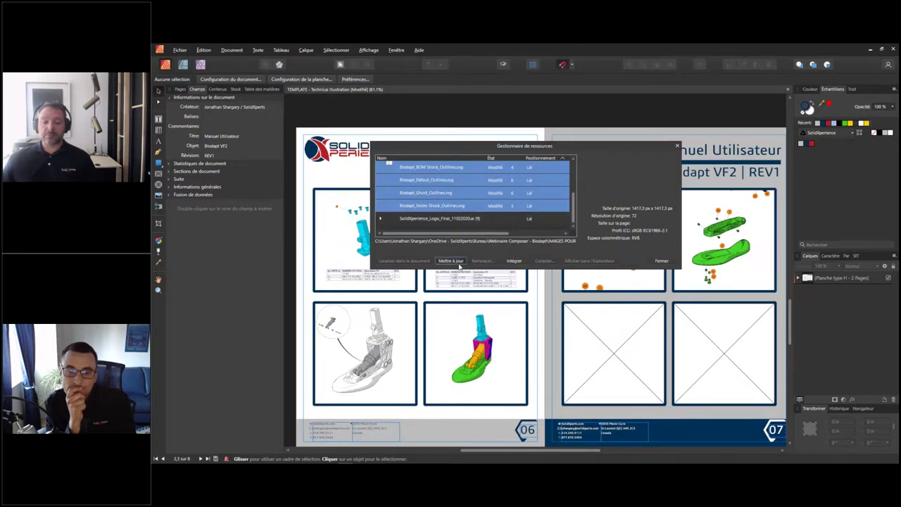
left_click(661, 261)
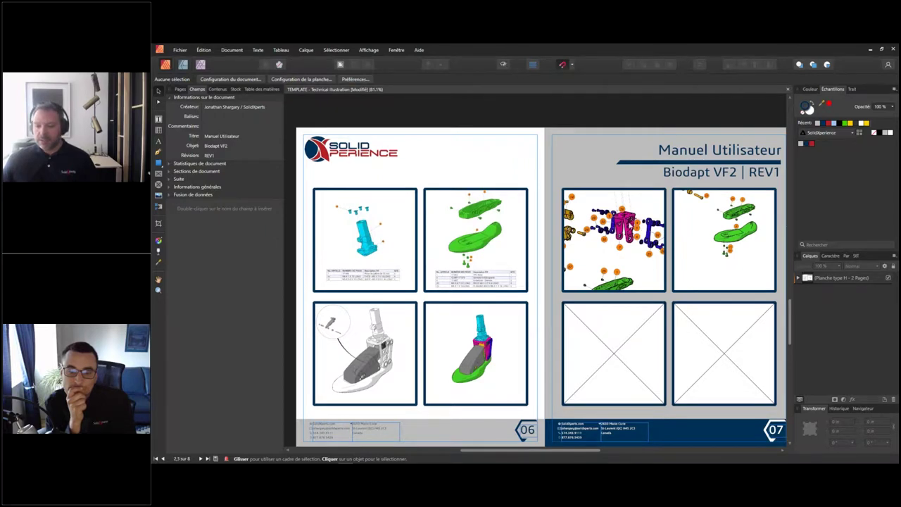
scroll(629, 263, "up", 8)
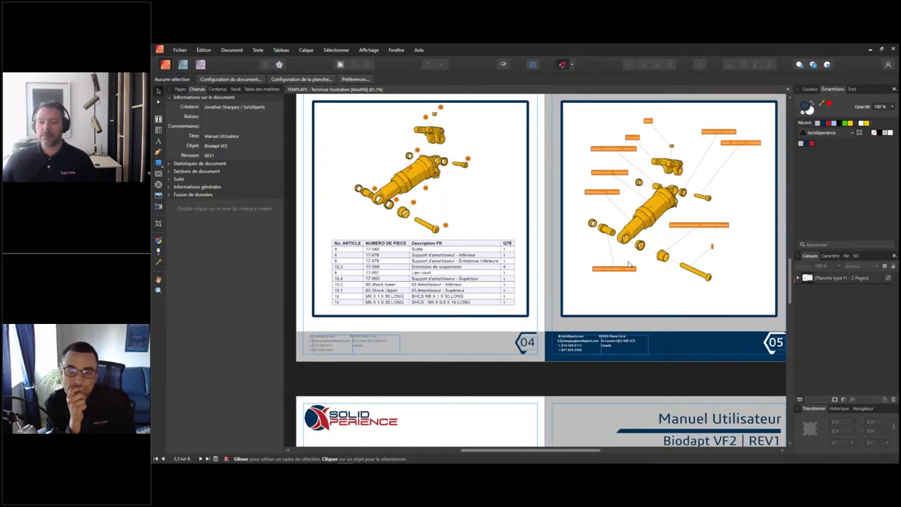
scroll(629, 264, "up", 6)
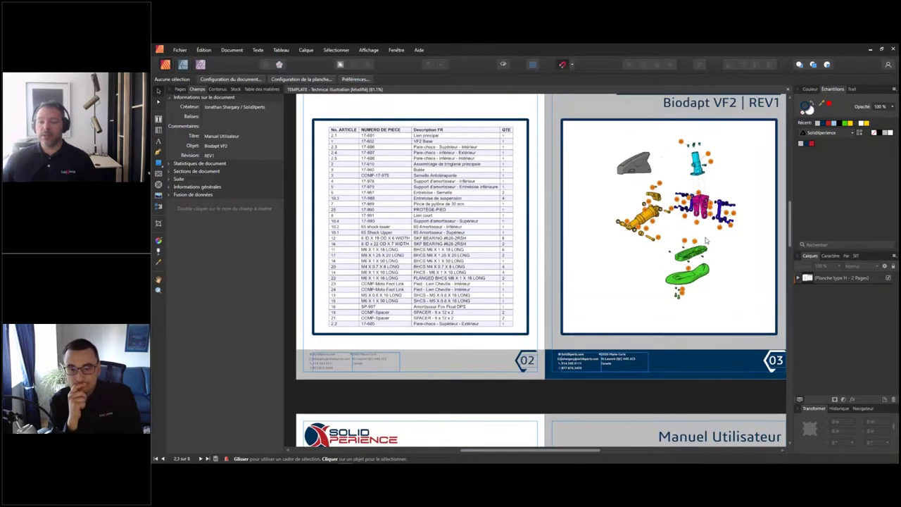
scroll(605, 237, "up", 2)
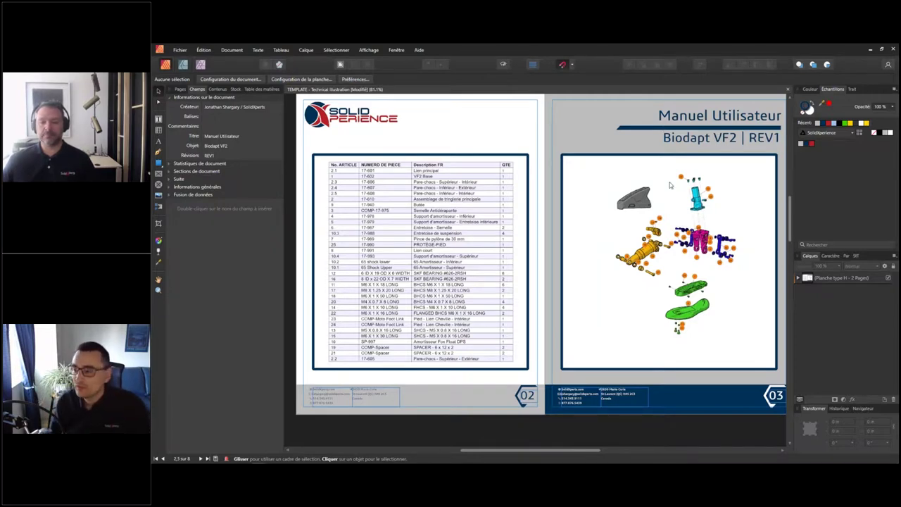
Step: Switch to SOLIDWORKS Composer, turn off colour regions, and re-export the views as SVG into the IMAGES POUR DOC folder
key("super+Tab")
left_click(464, 161)
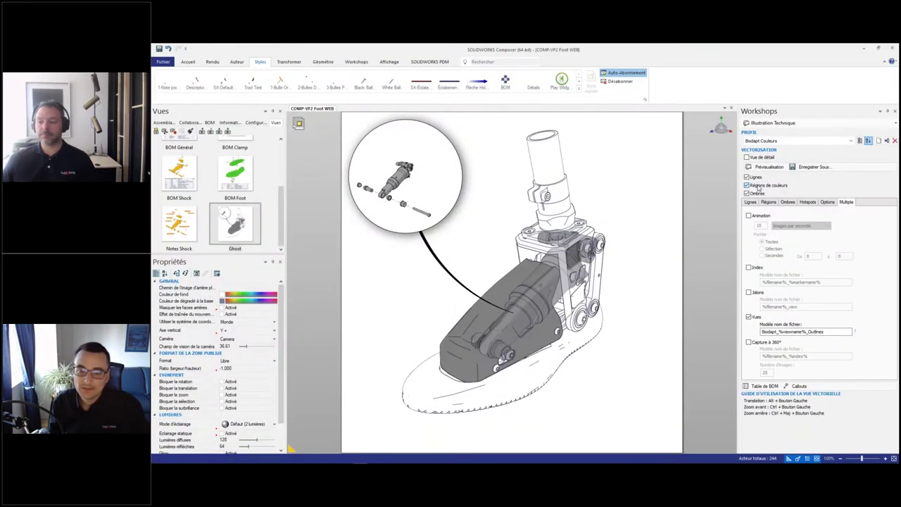
left_click(792, 167)
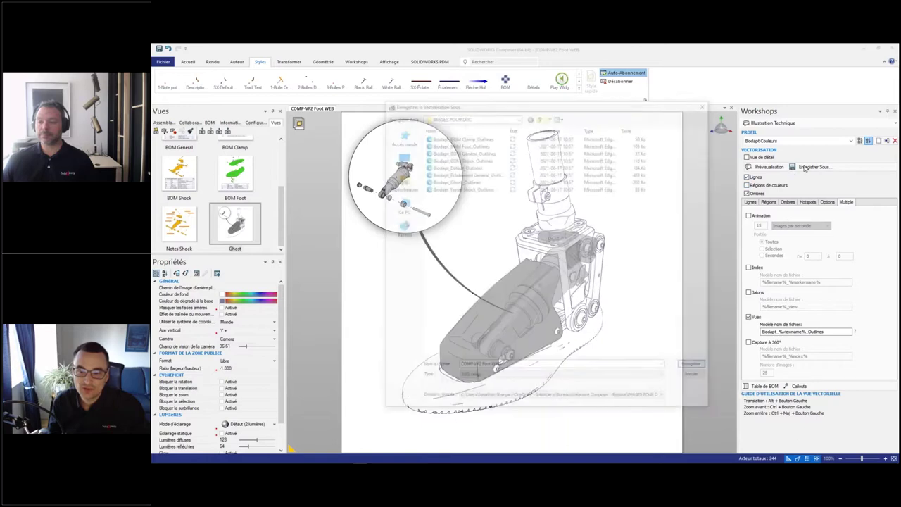
left_click(696, 367)
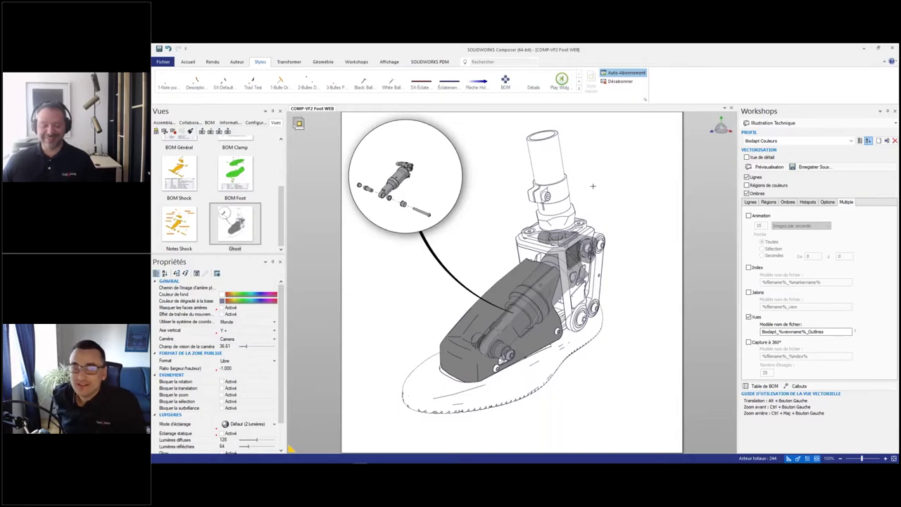
Step: Return to Affinity Publisher and refresh the modified Biodapt illustration links with the newly exported outline versions
key("alt+Tab")
left_click(688, 216)
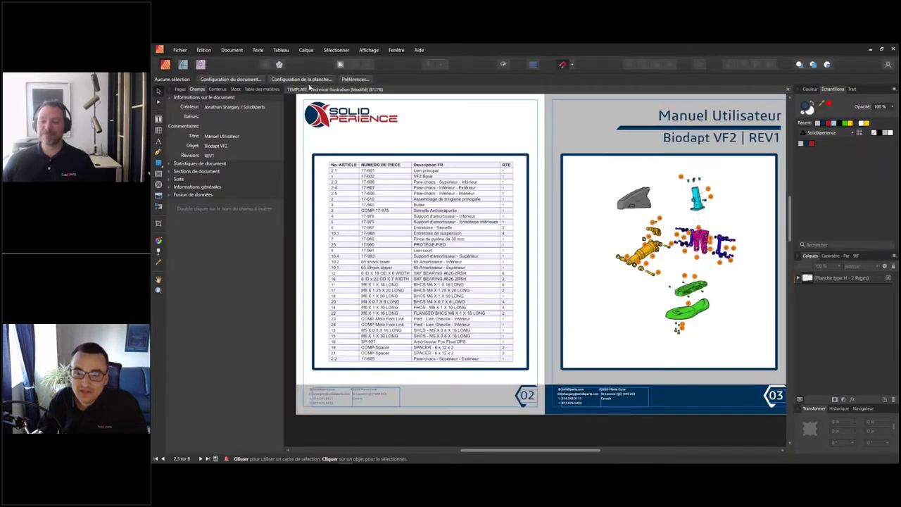
left_click(233, 50)
left_click(245, 173)
left_click(467, 182)
scroll(467, 183, "down", 3)
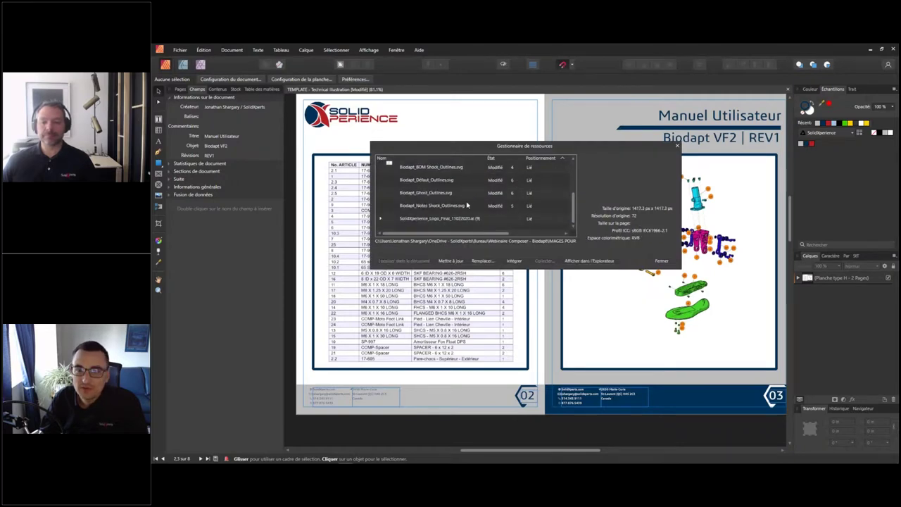
left_click(467, 206, "shift")
left_click(450, 261)
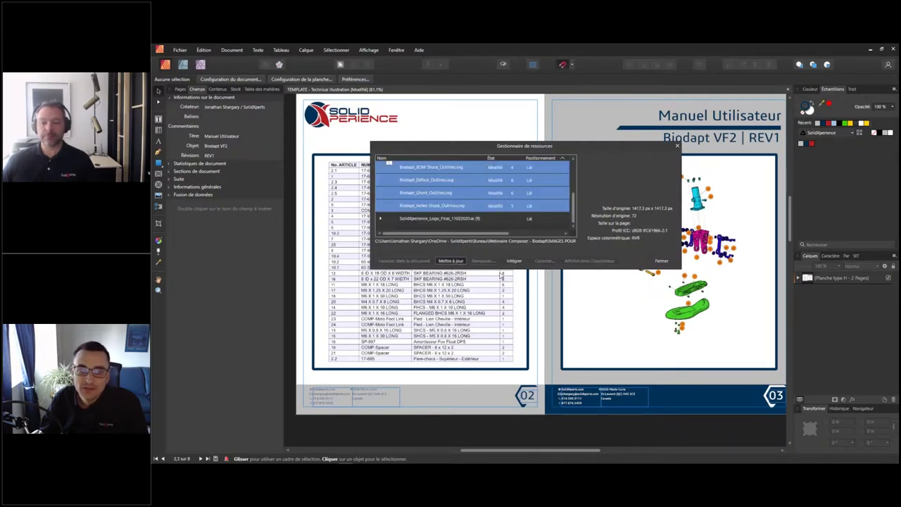
left_click(661, 262)
Step: Go to the shock illustrations on pages 04 and 05 and preview the spread without its guides
scroll(504, 293, "down", 5)
scroll(504, 293, "down", 5)
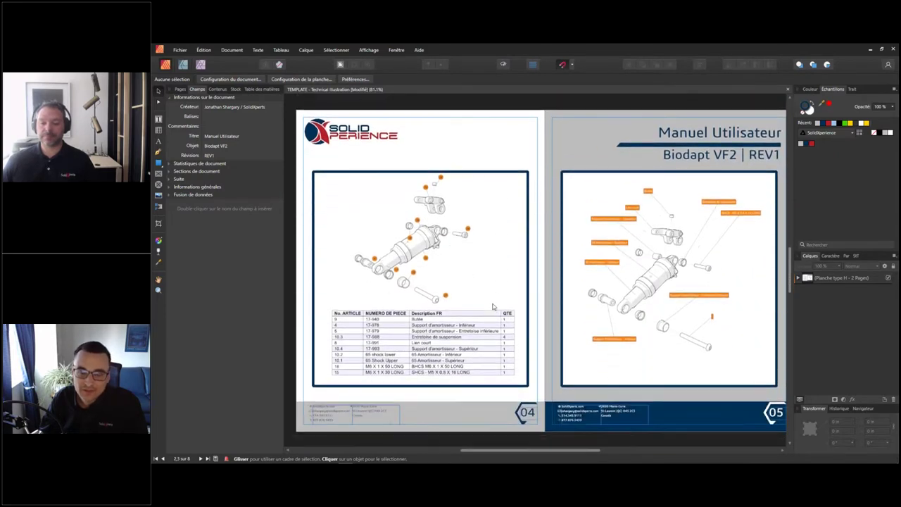
scroll(538, 303, "down", 1)
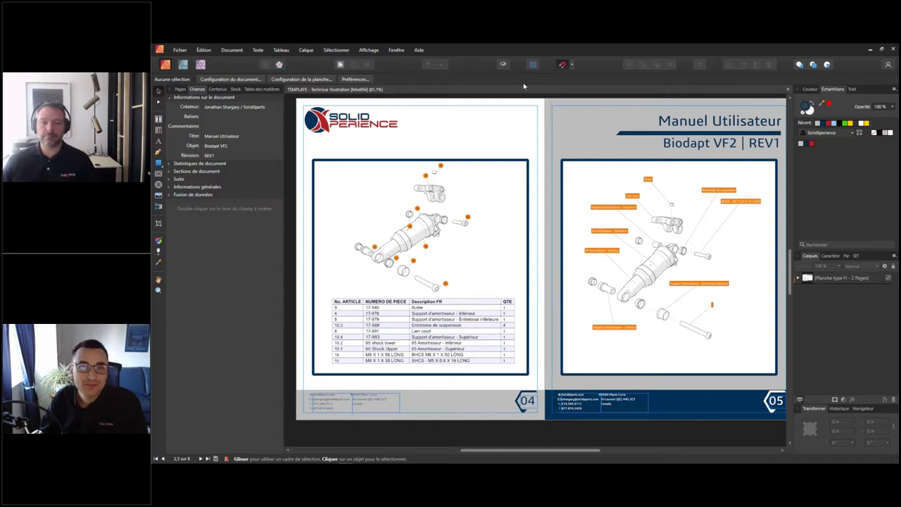
left_click(503, 65)
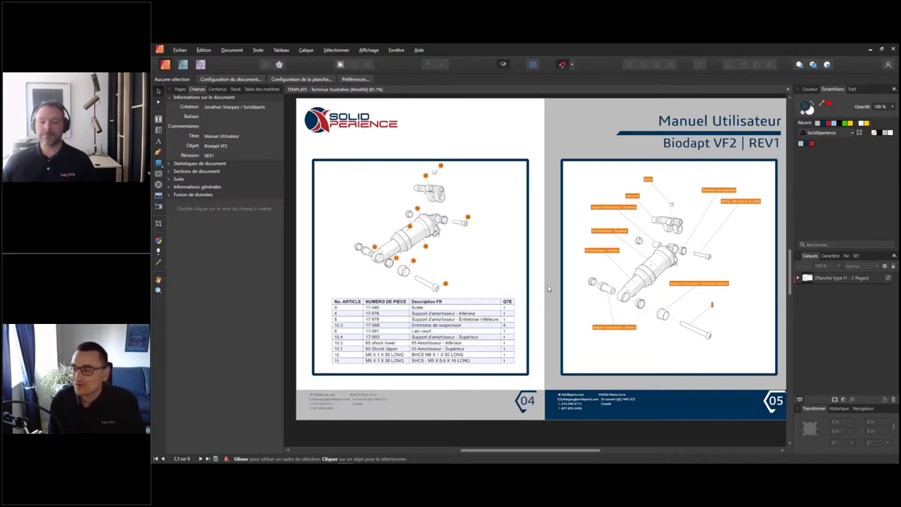
Step: Switch to File Explorer and open the Biodapt - Final Couleurs et Outlines PDF from the Webinaire Composer - Biodapt folder
key("alt+Tab")
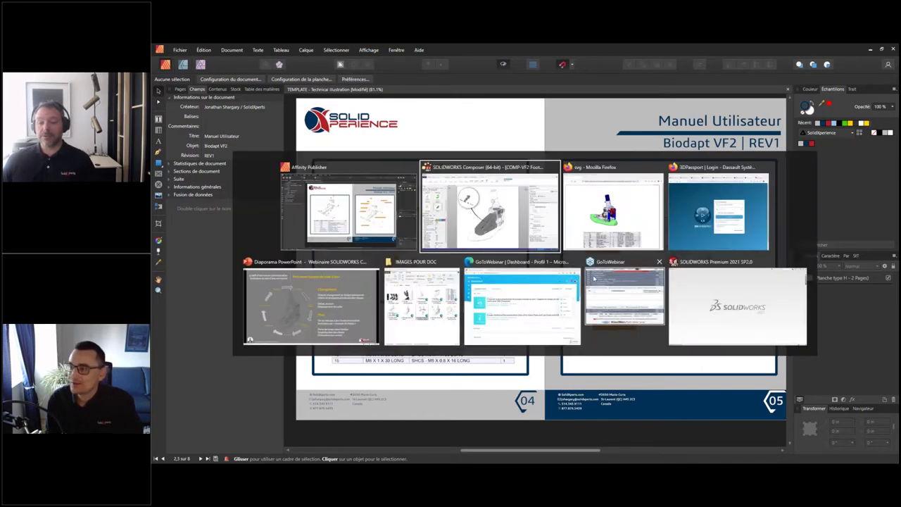
left_click(424, 306)
left_click_drag(470, 133, 422, 132)
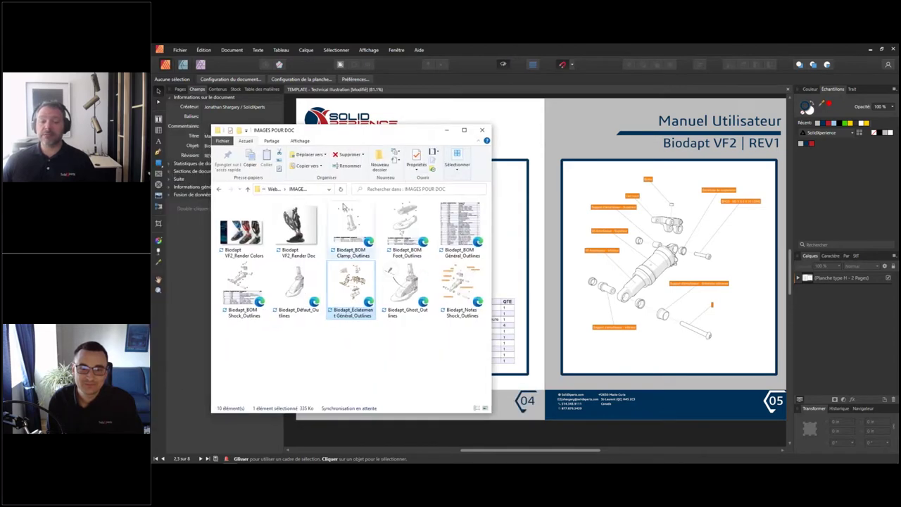
left_click(274, 189)
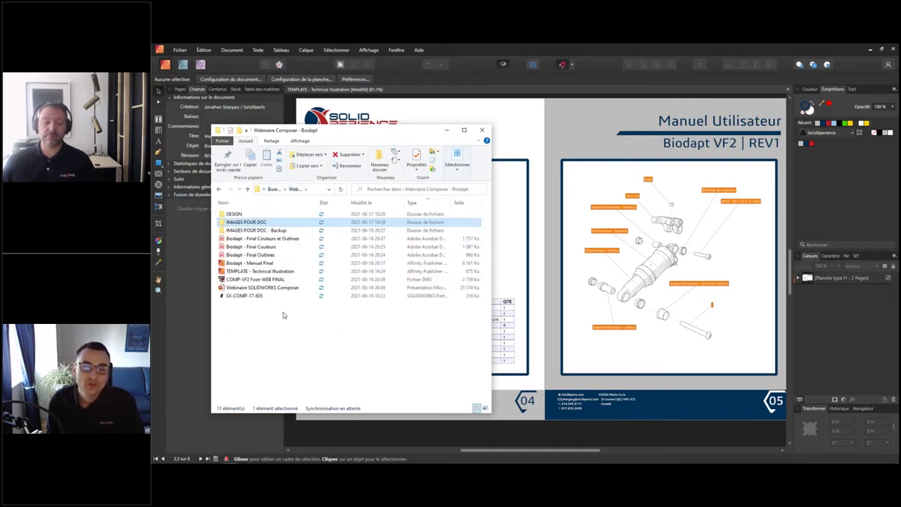
double_click(261, 239)
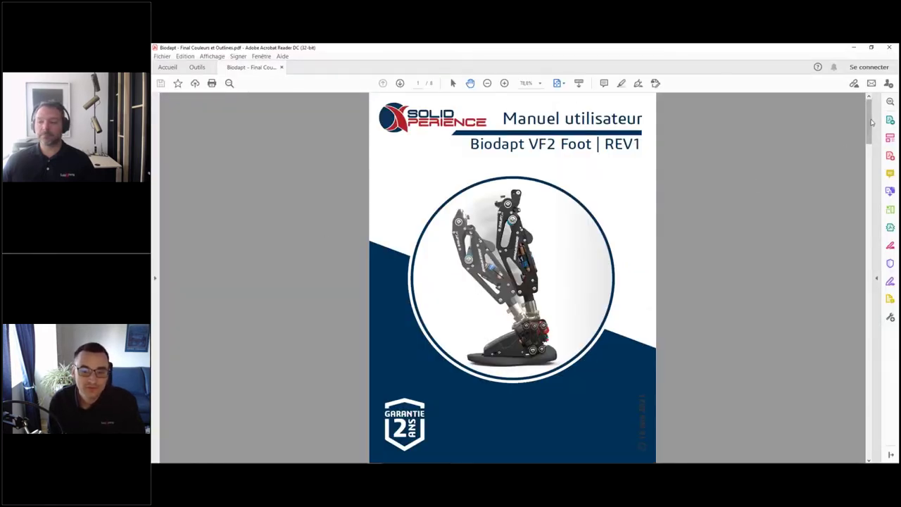
Step: Look through the finished PDF manual, comparing its coloured illustration pages with the outline-only ones
scroll(772, 188, "down", 2)
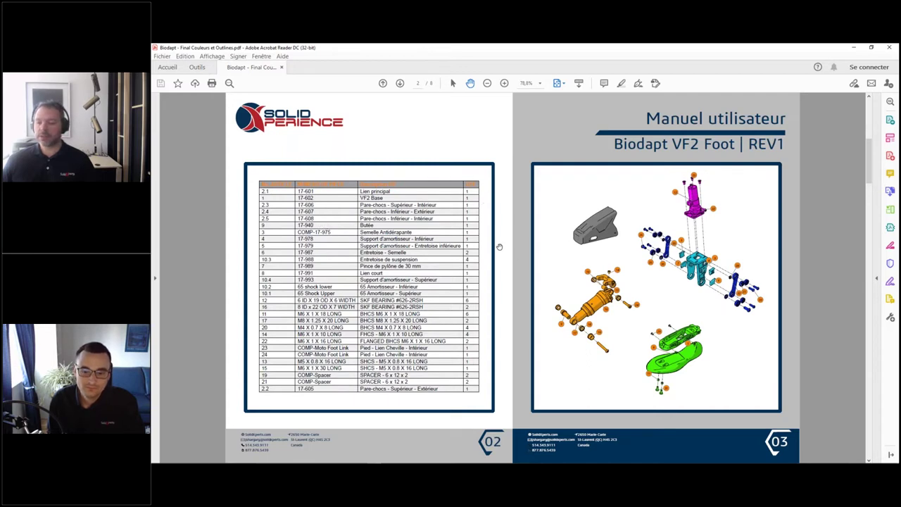
scroll(501, 247, "down", 1)
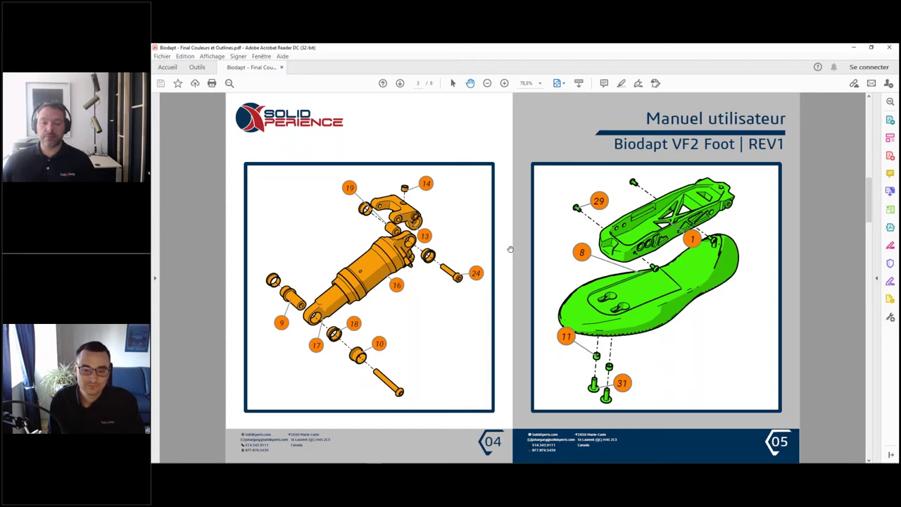
scroll(510, 249, "down", 1)
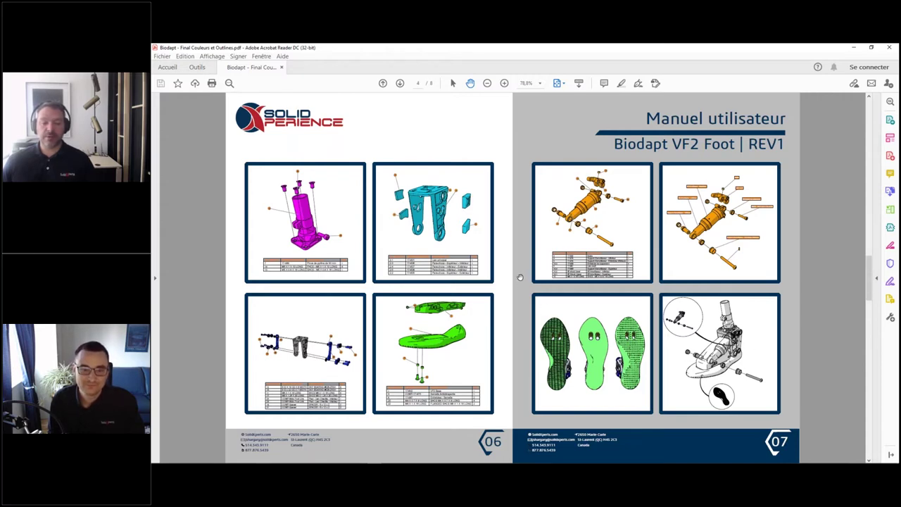
scroll(520, 278, "down", 1)
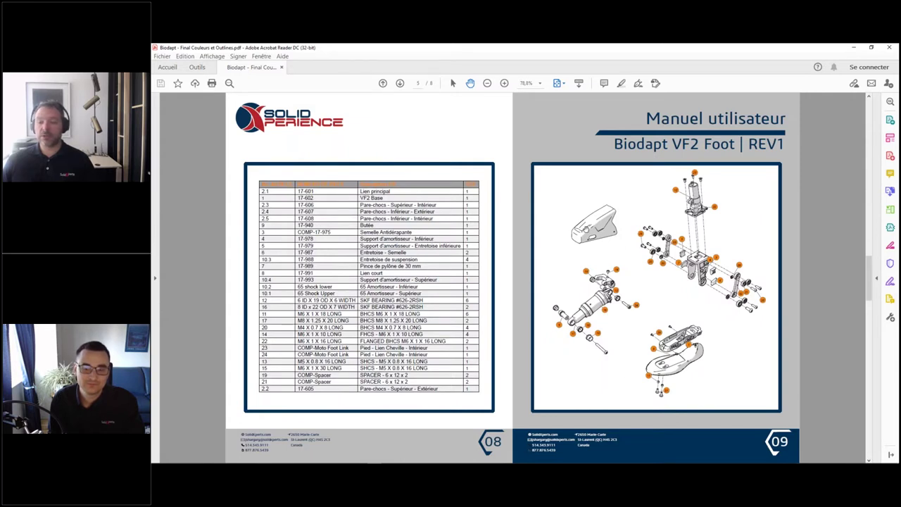
scroll(538, 259, "down", 1)
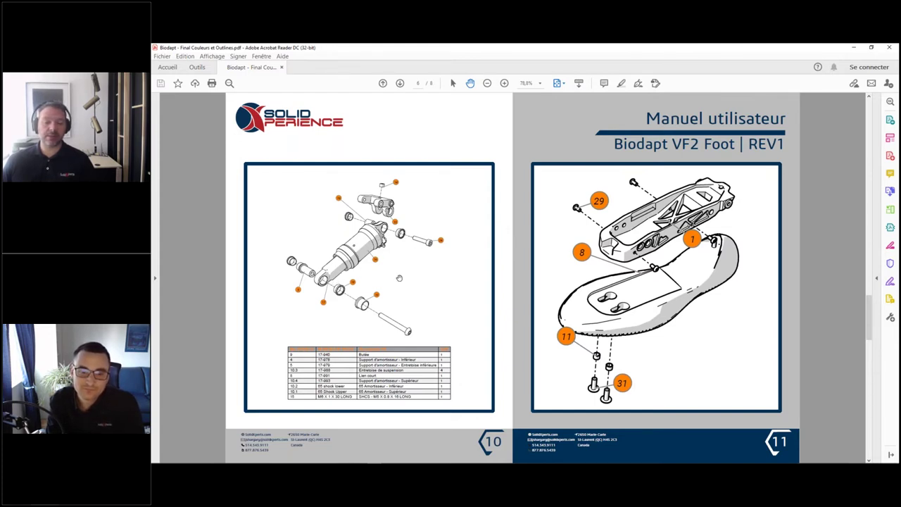
scroll(509, 254, "down", 1)
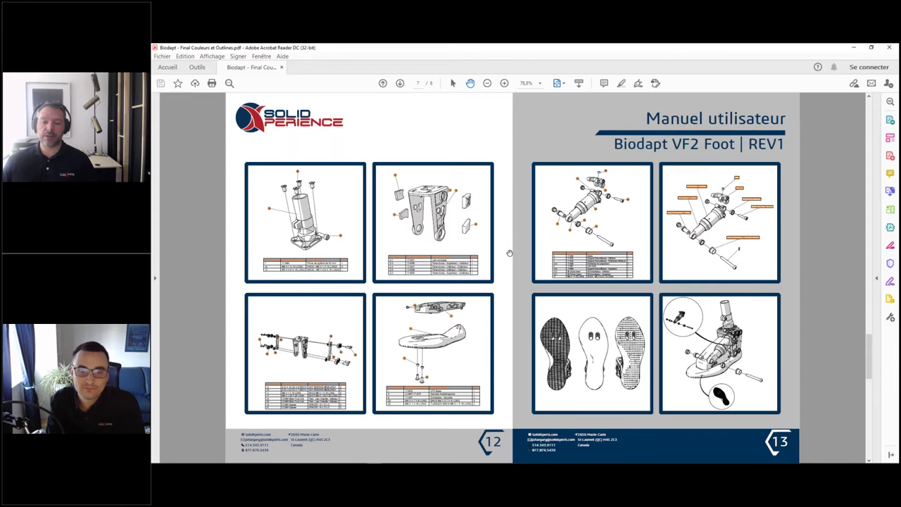
scroll(509, 253, "down", 1)
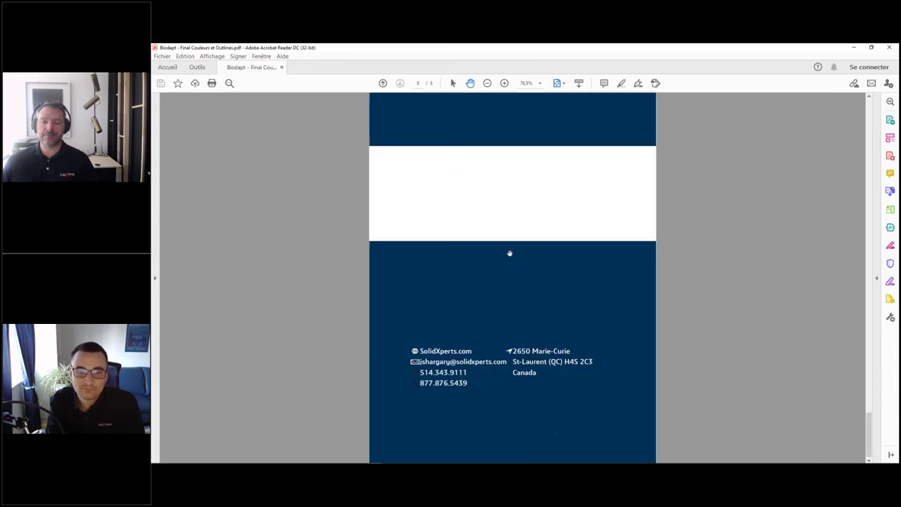
scroll(509, 252, "up", 1)
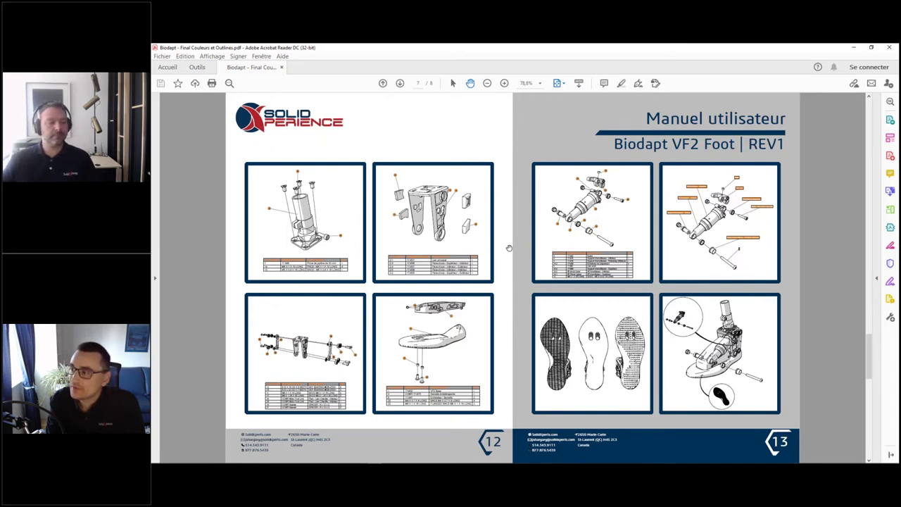
scroll(497, 245, "up", 2)
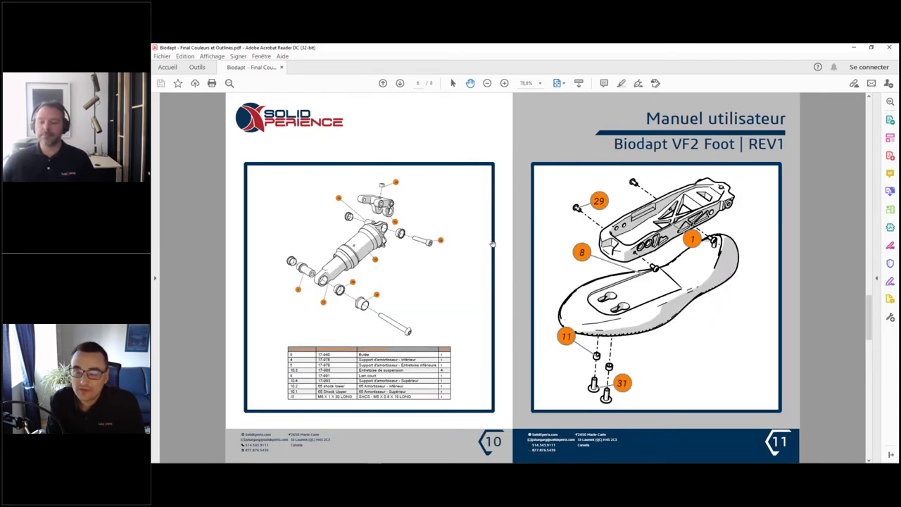